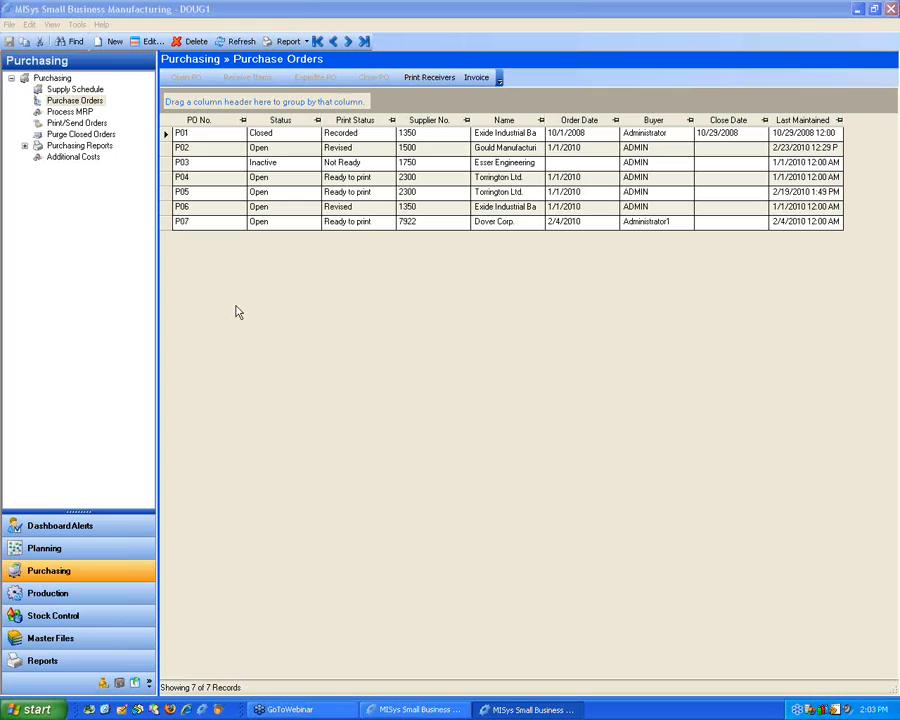
# Step: Show the purchase orders list, select several orders in turn and view the reports available for purchase orders
pyautogui.click(86, 103)
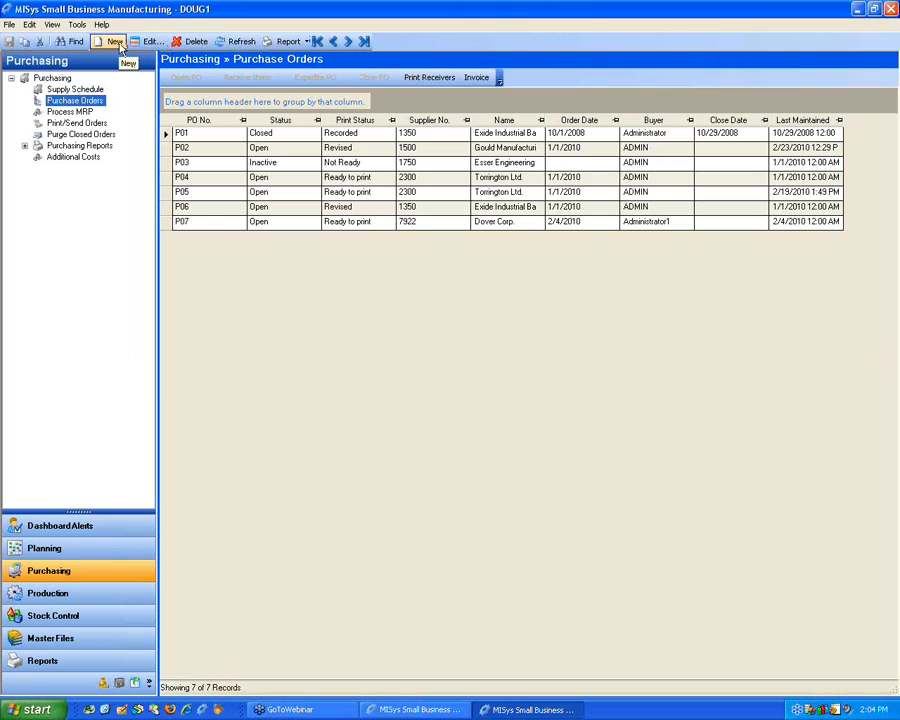
pyautogui.click(167, 152)
pyautogui.click(165, 165)
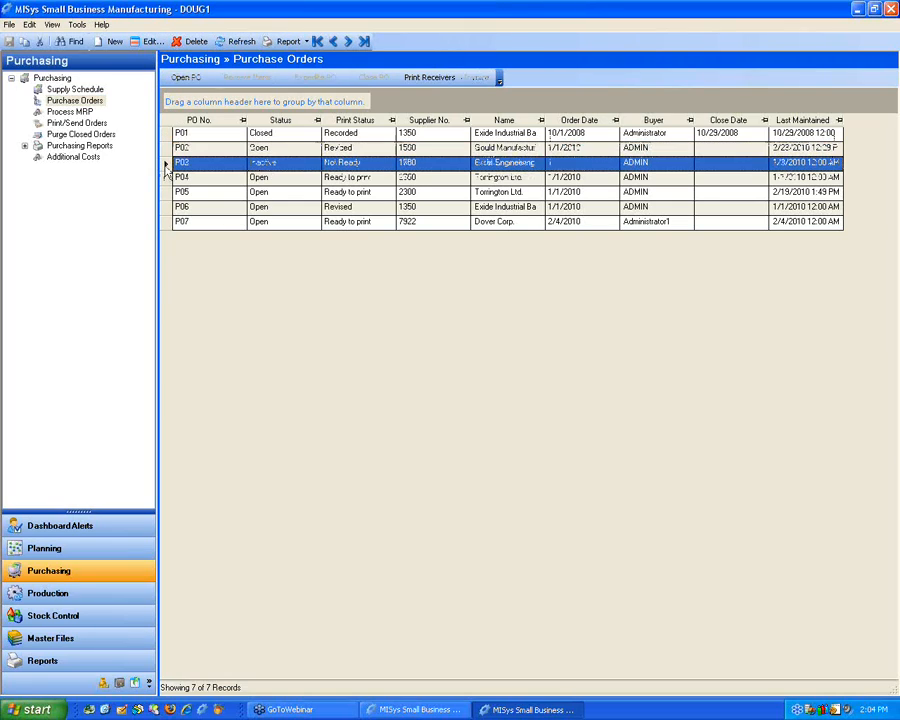
pyautogui.click(165, 178)
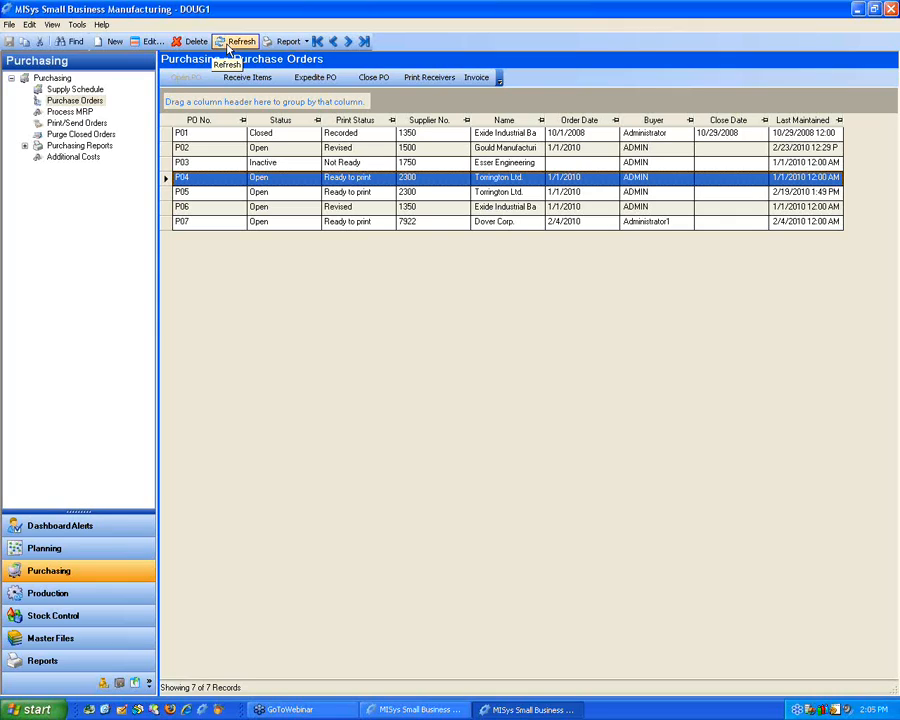
pyautogui.click(306, 42)
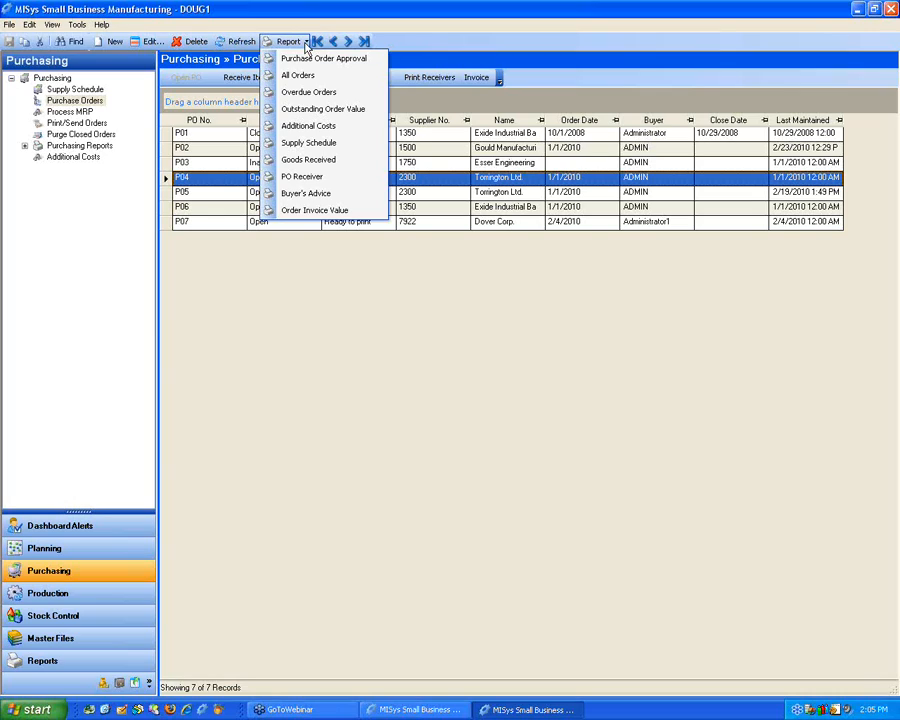
pyautogui.click(361, 308)
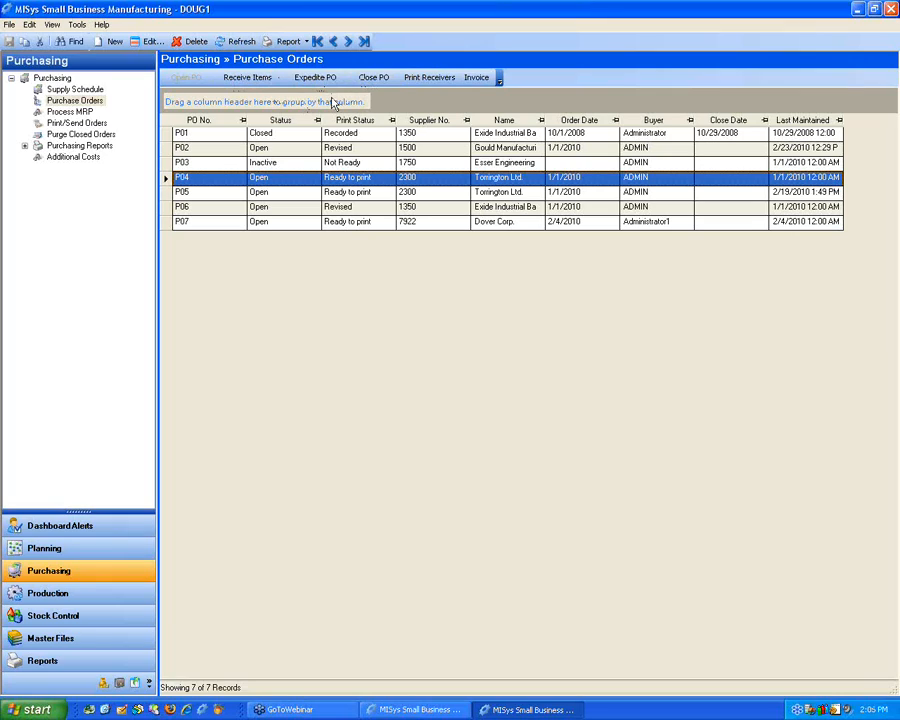
# Step: Compare which commands are available for open, closed and inactive purchase orders in the list
pyautogui.click(167, 149)
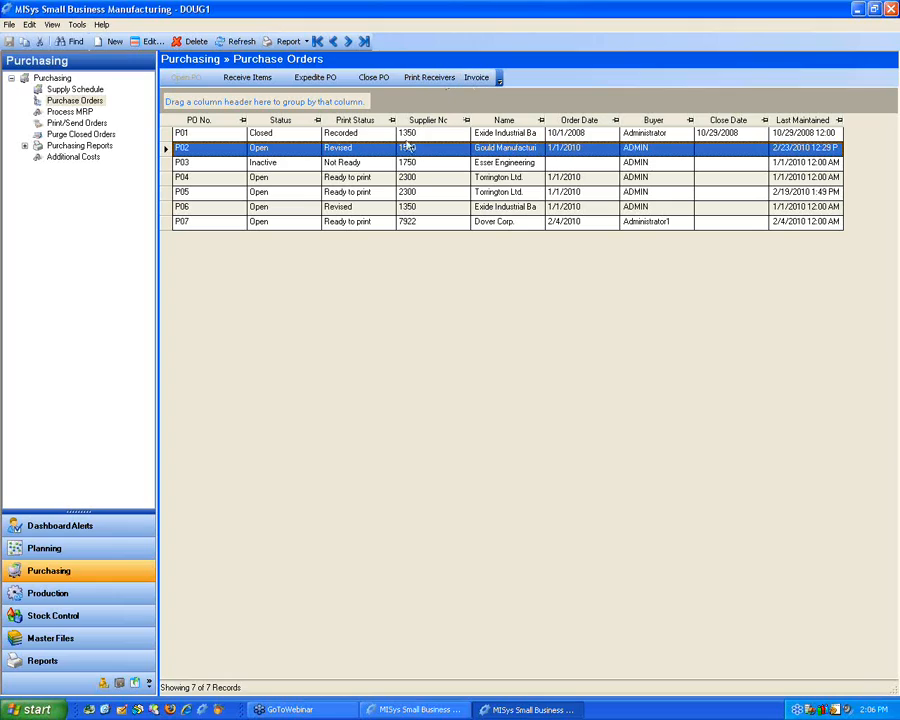
pyautogui.click(170, 135)
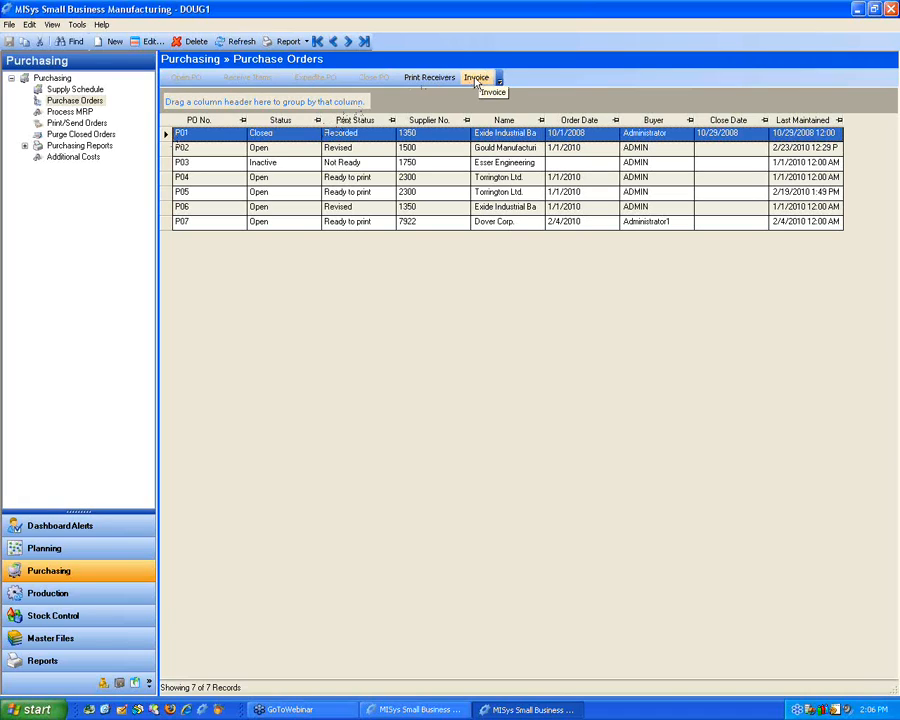
pyautogui.click(176, 164)
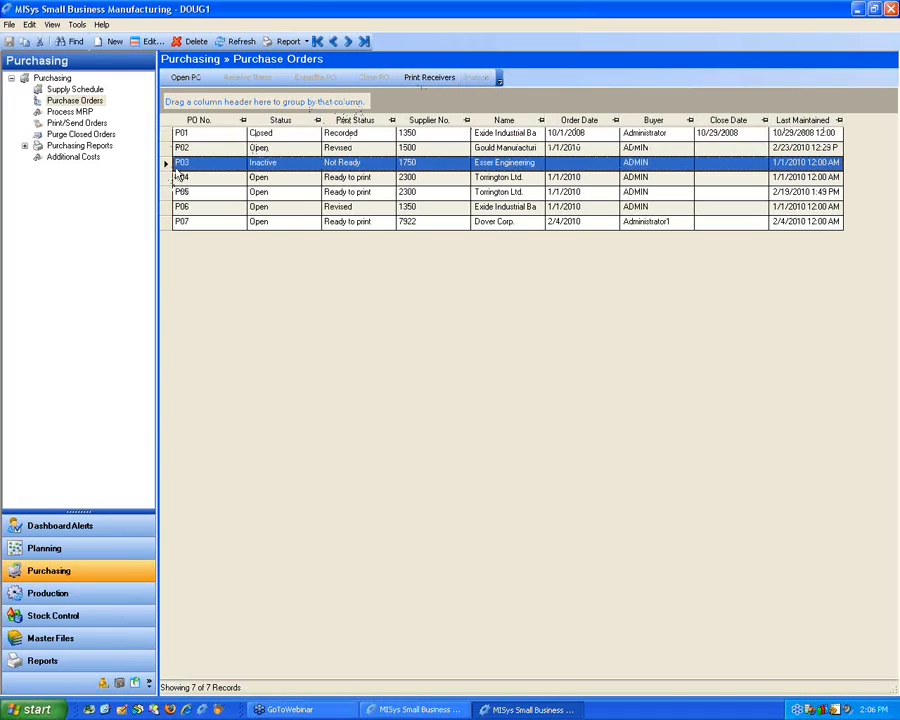
pyautogui.click(172, 177)
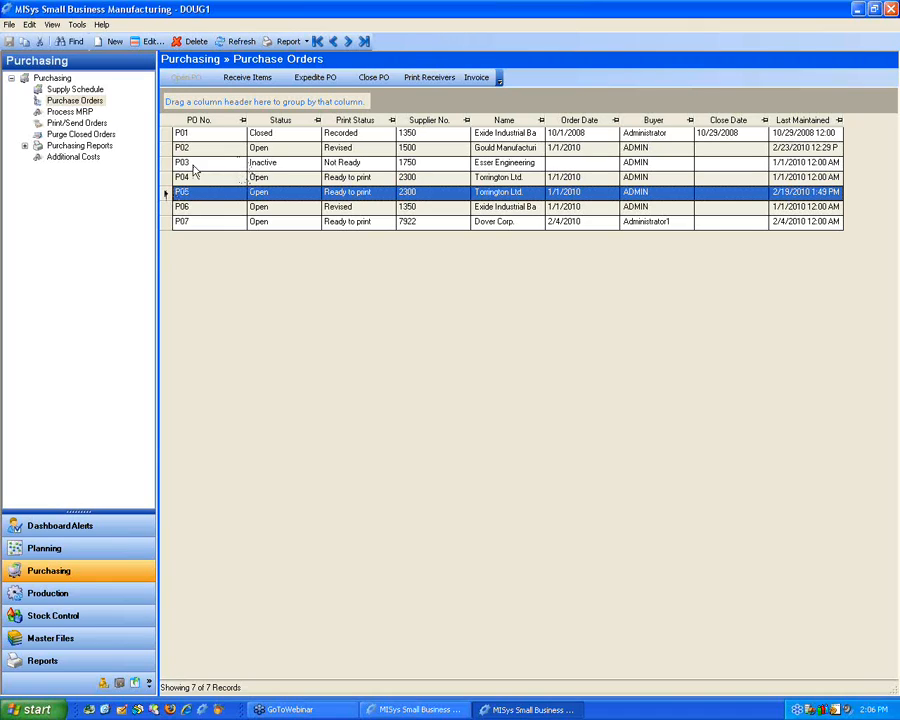
# Step: Open the inactive Esser Engineering purchase order with the order date 02/24/2010
pyautogui.click(167, 164)
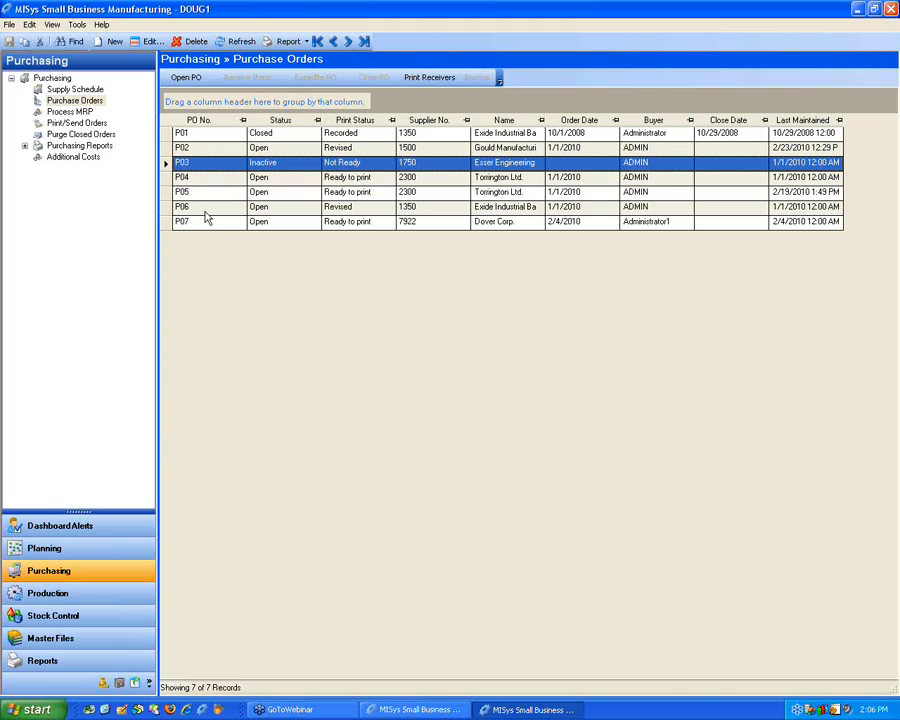
pyautogui.click(193, 83)
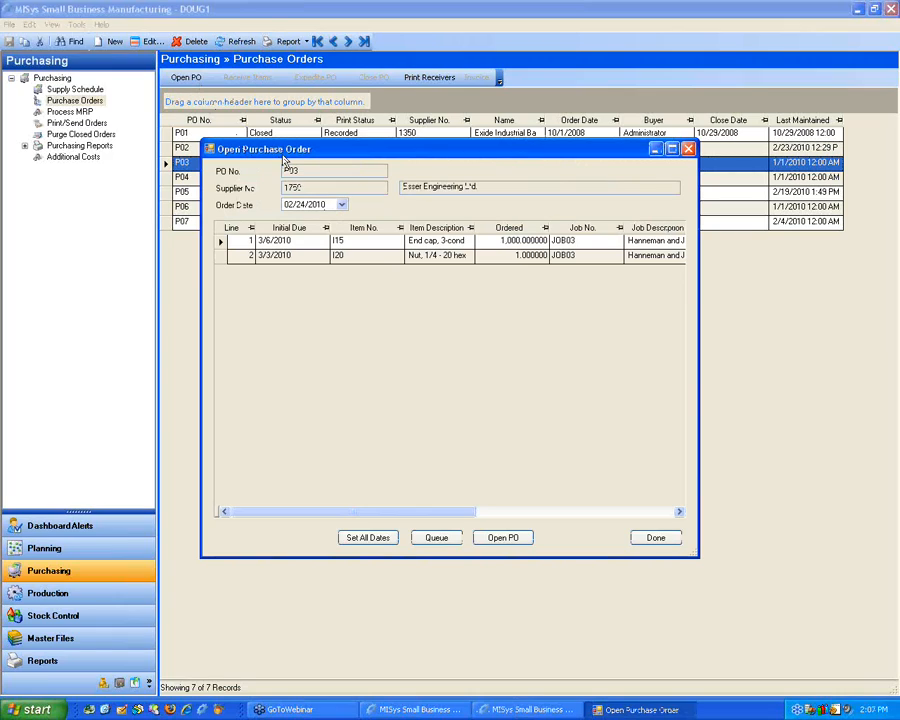
pyautogui.click(502, 538)
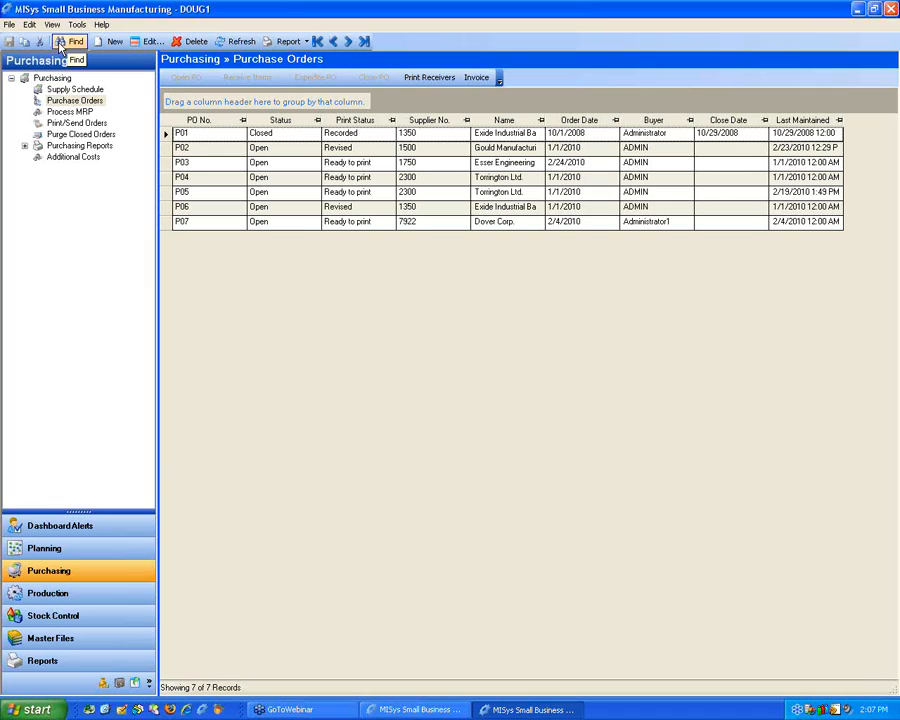
# Step: Search the purchase orders for "Gould" in the Name field, and clear the filter
pyautogui.click(60, 44)
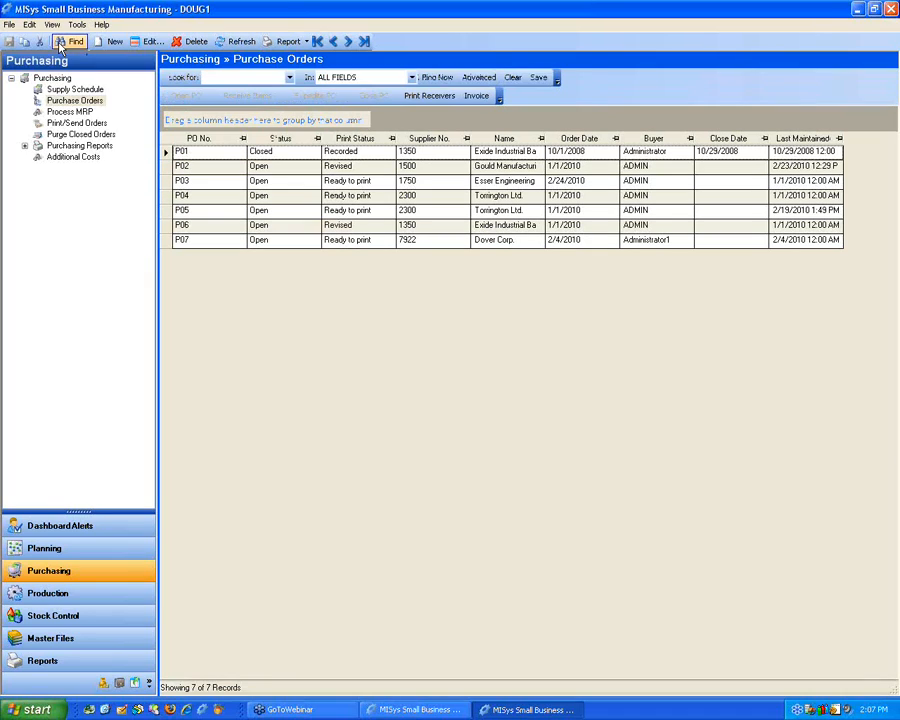
pyautogui.click(214, 77)
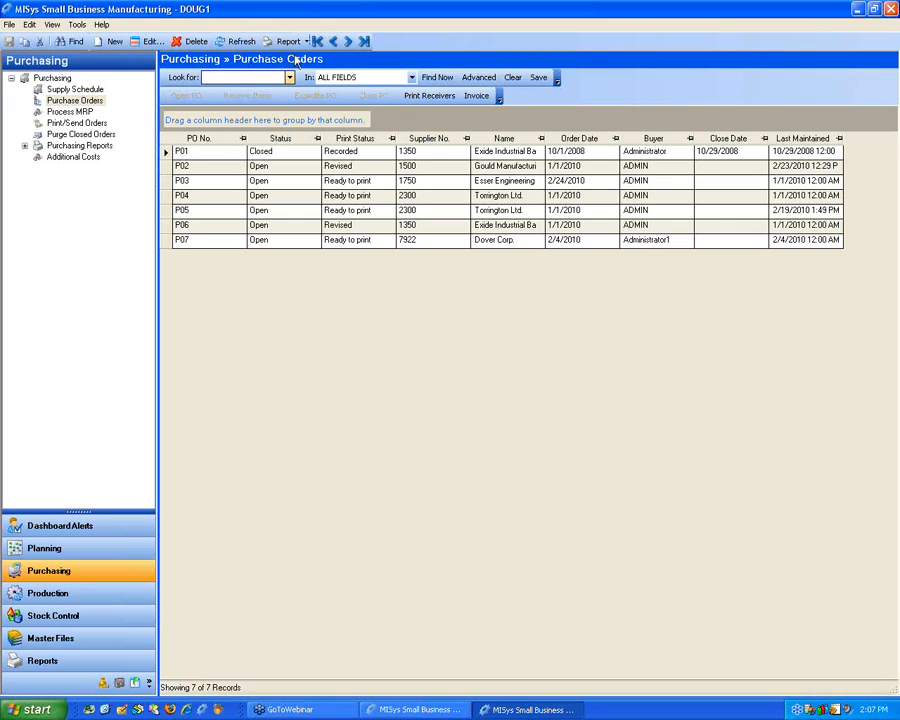
pyautogui.click(411, 77)
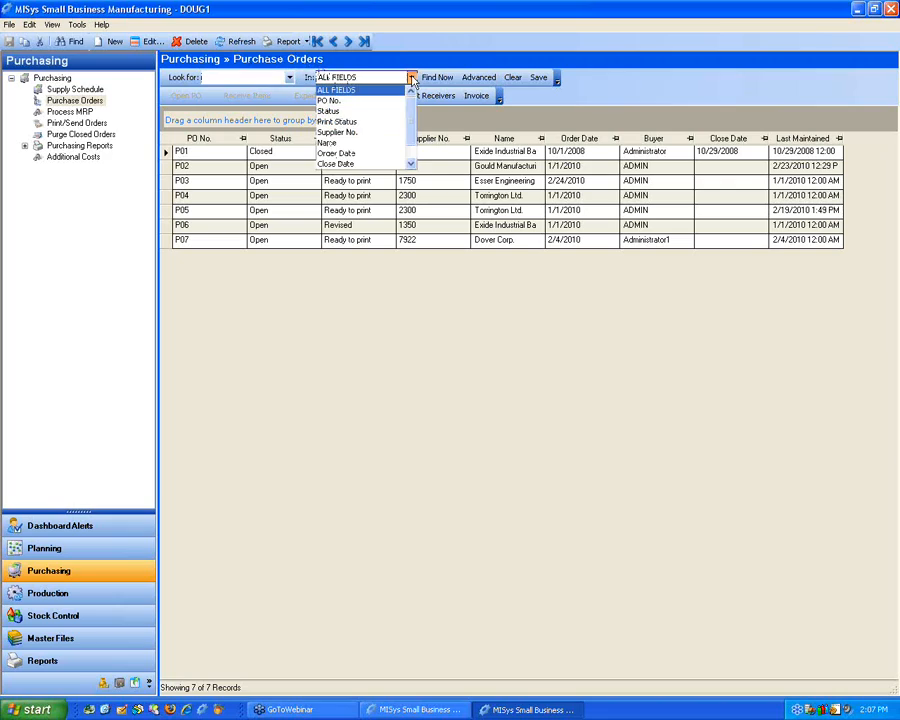
pyautogui.click(340, 142)
pyautogui.click(232, 77)
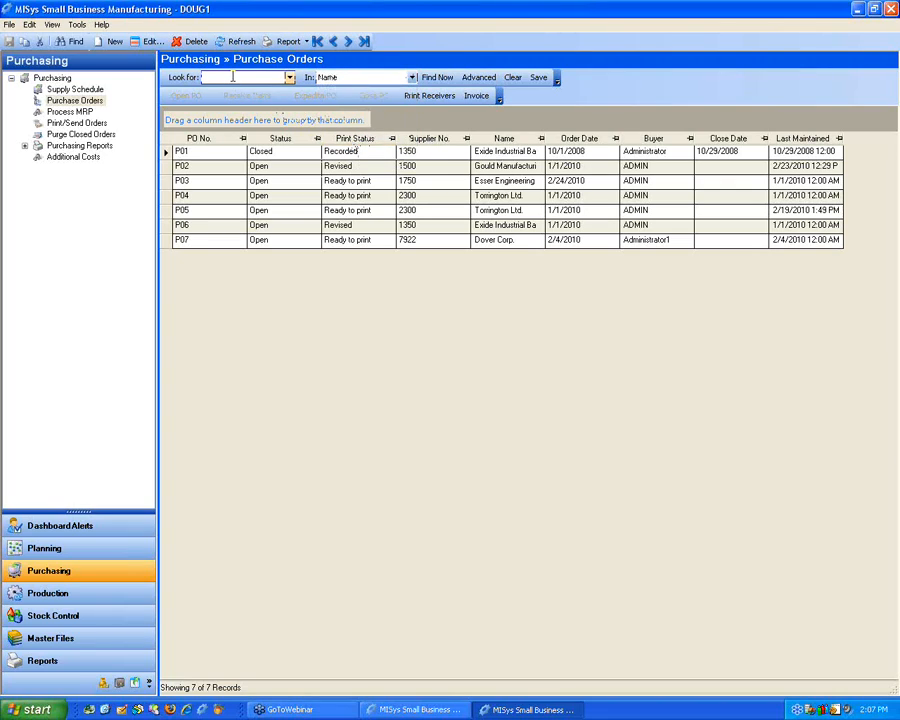
pyautogui.write('Gould')
pyautogui.click(437, 78)
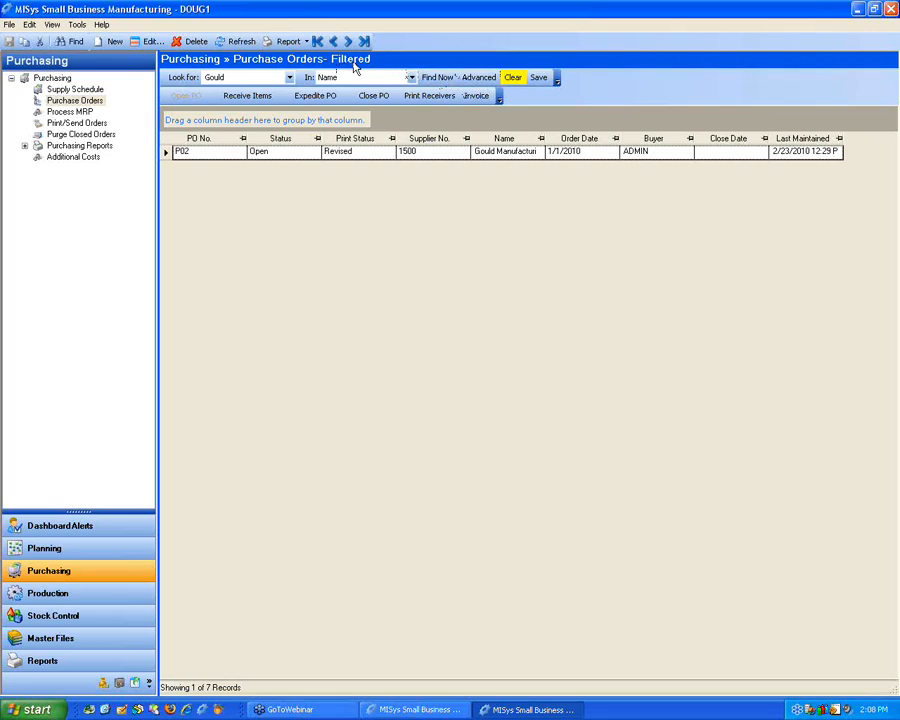
pyautogui.click(512, 77)
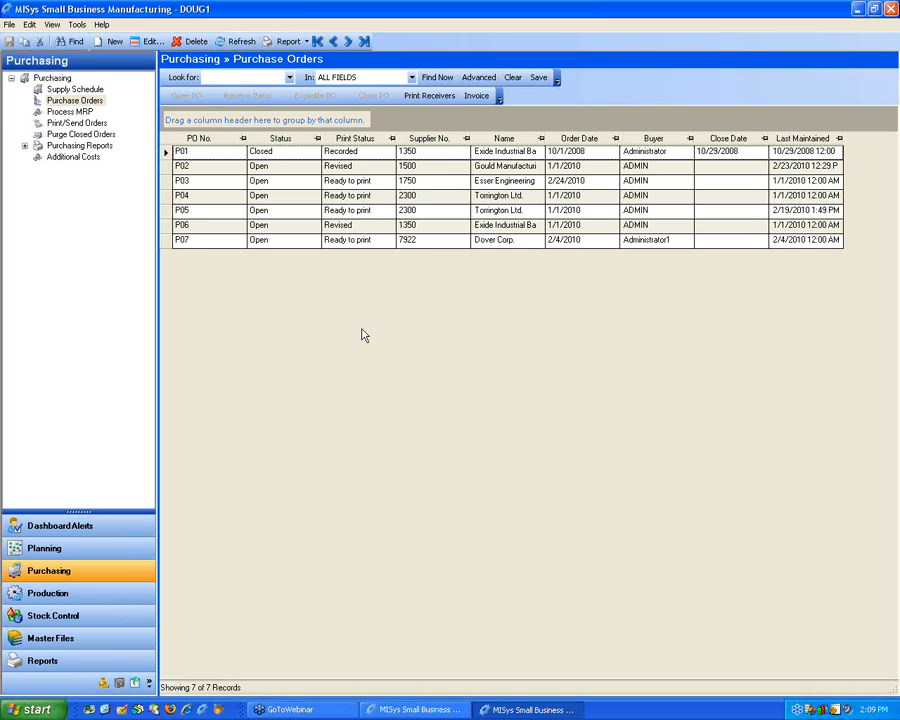
# Step: Sort the purchase orders by Status, Print Status and Supplier No., restoring the order by PO No
pyautogui.click(288, 143)
pyautogui.click(288, 142)
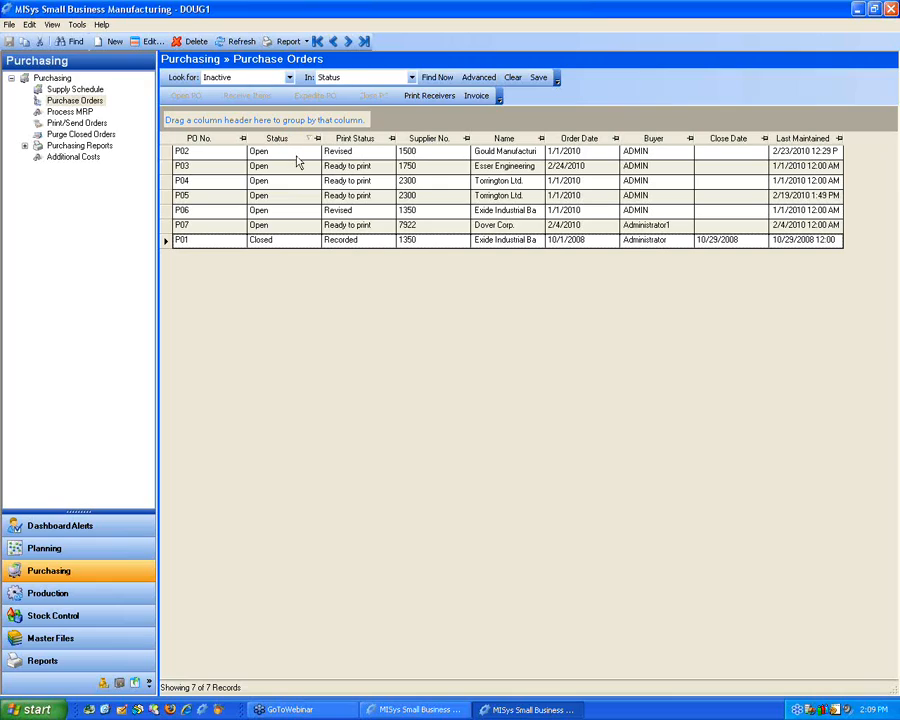
pyautogui.click(223, 142)
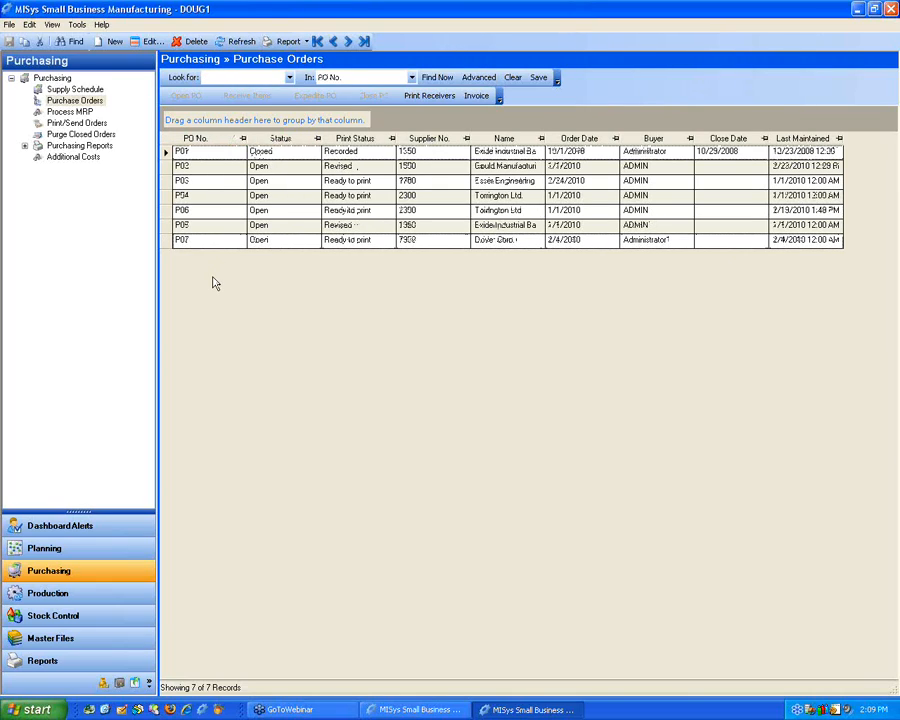
pyautogui.click(372, 138)
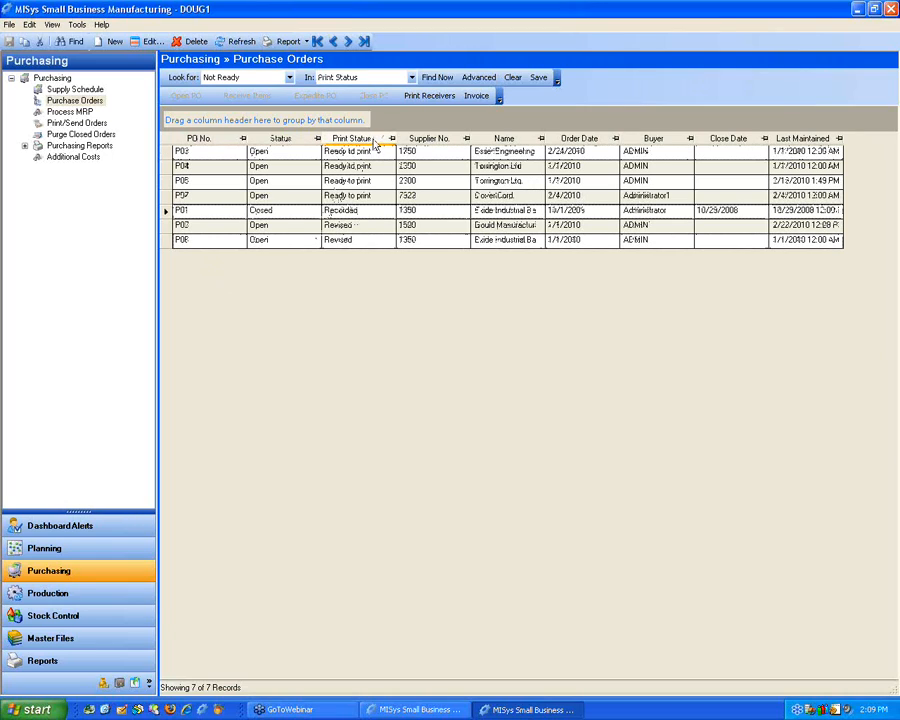
pyautogui.click(375, 140)
pyautogui.click(198, 138)
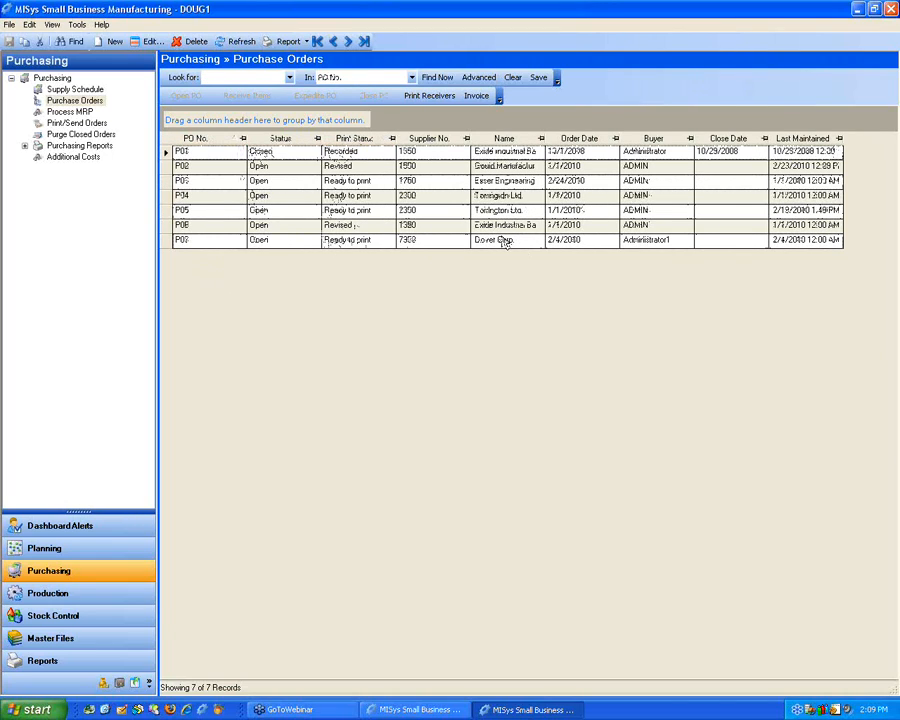
pyautogui.click(449, 140)
pyautogui.click(449, 140)
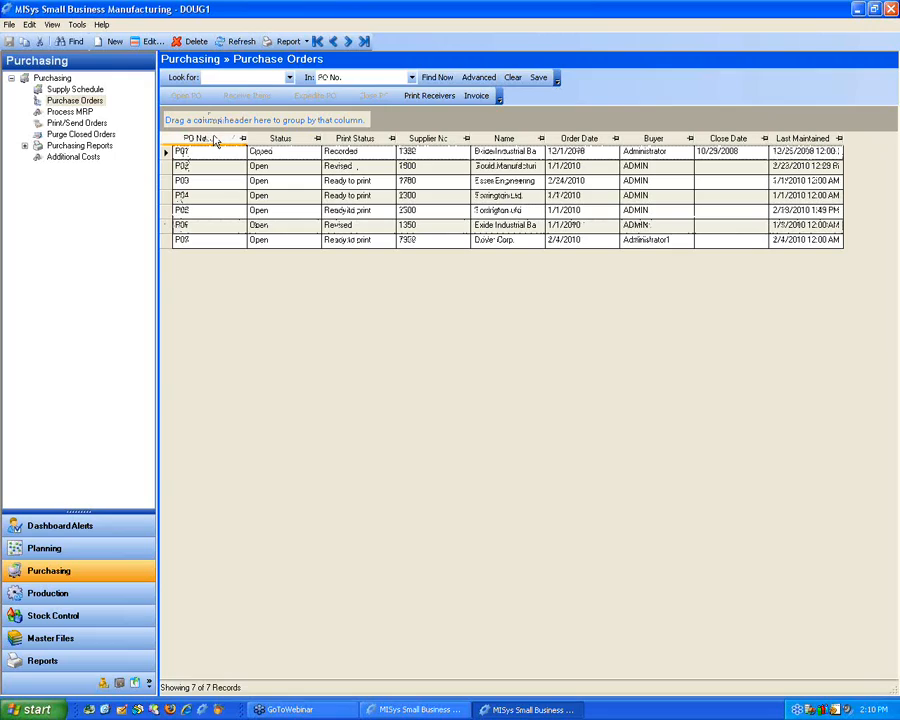
# Step: View the details of the Gould Manufacturing purchase order, and browse to the next order and back
pyautogui.click(165, 166)
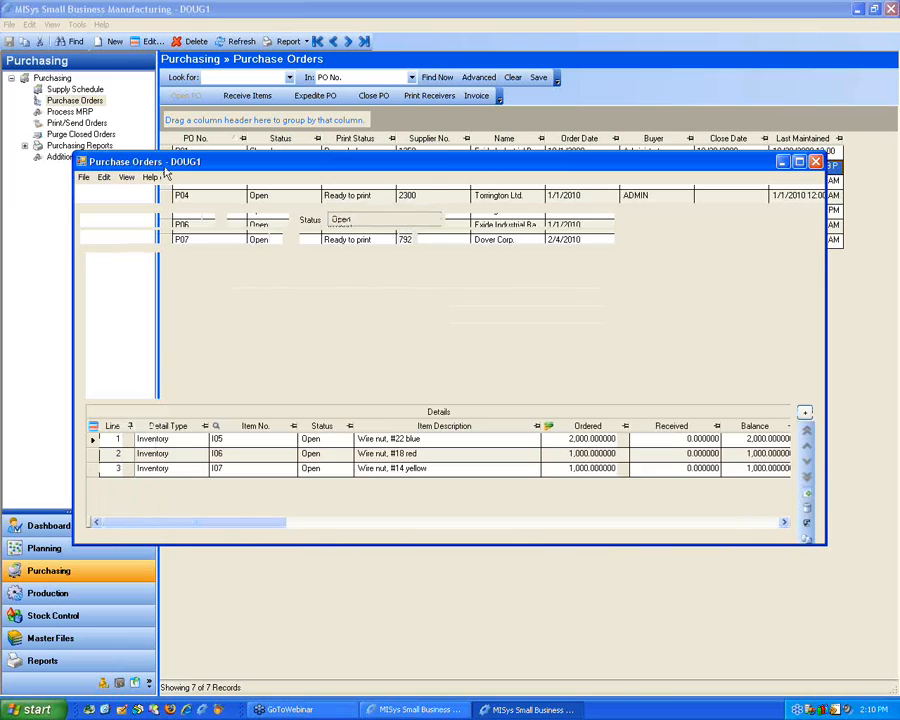
pyautogui.moveTo(342, 152); pyautogui.dragTo(342, 134)
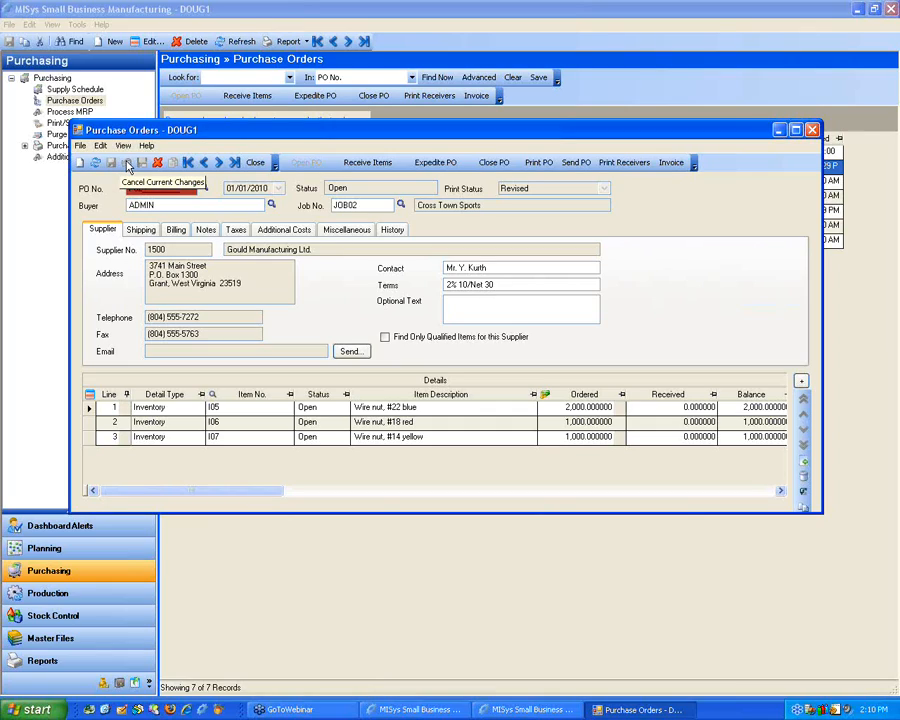
pyautogui.click(219, 163)
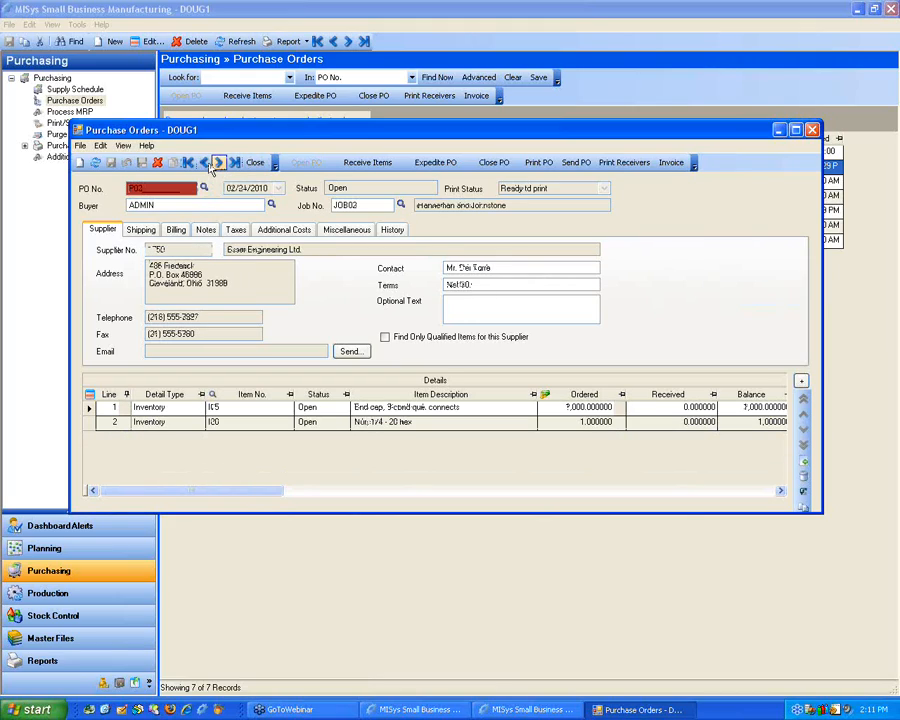
pyautogui.click(204, 163)
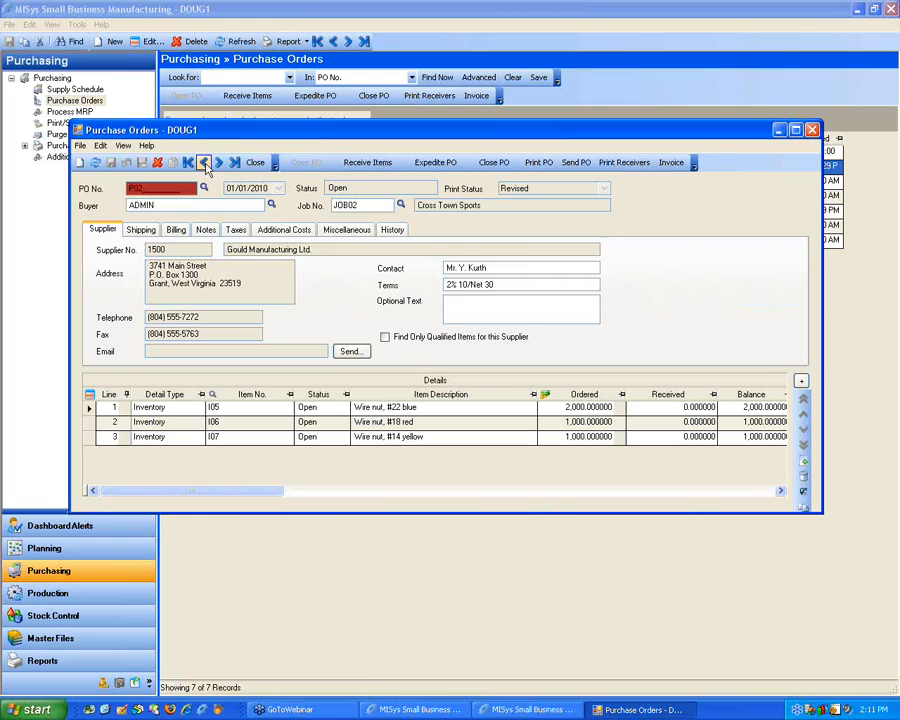
# Step: Create a new purchase order for the supplier Exide Industrial Batteries
pyautogui.click(80, 164)
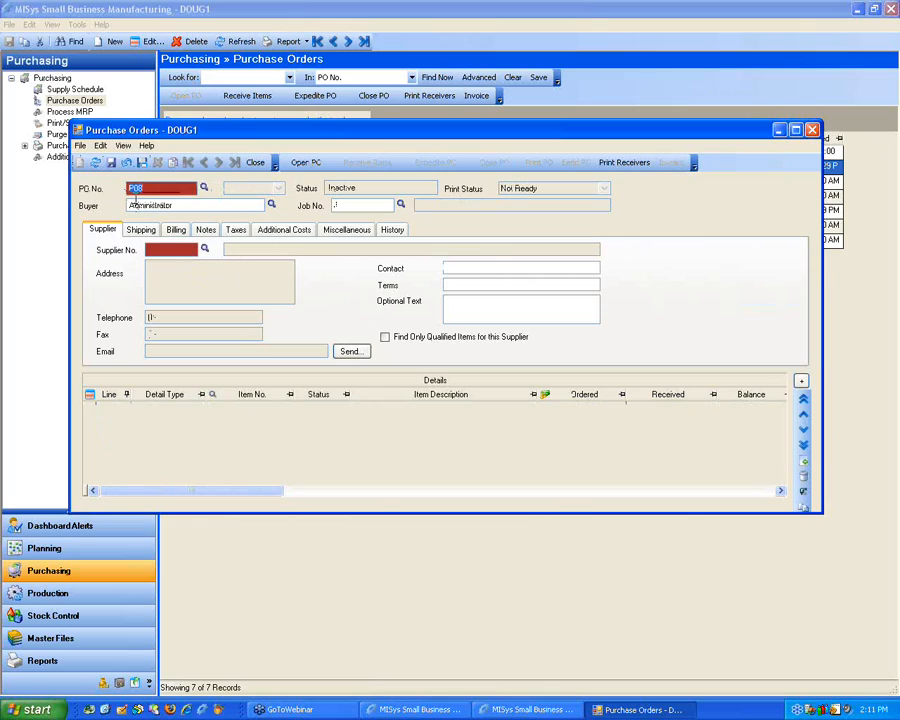
pyautogui.click(158, 249)
pyautogui.write('1050')
pyautogui.press('Tab')
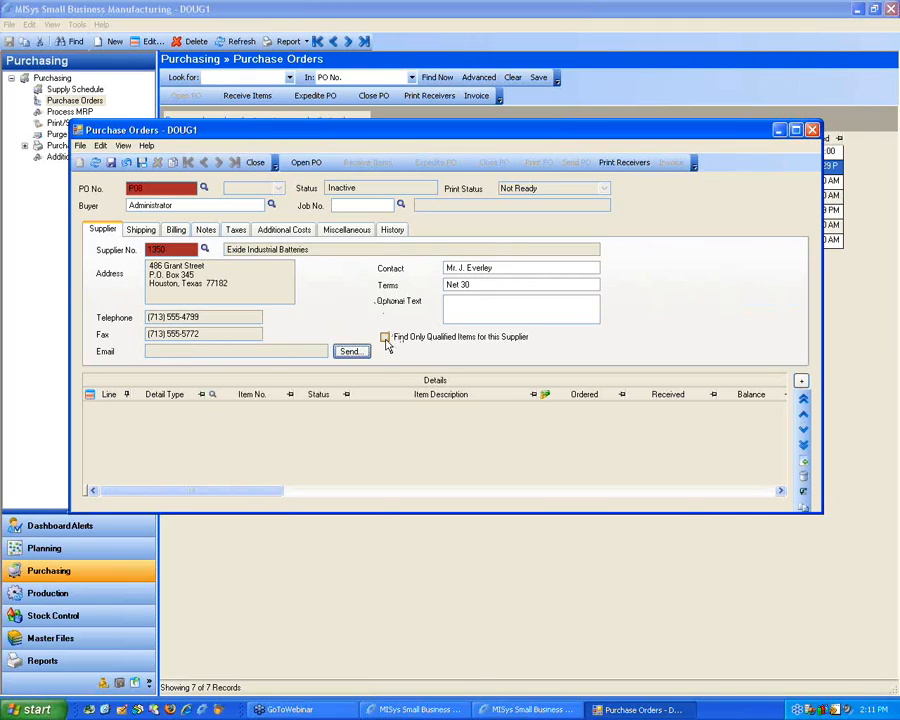
# Step: Add a new inventory detail line to the purchase order, and view the unrestricted item list without choosing an item
pyautogui.rightClick(318, 426)
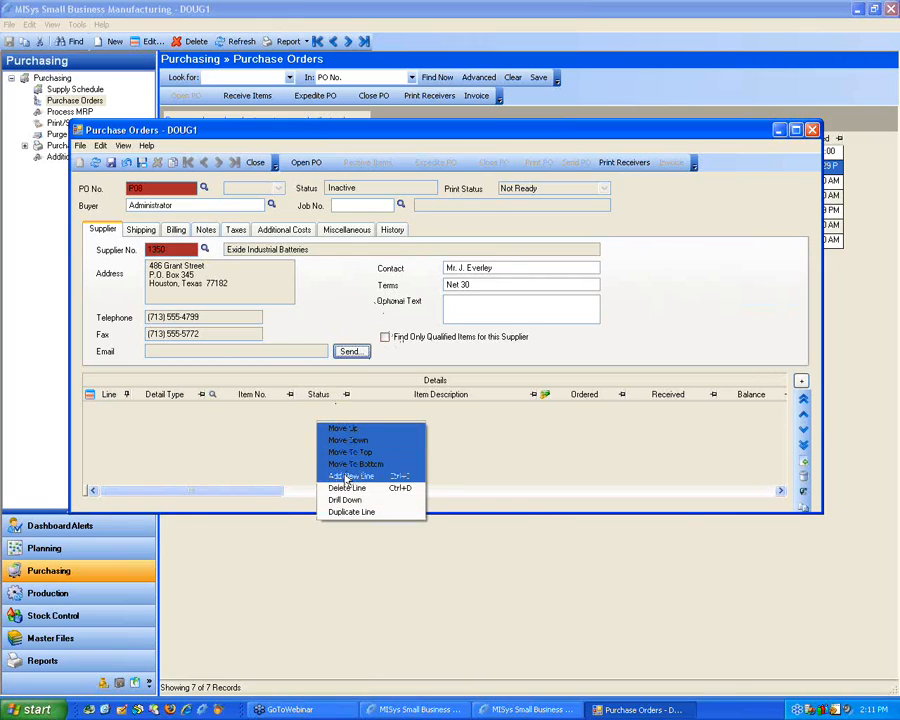
pyautogui.click(349, 476)
pyautogui.click(287, 407)
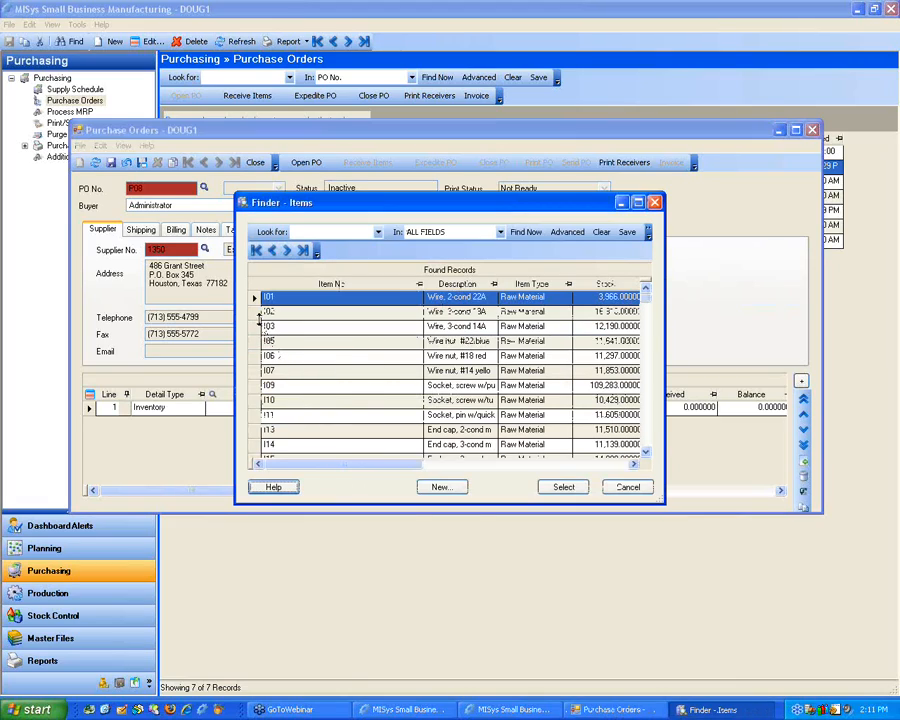
pyautogui.click(298, 232)
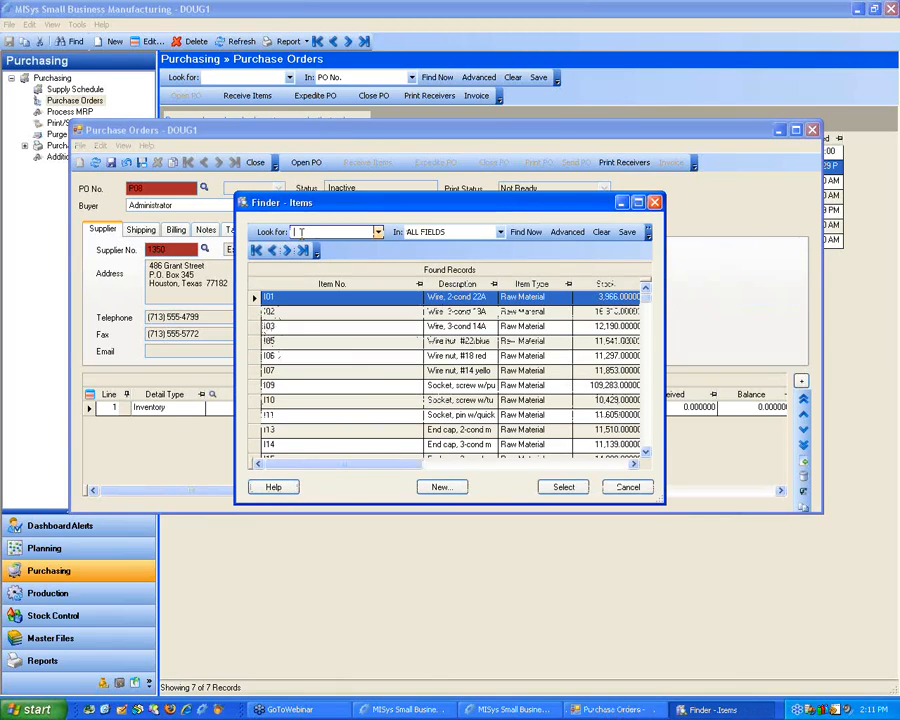
pyautogui.click(617, 487)
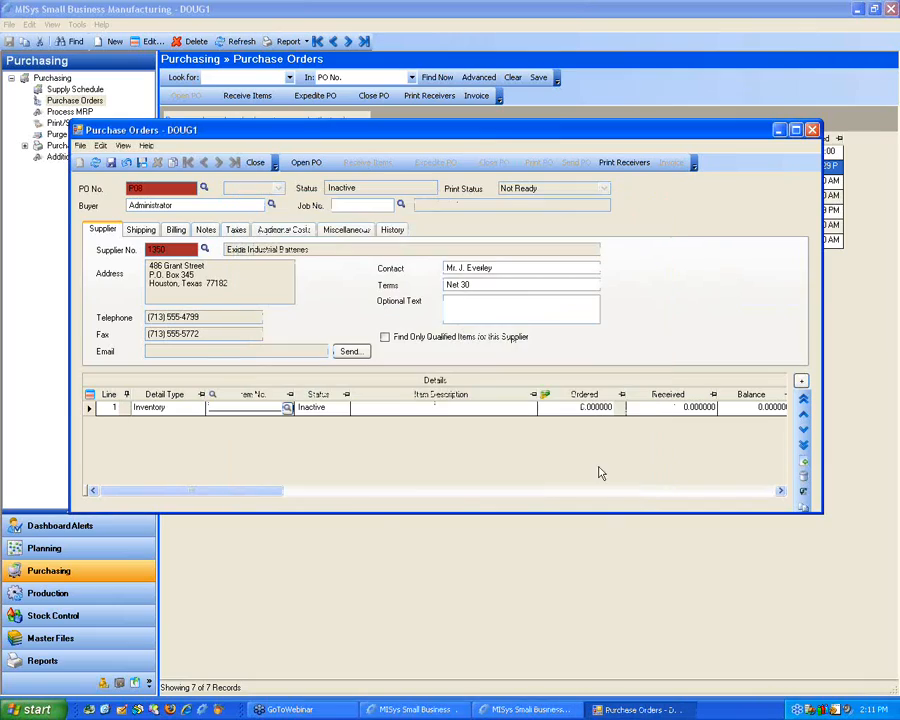
# Step: Restrict item lookups to those qualified for this supplier, choose item I01 for the first detail line, and save the order
pyautogui.click(385, 337)
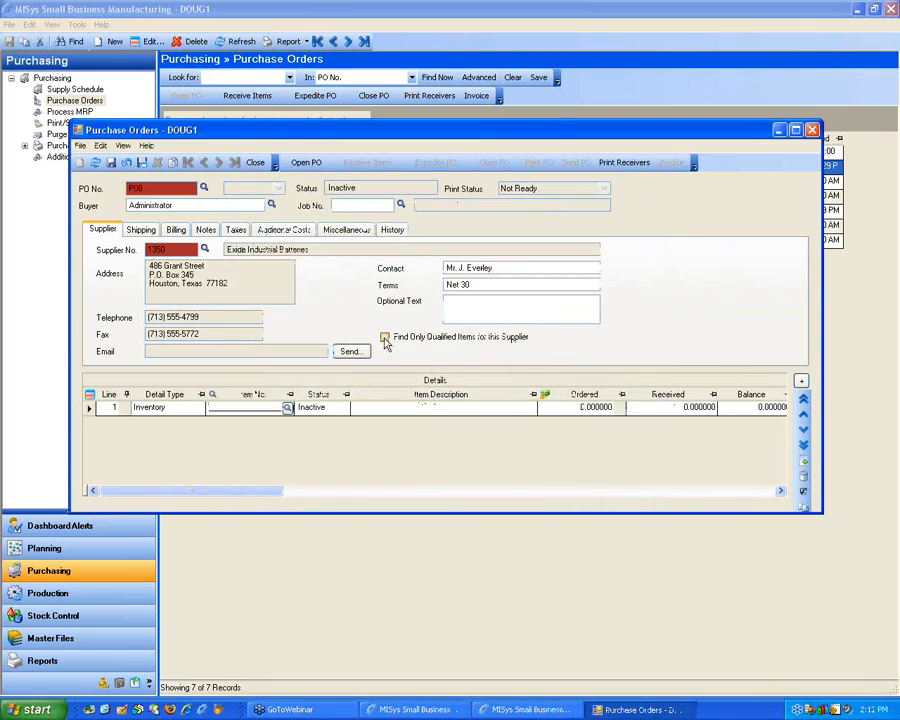
pyautogui.click(287, 412)
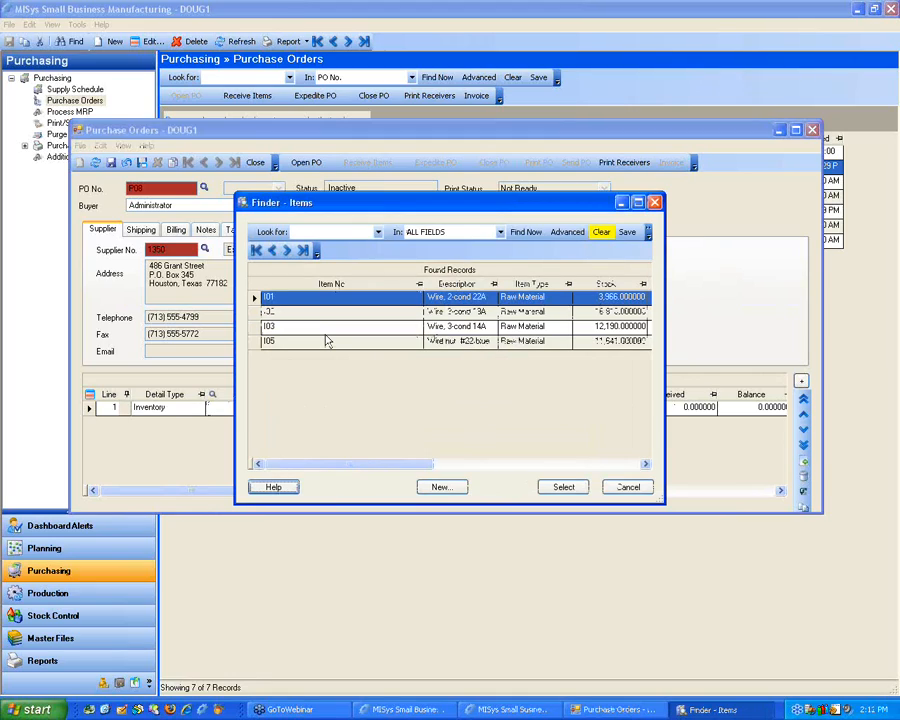
pyautogui.doubleClick(254, 302)
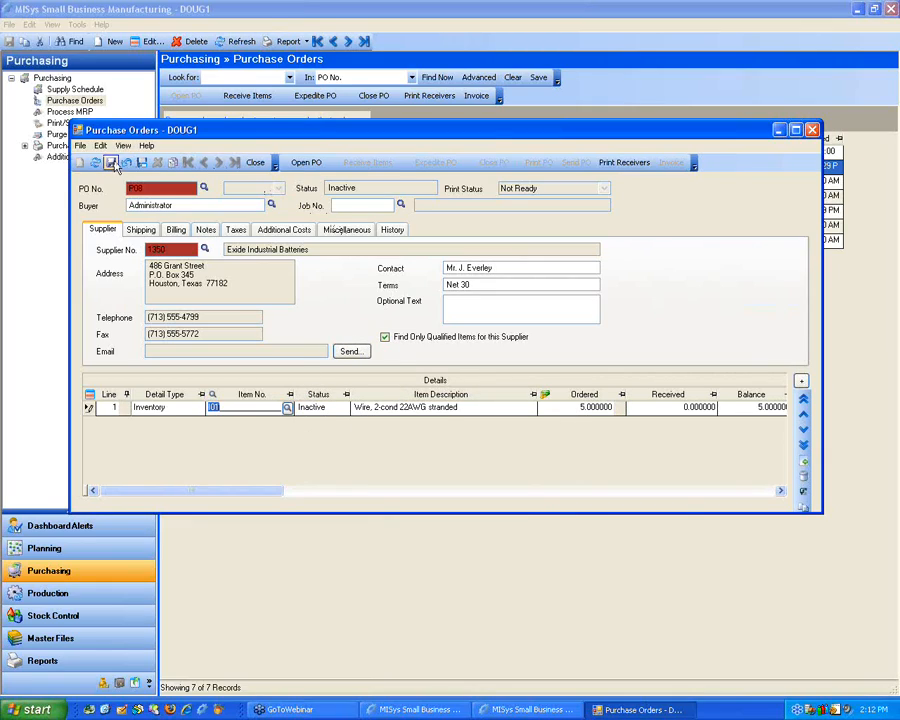
pyautogui.click(112, 162)
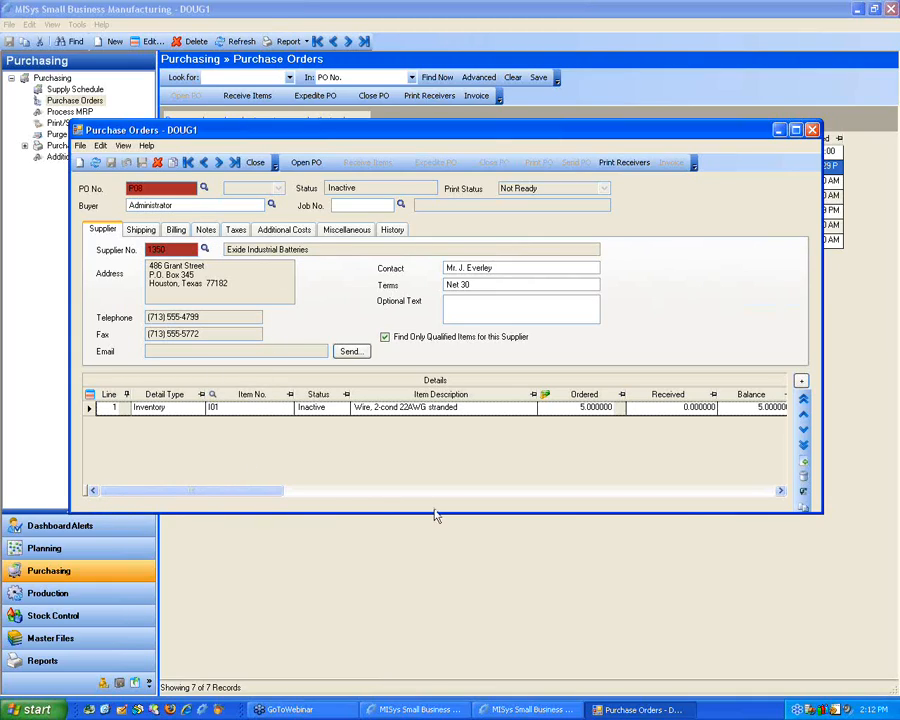
# Step: Enlarge the purchase order window and open the inactive order with the order date 02/24/2010
pyautogui.moveTo(434, 514); pyautogui.dragTo(422, 606)
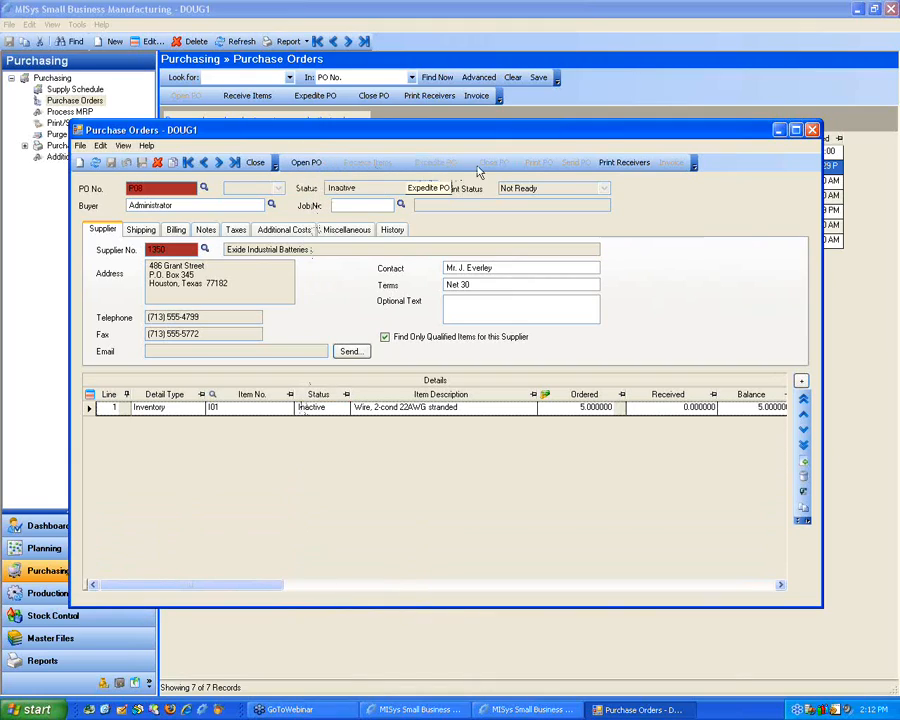
pyautogui.click(311, 166)
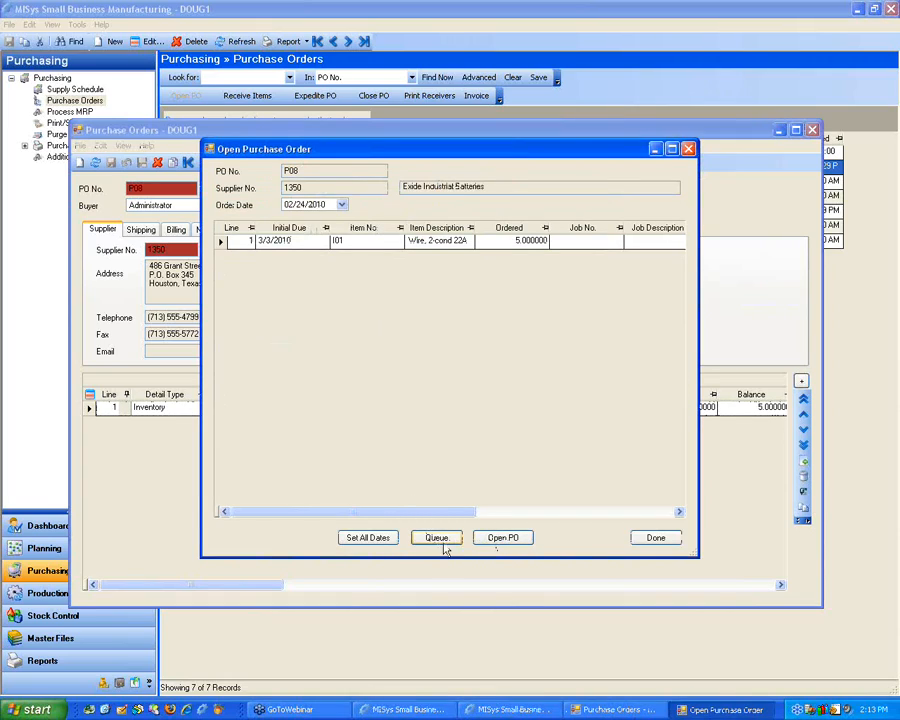
pyautogui.click(503, 539)
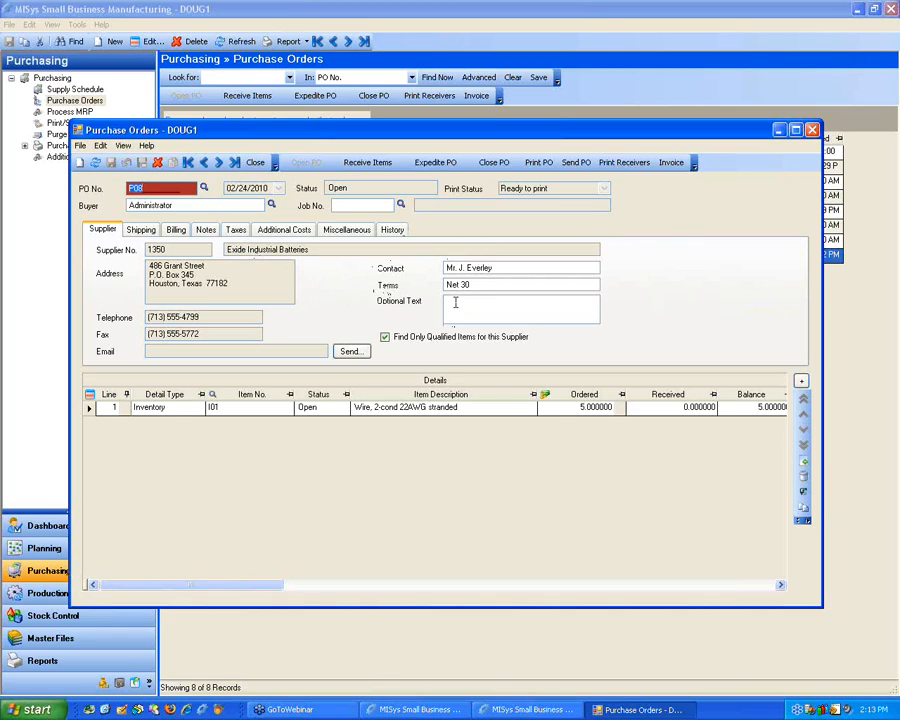
# Step: Review the order's shipping, billing and notes information, and the unit and price columns of its detail line
pyautogui.click(147, 229)
pyautogui.click(175, 229)
pyautogui.click(204, 229)
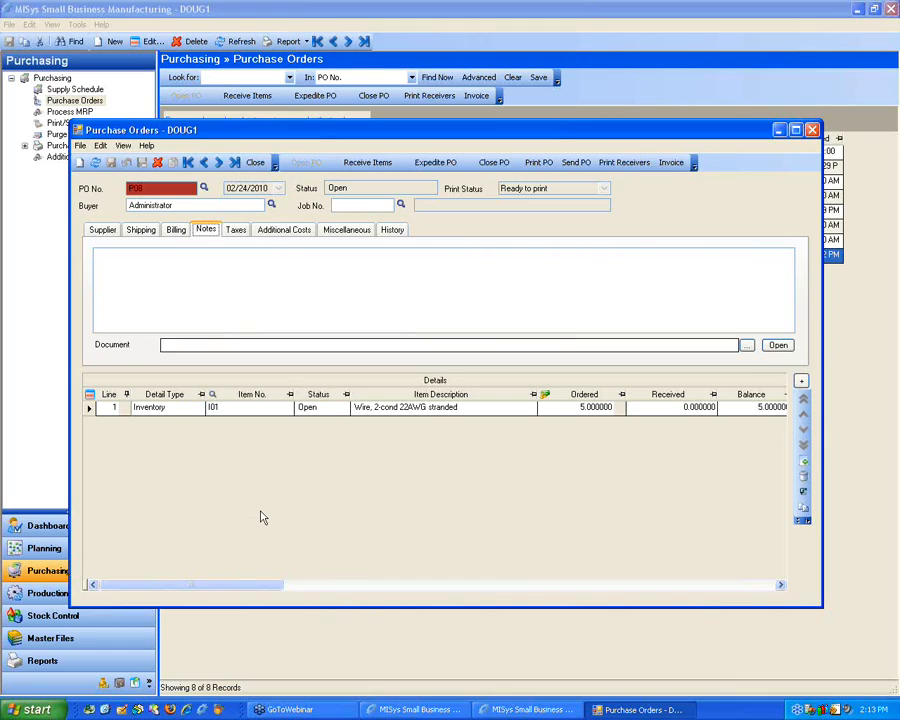
pyautogui.moveTo(197, 587); pyautogui.dragTo(368, 587)
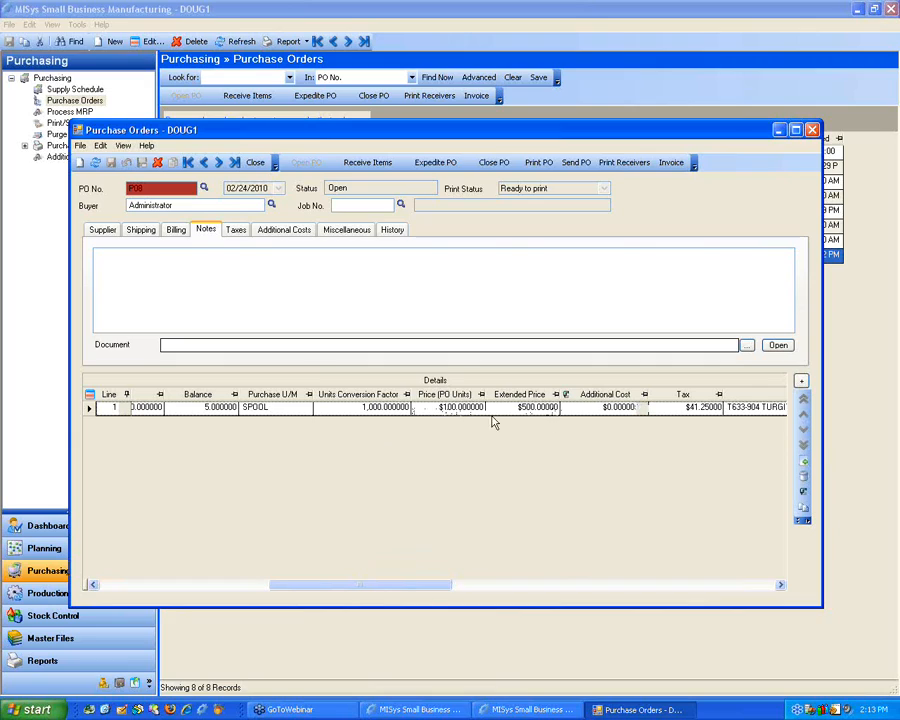
pyautogui.moveTo(412, 595); pyautogui.dragTo(199, 573)
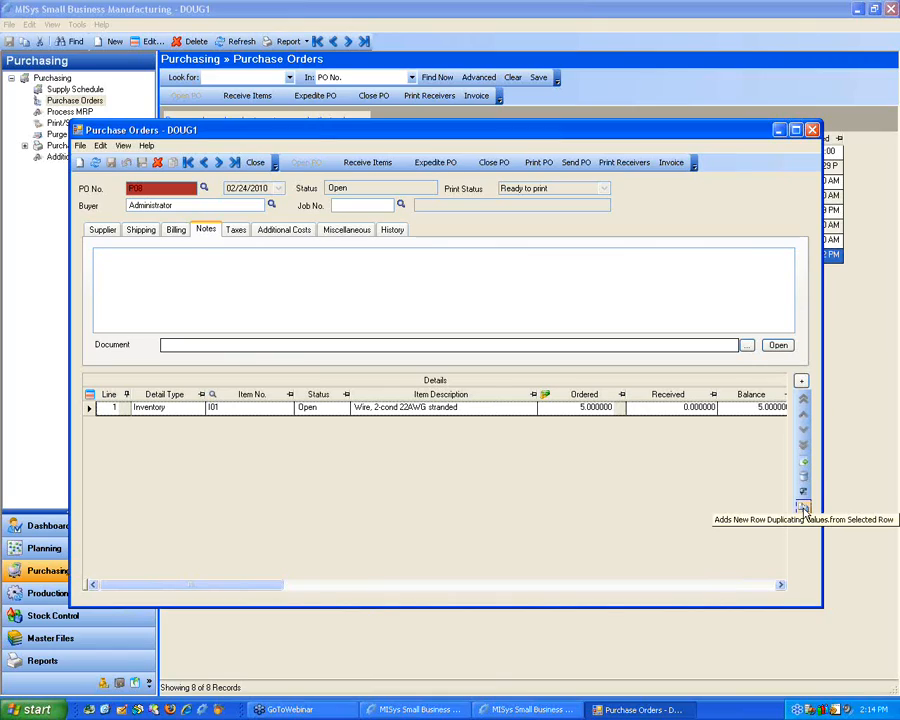
# Step: Duplicate the I01 detail line three times in the purchase order
pyautogui.click(803, 507)
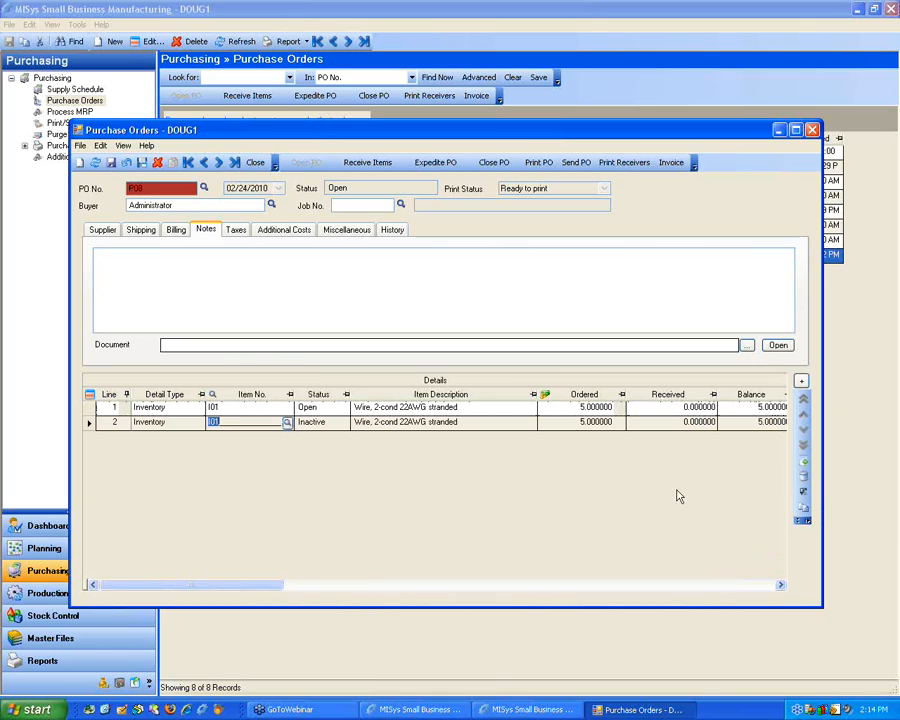
pyautogui.click(803, 508)
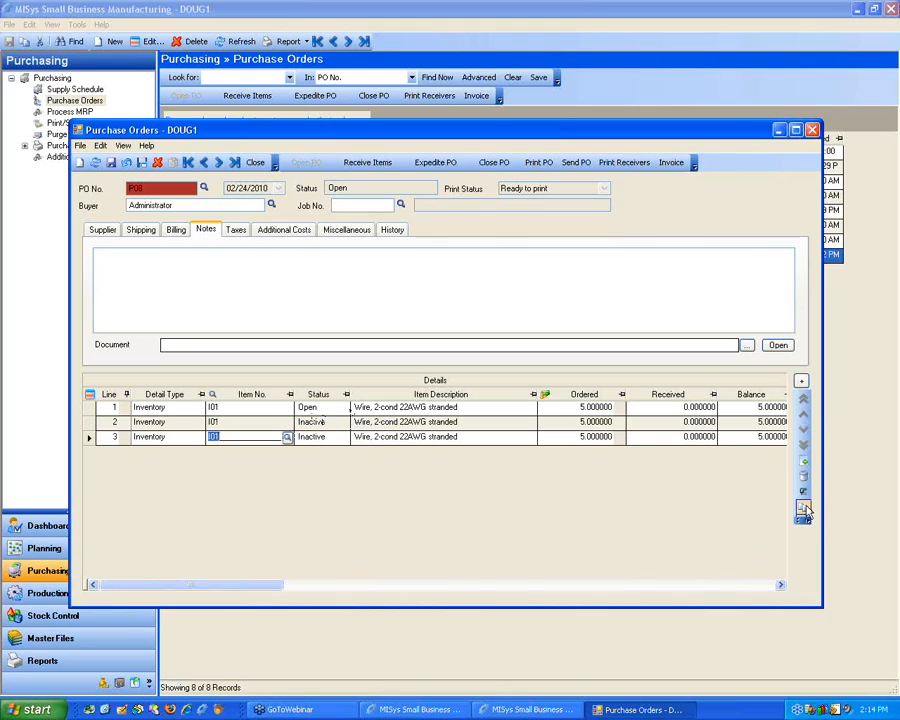
pyautogui.click(803, 508)
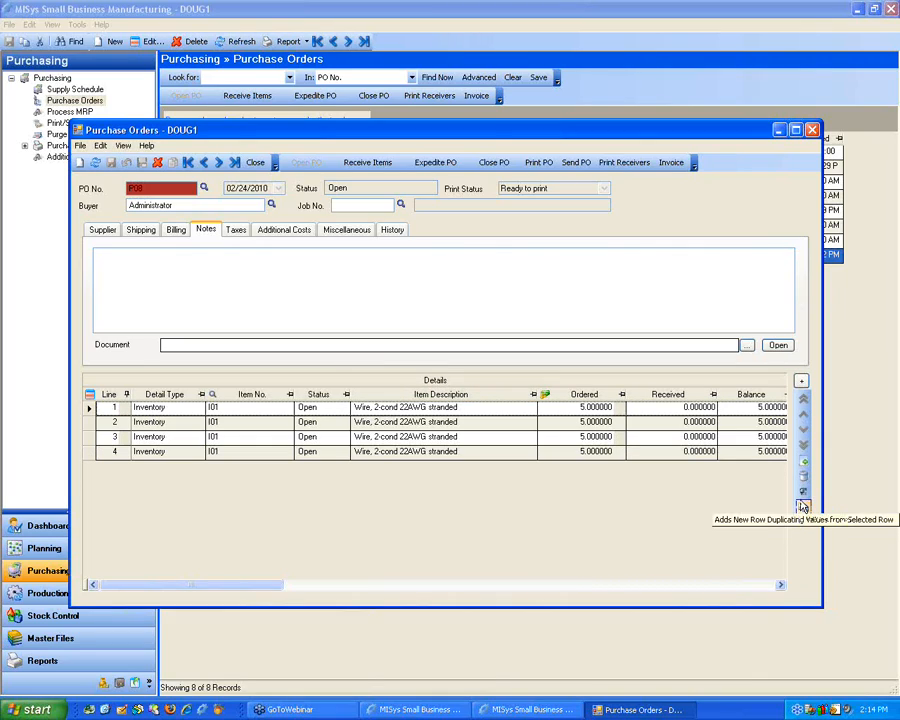
# Step: Drill down from the item number on line 3 to view the I01 item record, and close the record
pyautogui.click(90, 424)
pyautogui.click(803, 489)
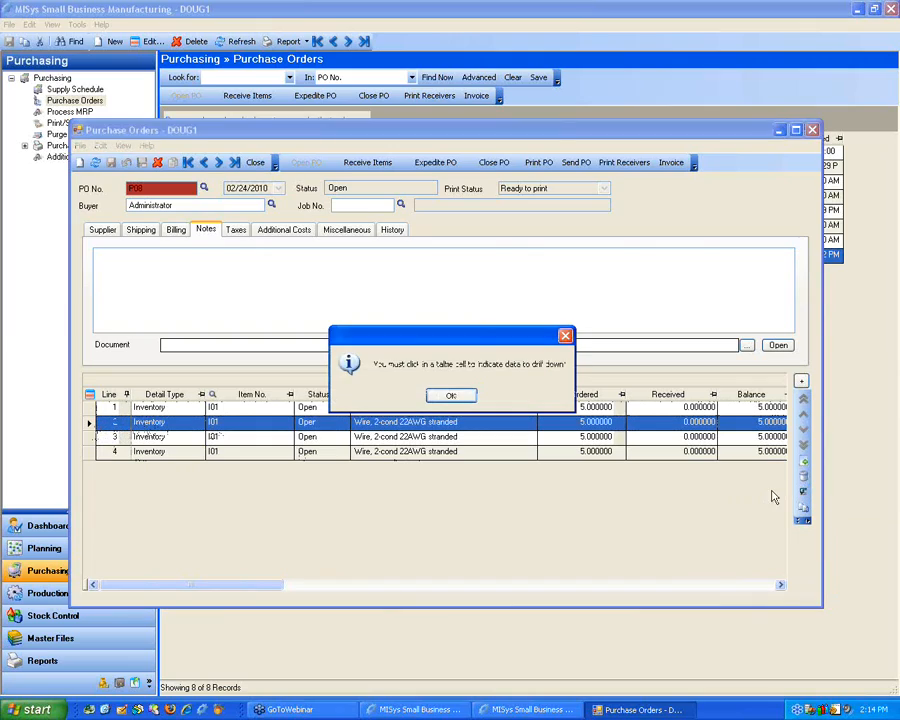
pyautogui.click(452, 397)
pyautogui.click(250, 422)
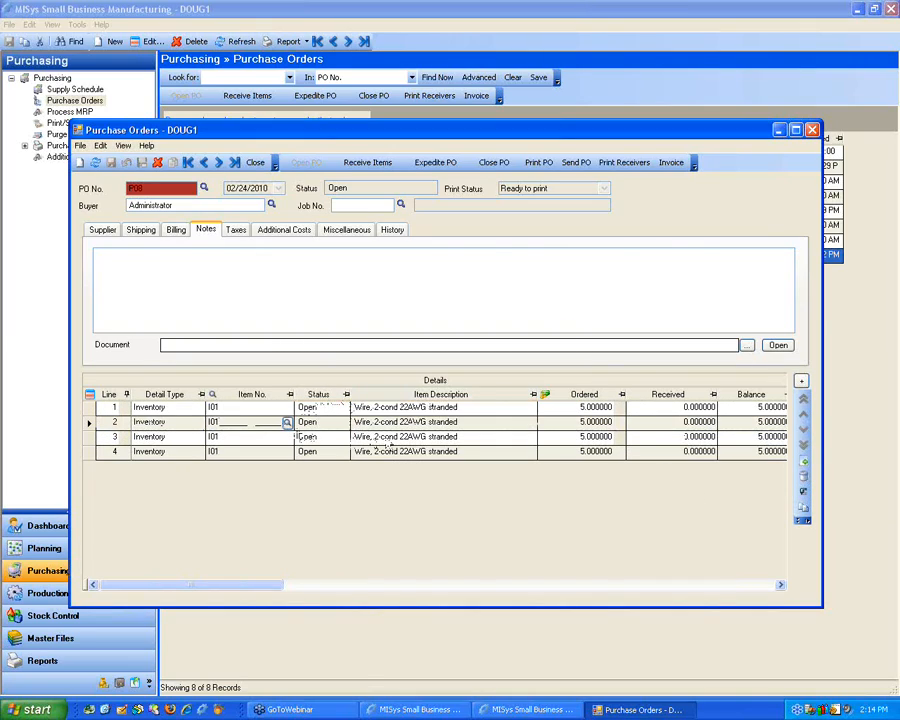
pyautogui.click(238, 437)
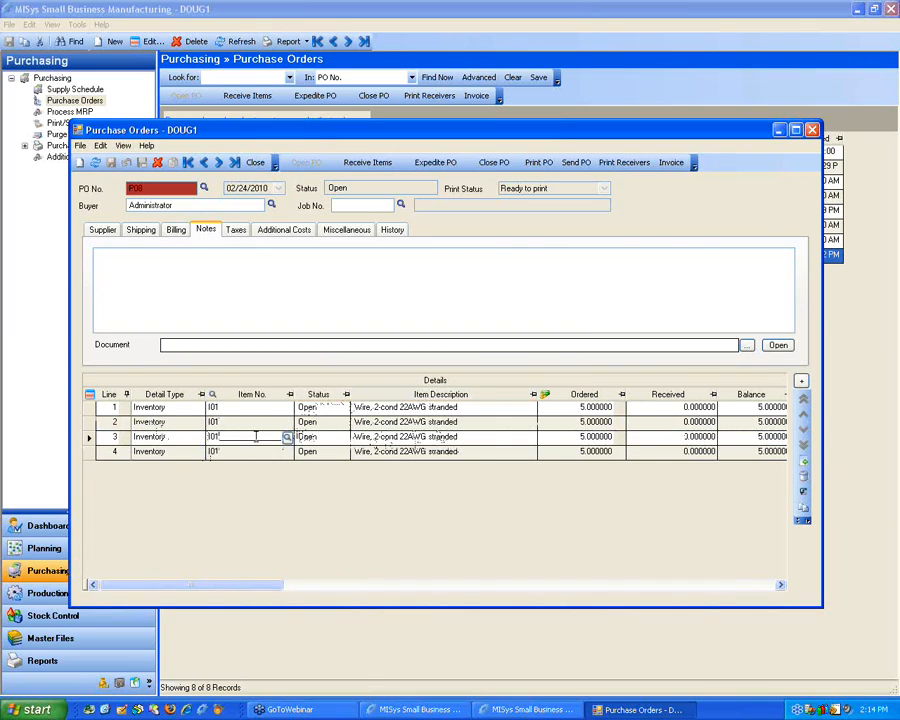
pyautogui.click(803, 492)
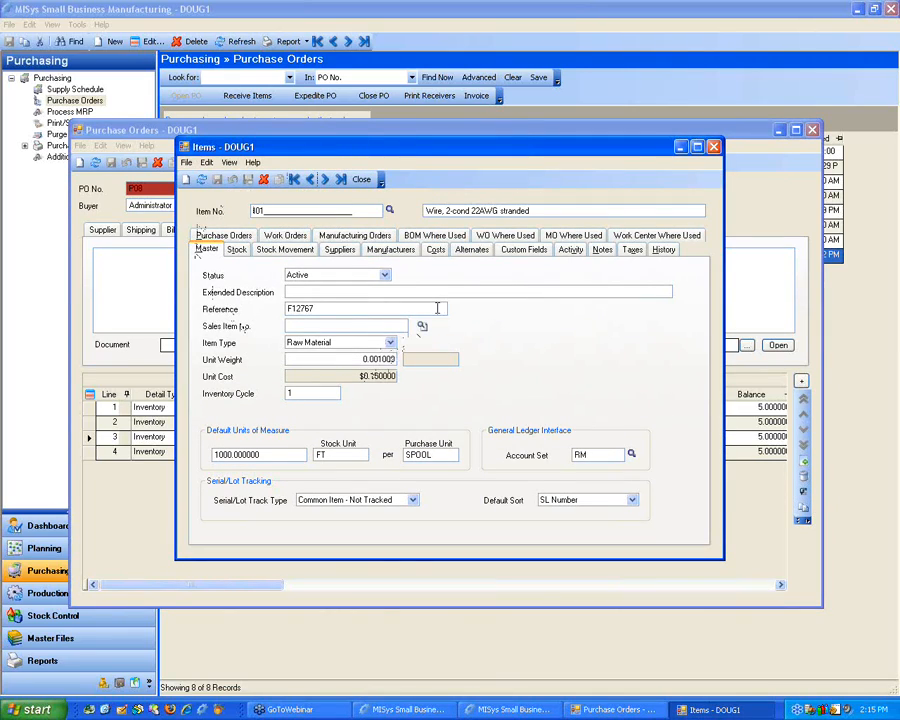
pyautogui.click(714, 148)
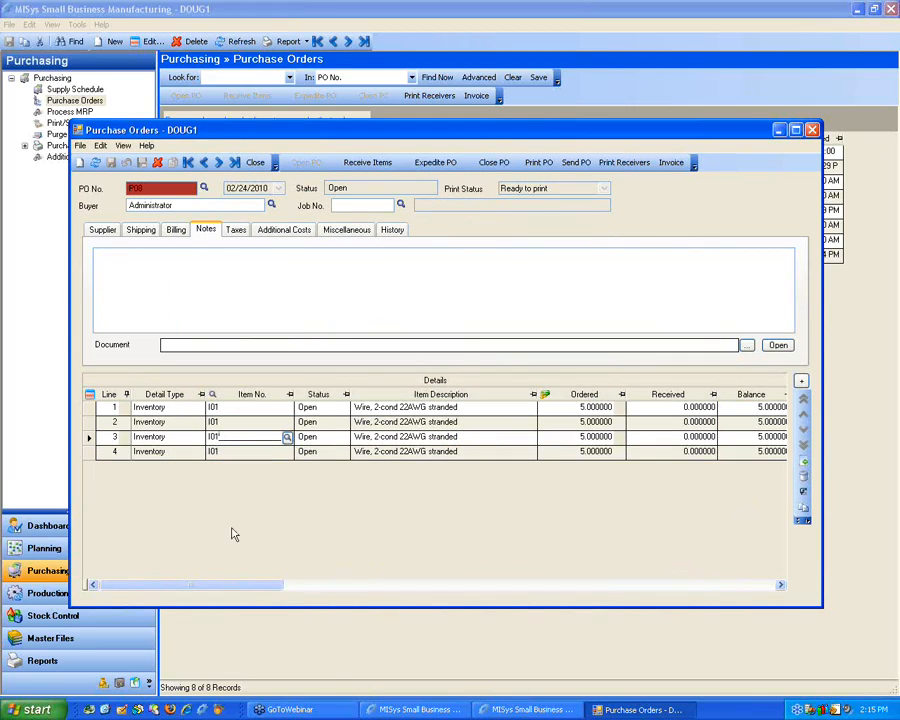
# Step: Add a fifth detail line for item I02 and save the purchase order
pyautogui.click(116, 451)
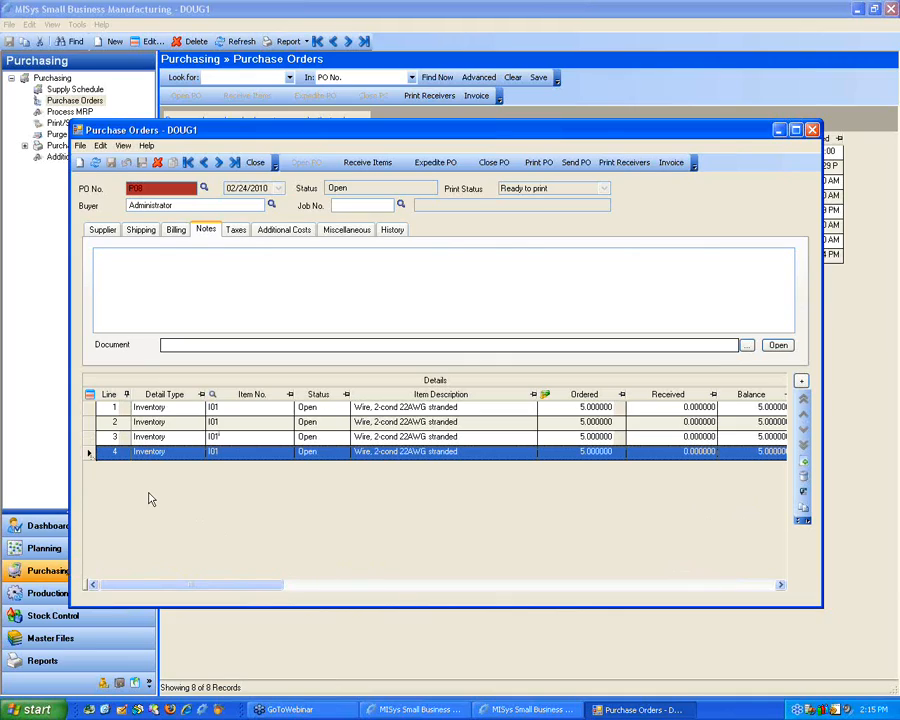
pyautogui.click(86, 438)
pyautogui.click(89, 452)
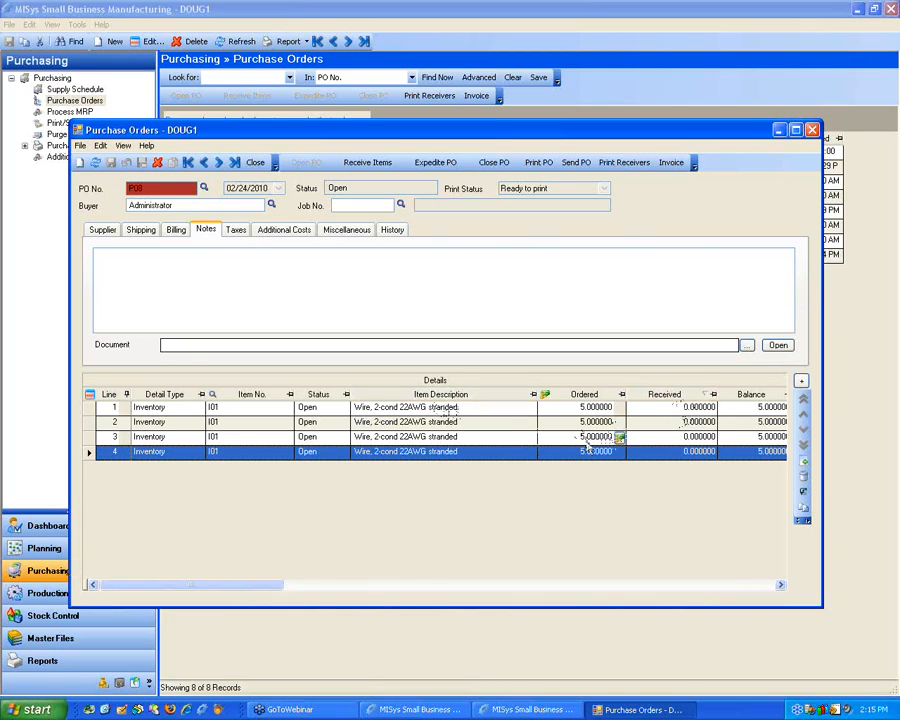
pyautogui.rightClick(278, 486)
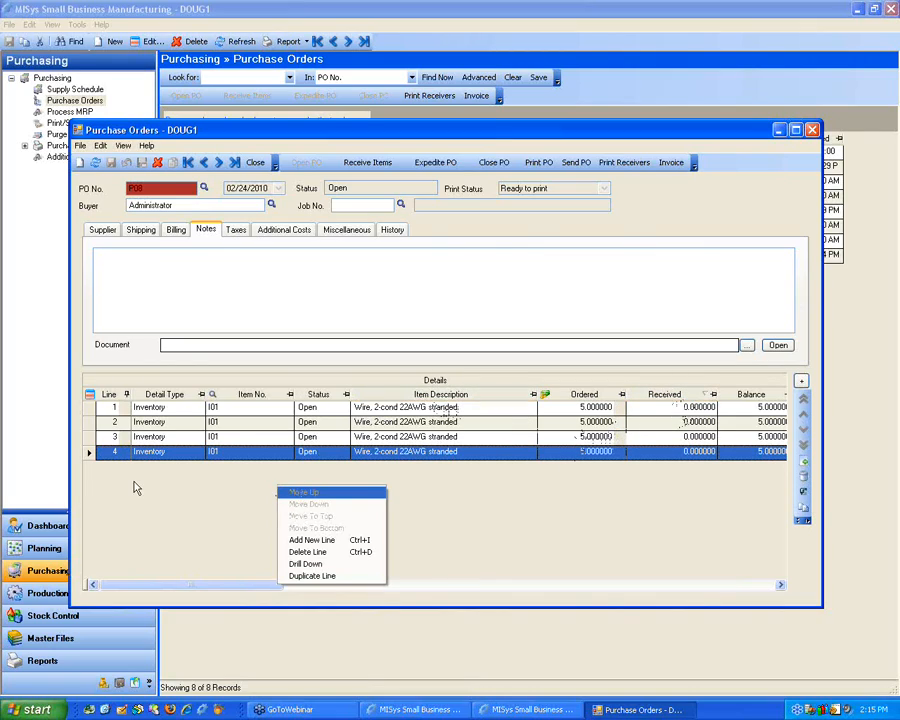
pyautogui.click(278, 516)
pyautogui.click(242, 468)
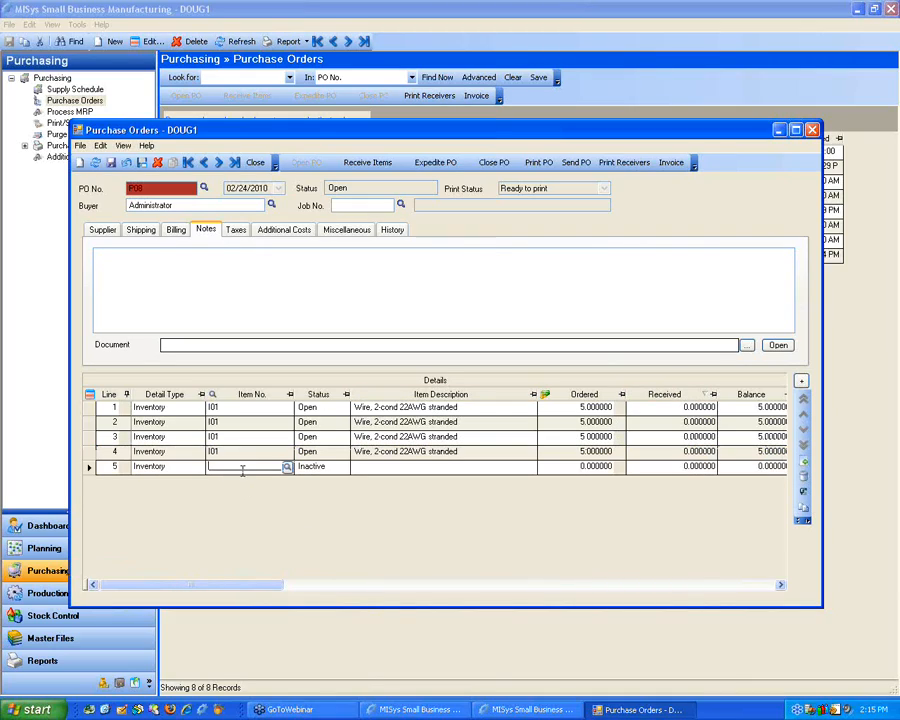
pyautogui.write('I02')
pyautogui.press('Tab')
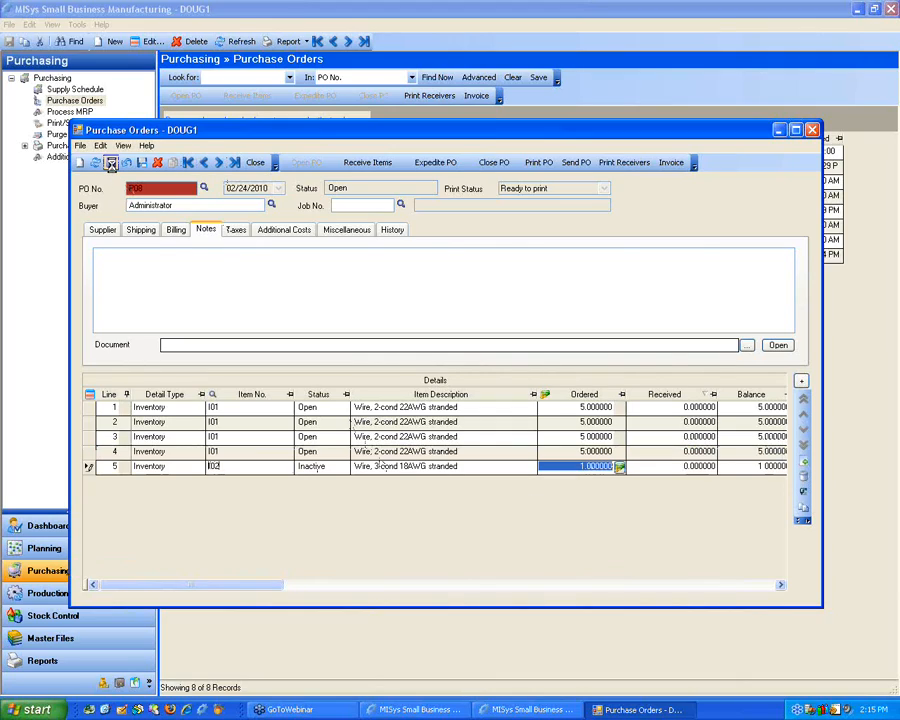
pyautogui.click(112, 163)
# Step: Sort the purchase order's detail lines by Item No. in descending order
pyautogui.click(252, 396)
pyautogui.click(252, 396)
pyautogui.click(252, 396)
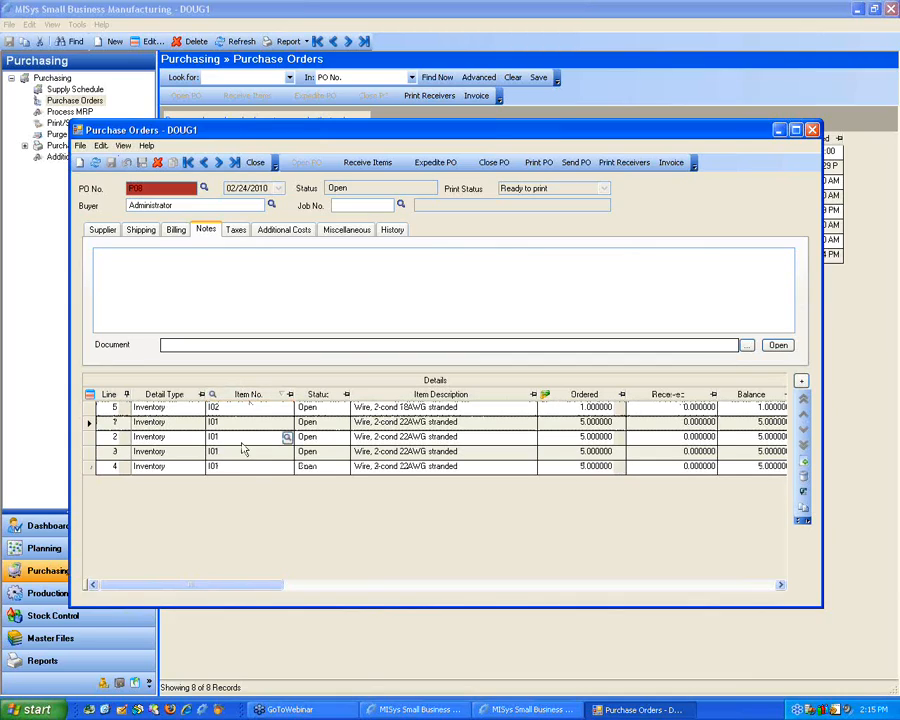
pyautogui.moveTo(288, 424)
# Step: View the custom field settings for the Purchase Orders table, and leave them without adding a field
pyautogui.click(100, 146)
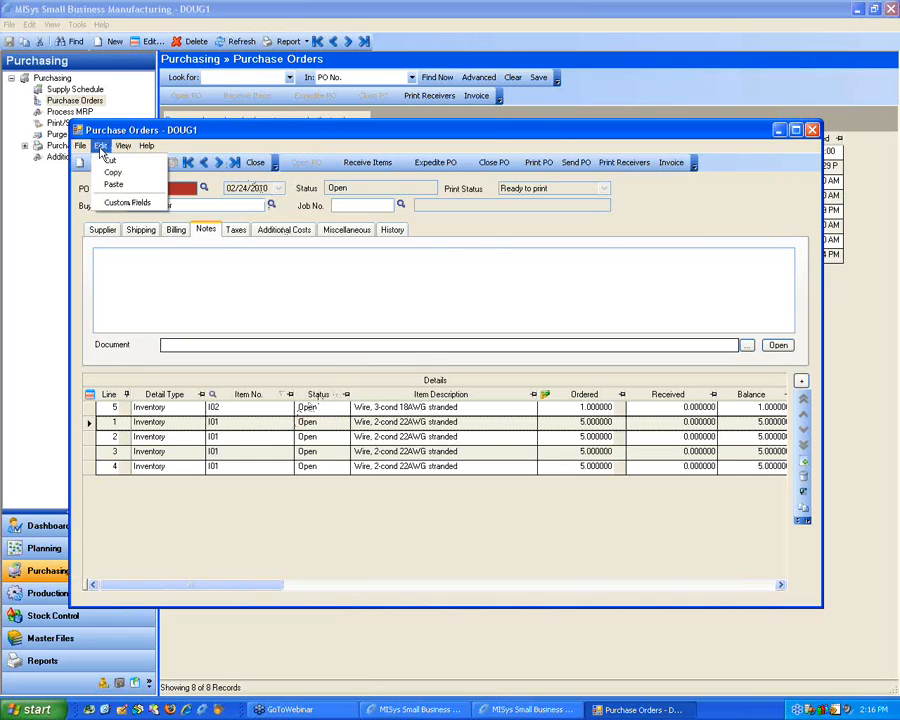
pyautogui.click(104, 207)
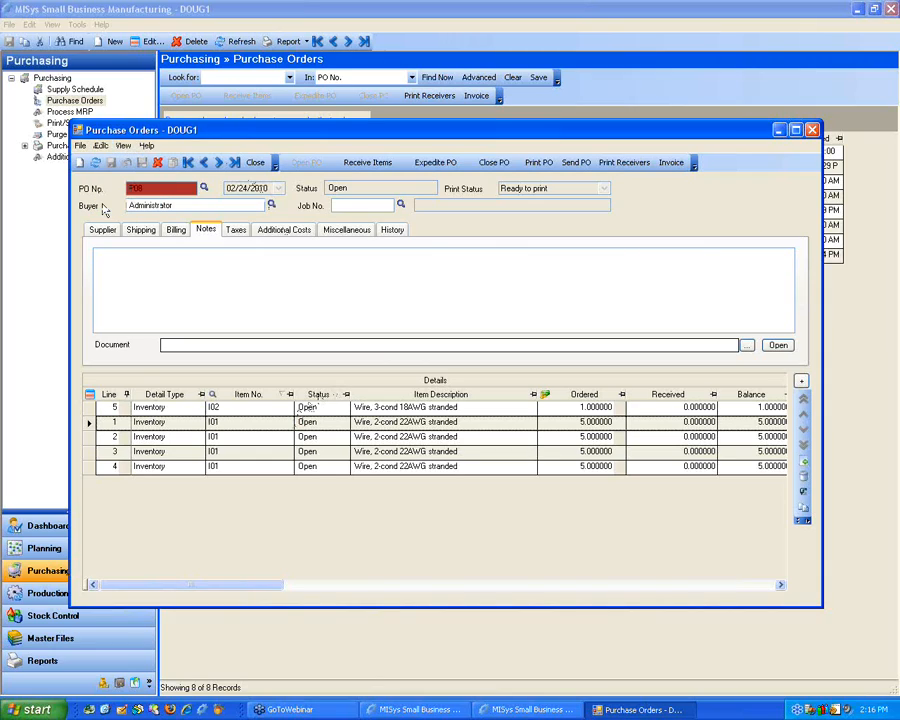
pyautogui.moveTo(368, 227); pyautogui.dragTo(454, 245)
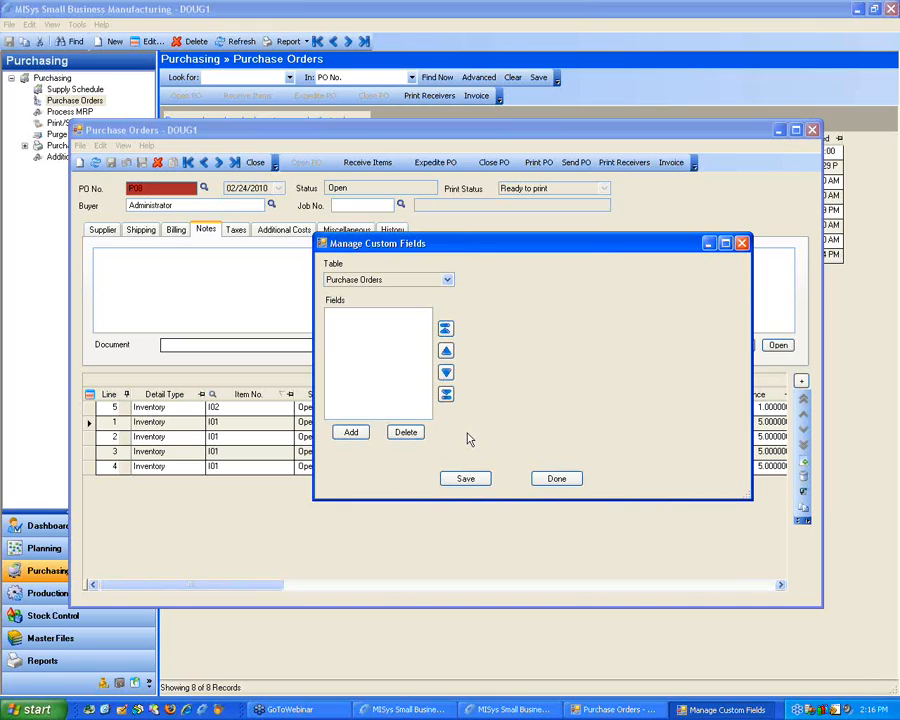
pyautogui.click(556, 479)
pyautogui.click(368, 277)
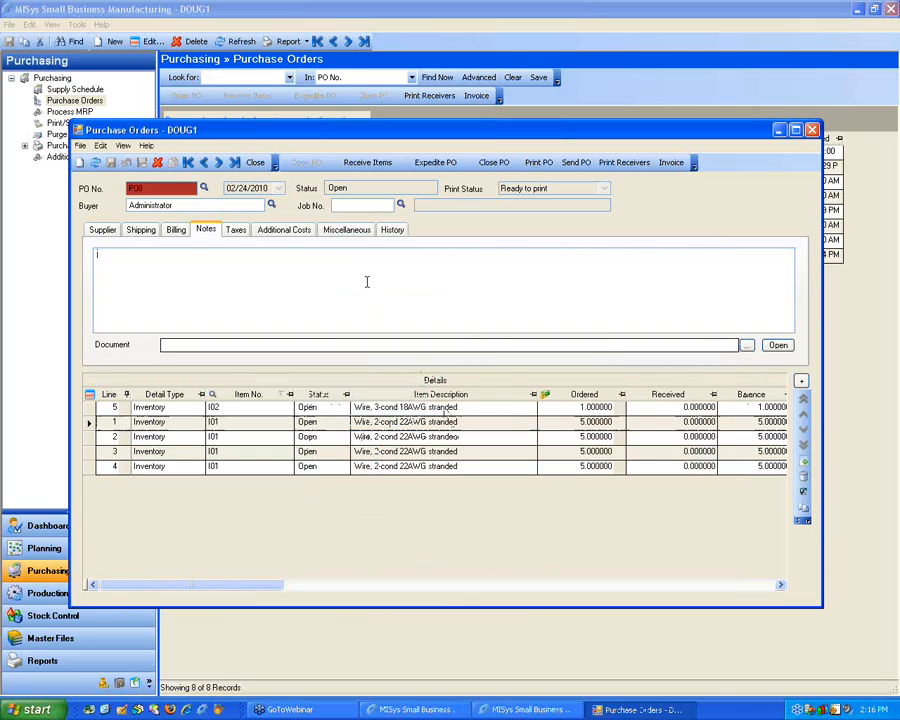
# Step: Review the purchase order's miscellaneous cost totals and tracking dates, along with its supplier details
pyautogui.click(347, 231)
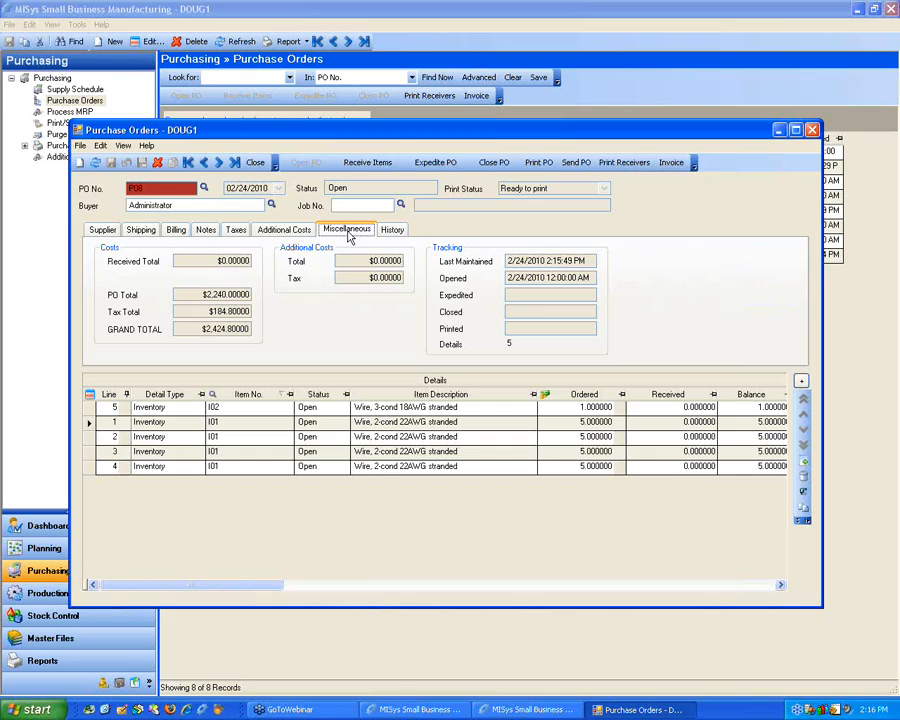
pyautogui.click(104, 230)
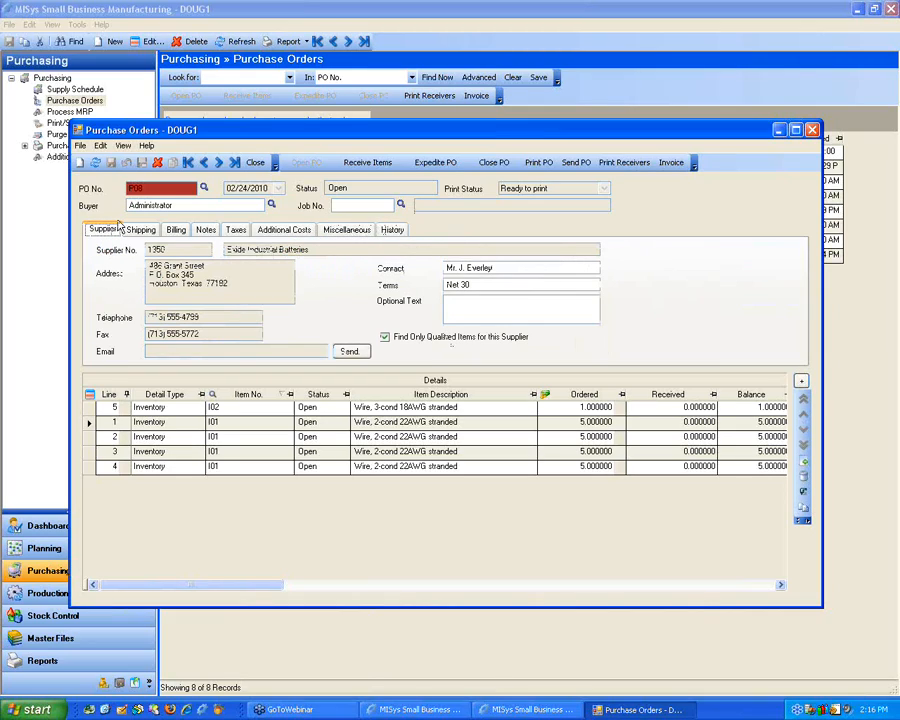
pyautogui.click(346, 230)
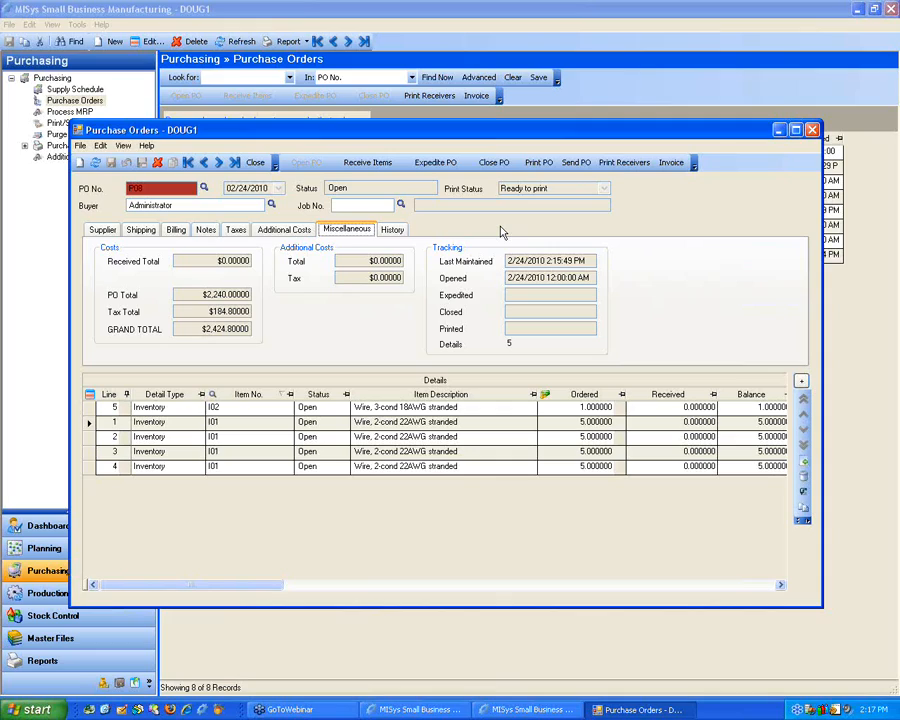
# Step: Receive the full quantities of lines 1, 2 and 3 of the purchase order, excluding lines 4 and 5
pyautogui.click(370, 164)
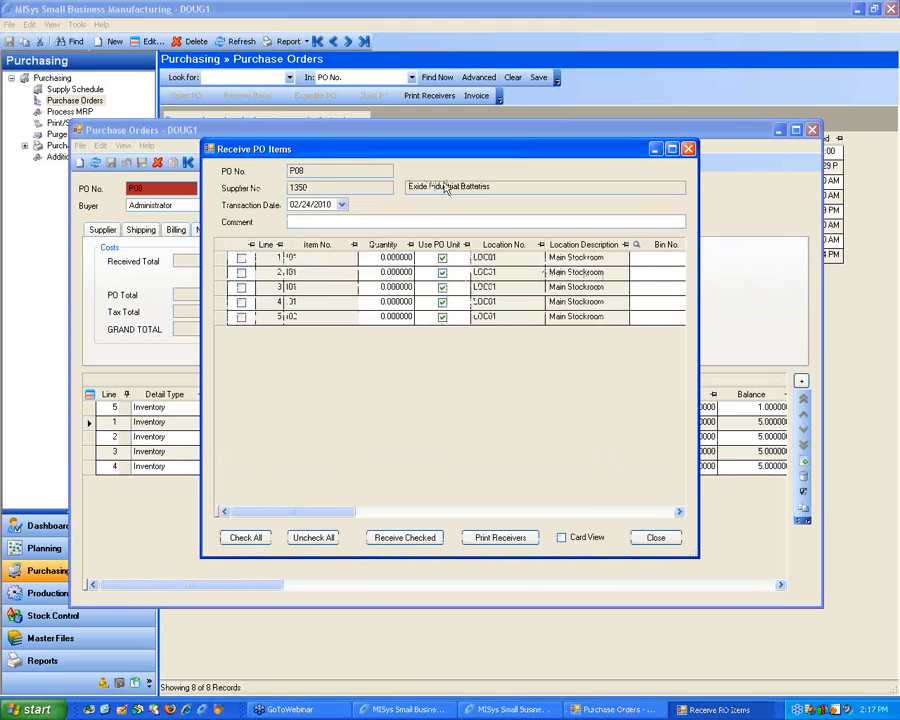
pyautogui.click(242, 260)
pyautogui.click(242, 260)
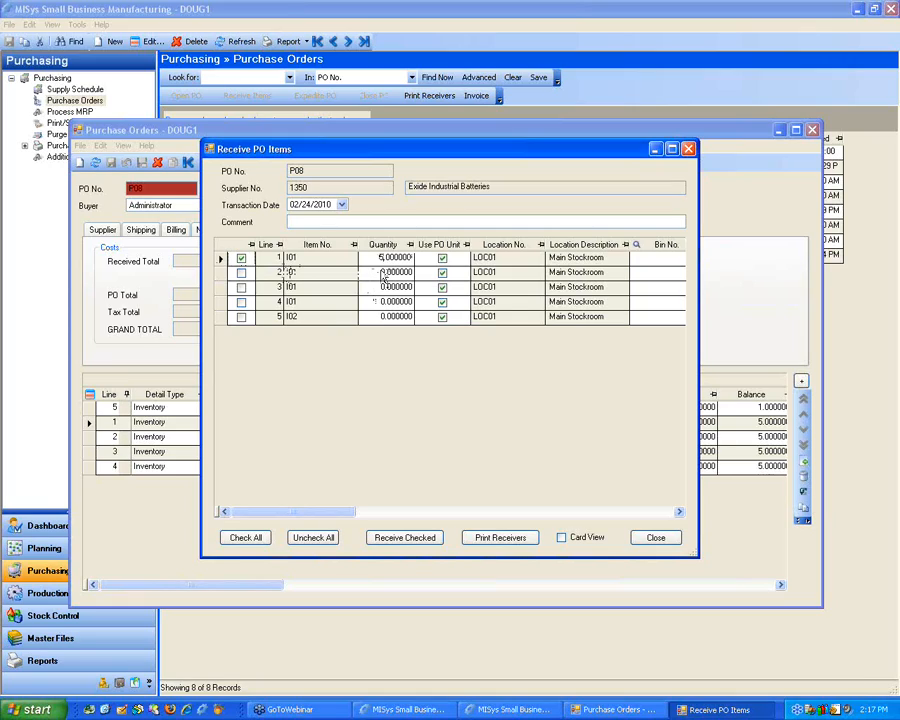
pyautogui.click(245, 538)
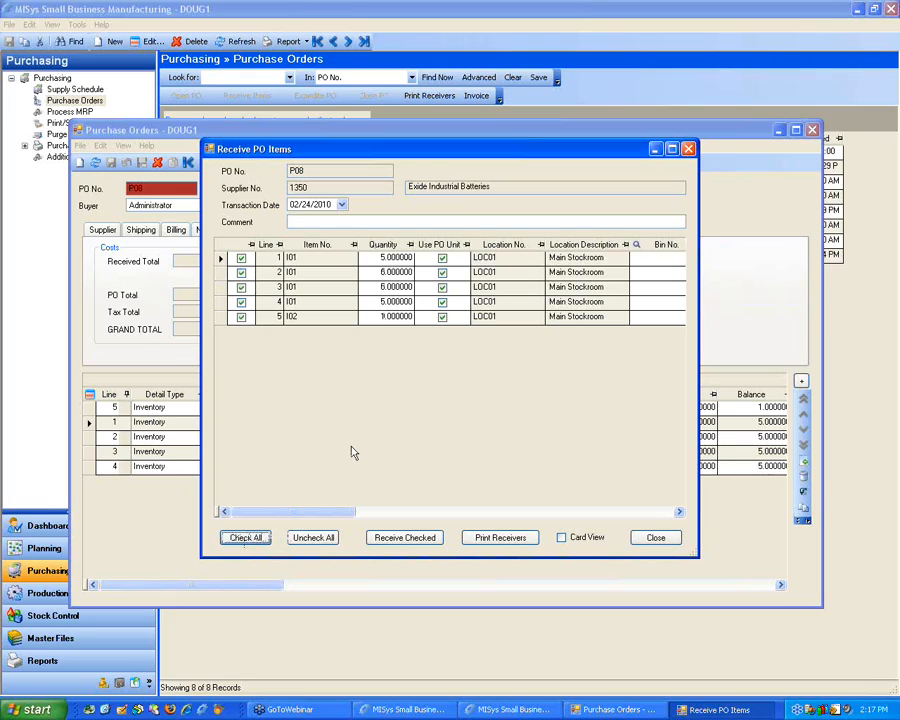
pyautogui.click(241, 301)
pyautogui.click(241, 316)
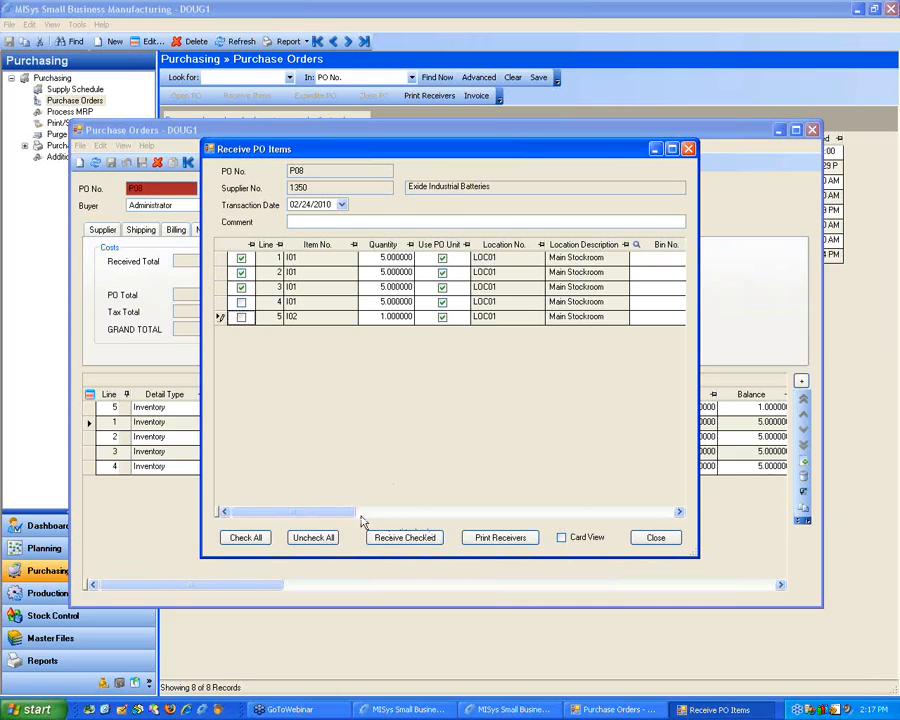
pyautogui.moveTo(340, 512); pyautogui.dragTo(424, 512)
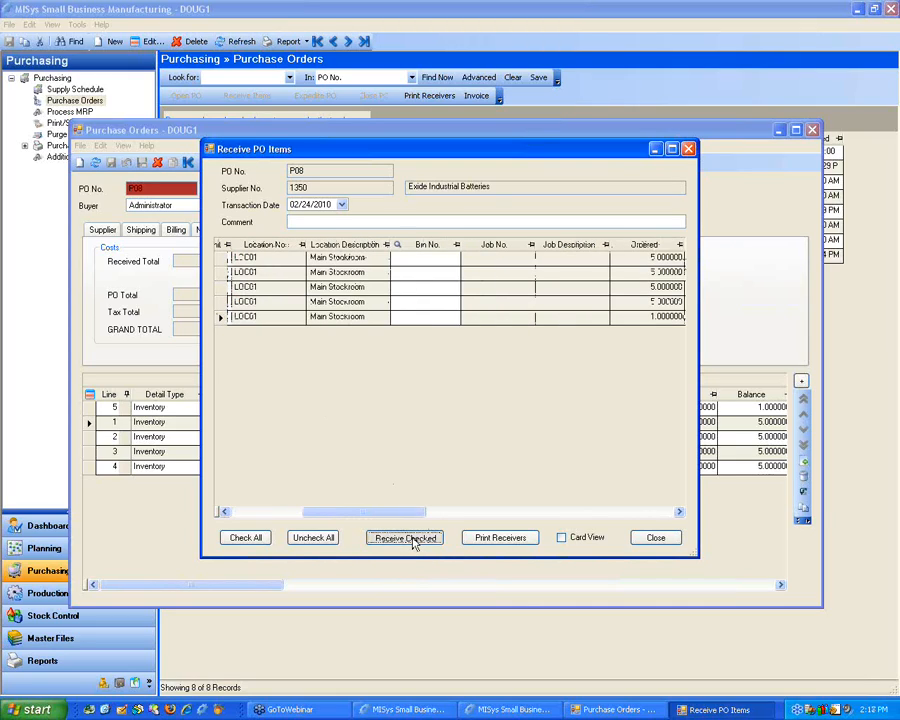
pyautogui.click(410, 538)
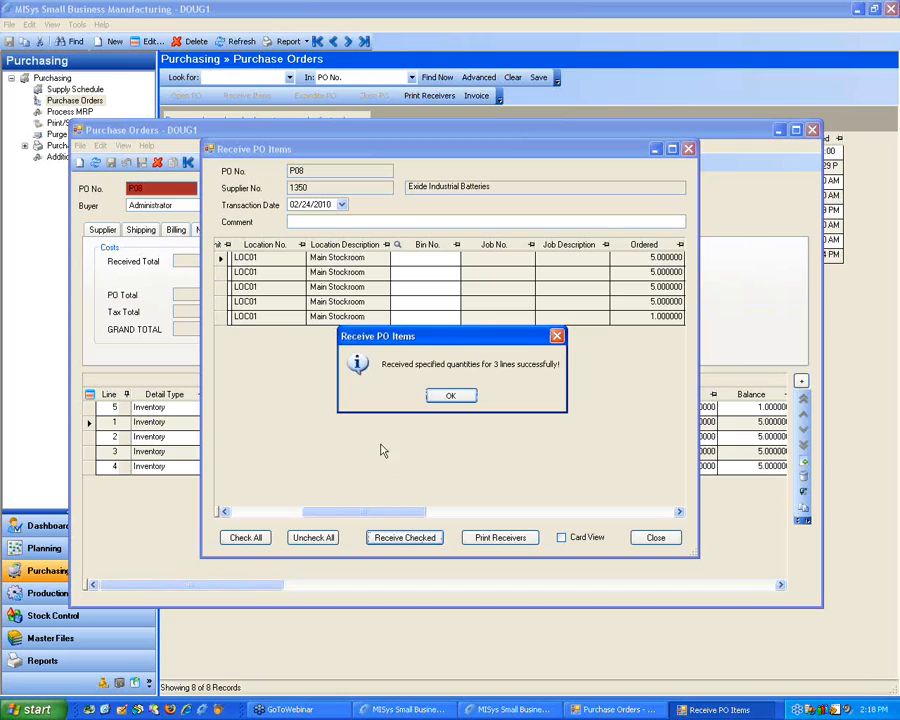
pyautogui.click(452, 396)
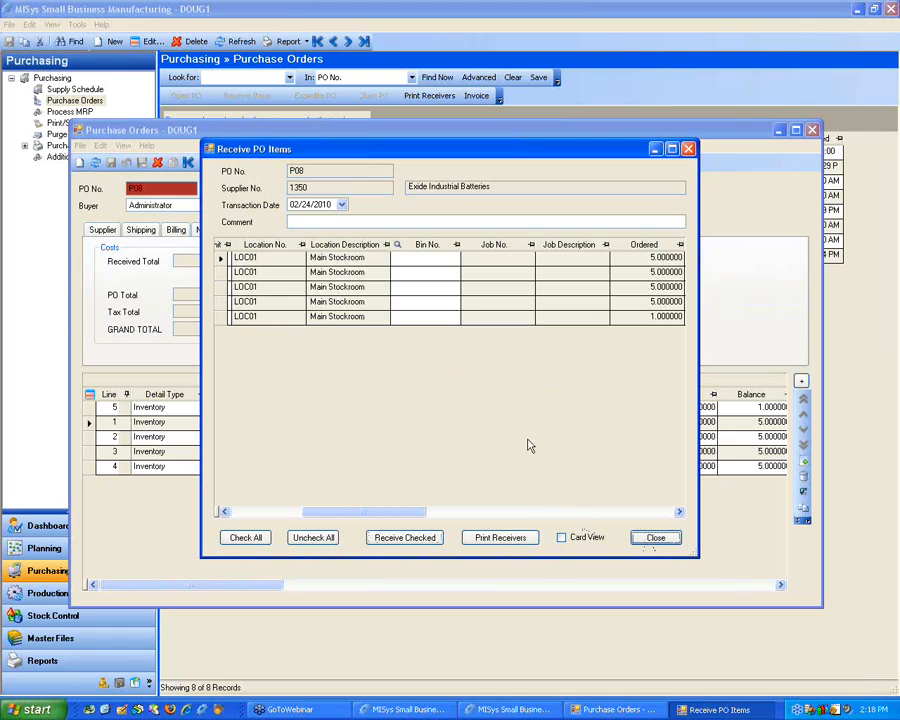
# Step: Finish receiving by generating the purchase order receiver report for the received lines, review it, and close it
pyautogui.click(655, 539)
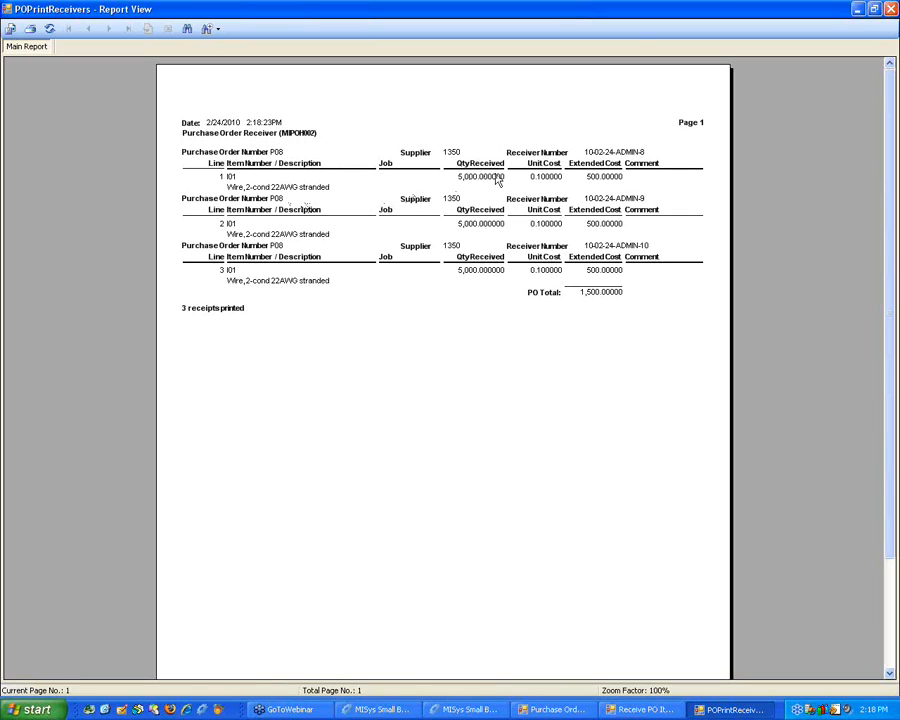
pyautogui.doubleClick(677, 13)
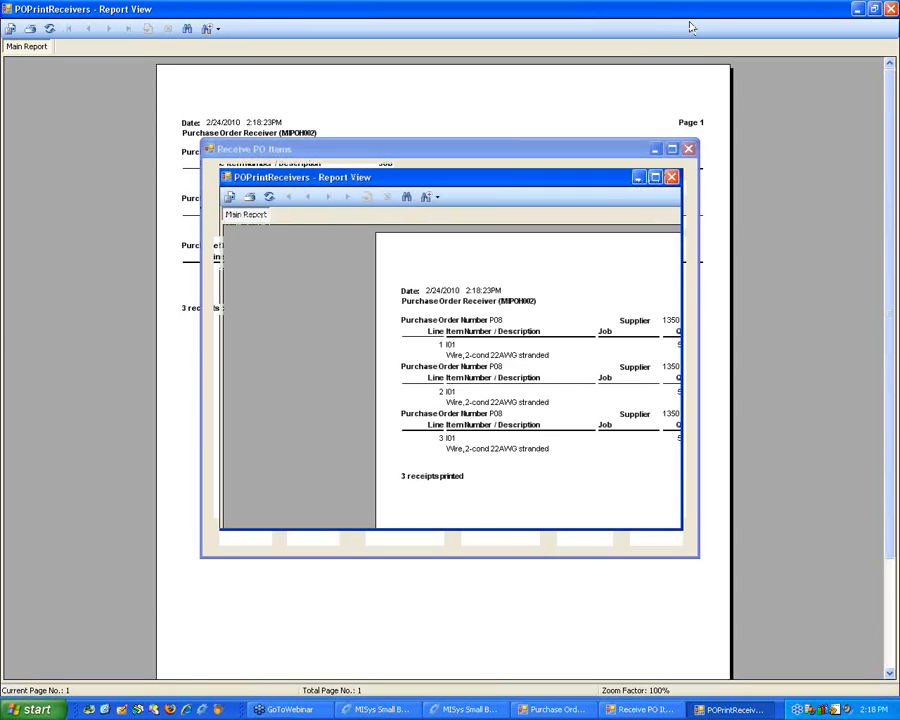
pyautogui.click(671, 177)
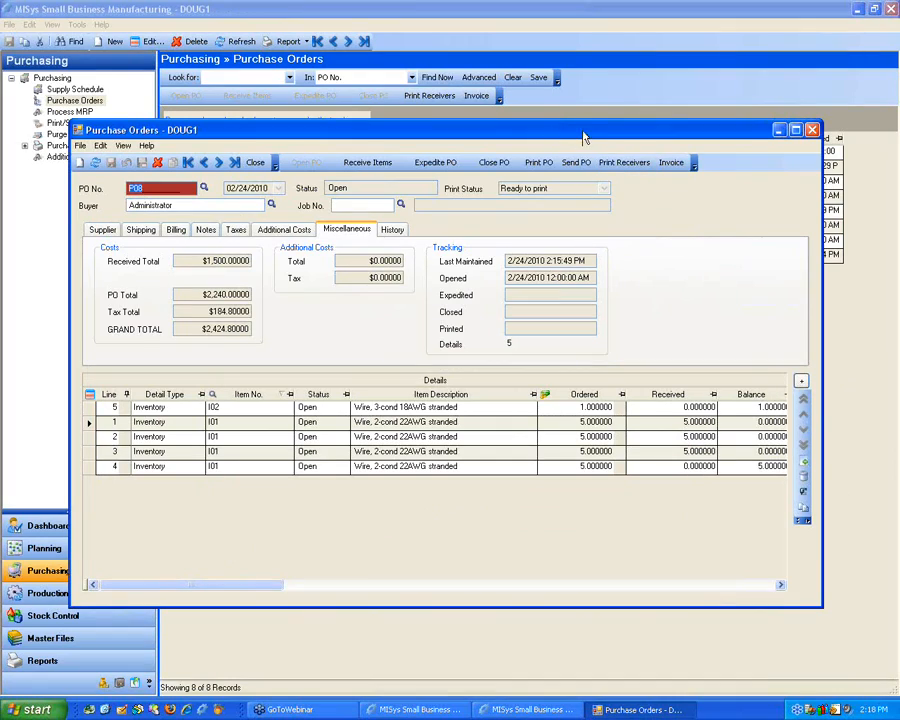
# Step: Review the Expedite PO details, including current, promised and initial due dates, and leave without saving changes
pyautogui.click(435, 163)
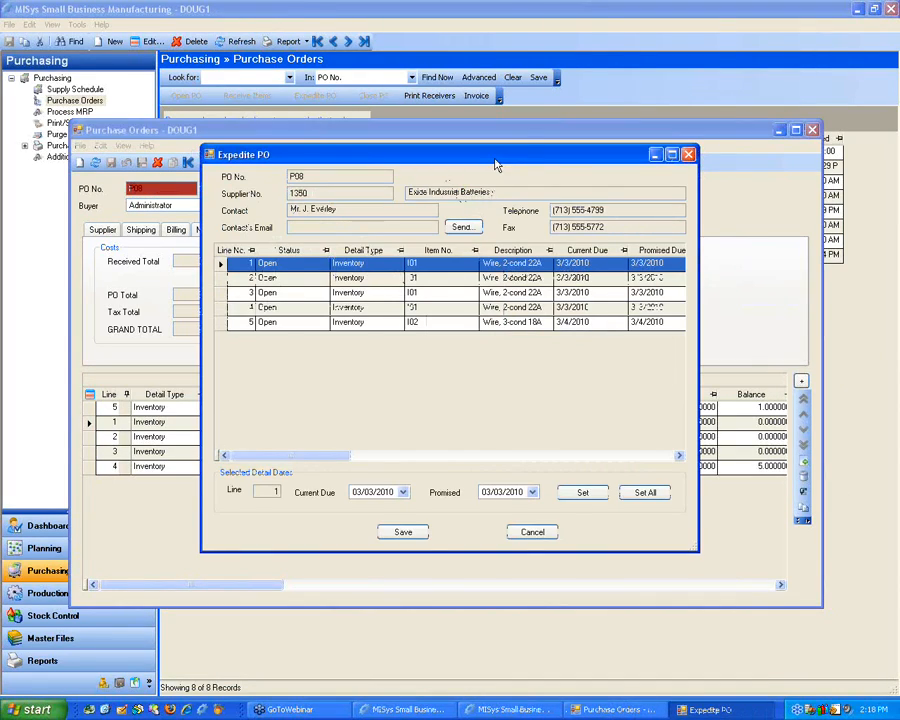
pyautogui.moveTo(497, 165); pyautogui.dragTo(452, 153)
pyautogui.moveTo(267, 446); pyautogui.dragTo(338, 452)
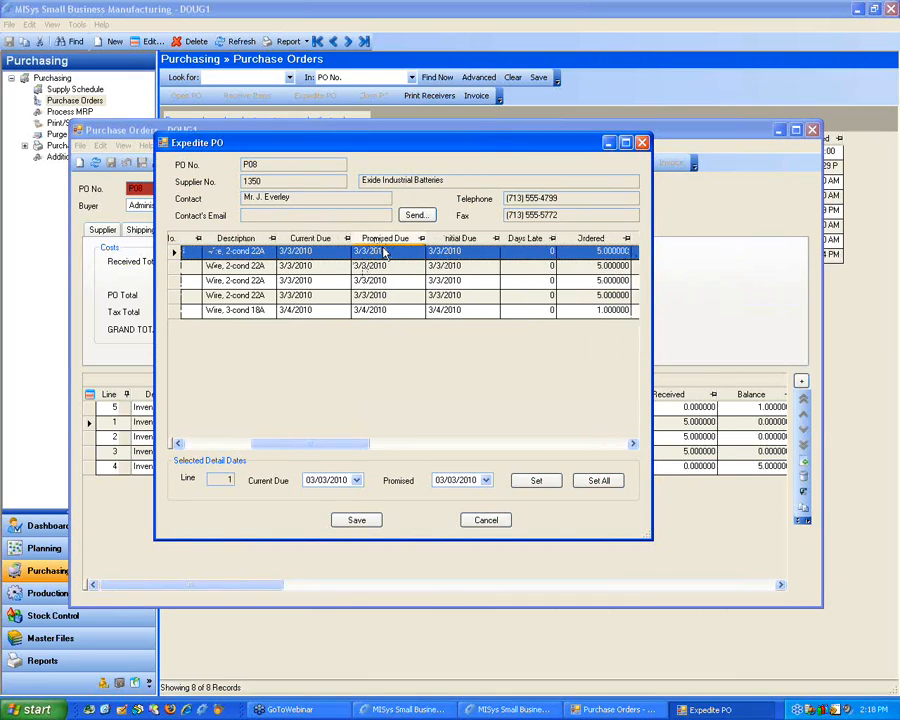
pyautogui.click(330, 252)
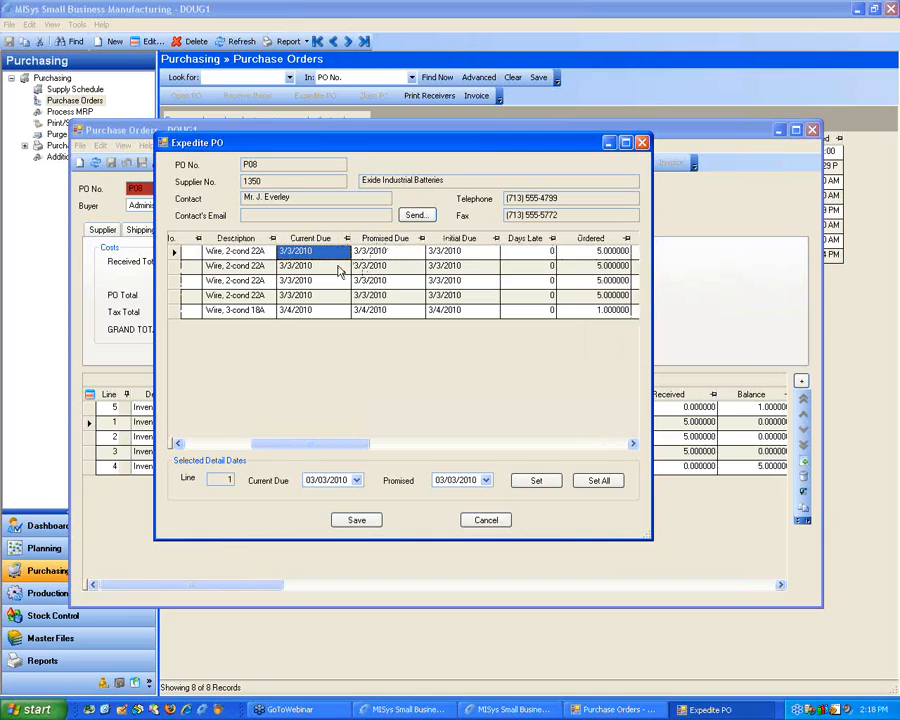
pyautogui.click(393, 253)
pyautogui.click(480, 251)
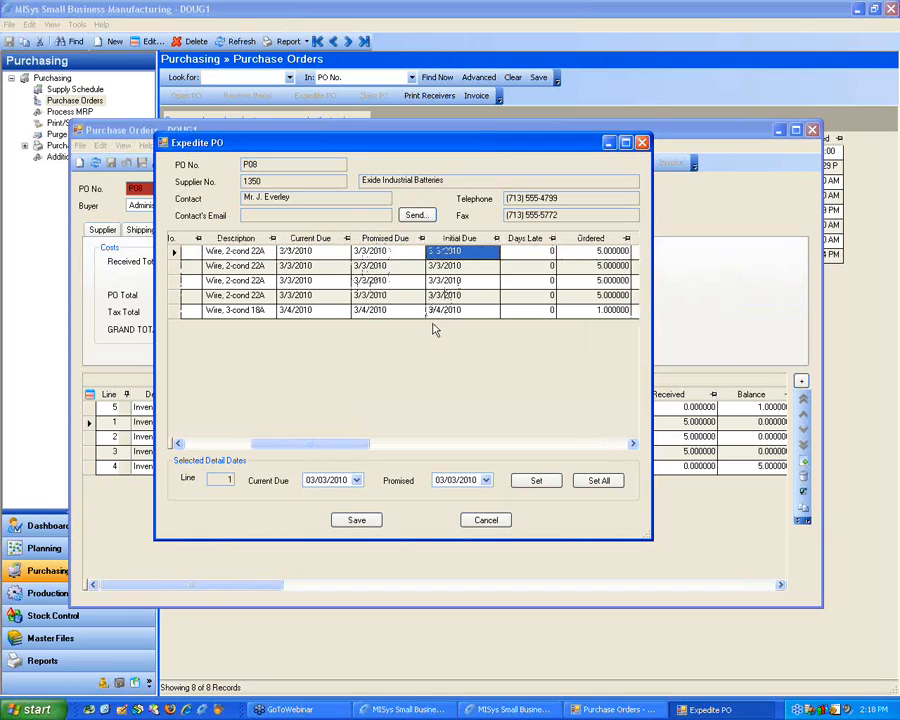
pyautogui.moveTo(335, 447); pyautogui.dragTo(527, 451)
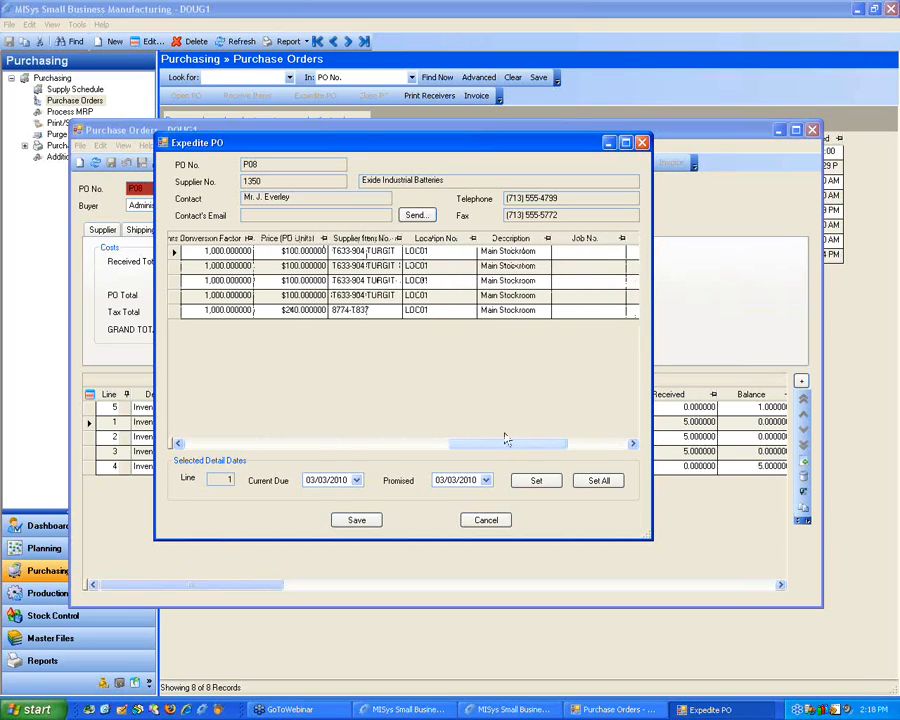
pyautogui.click(486, 521)
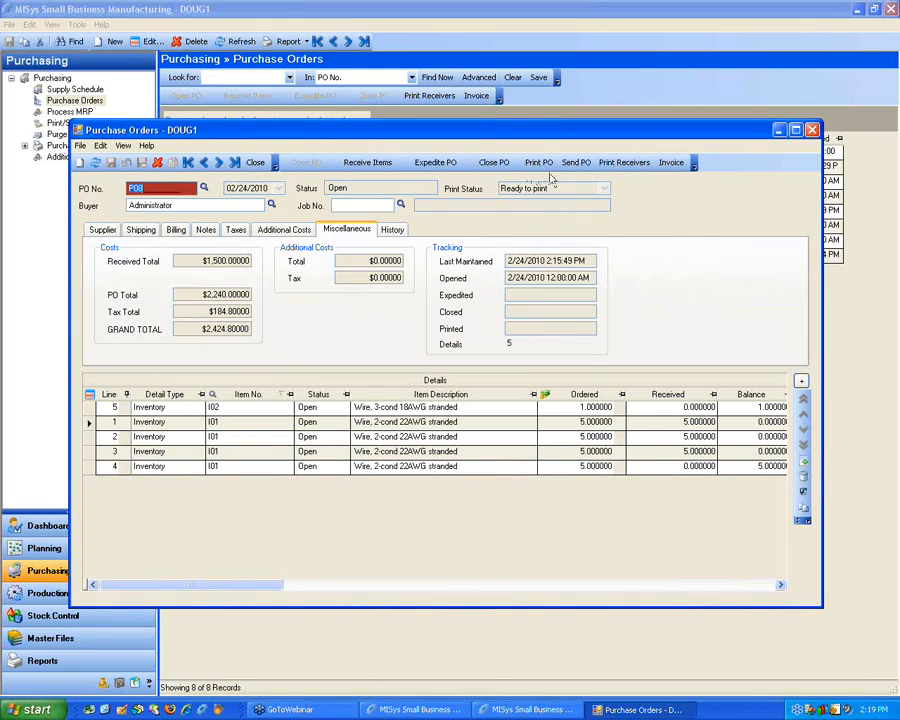
# Step: Invoice line 1 of the purchase order under document number 1234 and close the invoicing window
pyautogui.click(672, 164)
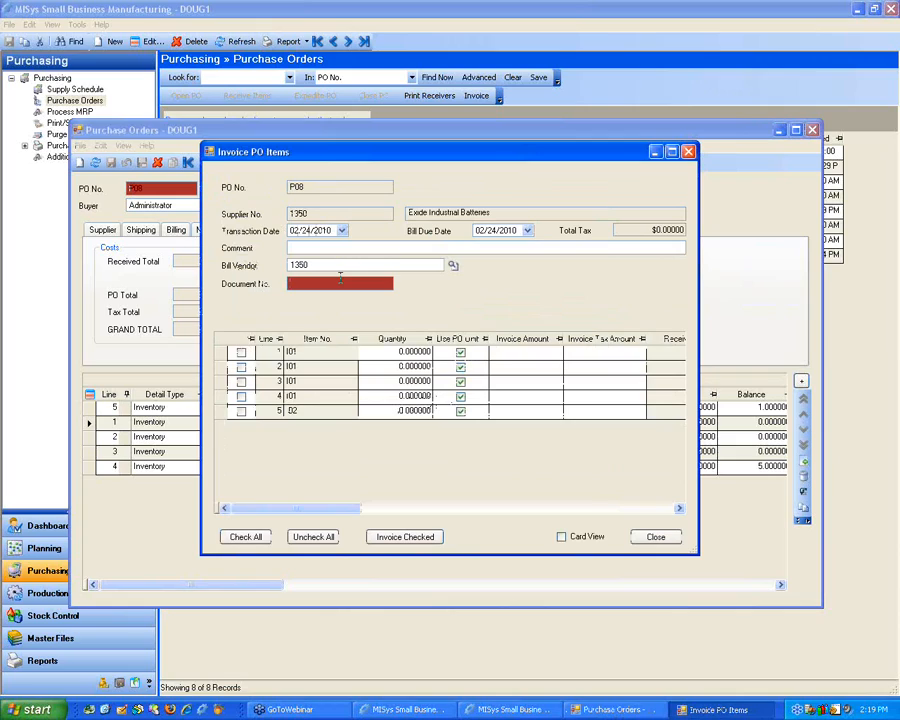
pyautogui.click(345, 230)
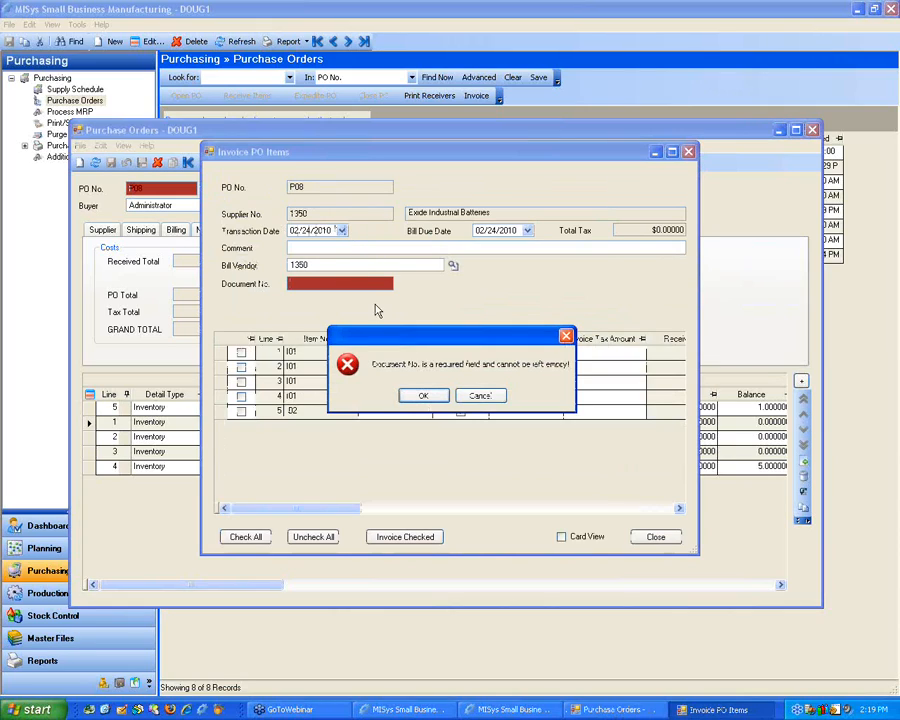
pyautogui.click(426, 398)
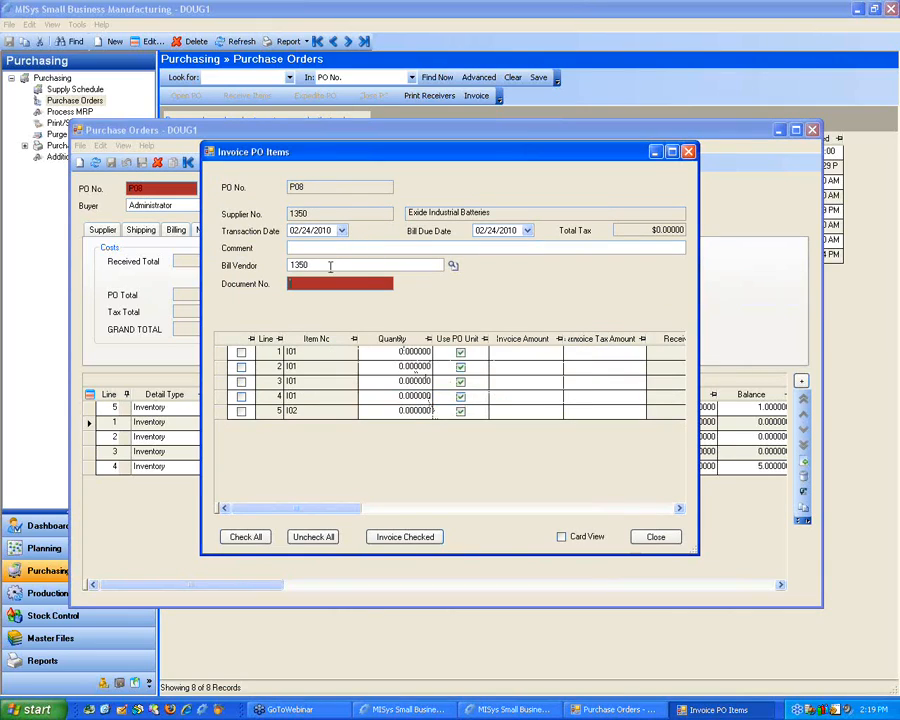
pyautogui.write('1234')
pyautogui.click(241, 352)
pyautogui.click(396, 367)
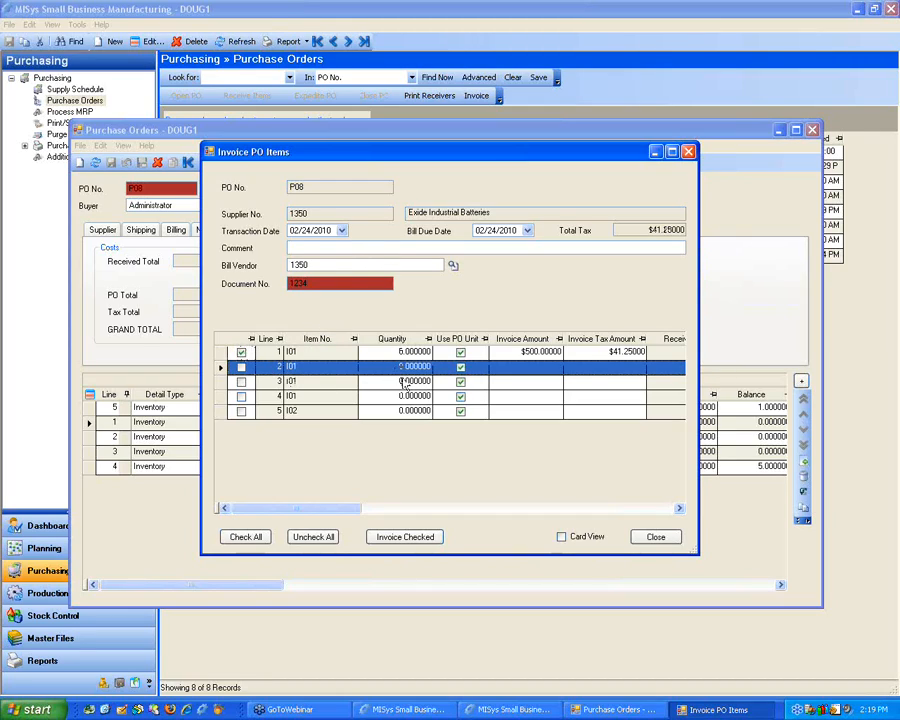
pyautogui.click(398, 353)
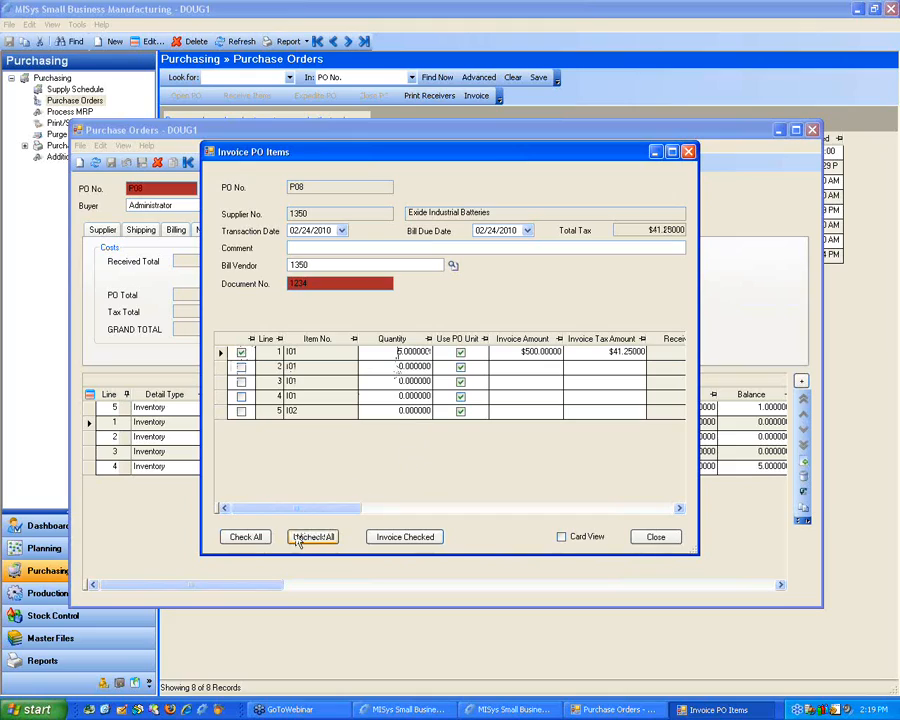
pyautogui.click(388, 540)
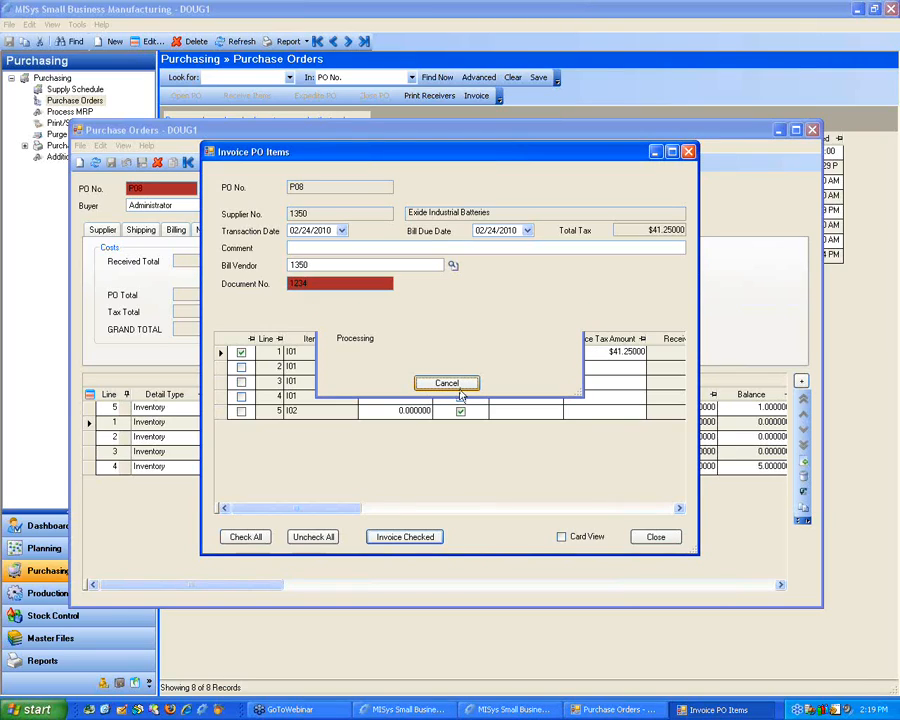
pyautogui.click(405, 378)
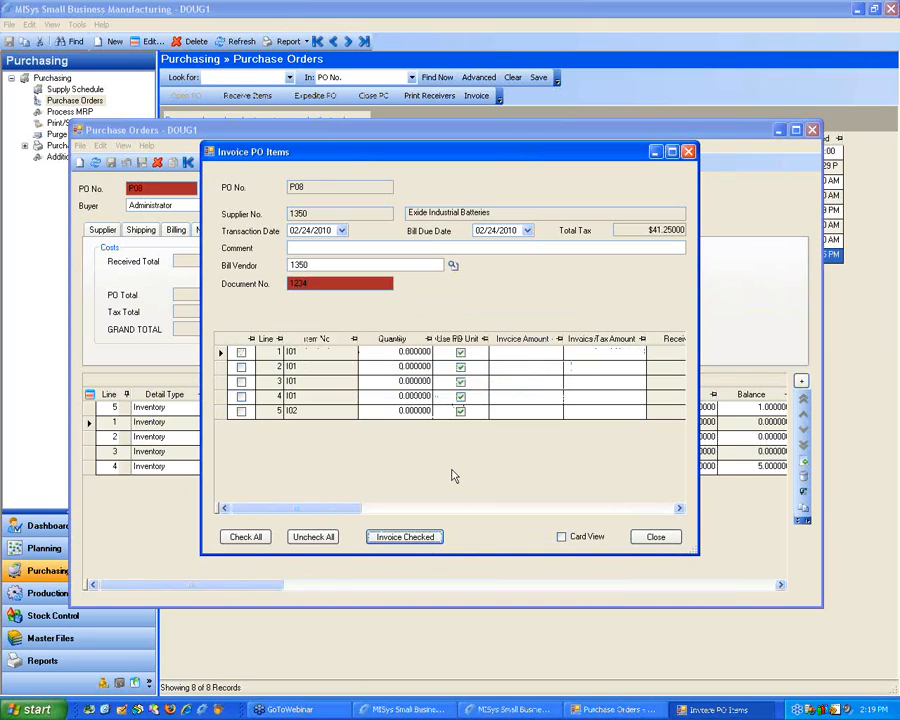
pyautogui.click(648, 538)
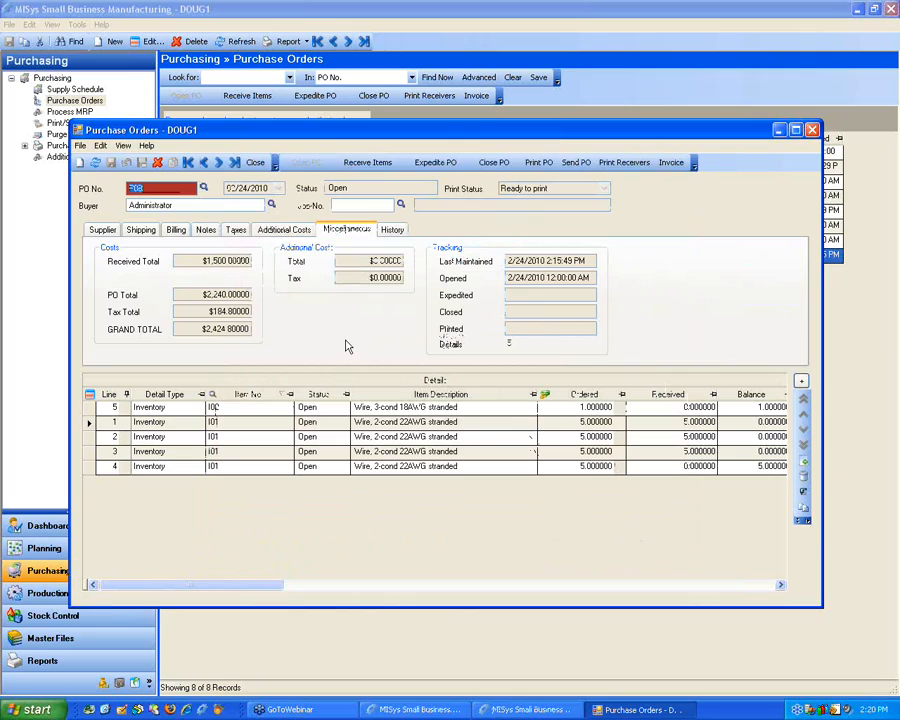
# Step: Mark lines 1, 2 and 3 of the purchase order for closing and set line 1's extended cost to $1,500
pyautogui.click(505, 164)
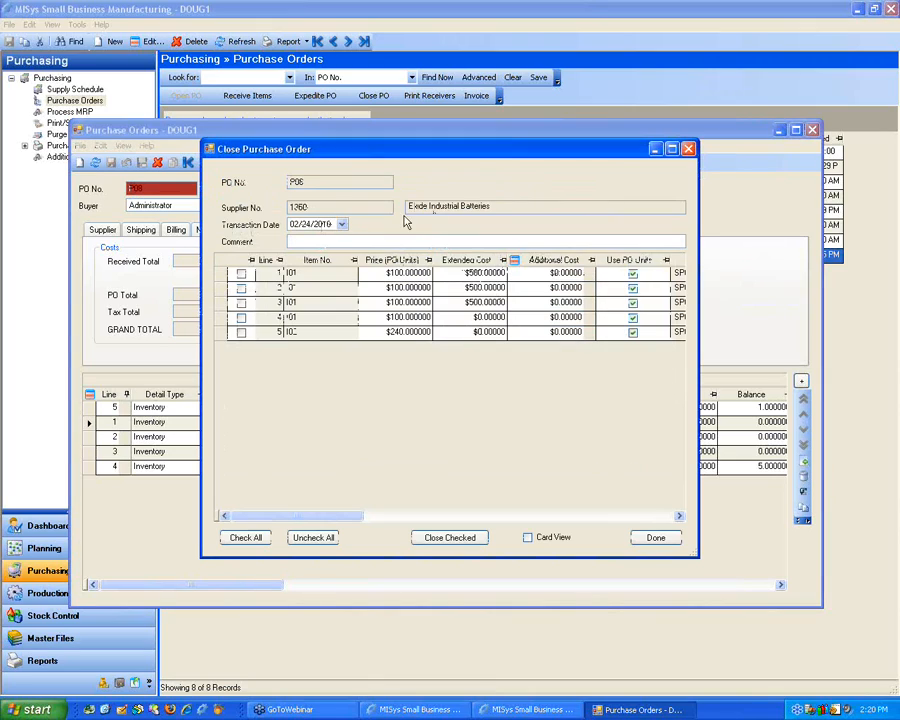
pyautogui.click(241, 273)
pyautogui.click(241, 288)
pyautogui.click(241, 302)
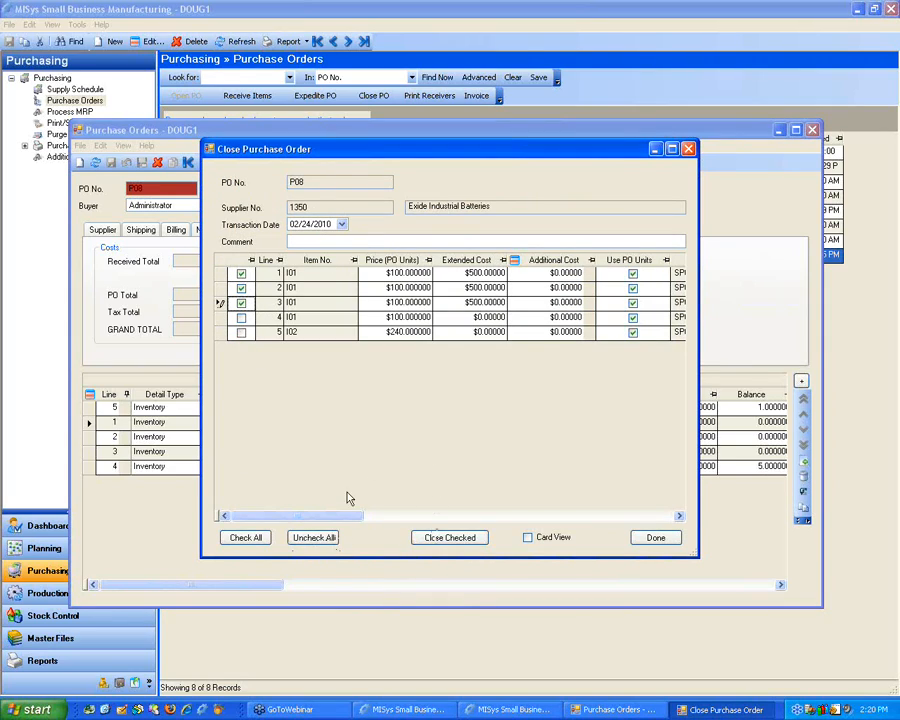
pyautogui.click(399, 274)
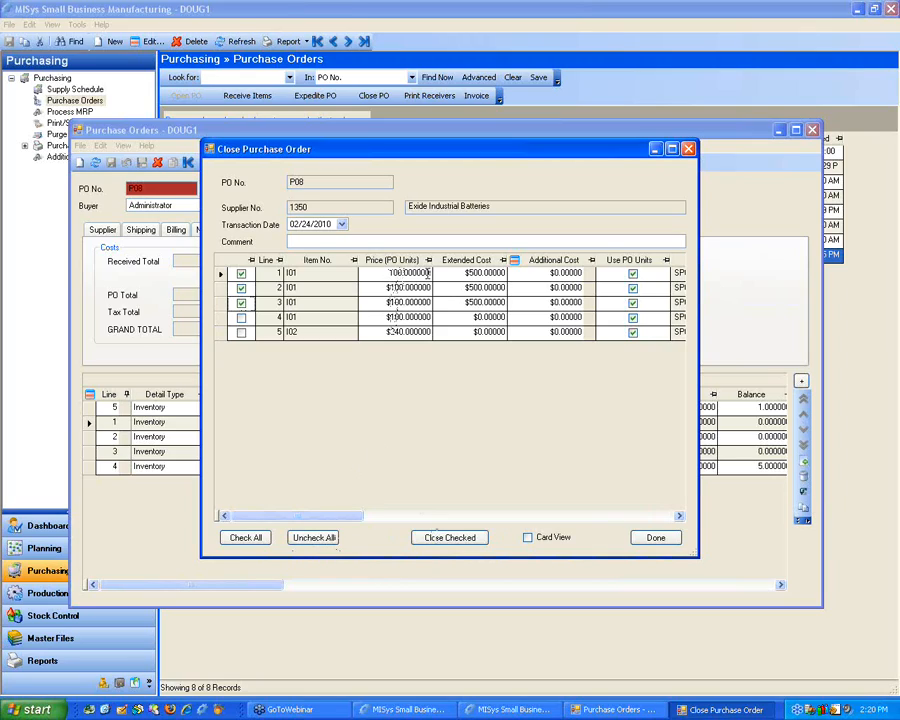
pyautogui.doubleClick(452, 273)
pyautogui.click(452, 273)
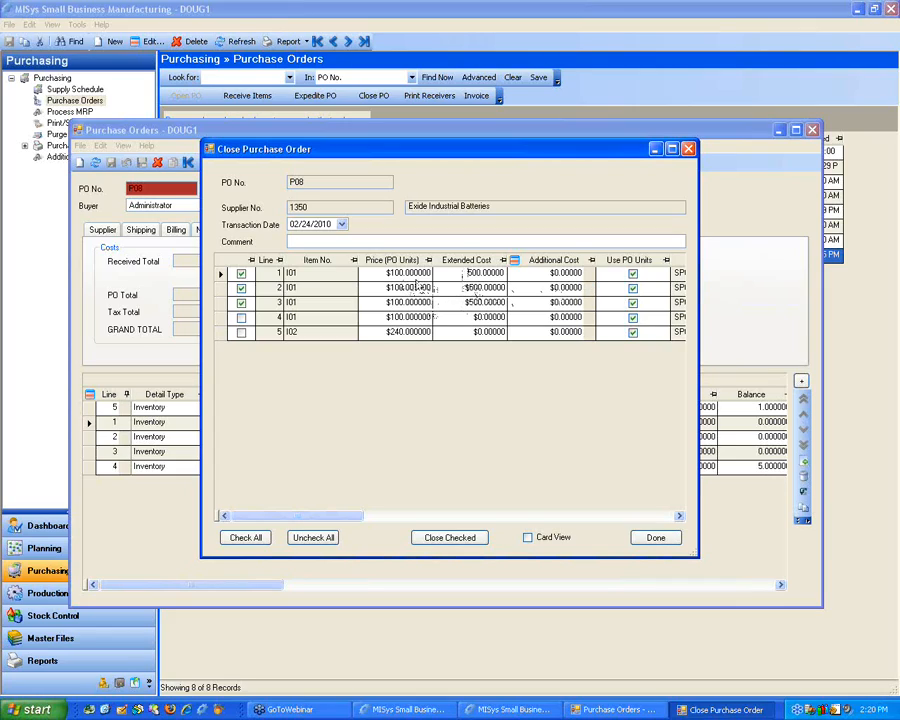
pyautogui.moveTo(474, 272); pyautogui.dragTo(519, 276)
pyautogui.write('1500')
pyautogui.press('Return')
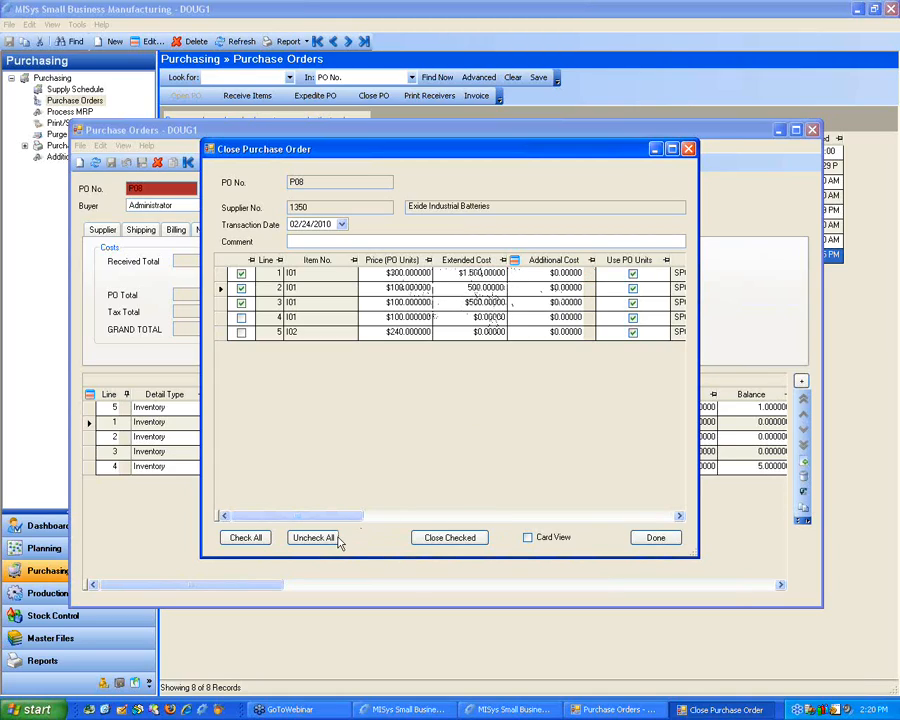
# Step: Close the three marked purchase order lines and leave the Close Purchase Order window
pyautogui.click(433, 538)
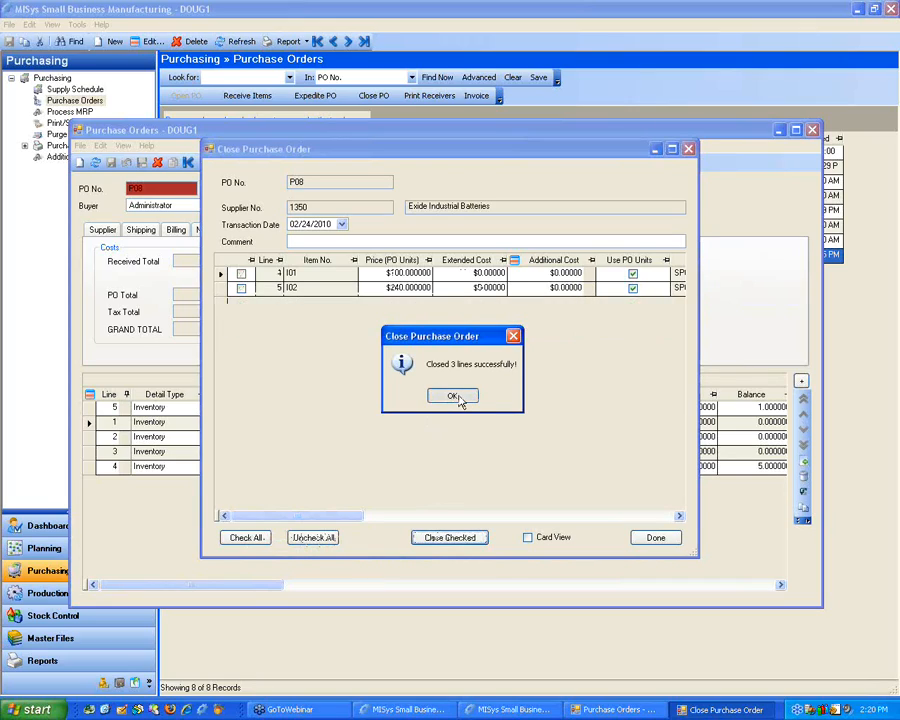
pyautogui.click(458, 400)
pyautogui.click(652, 538)
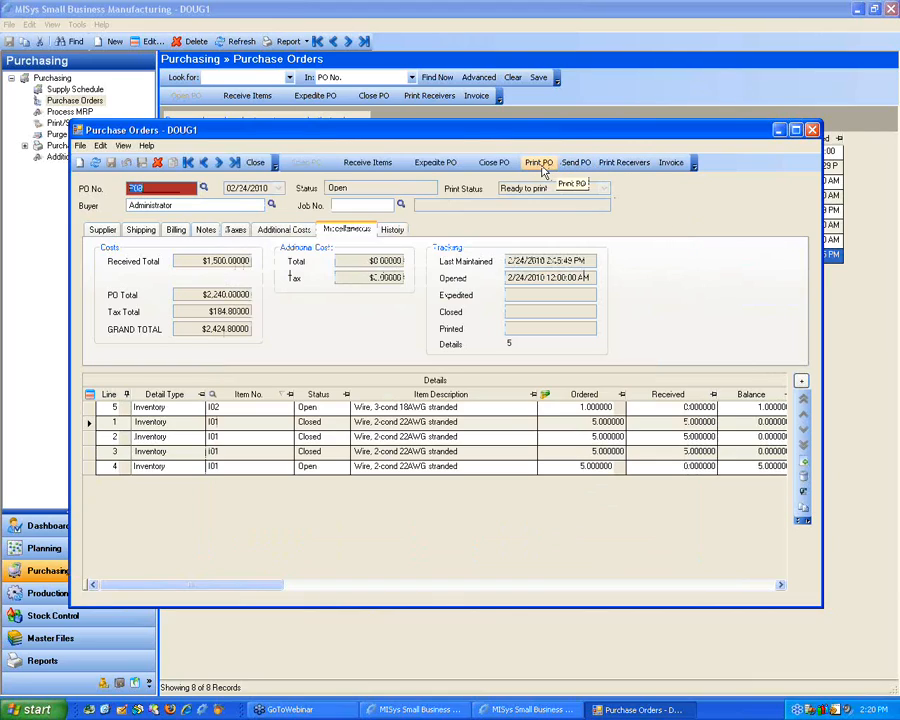
# Step: Try to print the purchase order's receivers, and close the purchase order window
pyautogui.click(620, 166)
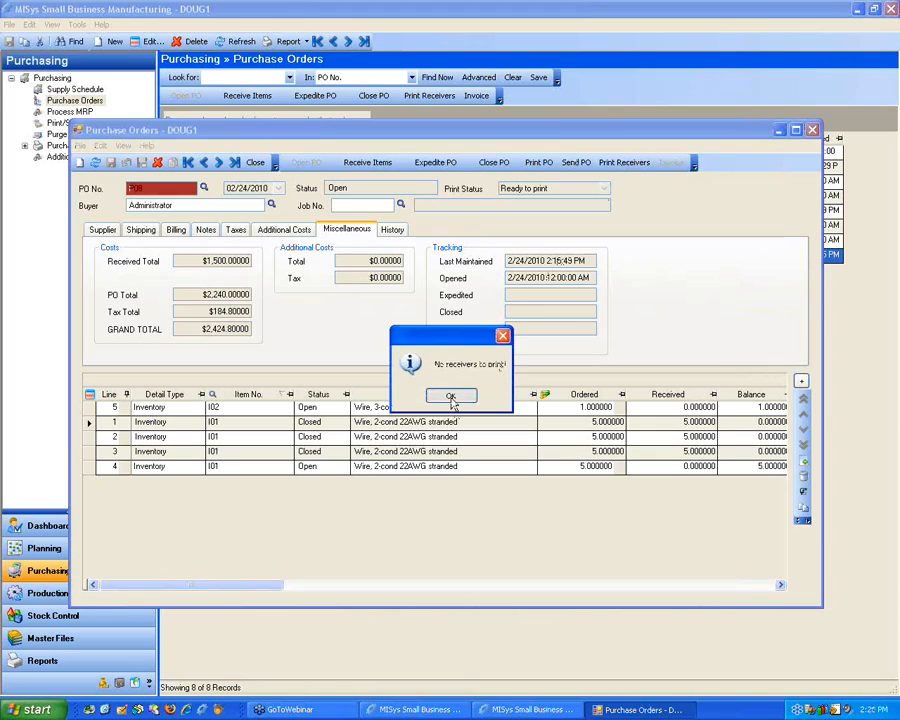
pyautogui.click(451, 397)
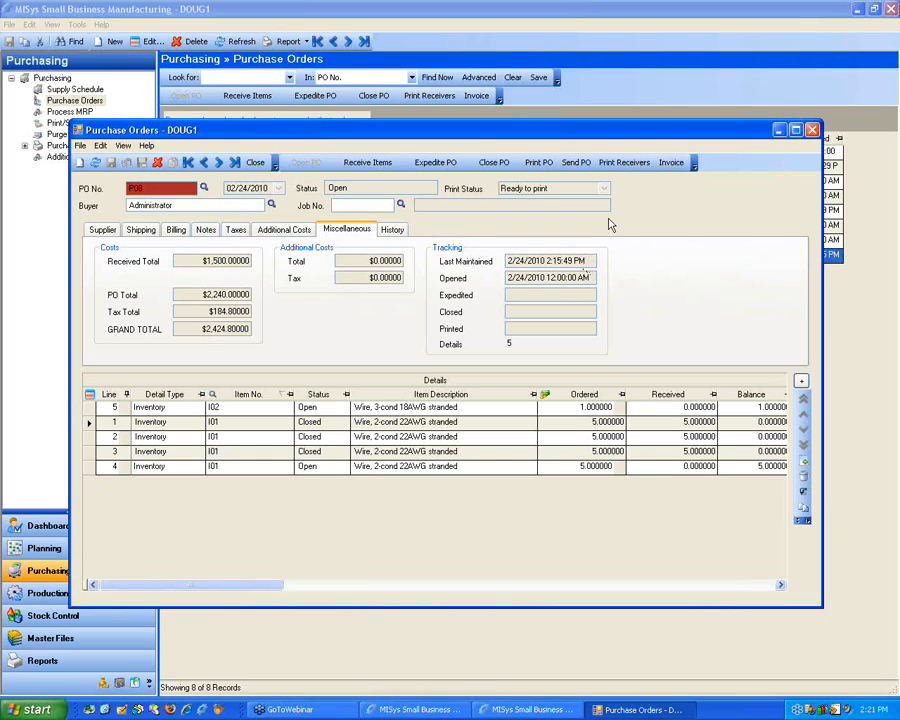
pyautogui.click(813, 132)
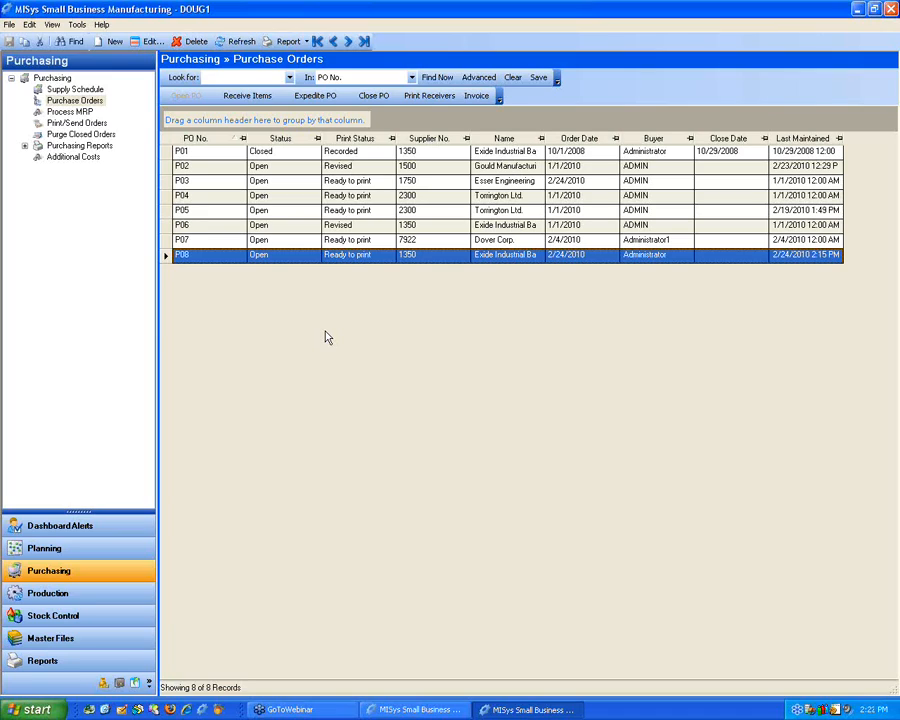
# Step: Open the Buyer's Advice report among the purchasing reports
pyautogui.click(74, 662)
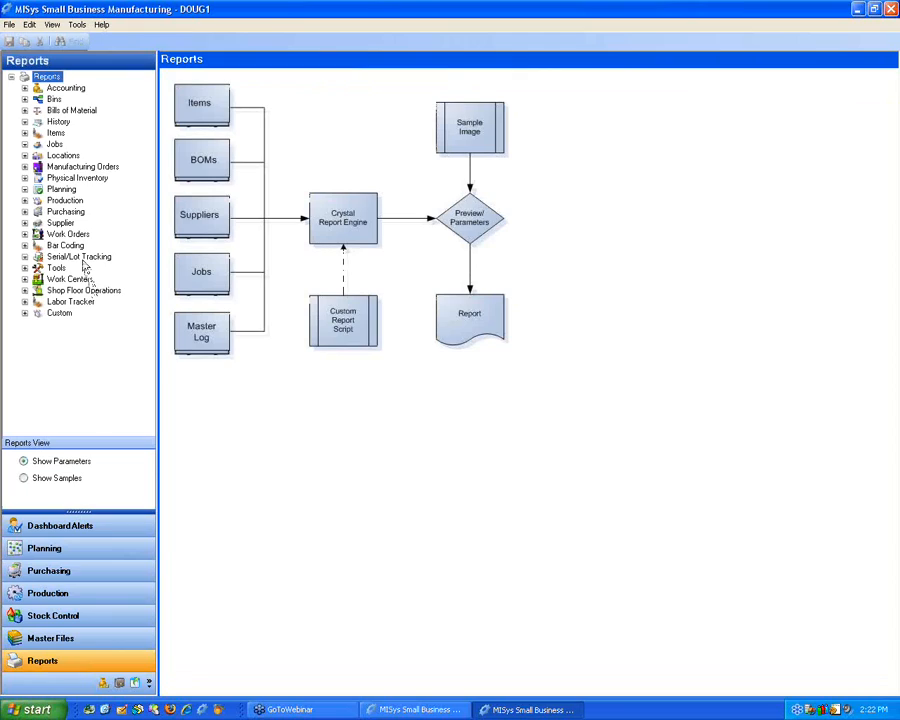
pyautogui.click(25, 212)
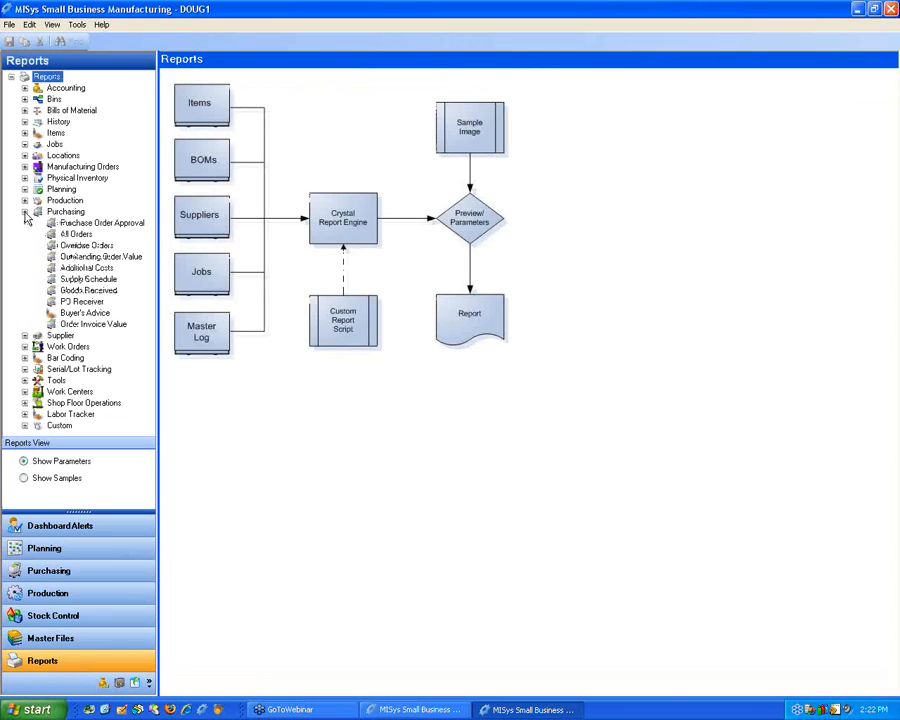
pyautogui.click(84, 313)
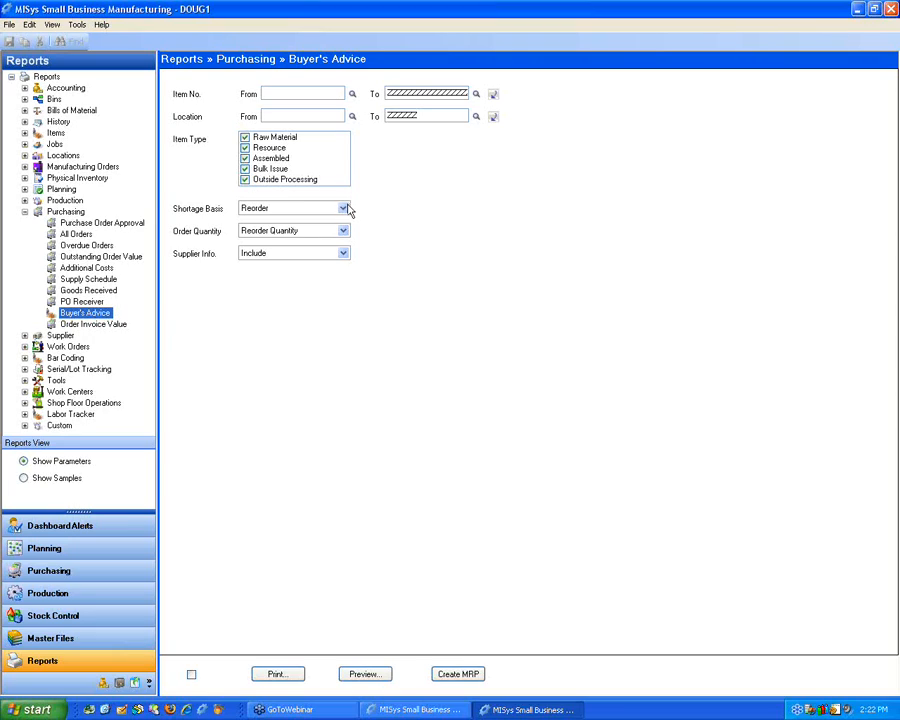
# Step: Try the Minimum and Zero shortage bases for the Buyer's Advice report, and set the basis back to Reorder
pyautogui.click(344, 210)
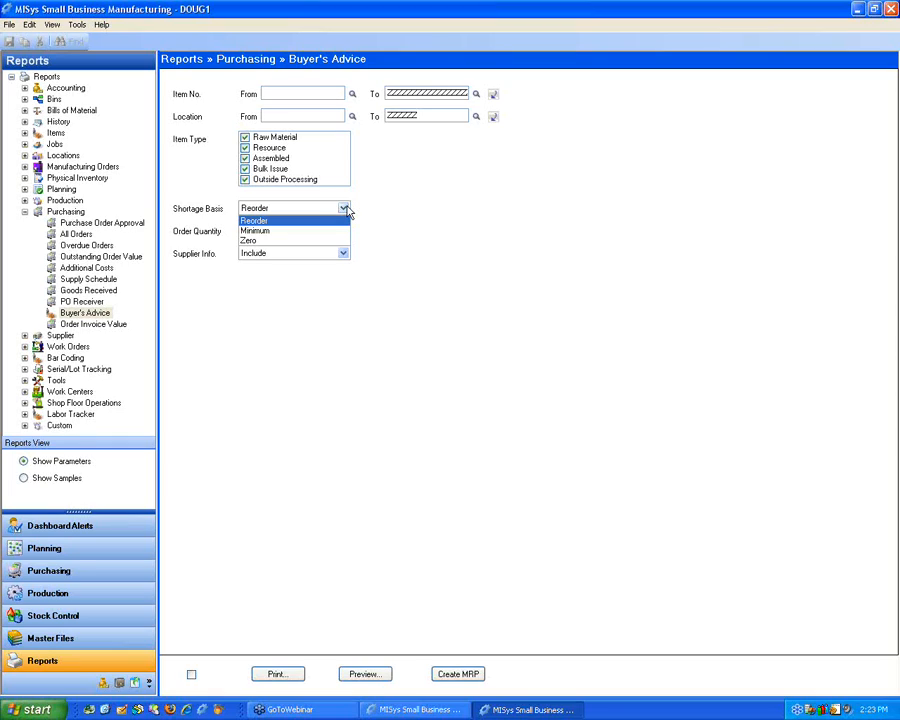
pyautogui.click(289, 231)
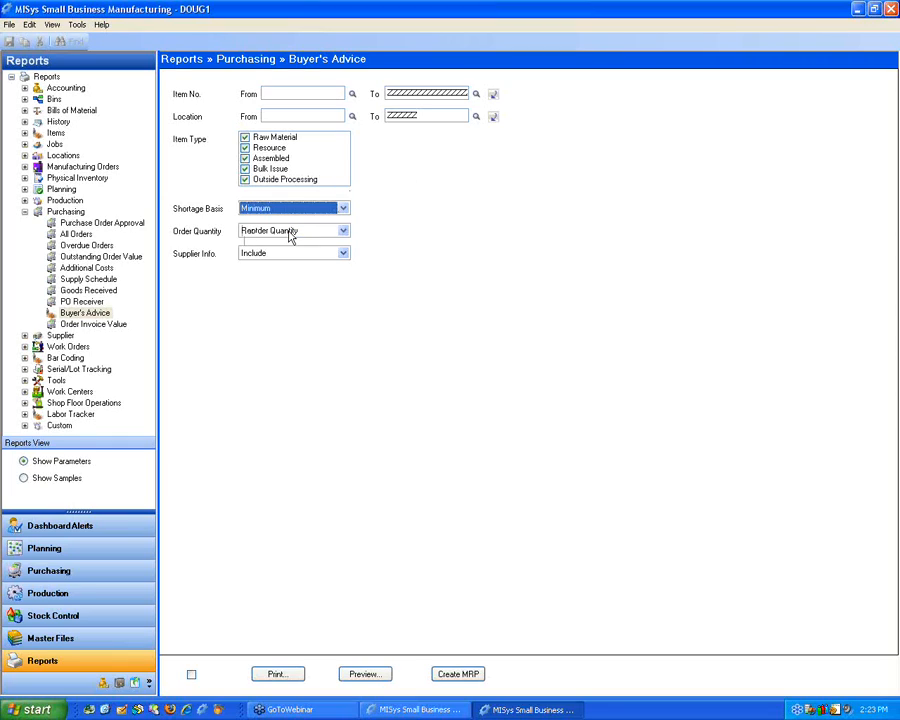
pyautogui.click(292, 209)
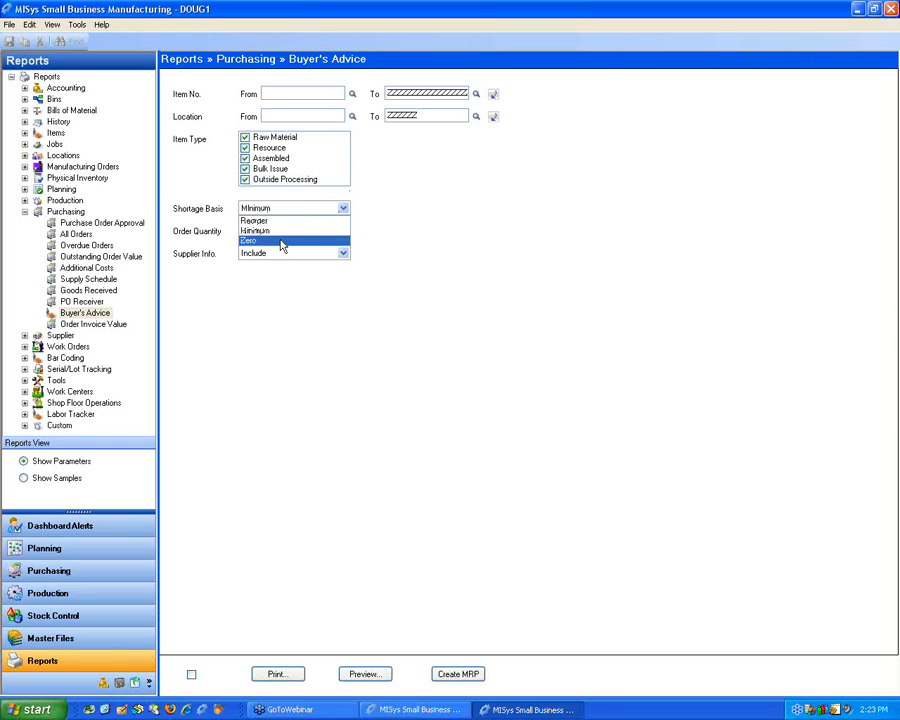
pyautogui.click(281, 242)
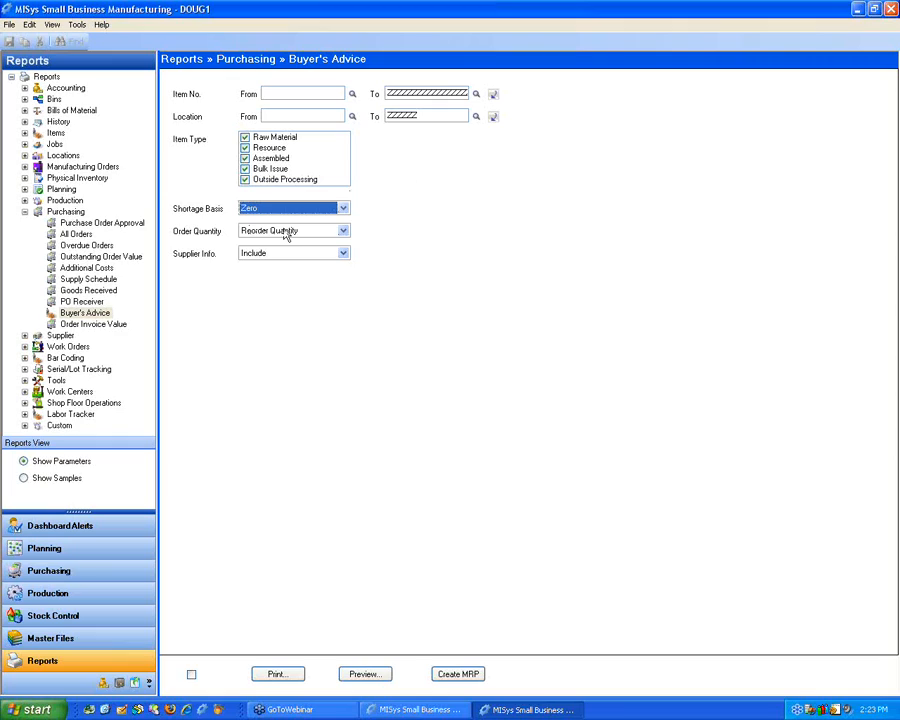
pyautogui.click(343, 208)
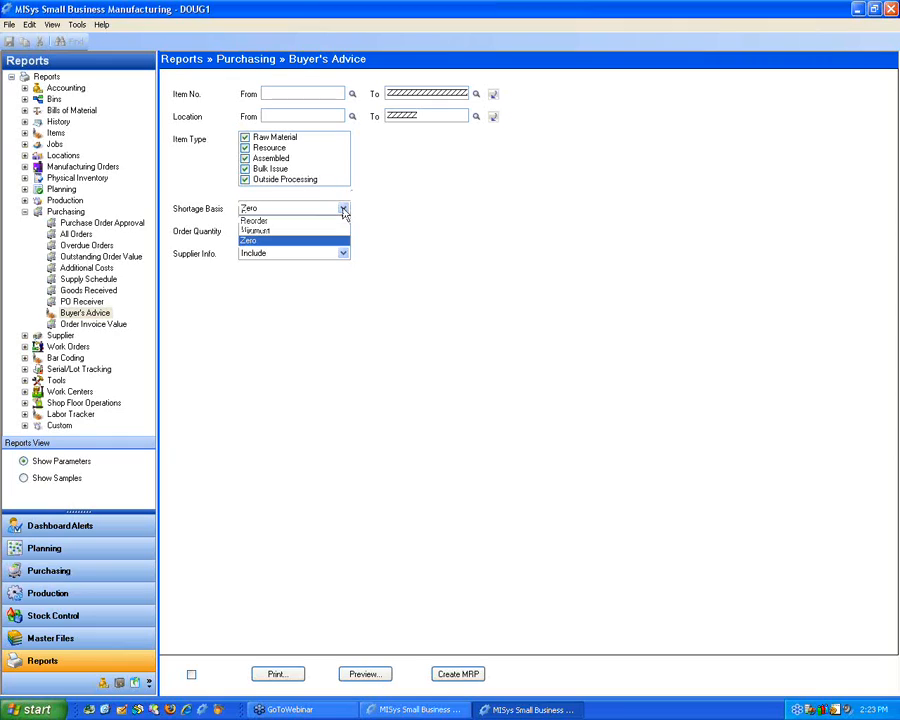
pyautogui.click(301, 222)
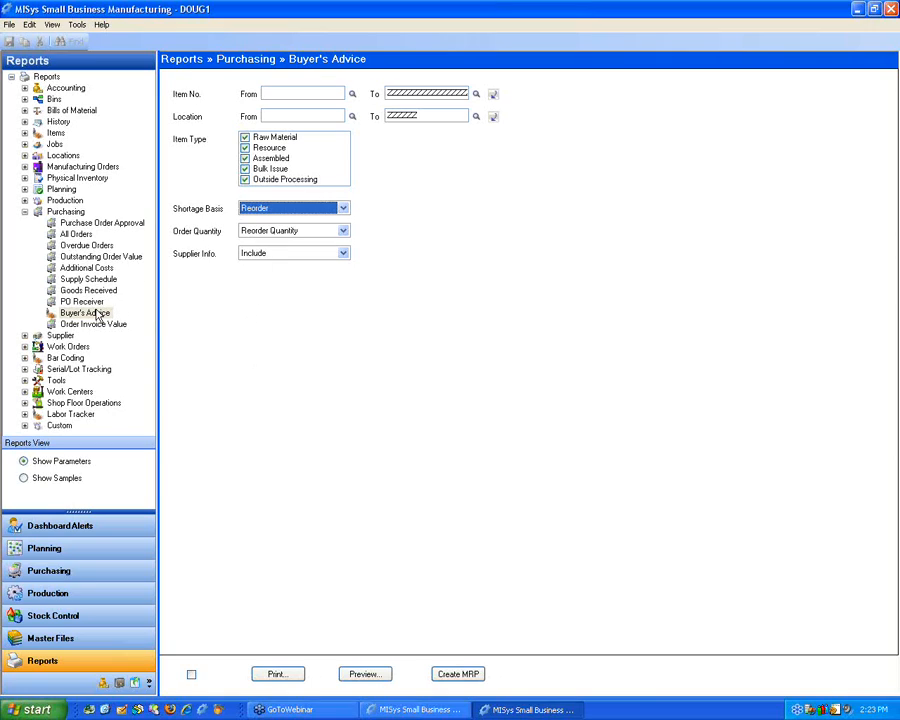
# Step: Preview the Buyer's Advice report on the Reorder shortage basis at full window size, and close the preview
pyautogui.click(365, 674)
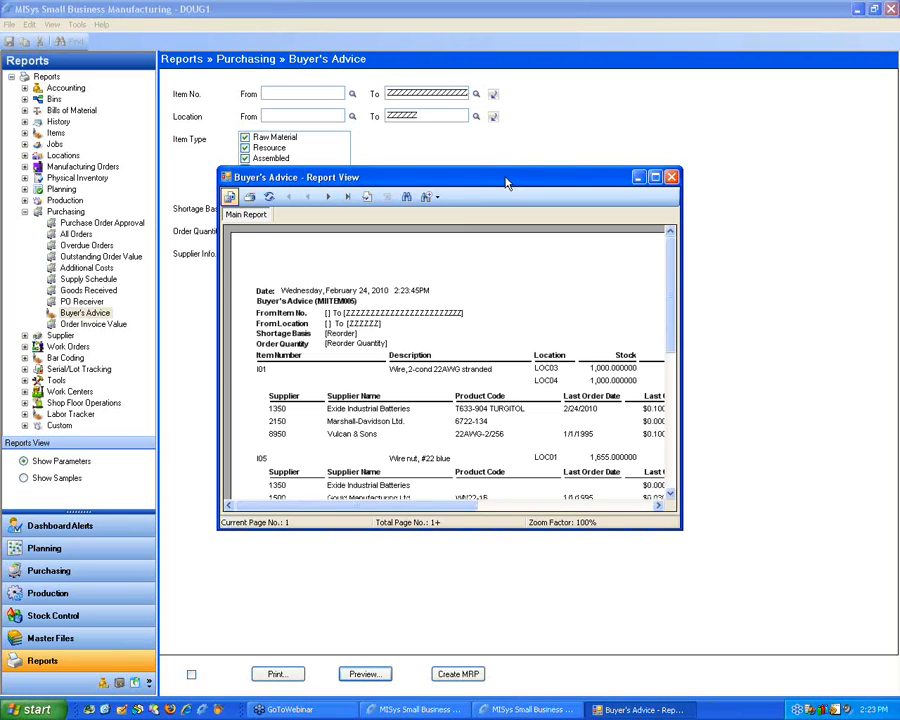
pyautogui.doubleClick(506, 183)
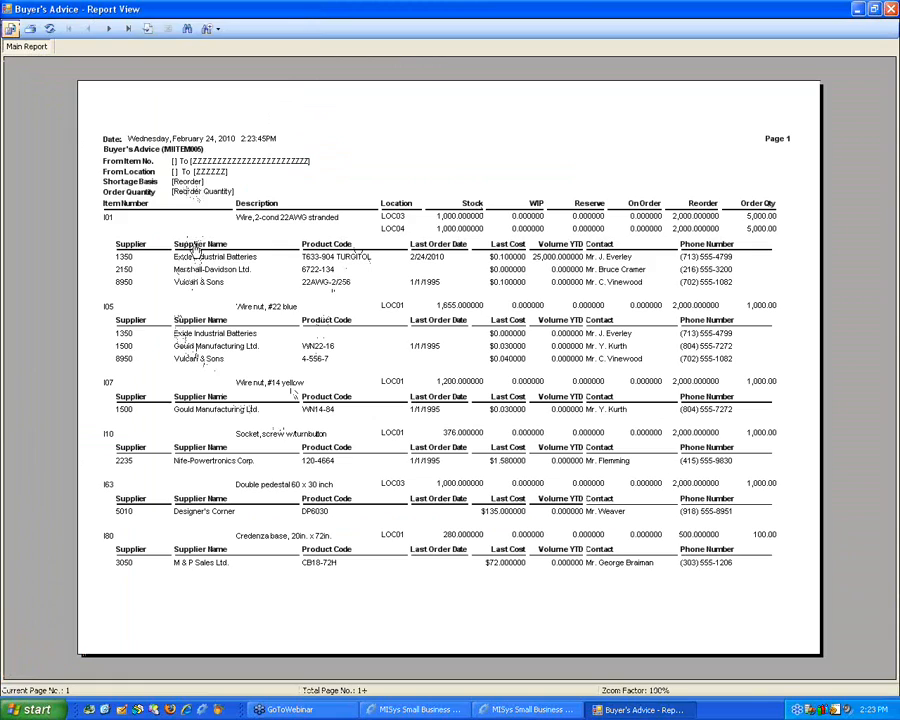
pyautogui.doubleClick(743, 12)
pyautogui.click(725, 175)
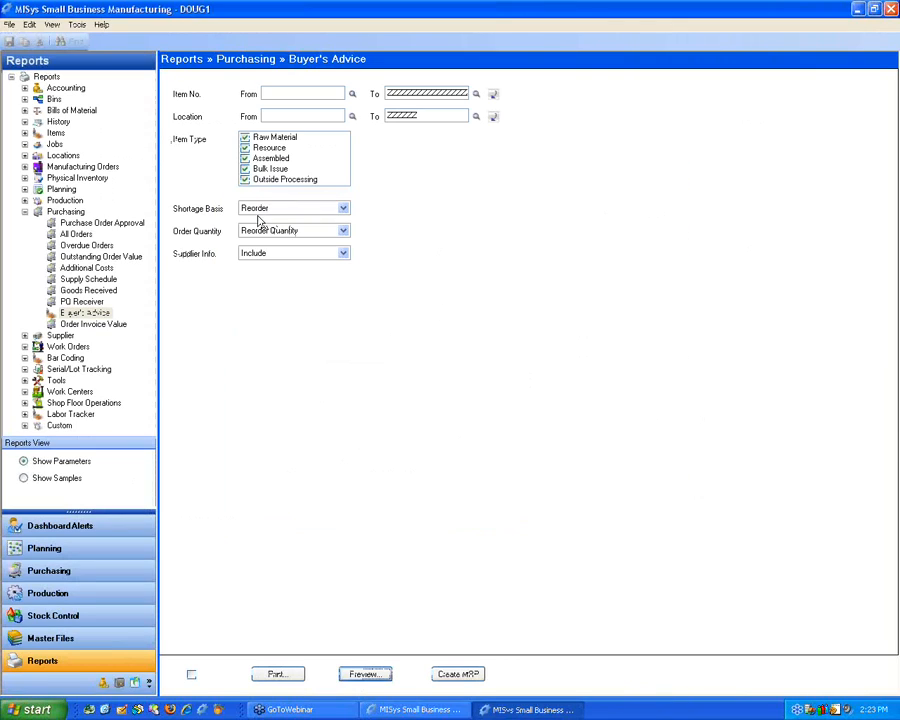
# Step: Keep the report's order quantity at Reorder Quantity and set its shortage basis to Minimum
pyautogui.click(297, 233)
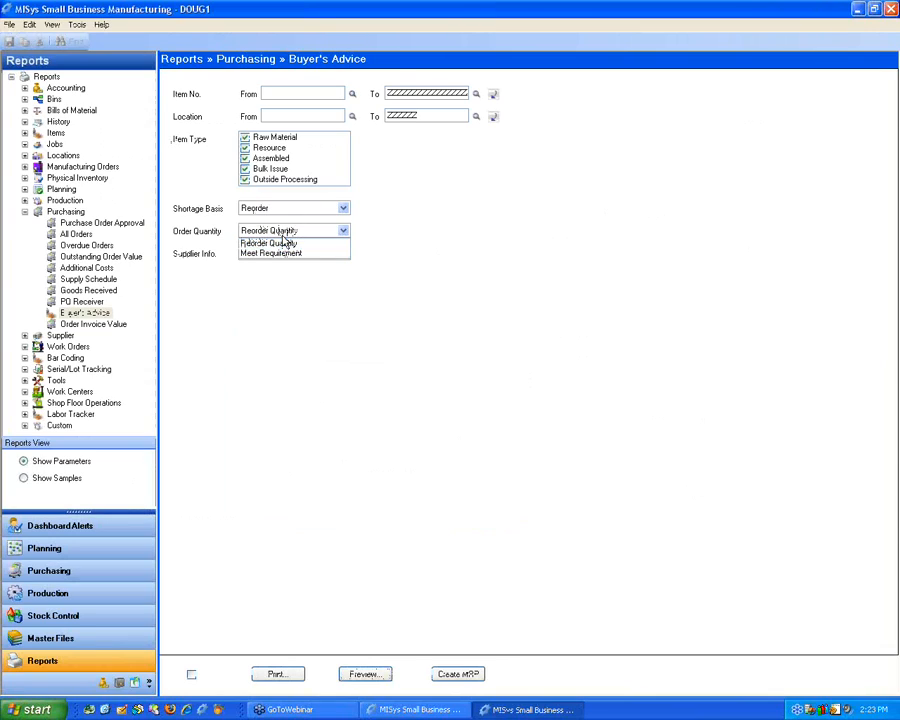
pyautogui.click(287, 242)
pyautogui.click(290, 208)
pyautogui.click(283, 231)
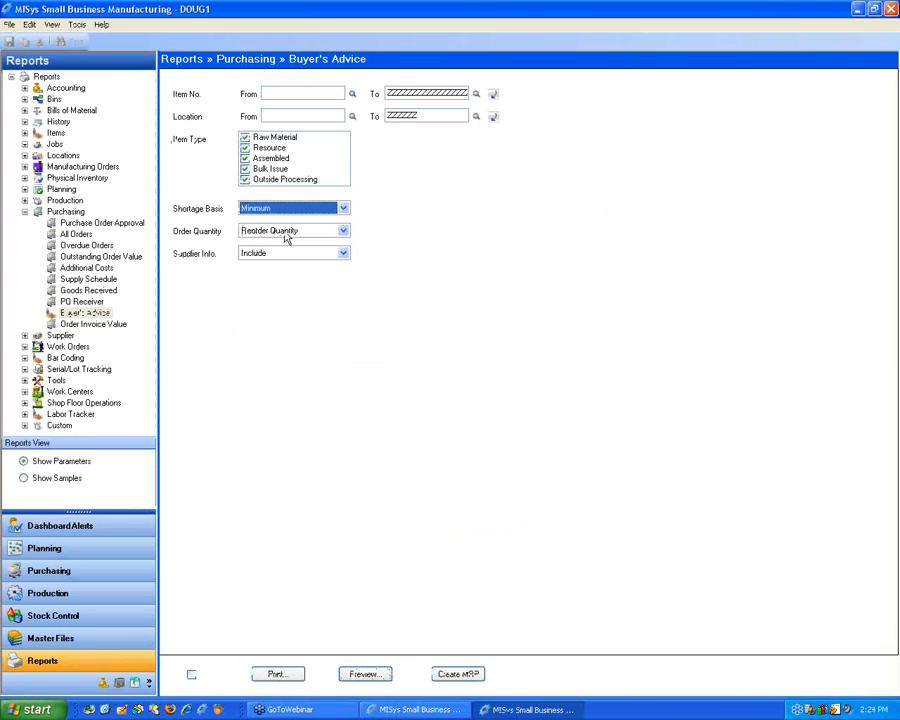
# Step: Preview the Buyer's Advice report on the Minimum shortage basis in a maximized window, and close the preview
pyautogui.click(352, 676)
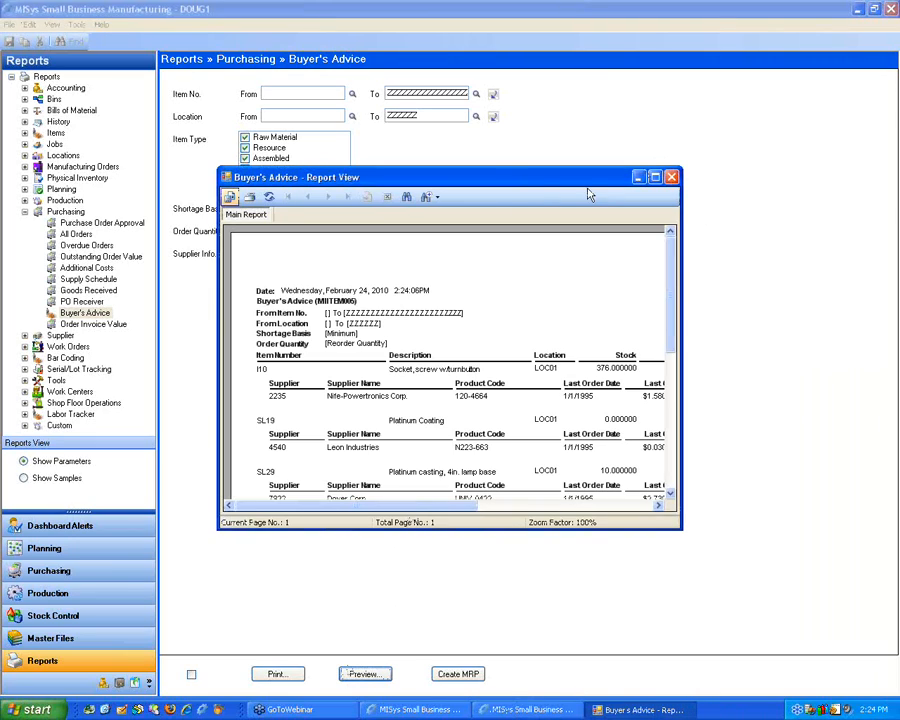
pyautogui.doubleClick(582, 182)
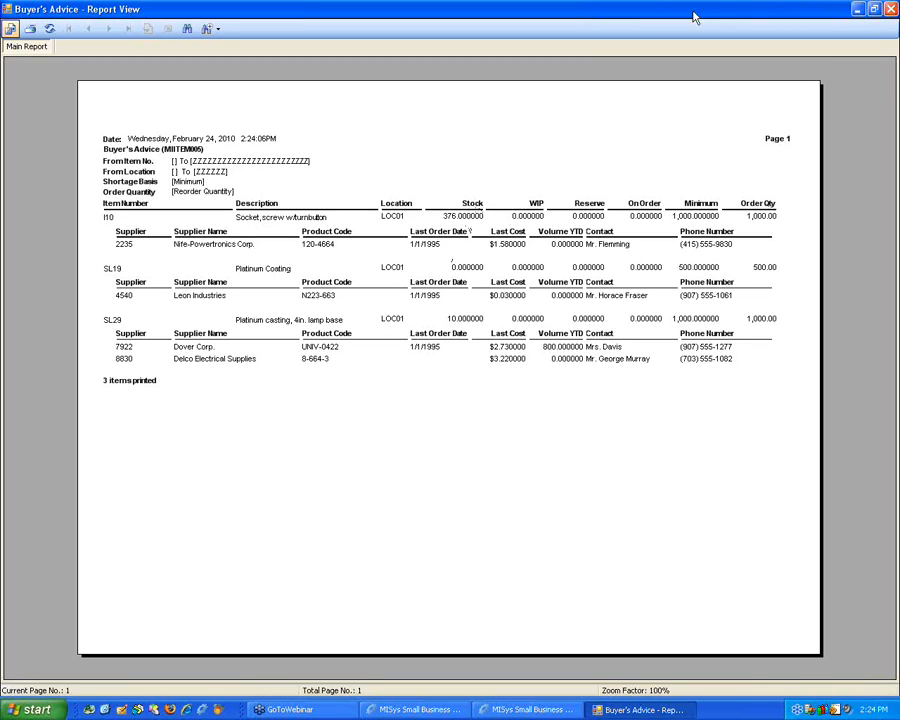
pyautogui.click(890, 9)
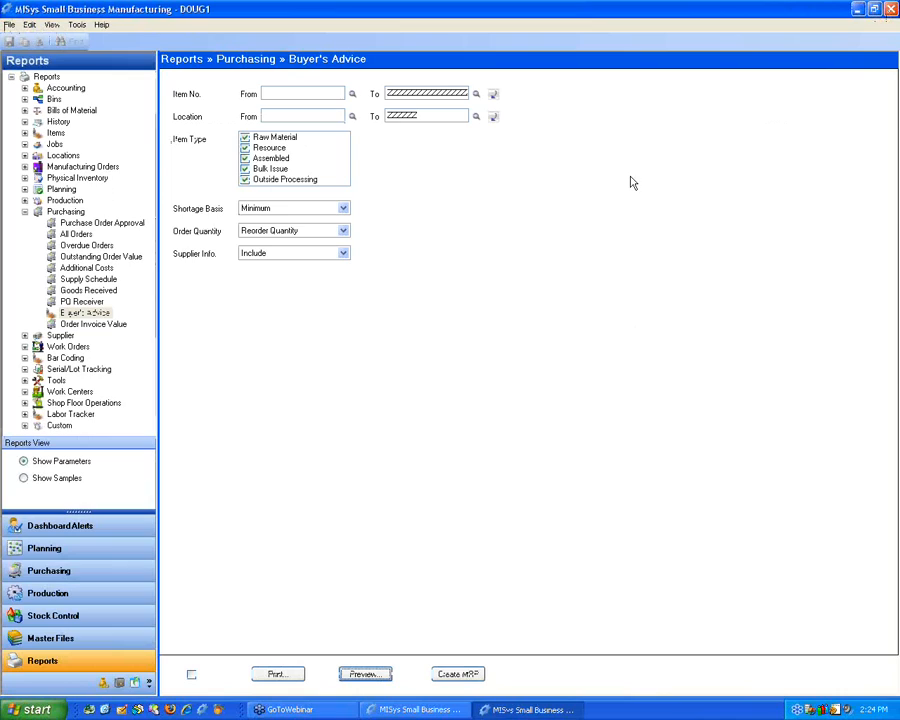
# Step: Compare the report's two order quantity options and set Order Quantity to Meet Requirement
pyautogui.click(306, 233)
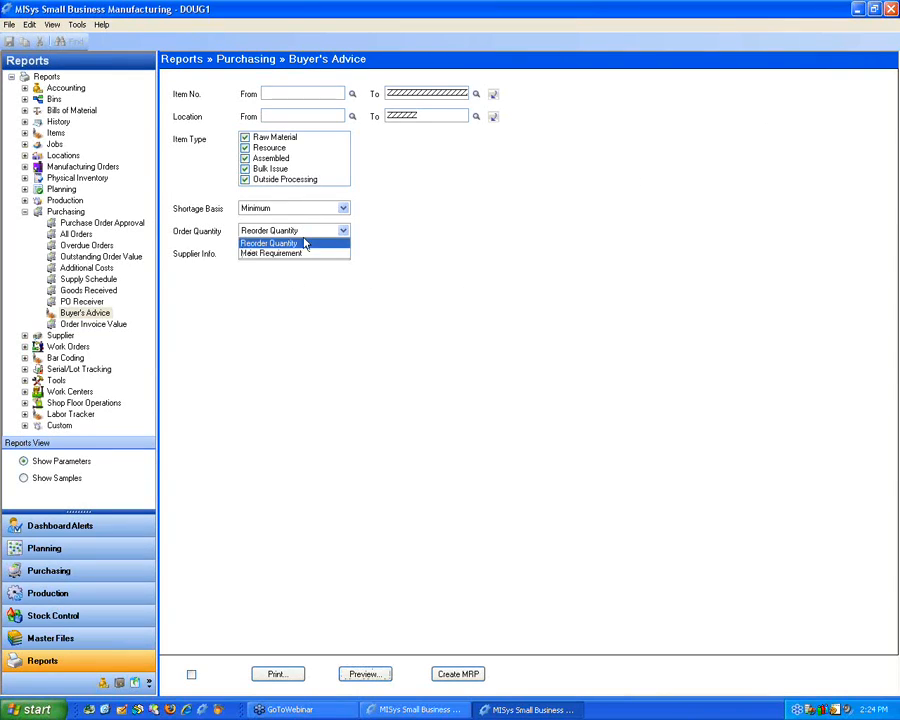
pyautogui.click(290, 254)
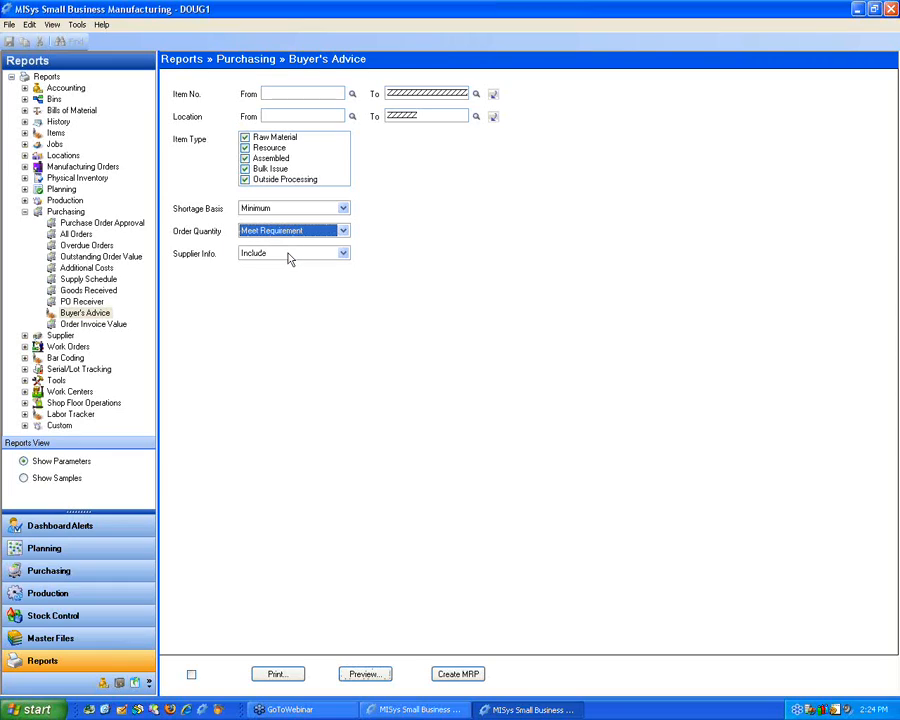
pyautogui.click(290, 239)
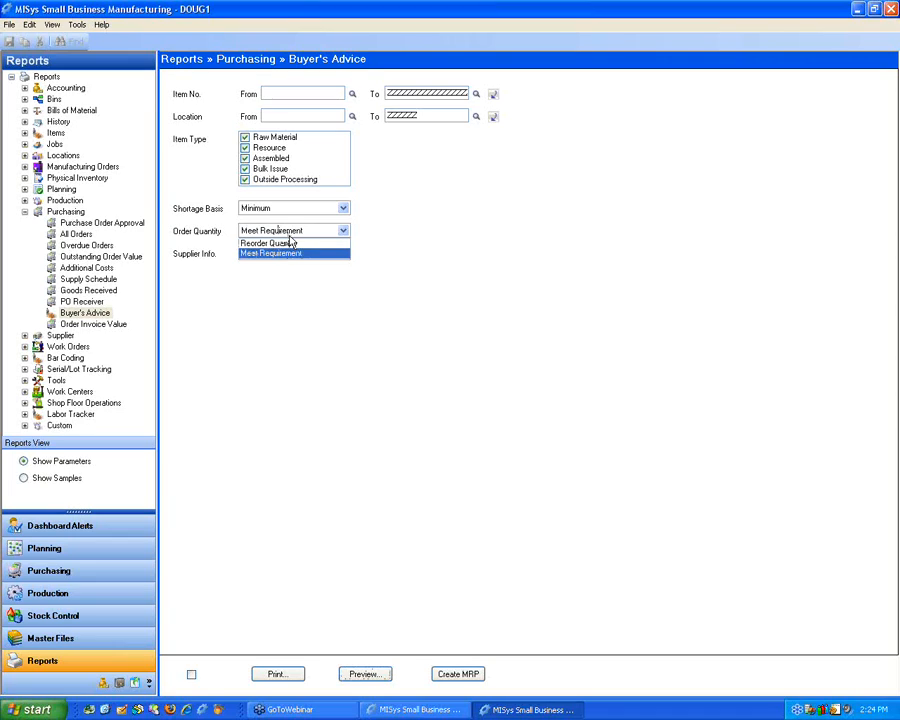
pyautogui.click(290, 243)
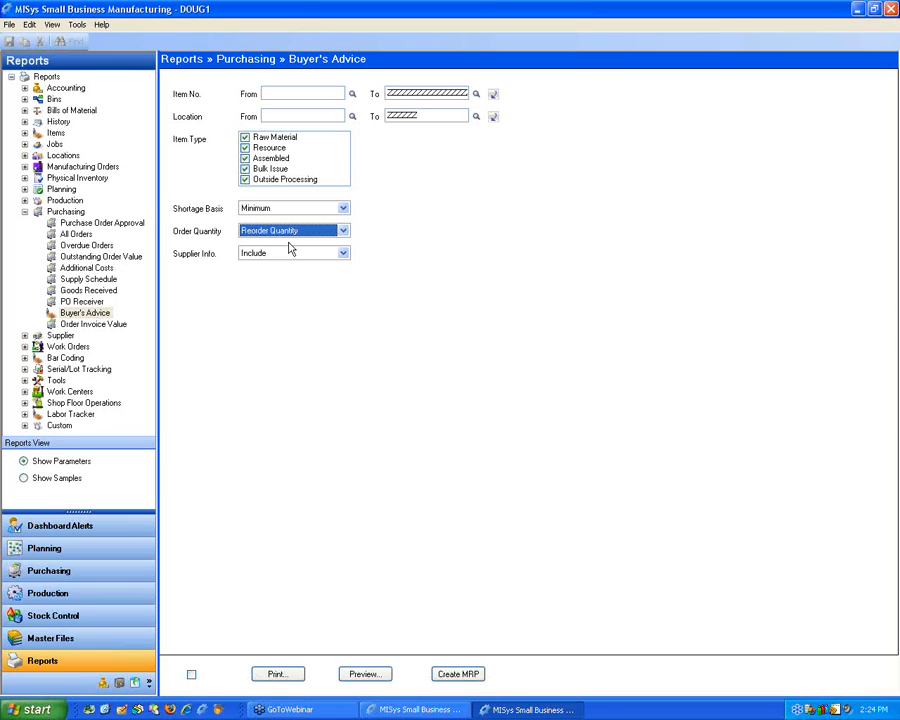
pyautogui.hotkey('alt', 'Down')
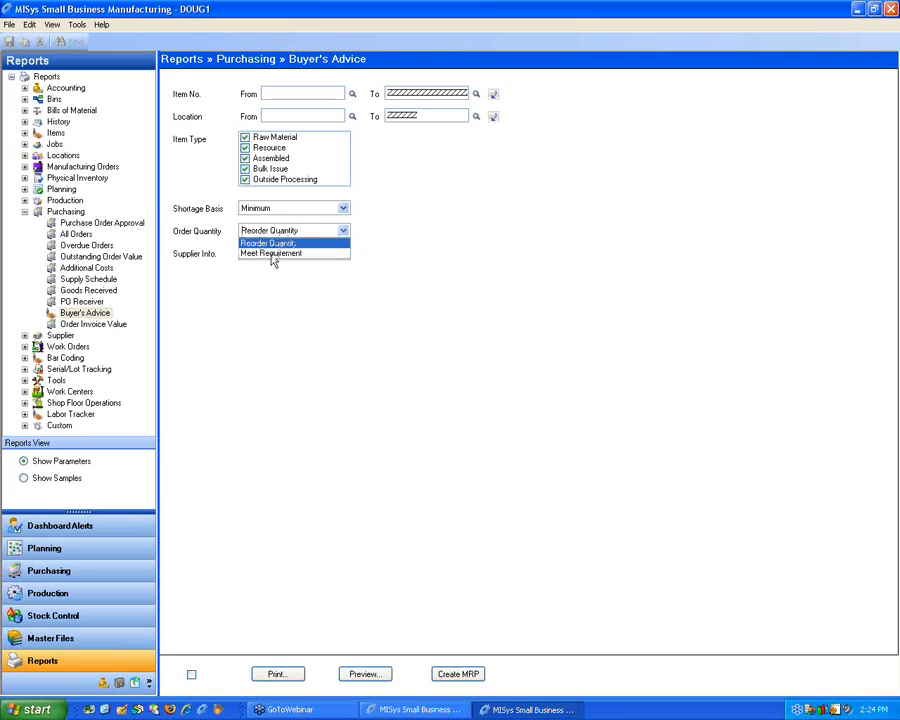
pyautogui.click(272, 254)
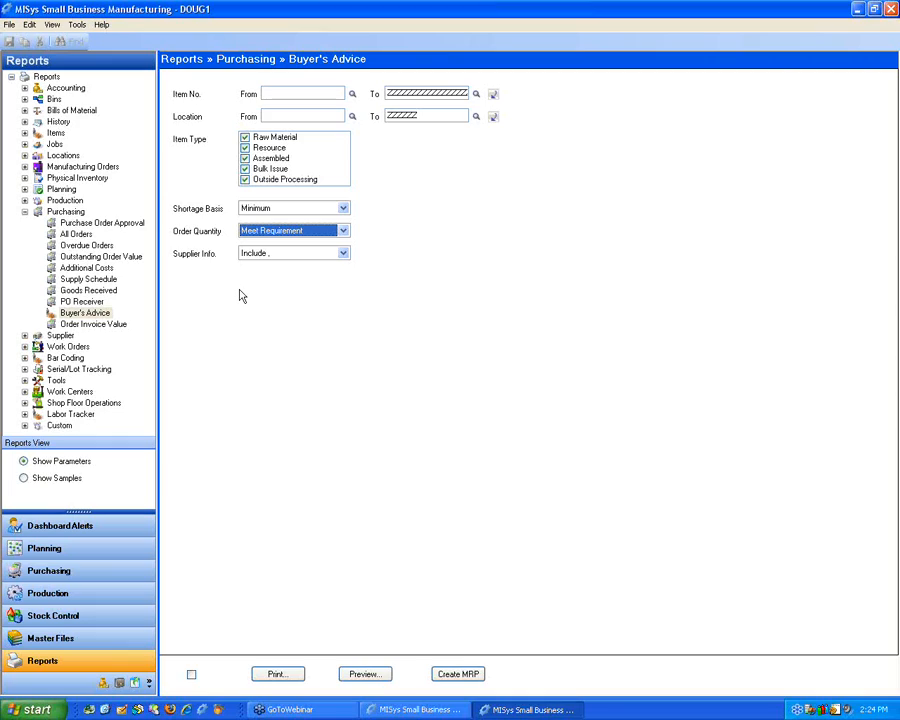
# Step: Keep supplier information set to Include and create an MRP from the Buyer's Advice report
pyautogui.click(305, 253)
pyautogui.press('Up')
pyautogui.press('Return')
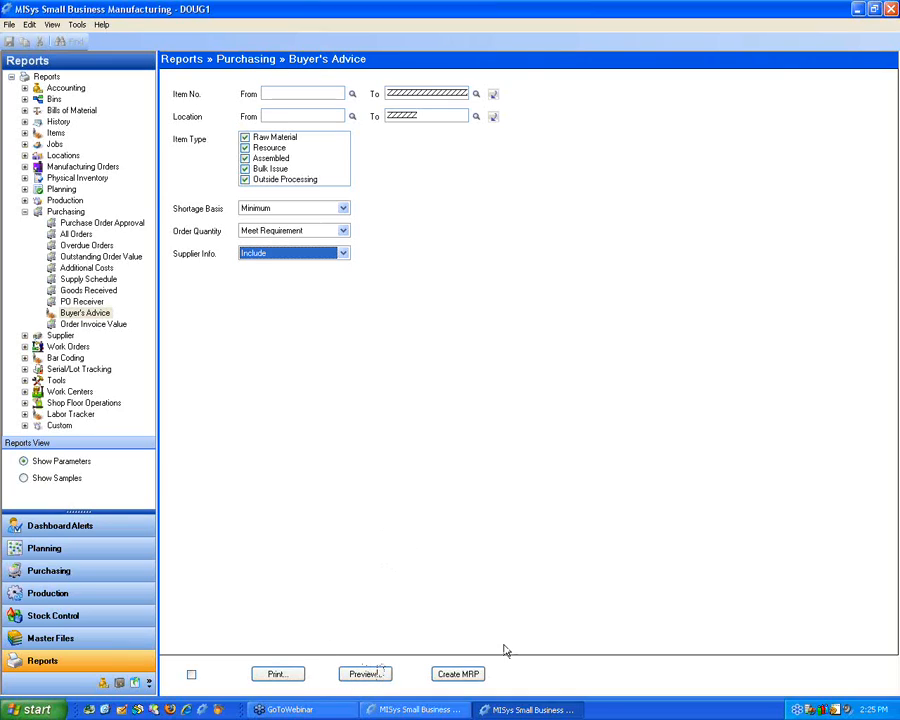
pyautogui.click(460, 676)
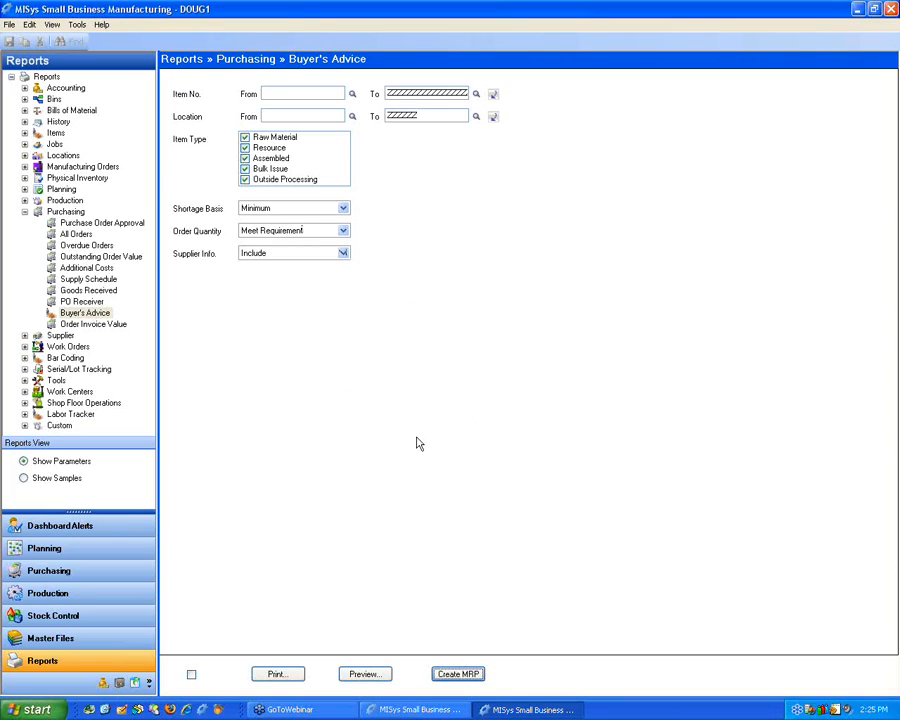
# Step: Leave the reports and open the Buyer's Advice material requirements plan for buying in Purchasing's Process MRP
pyautogui.click(42, 212)
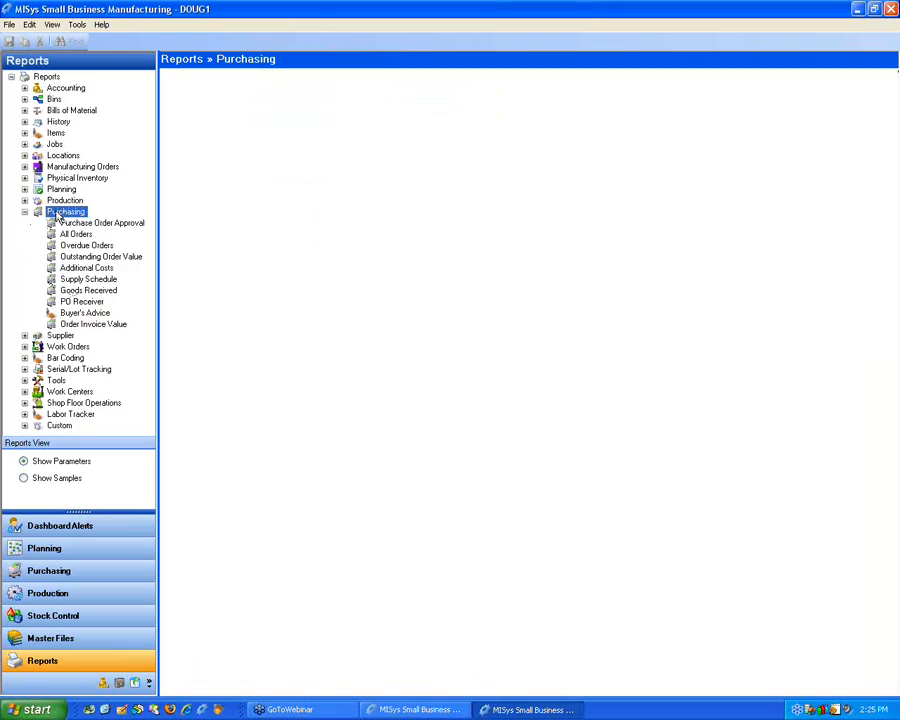
pyautogui.click(24, 212)
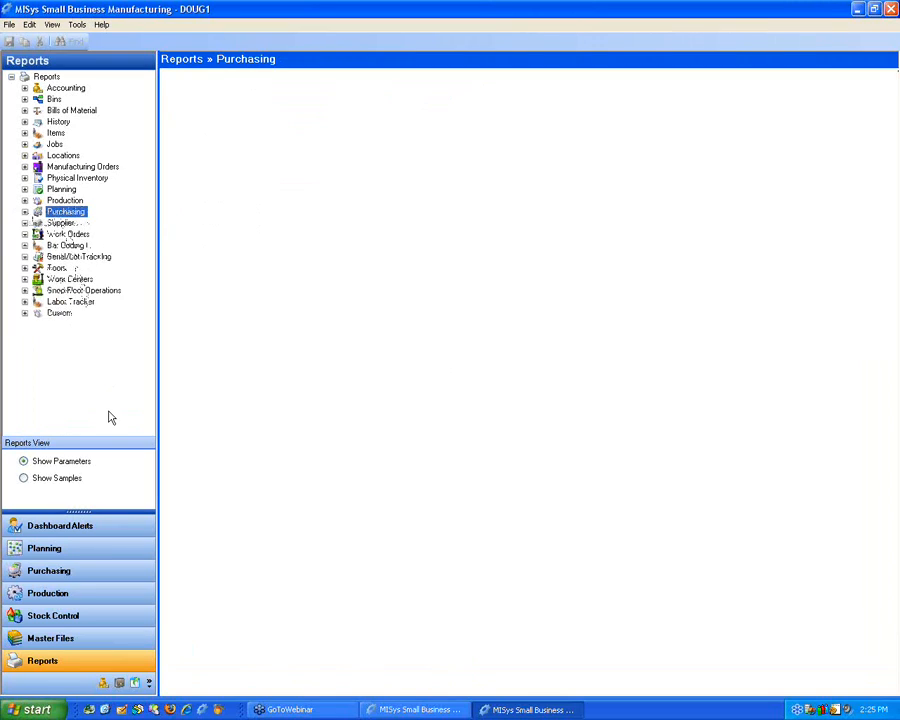
pyautogui.click(74, 572)
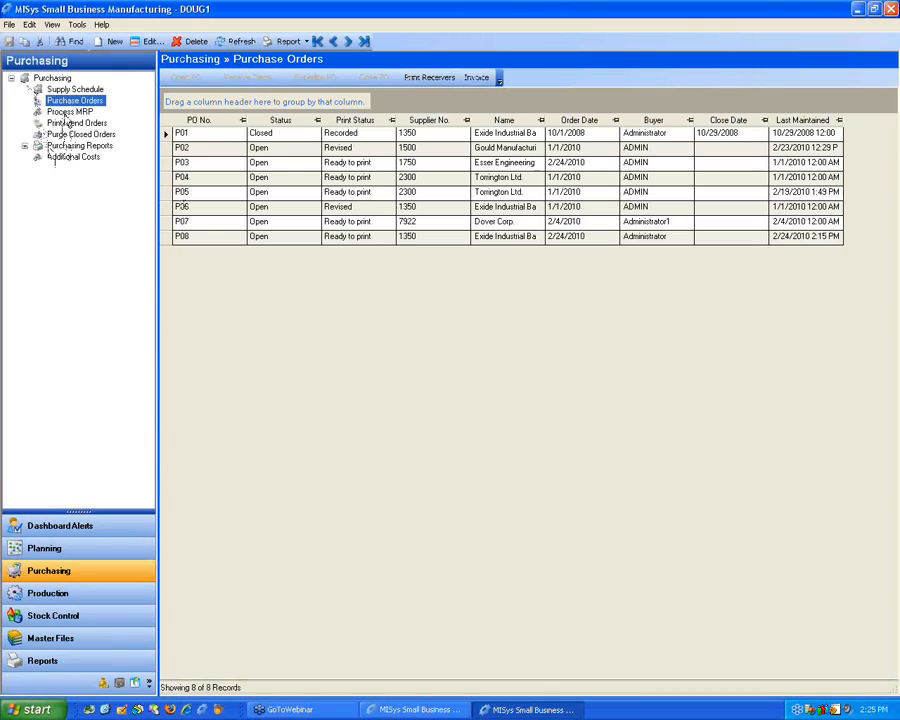
pyautogui.click(66, 112)
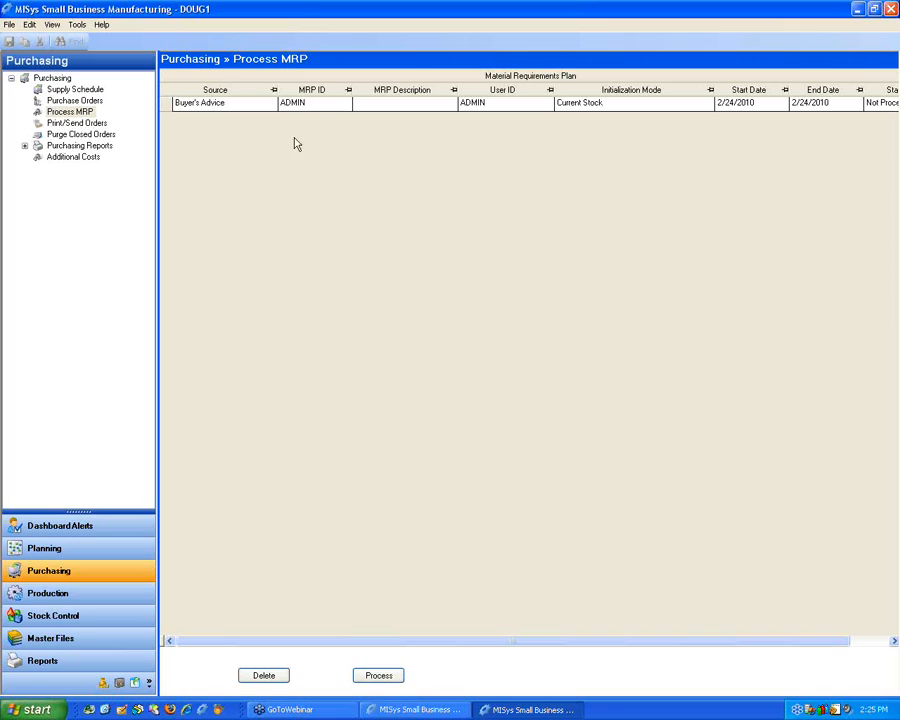
pyautogui.click(195, 104)
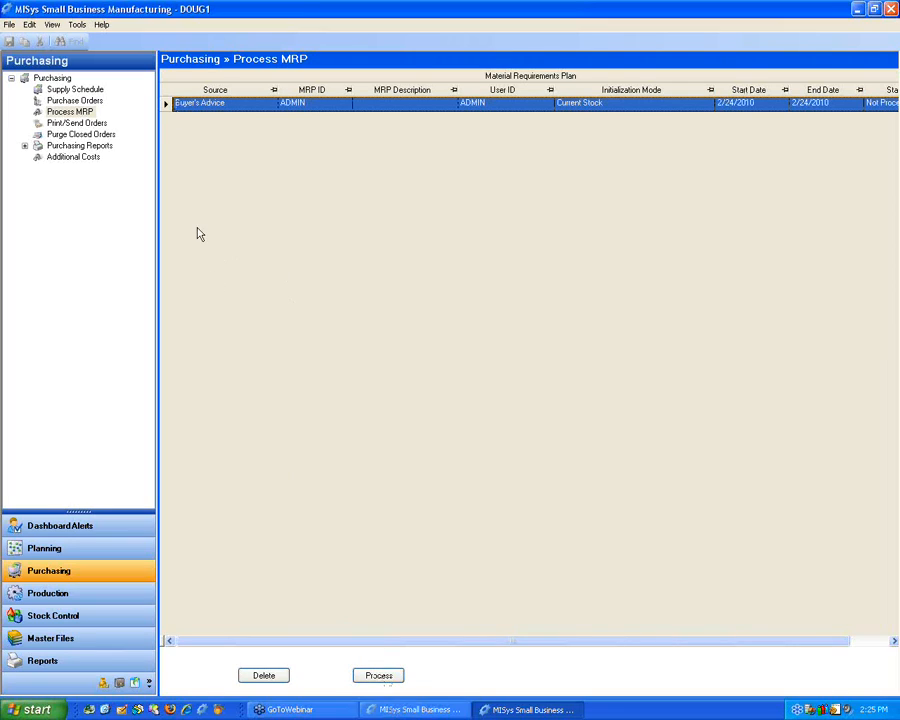
pyautogui.doubleClick(167, 105)
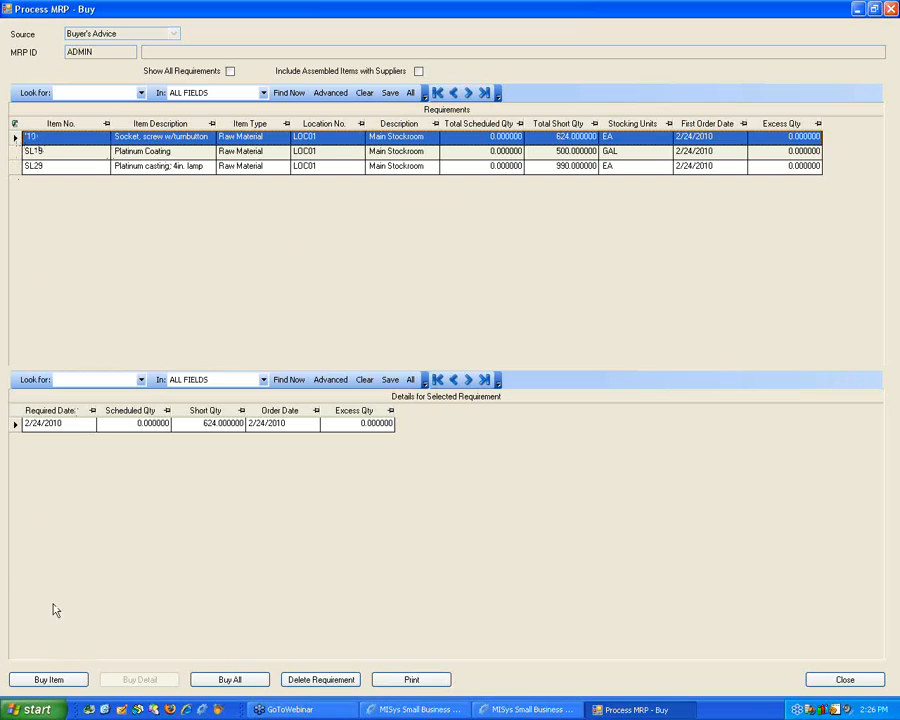
# Step: Open the buy requirement for item I10 and review its qualified suppliers and item purchase orders
pyautogui.click(42, 679)
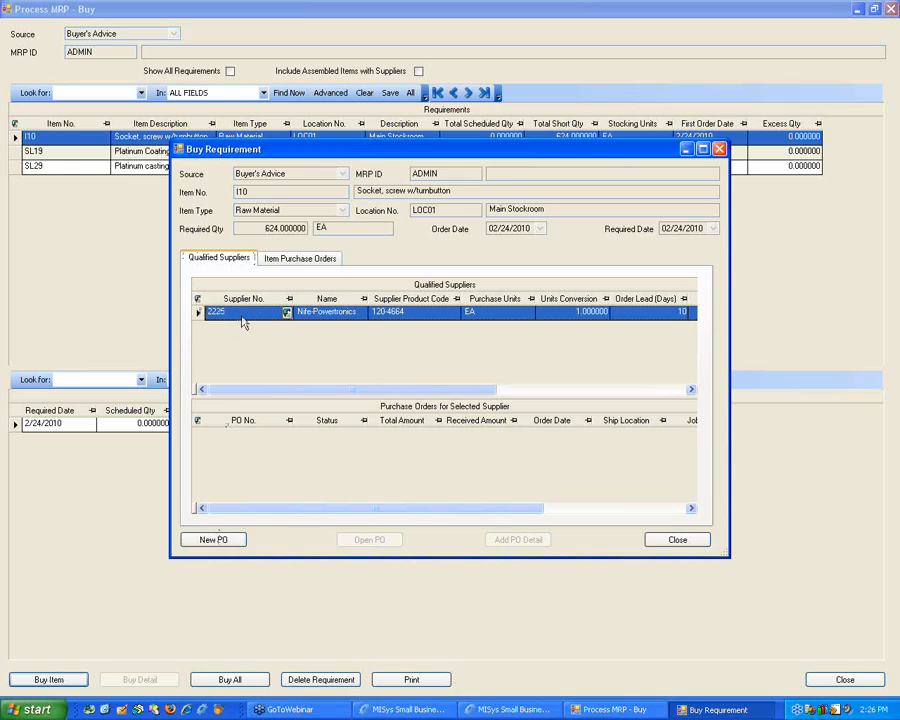
pyautogui.click(290, 264)
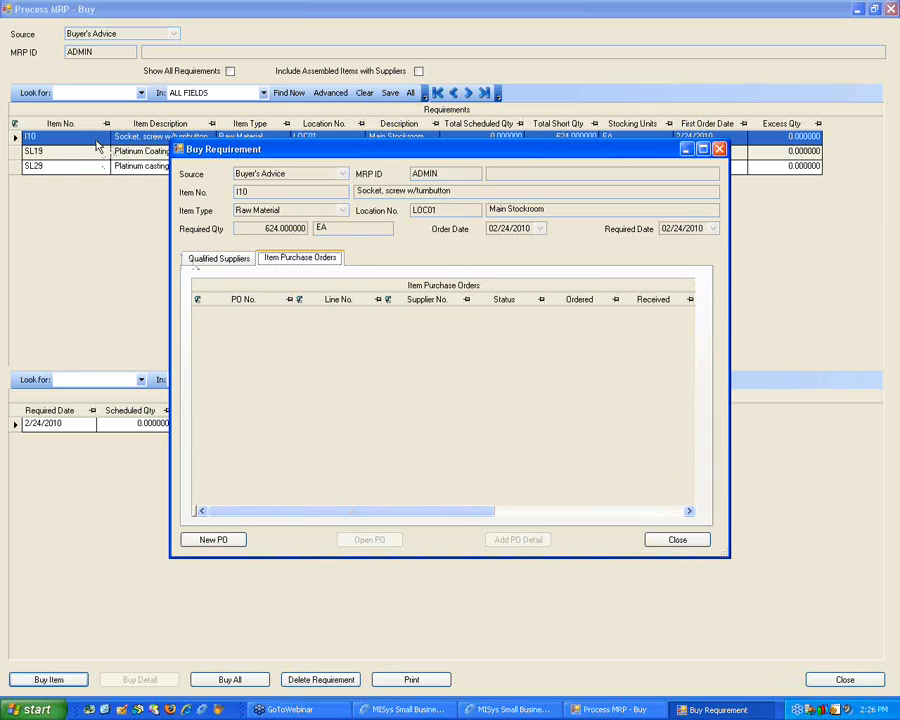
pyautogui.moveTo(563, 150); pyautogui.dragTo(561, 172)
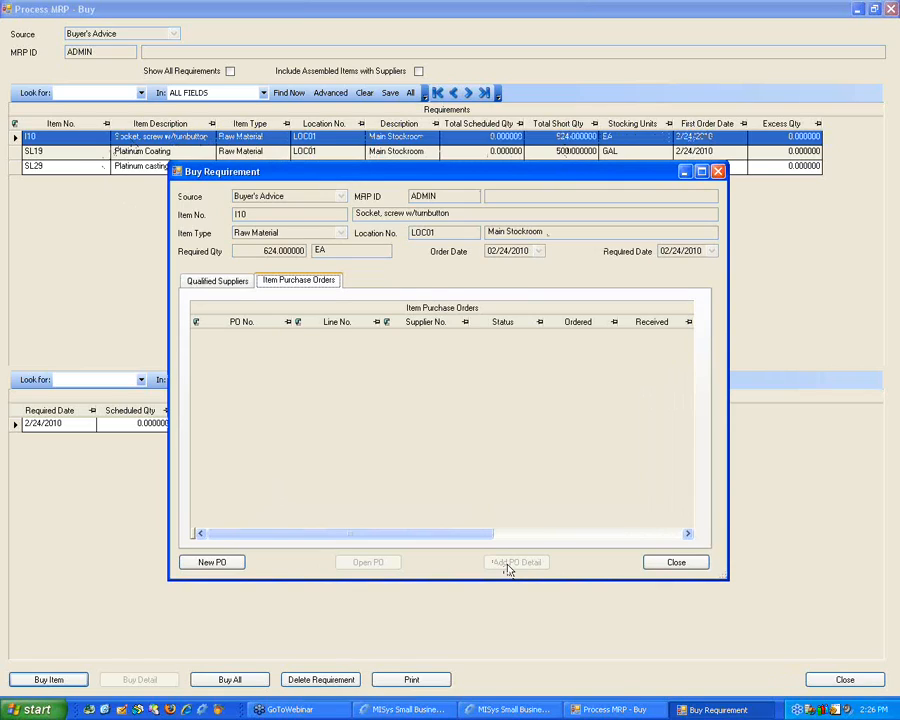
pyautogui.click(225, 286)
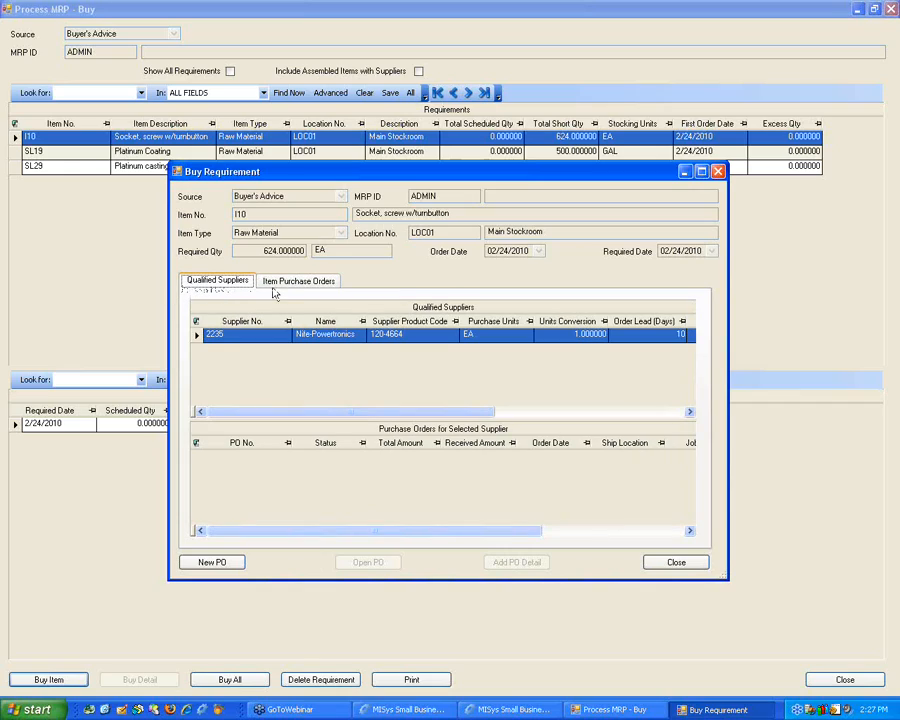
pyautogui.click(272, 283)
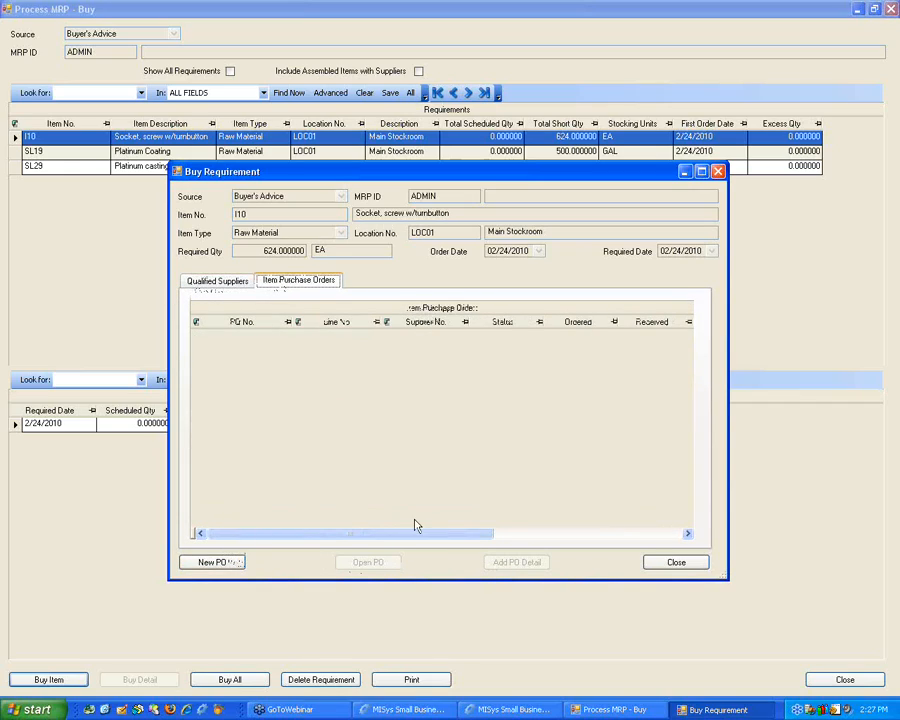
# Step: Return to item I10's qualified suppliers, start a new purchase order for Nife-Powertronics, and look through the available suppliers without changing the selection
pyautogui.click(220, 281)
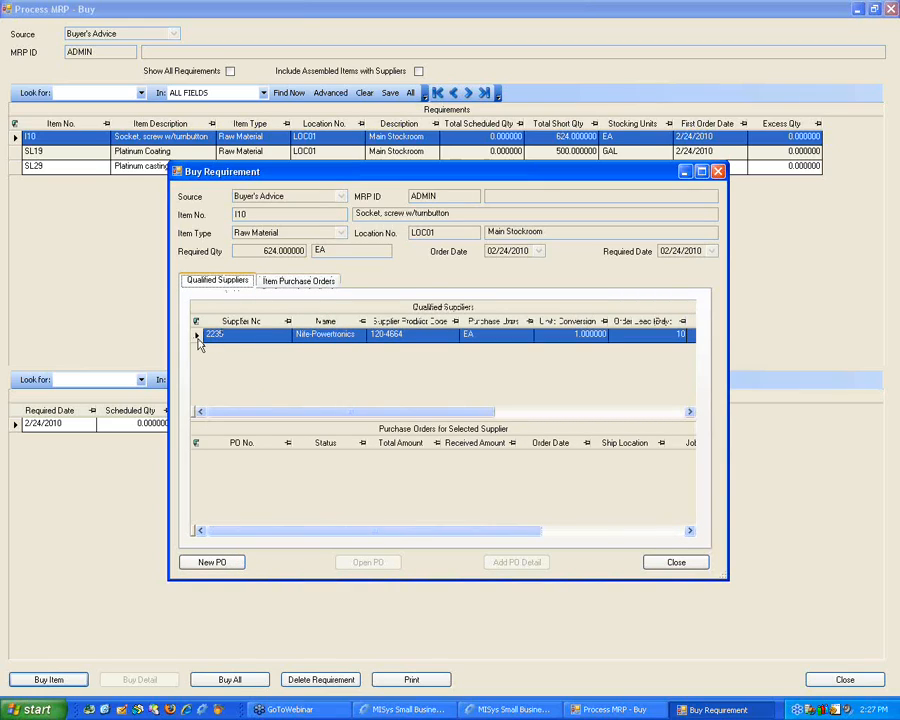
pyautogui.click(228, 562)
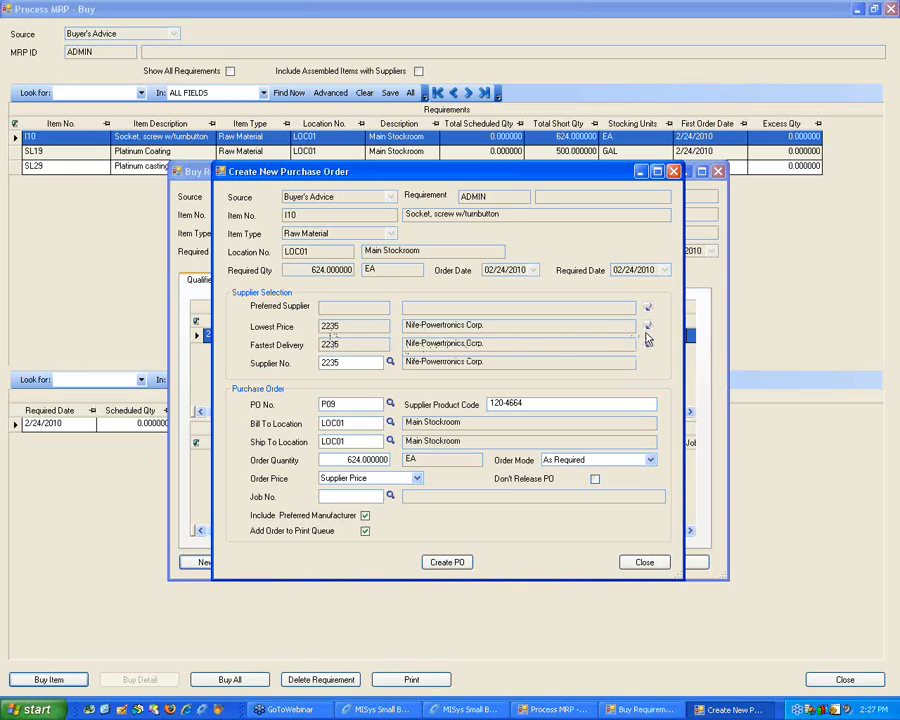
pyautogui.click(346, 361)
pyautogui.click(391, 362)
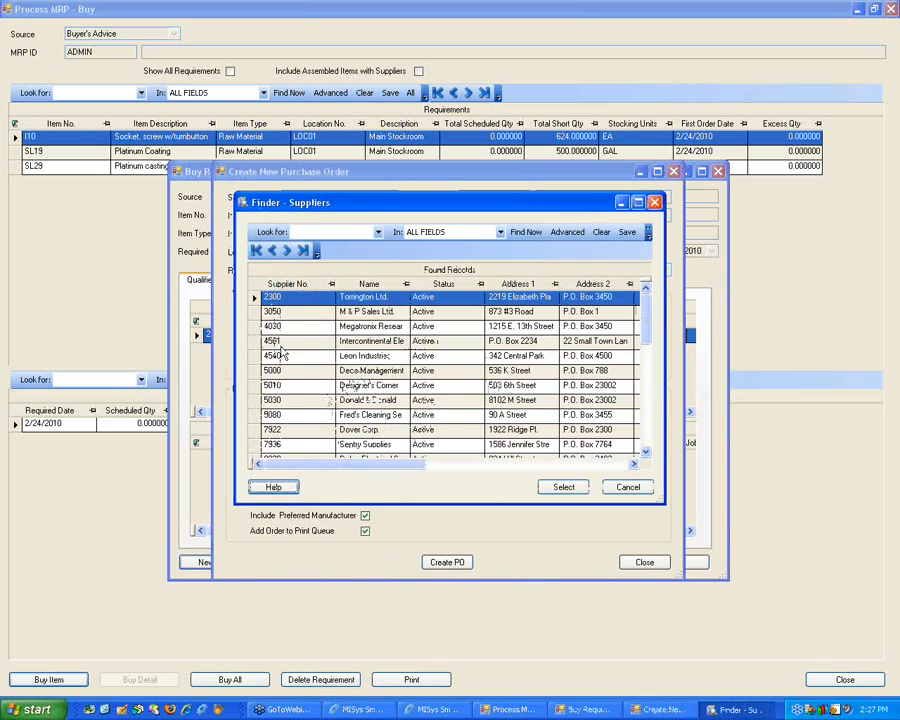
pyautogui.click(627, 486)
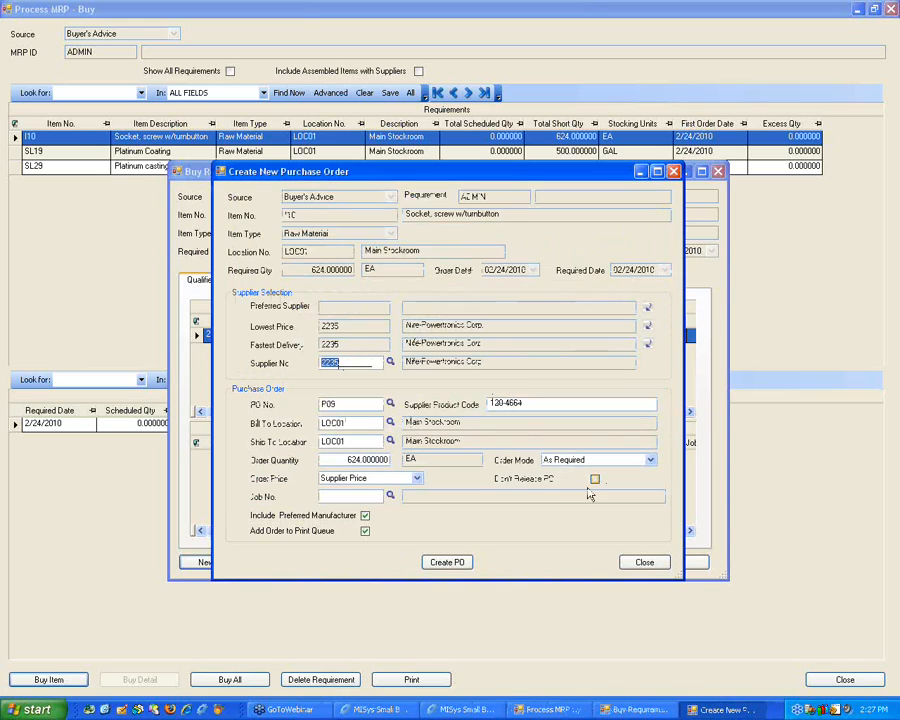
# Step: Check the order price and order mode options, keep Supplier Price and As Required, and create the purchase order for 624 EA of item I10
pyautogui.click(345, 457)
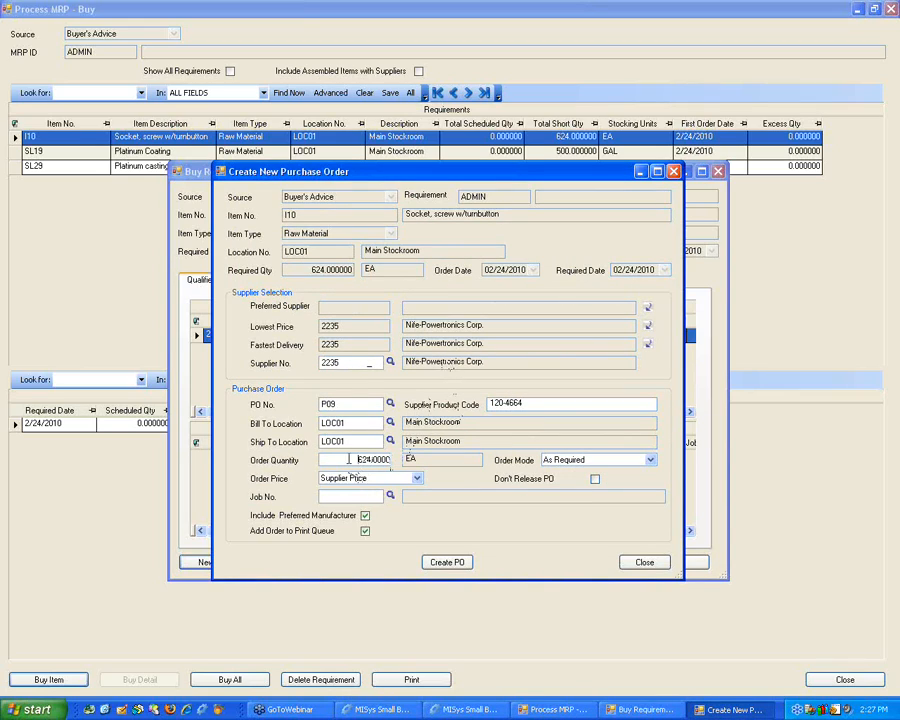
pyautogui.click(416, 478)
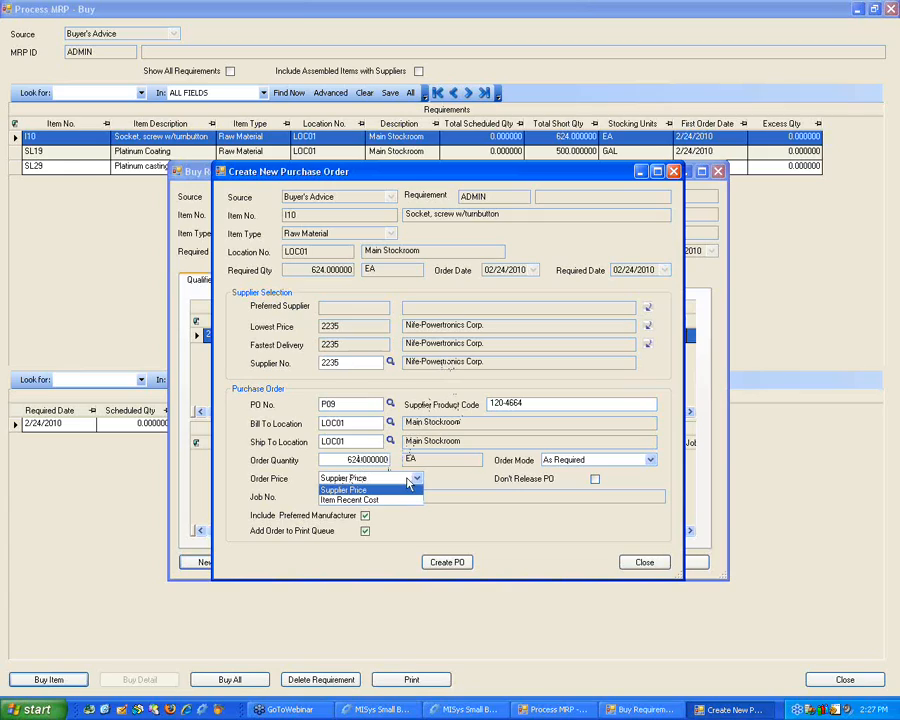
pyautogui.click(418, 479)
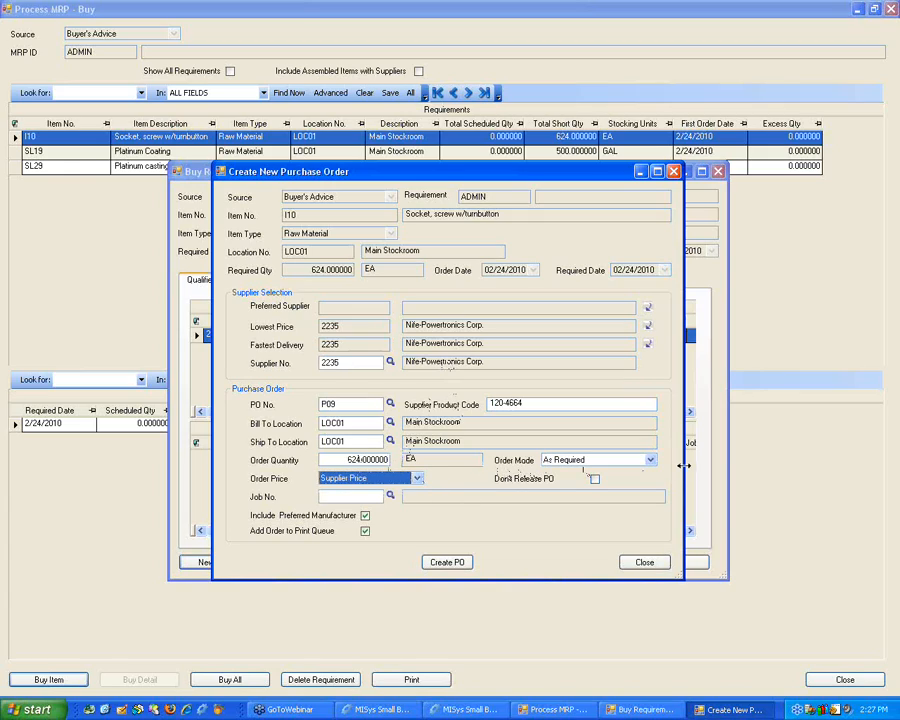
pyautogui.click(650, 460)
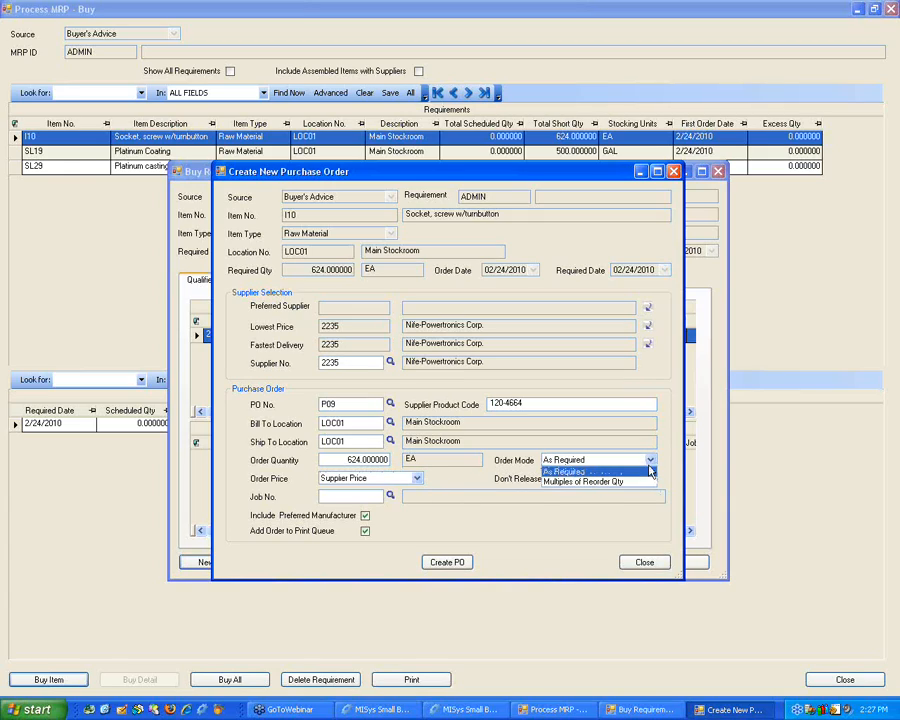
pyautogui.click(650, 461)
pyautogui.click(417, 479)
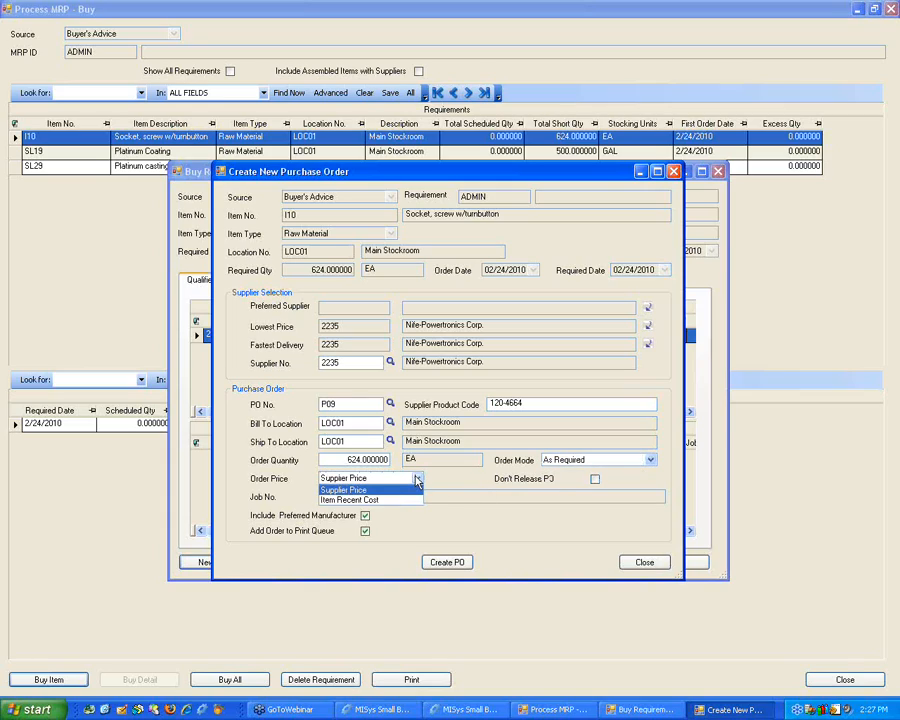
pyautogui.click(417, 482)
pyautogui.click(456, 561)
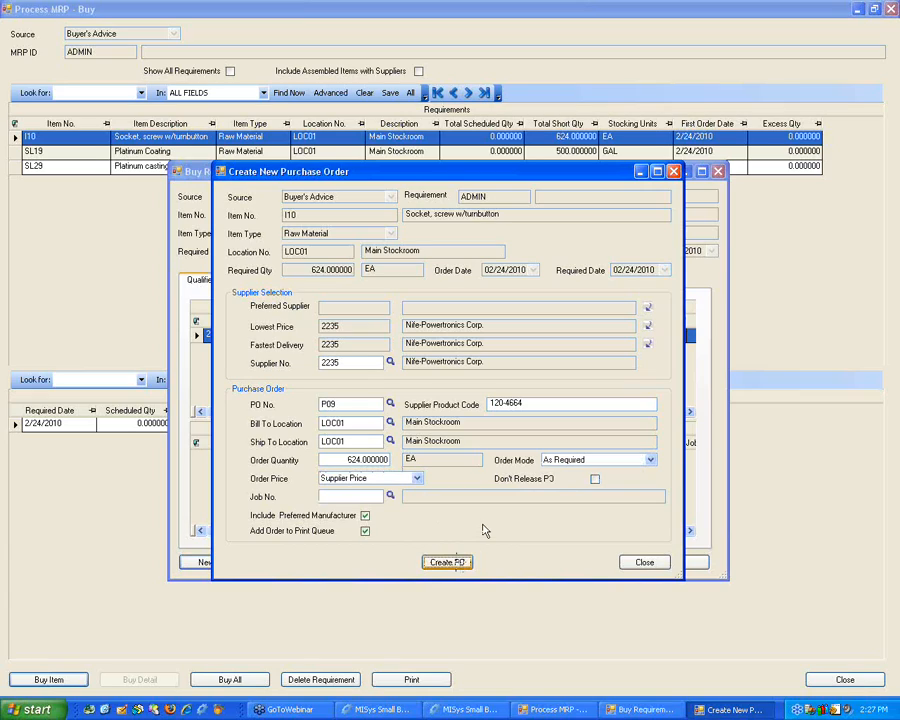
pyautogui.click(388, 380)
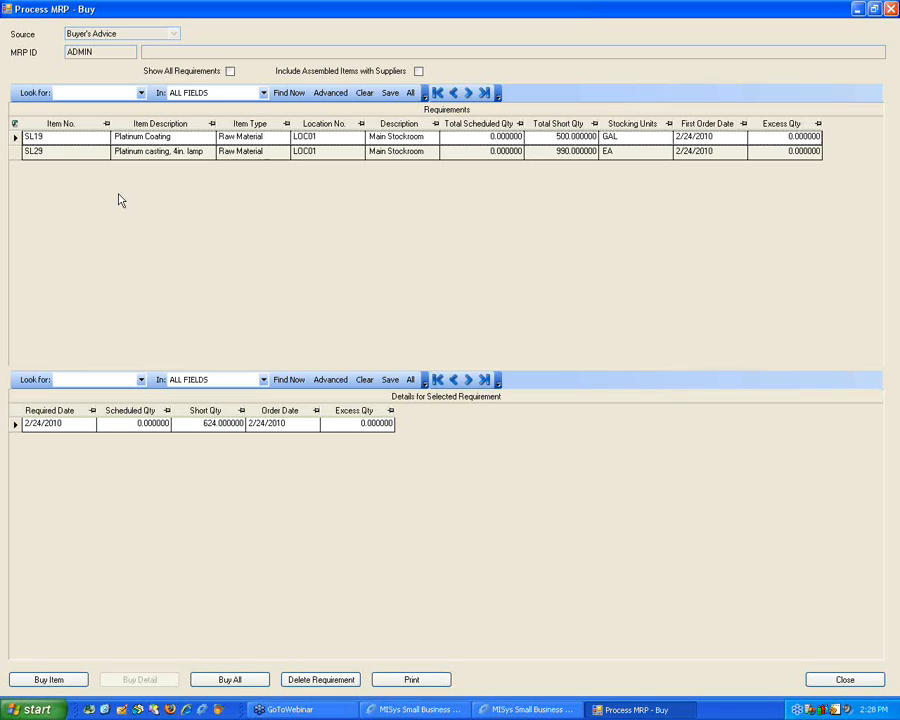
# Step: Select the SL19 Platinum Coating requirement to view its details, and close the Buyer's Advice requirements window
pyautogui.click(15, 136)
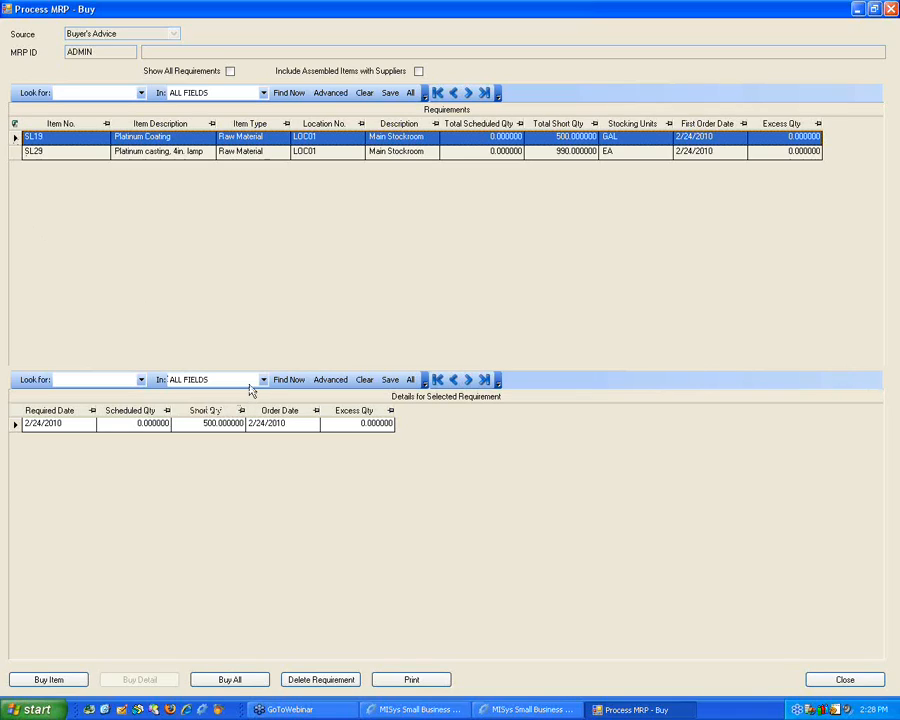
pyautogui.doubleClick(724, 11)
pyautogui.click(720, 148)
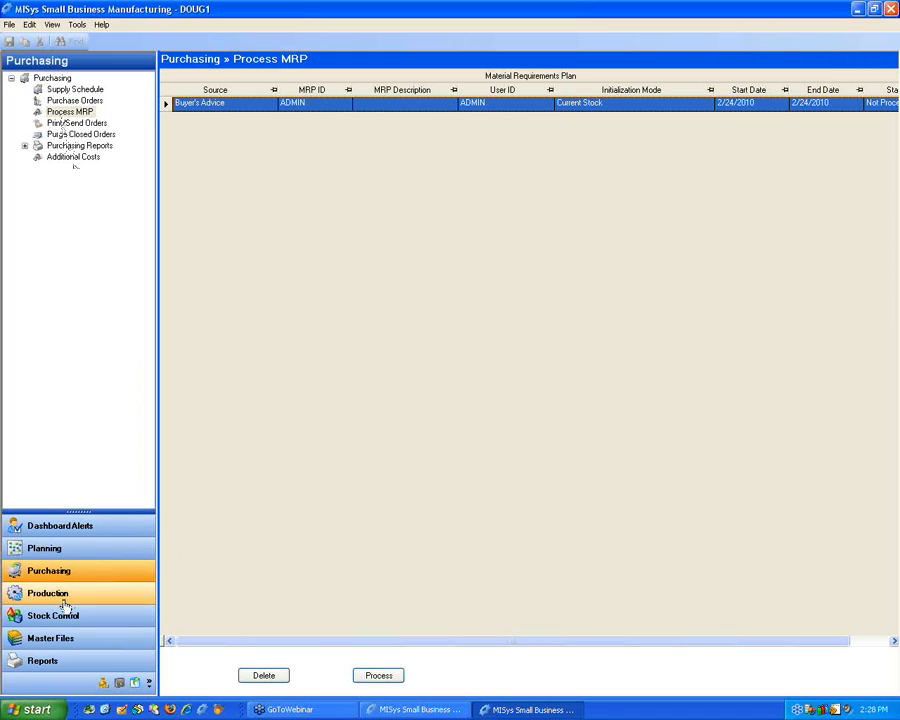
# Step: Browse the Stock Check transfers in Planning and open Assemble/Disassemble WIP under Assembly Transfers
pyautogui.click(68, 553)
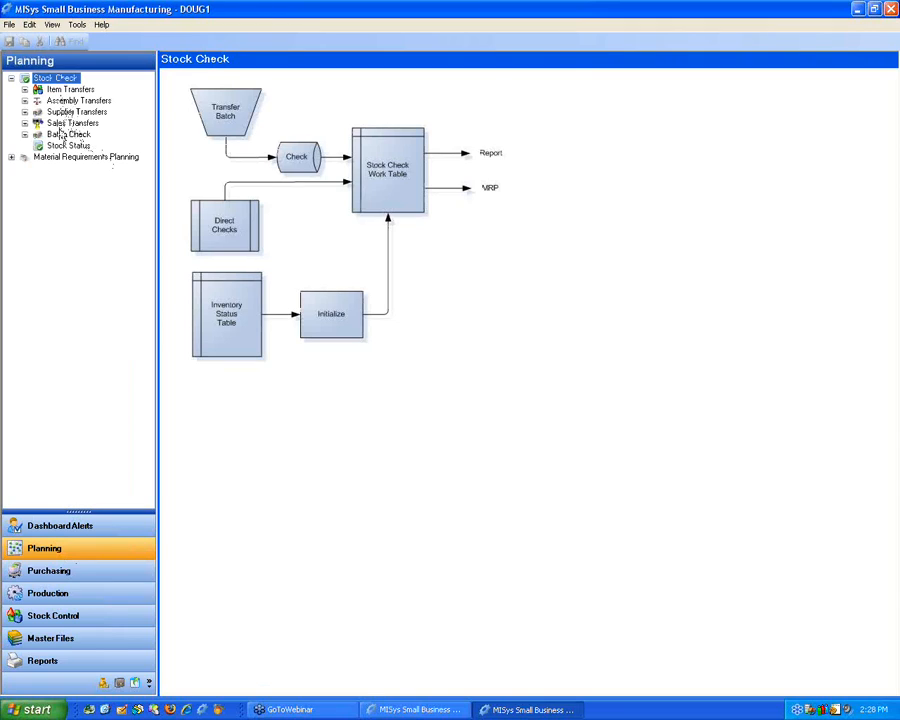
pyautogui.click(64, 89)
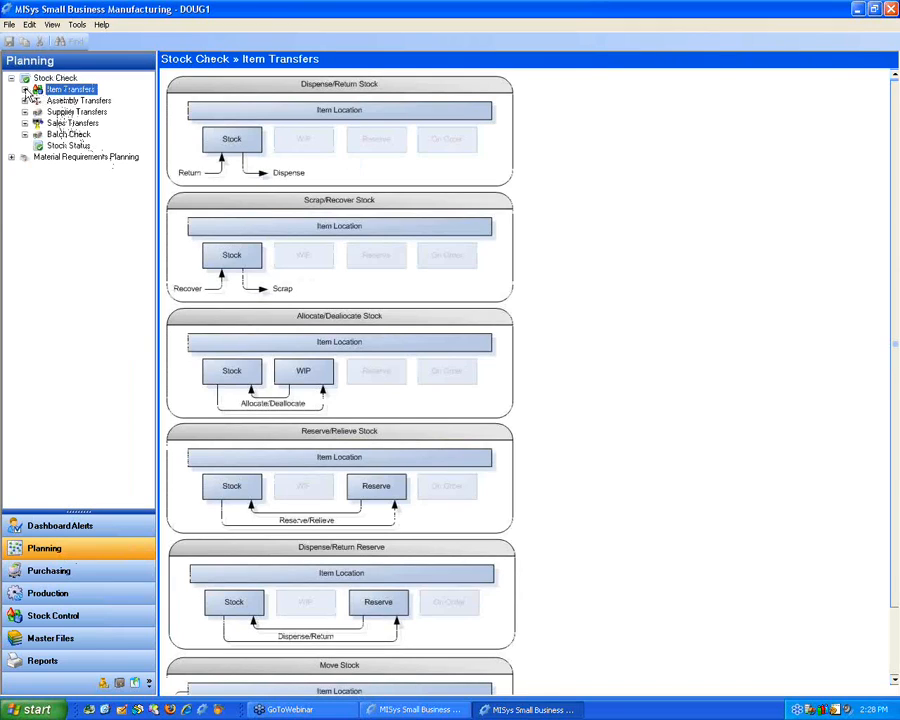
pyautogui.click(25, 90)
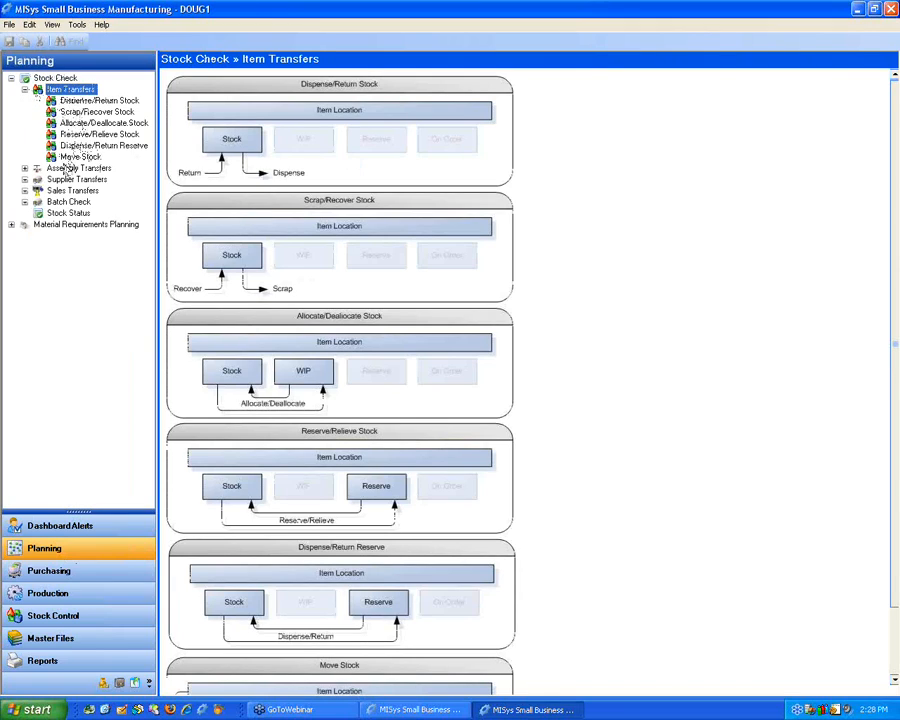
pyautogui.click(25, 90)
pyautogui.click(51, 102)
pyautogui.click(25, 101)
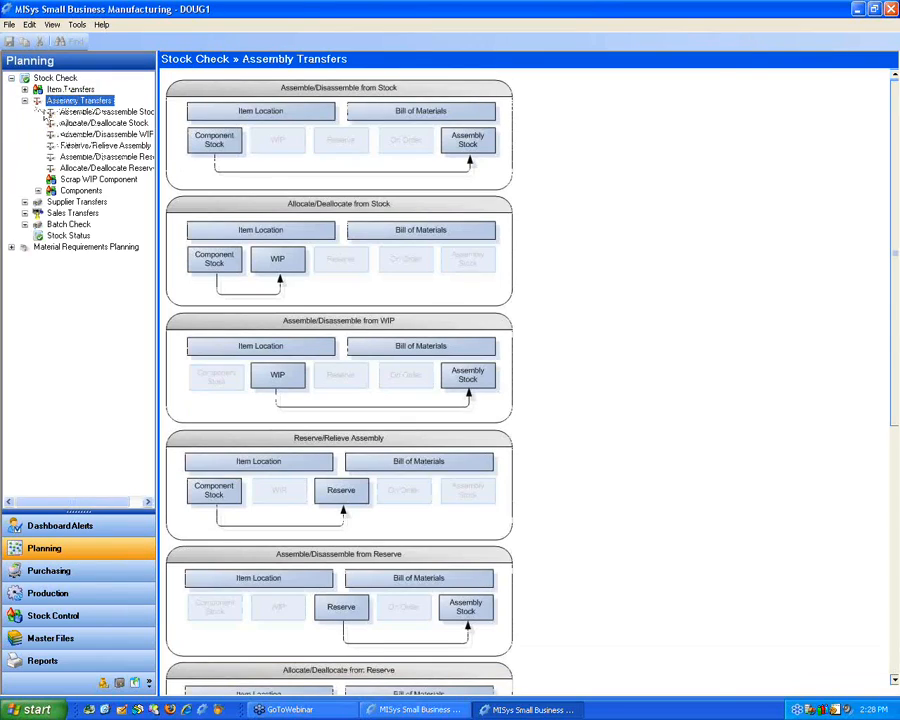
pyautogui.click(115, 134)
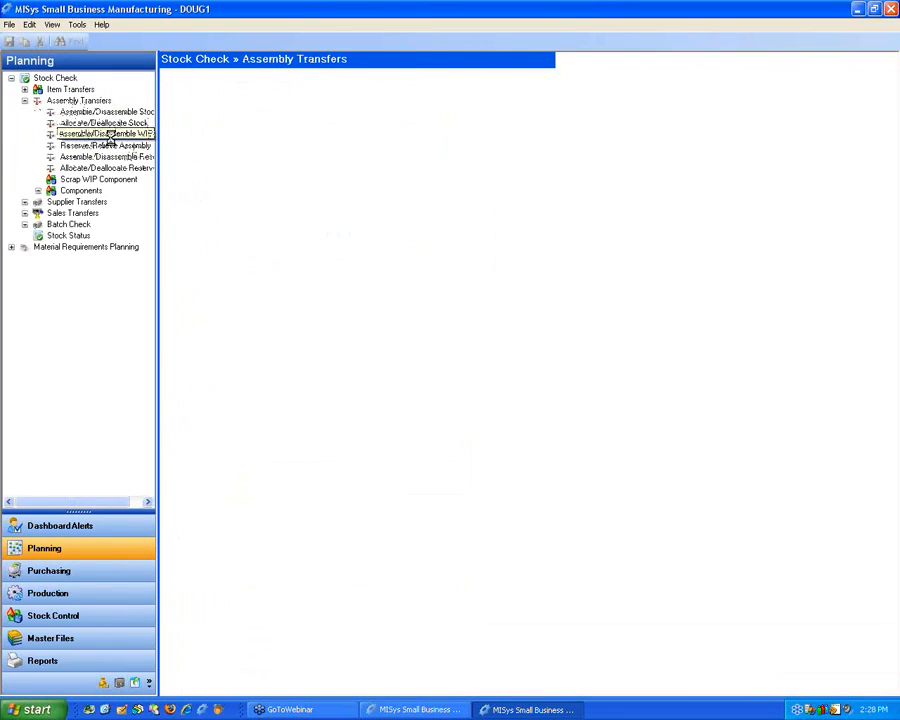
# Step: Enter item I56 at location LOC01 with a quantity of 10,000 for the WIP assembly check
pyautogui.click(273, 96)
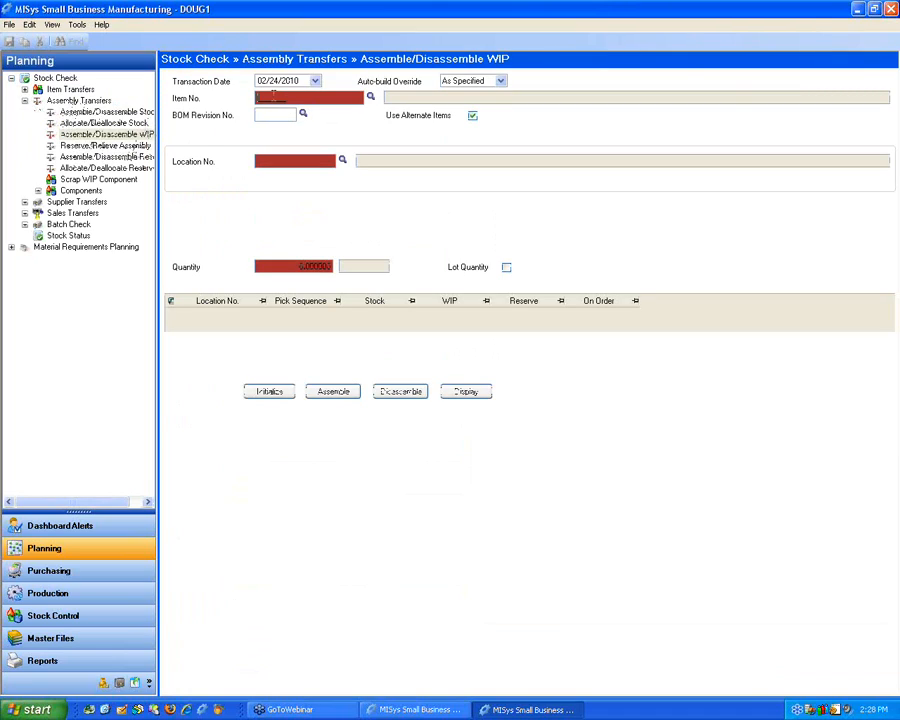
pyautogui.write('56')
pyautogui.press('Tab')
pyautogui.click(282, 163)
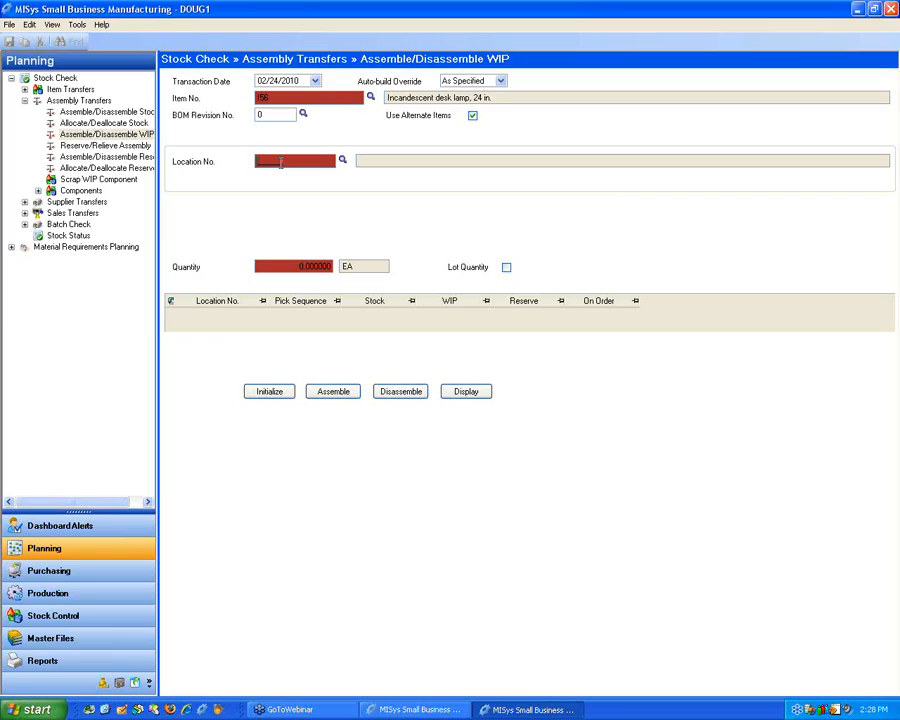
pyautogui.press('Tab')
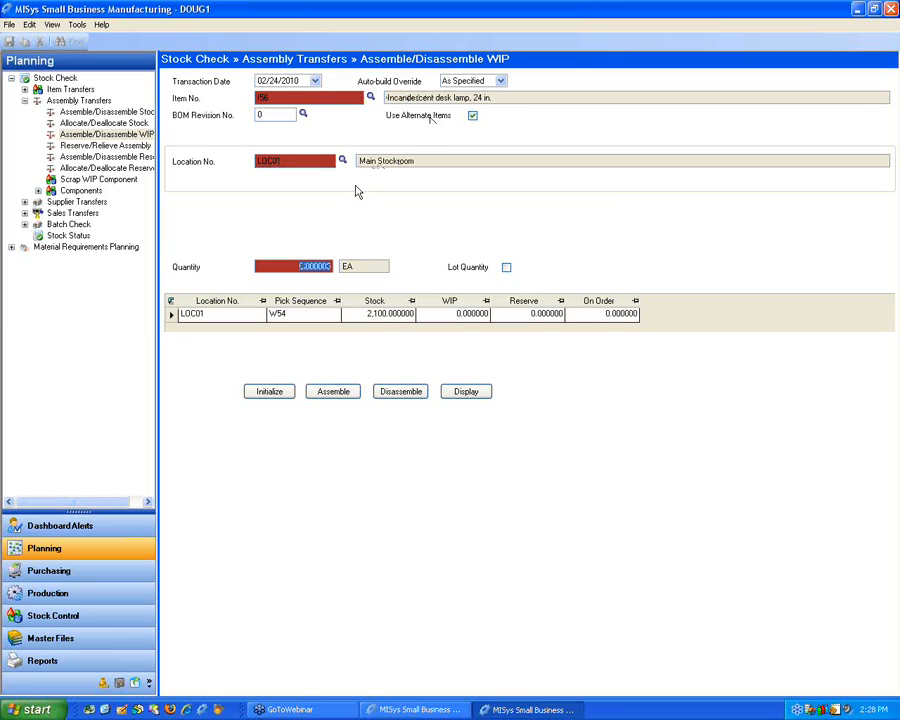
pyautogui.write('10')
# Step: Initialize the stock check and run the Assemble check for the desk lamp
pyautogui.click(266, 395)
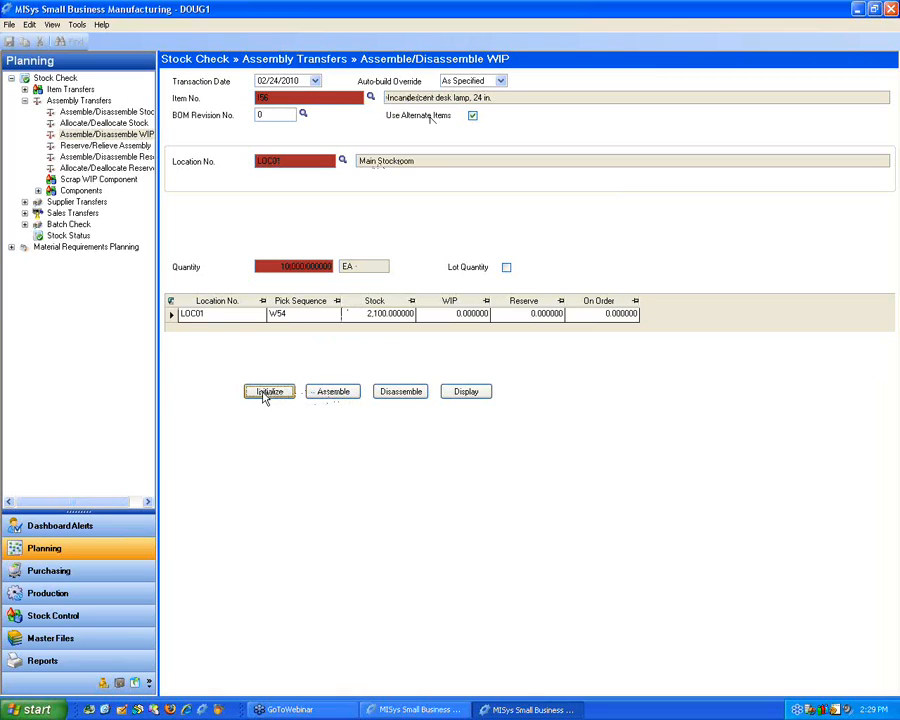
pyautogui.click(396, 386)
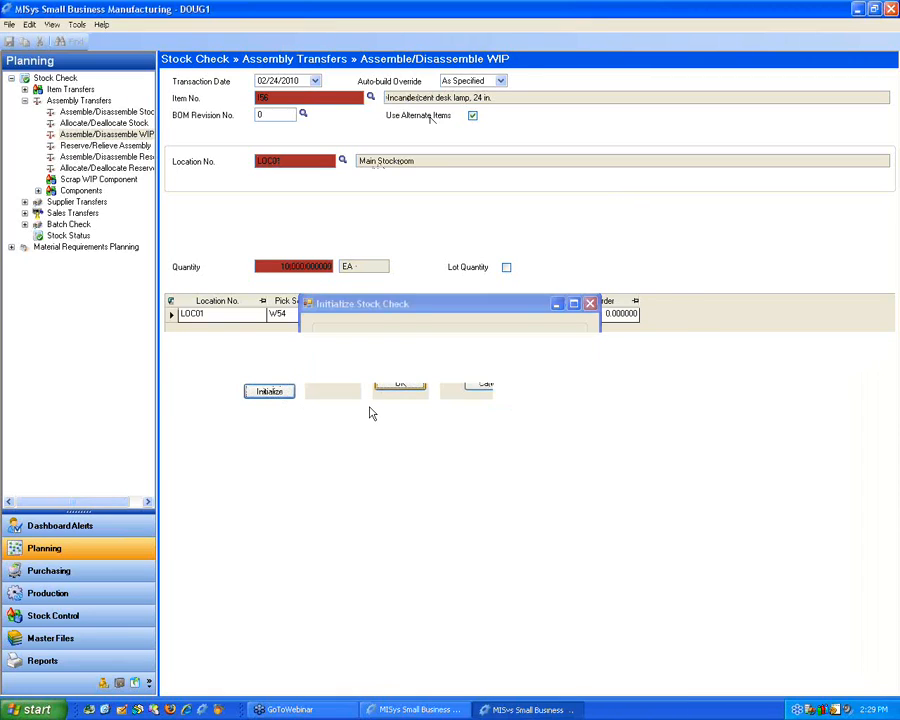
pyautogui.click(334, 393)
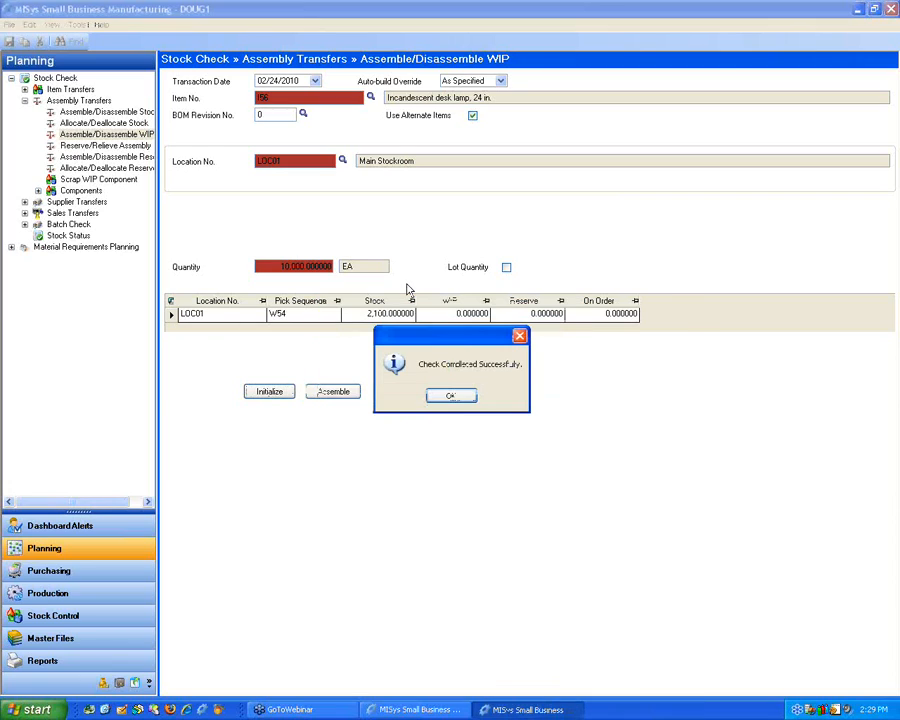
pyautogui.click(451, 397)
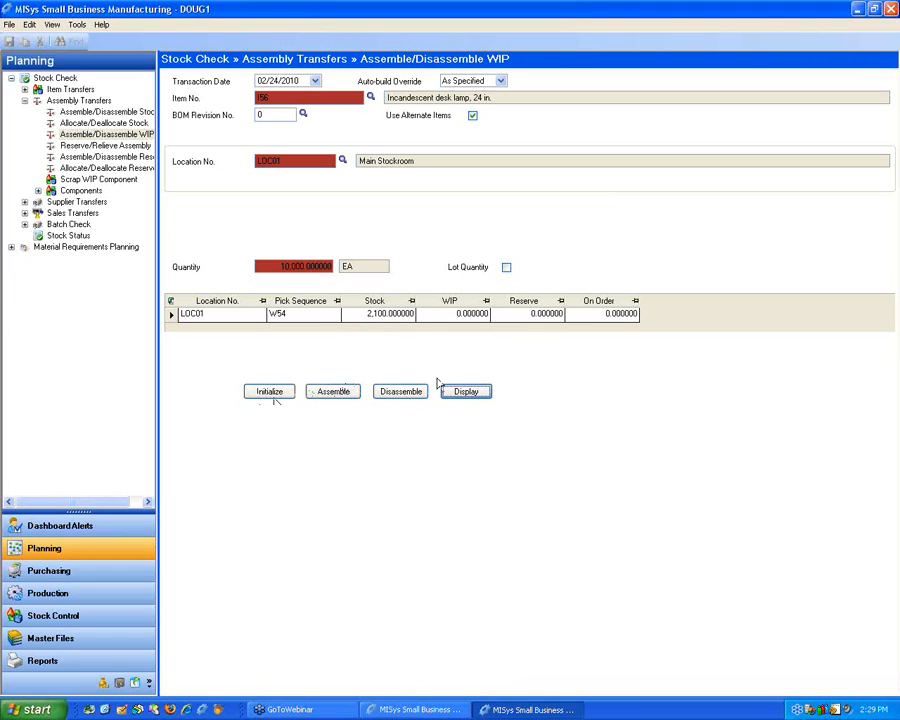
# Step: Display the stock status, create an MRP from it, and choose to create purchase orders right away
pyautogui.click(473, 394)
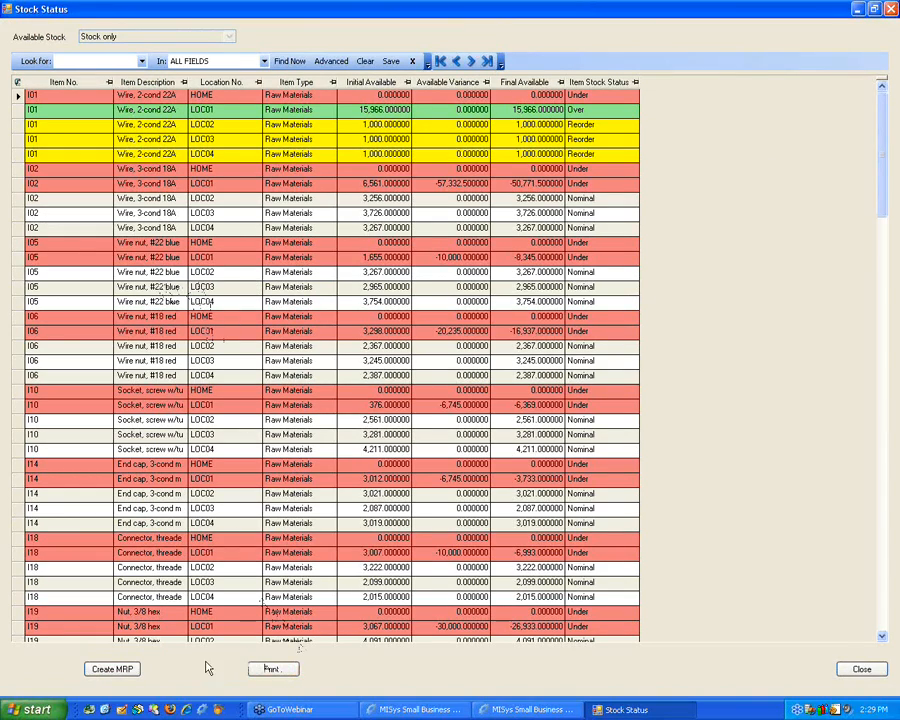
pyautogui.click(113, 669)
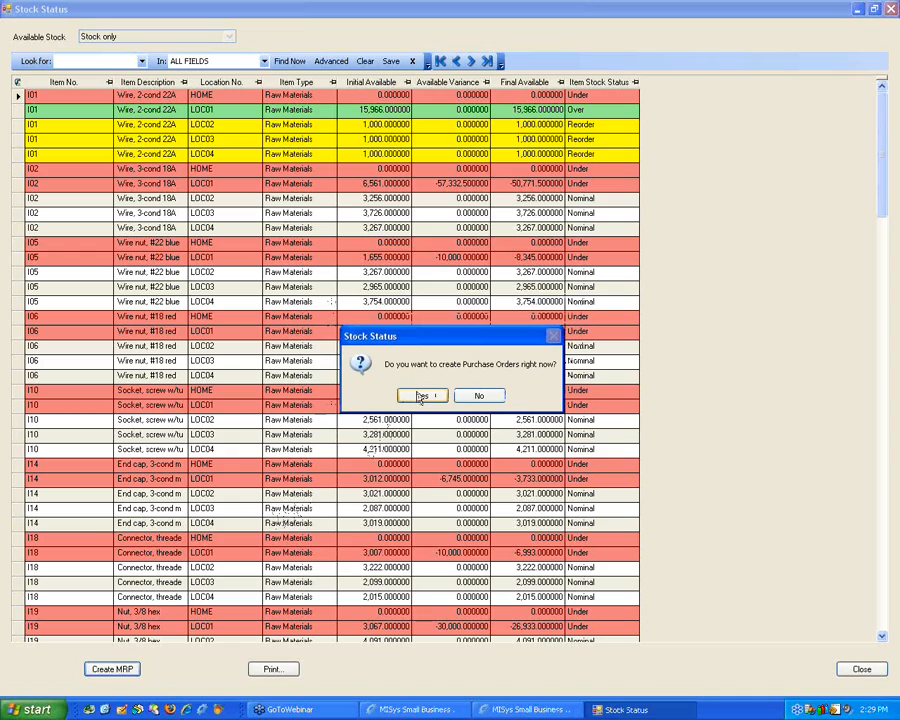
pyautogui.click(424, 394)
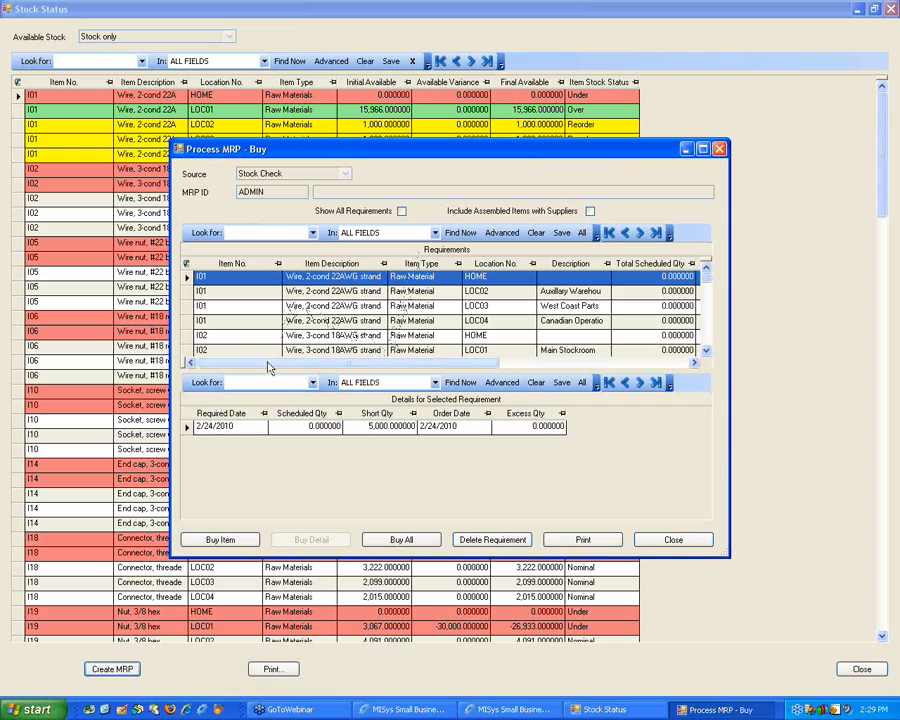
# Step: Open the buy requirement for item I01 at HOME, review its suppliers and purchase orders, and select supplier Marshall-Davidson
pyautogui.click(216, 544)
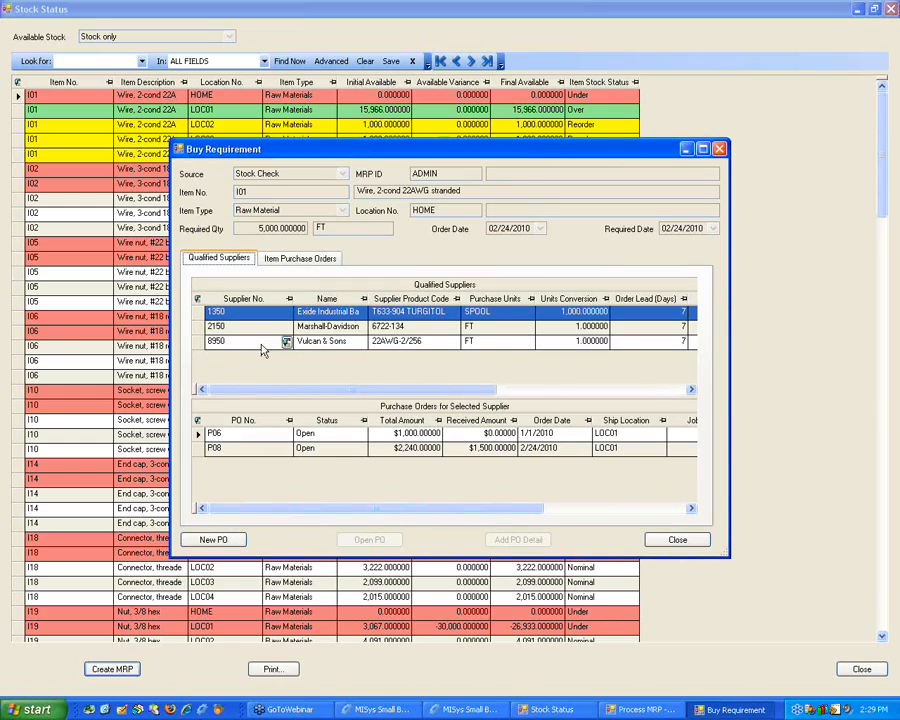
pyautogui.click(205, 327)
pyautogui.click(200, 341)
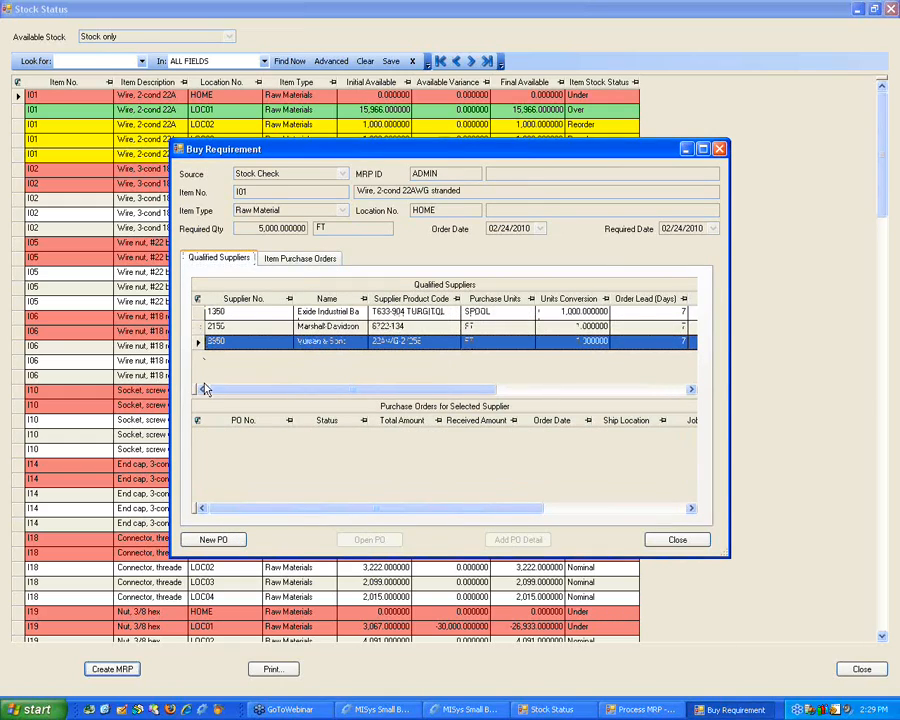
pyautogui.click(300, 259)
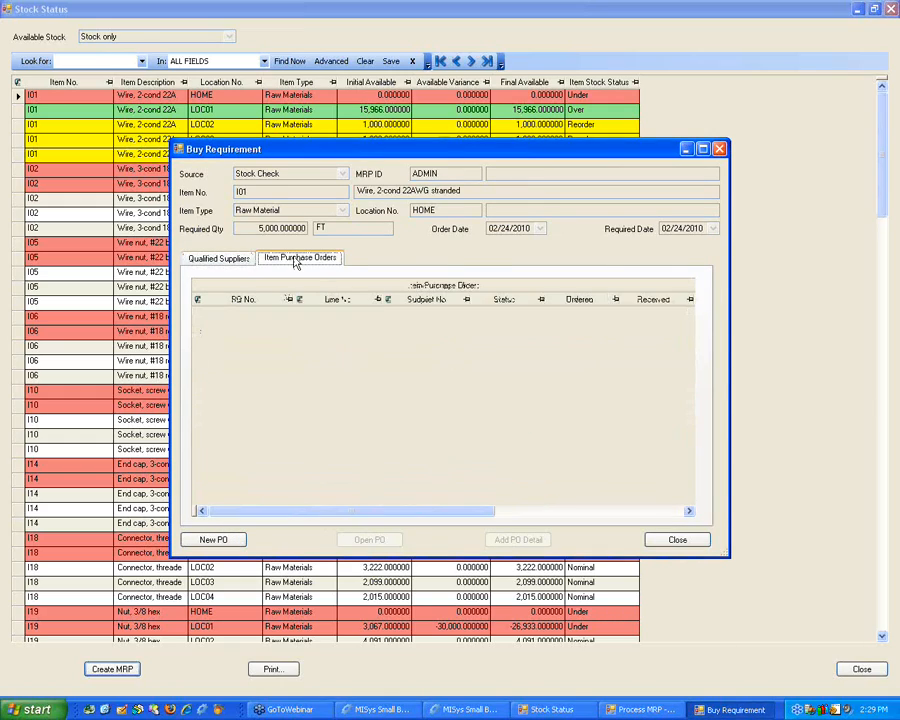
pyautogui.click(222, 260)
pyautogui.click(200, 327)
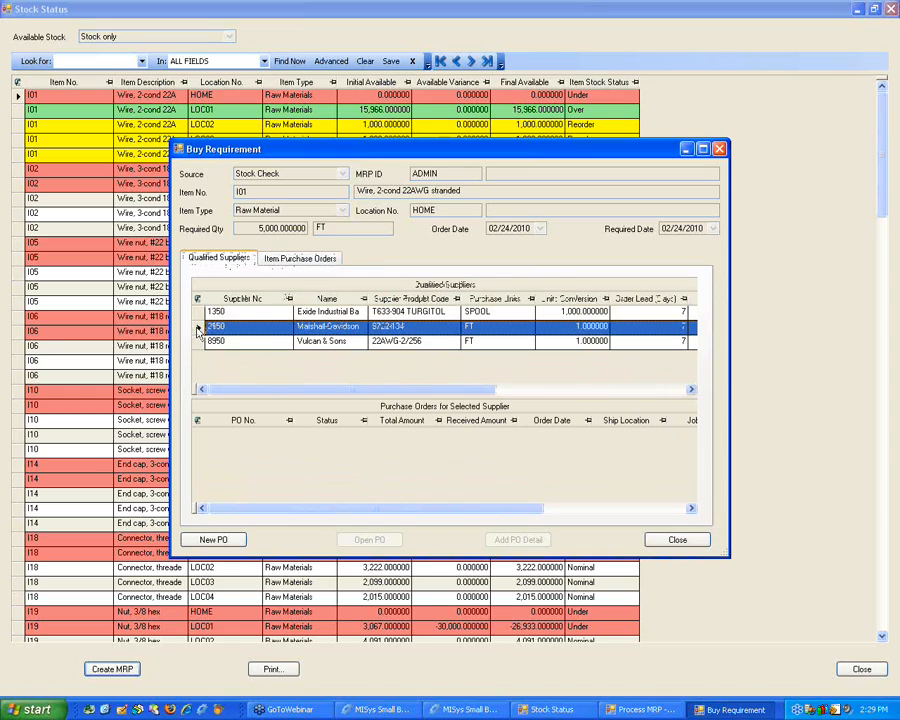
# Step: Create purchase order P10 for item I01 at HOME with fastest-delivery supplier Exide Industrial Batteries, close the MRP, and decline production orders
pyautogui.click(213, 542)
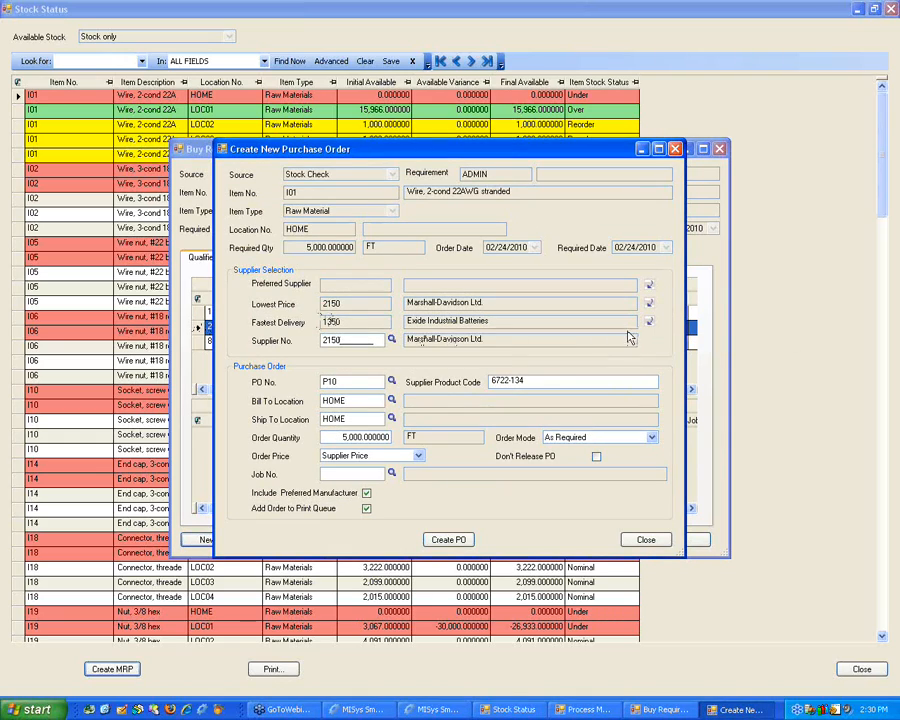
pyautogui.click(648, 322)
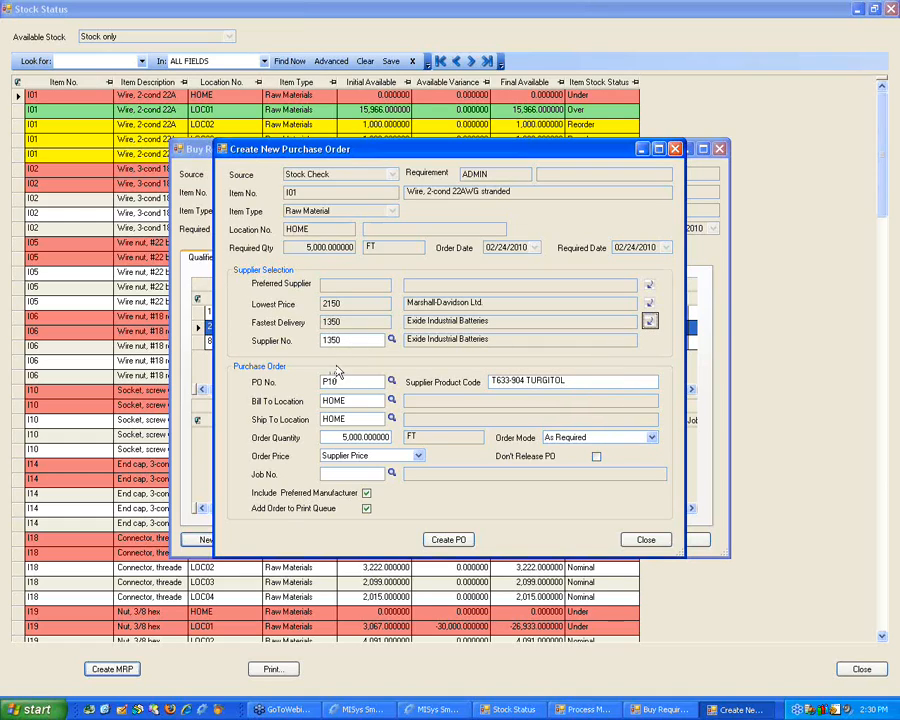
pyautogui.click(448, 539)
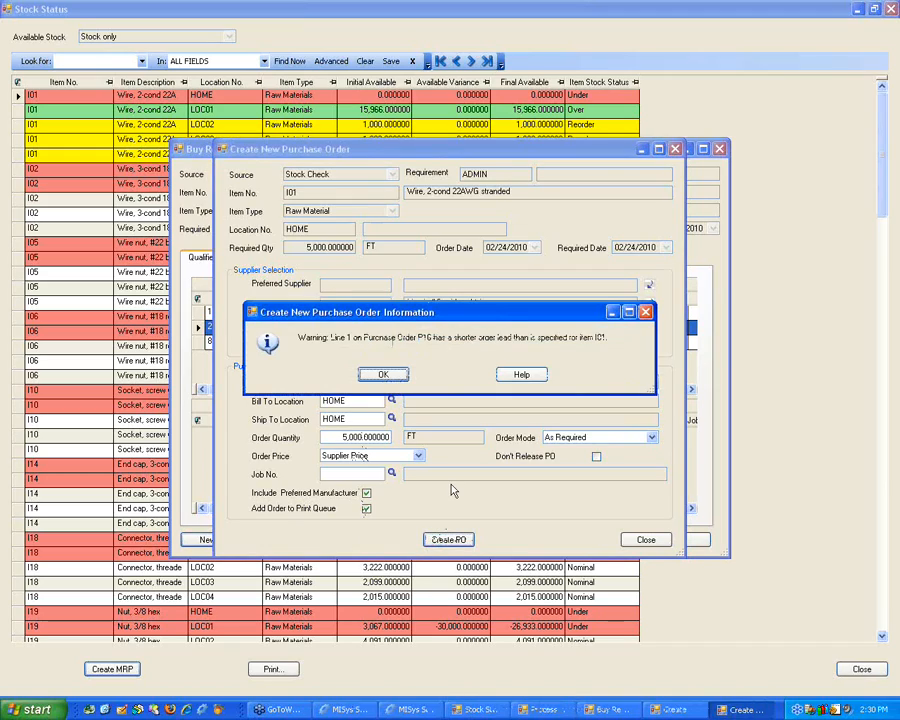
pyautogui.click(386, 373)
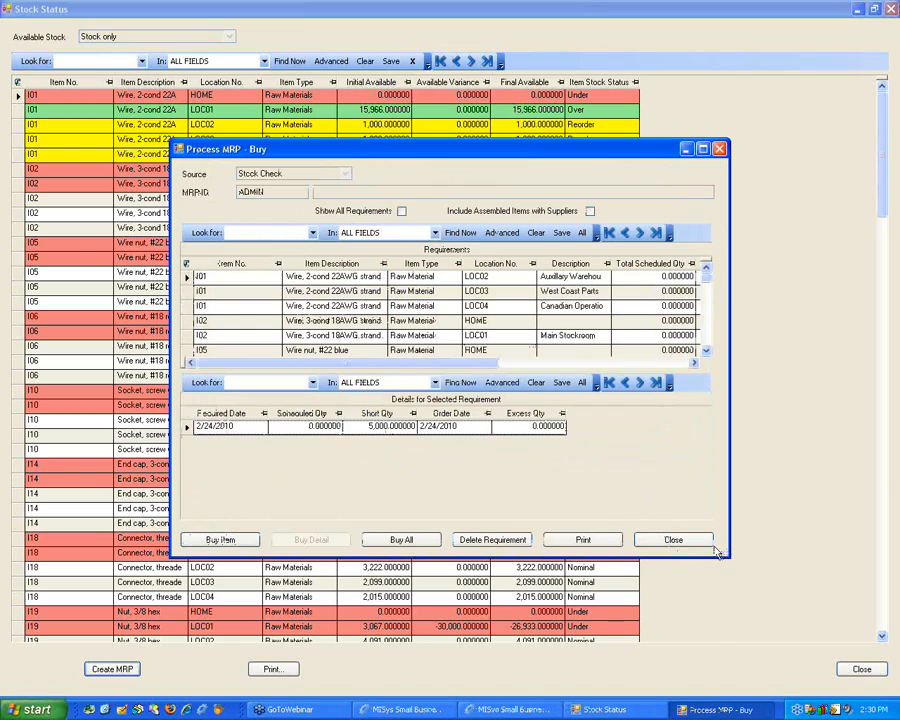
pyautogui.click(677, 539)
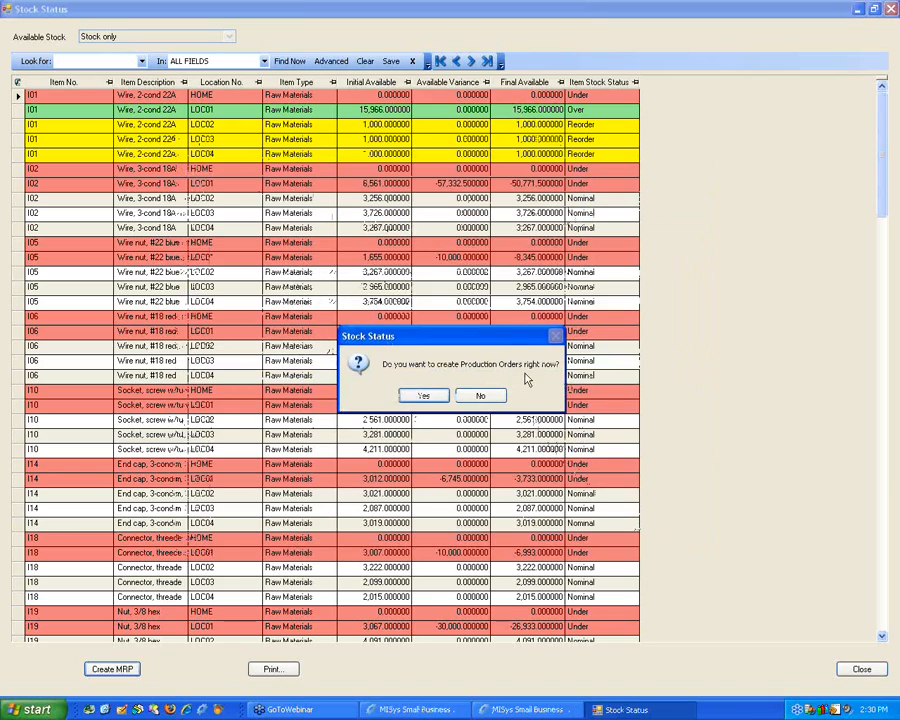
pyautogui.click(476, 395)
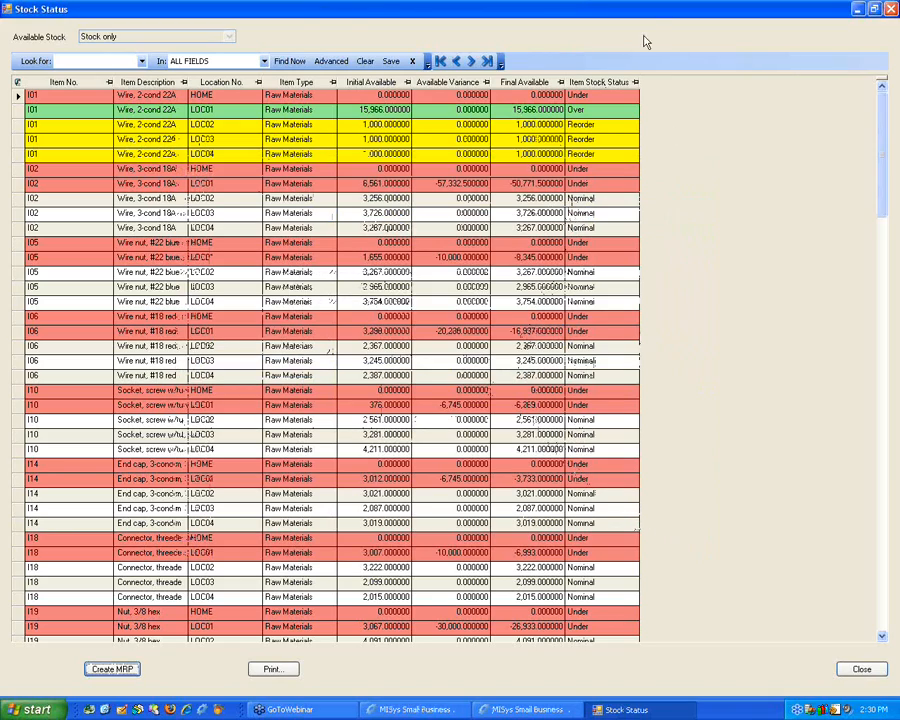
# Step: Select the stock status row for item I02 at HOME, create the MRP again, and choose to create purchase orders right away
pyautogui.click(82, 200)
pyautogui.click(29, 171)
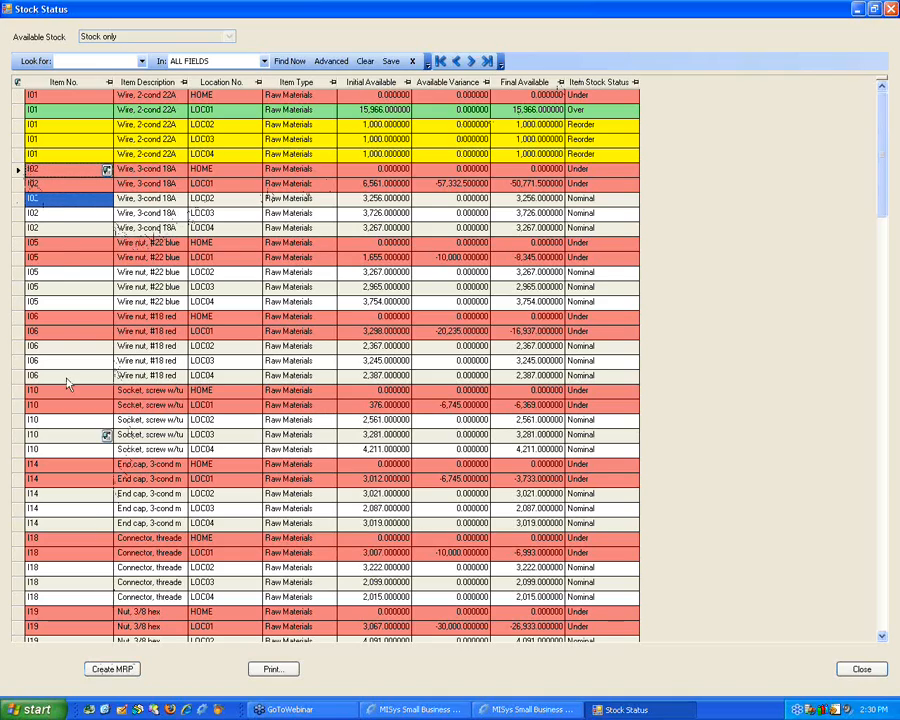
pyautogui.click(20, 172)
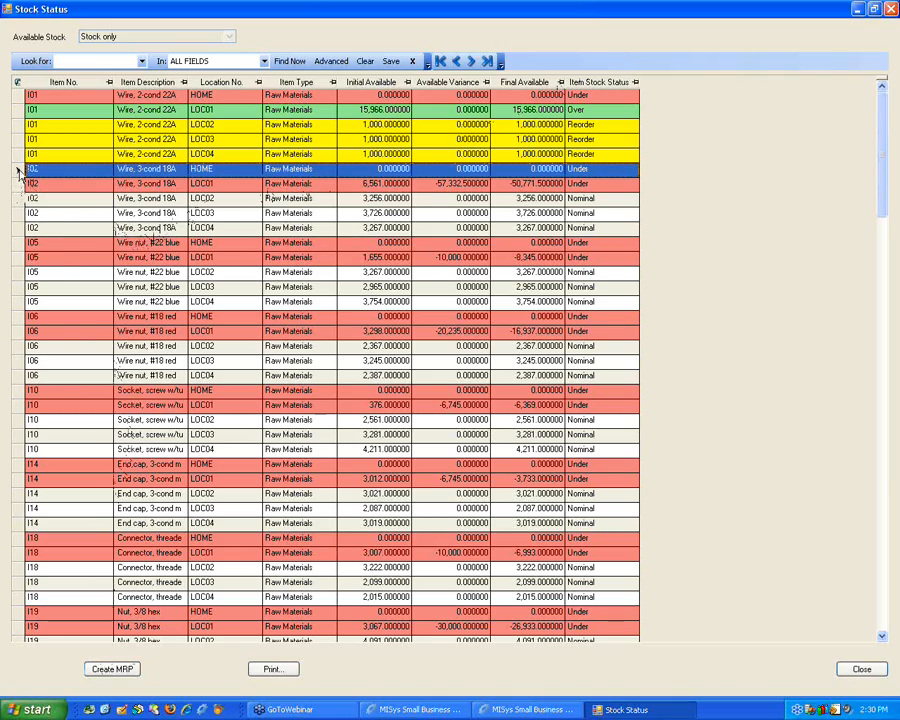
pyautogui.click(113, 669)
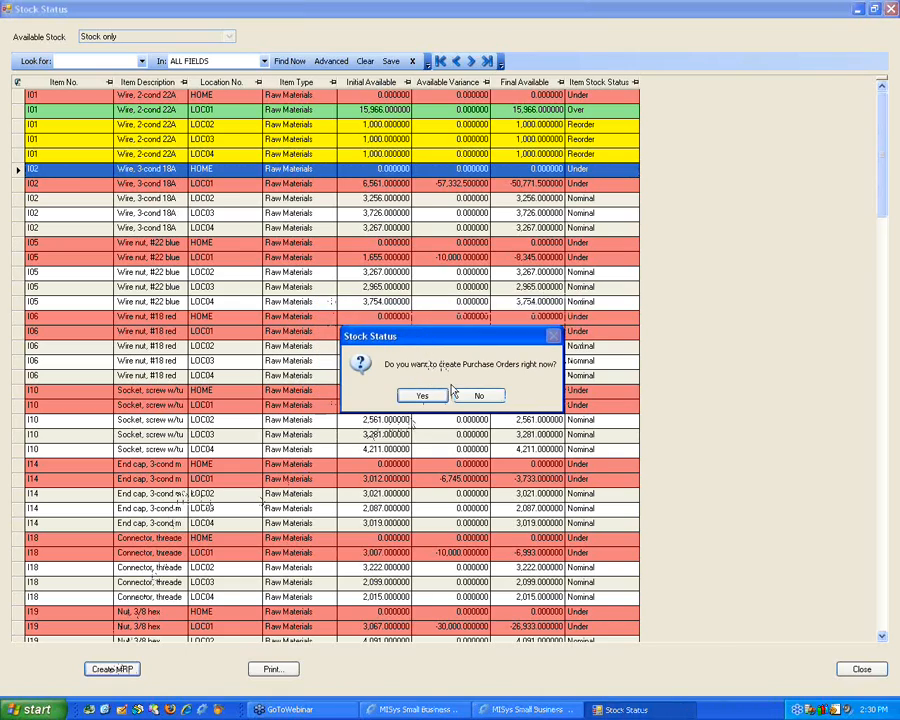
pyautogui.click(424, 396)
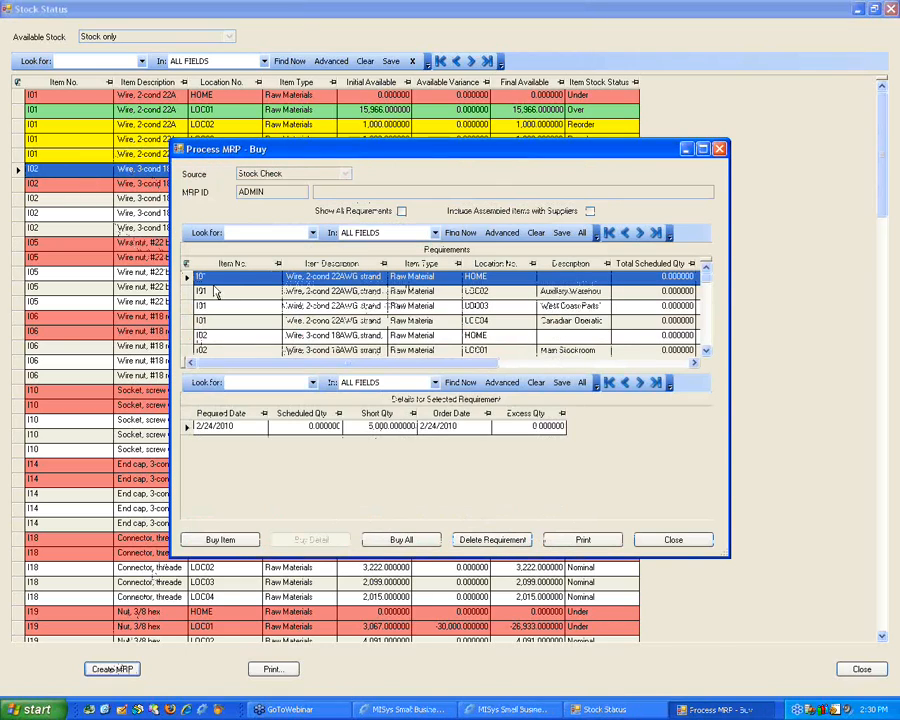
# Step: Create purchase order P11 without releasing it for item I01 at LOC03, using supplier Exide Industrial Batteries
pyautogui.click(185, 291)
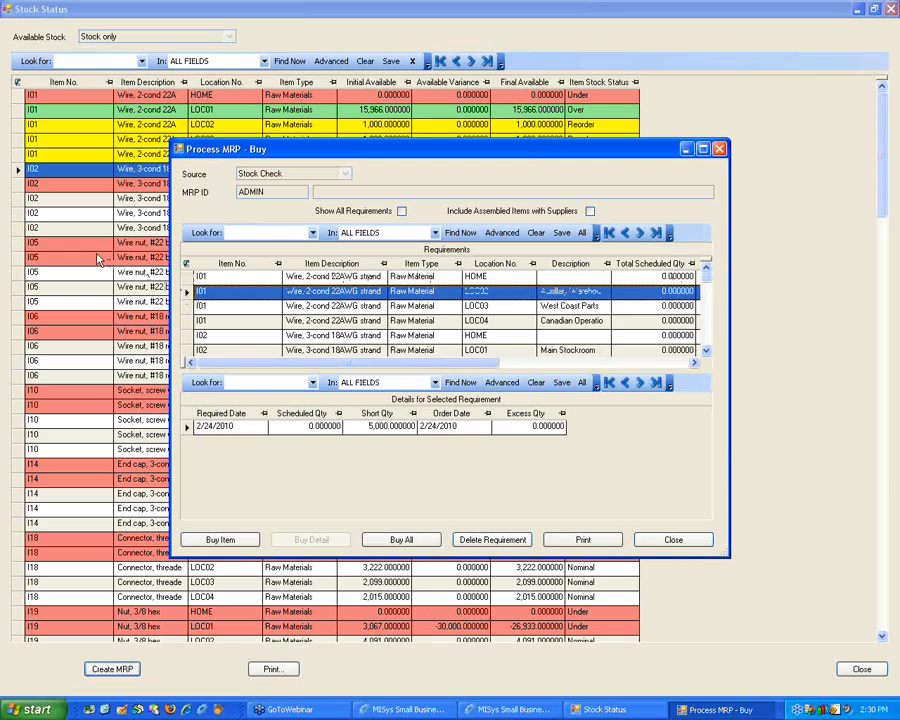
pyautogui.click(187, 306)
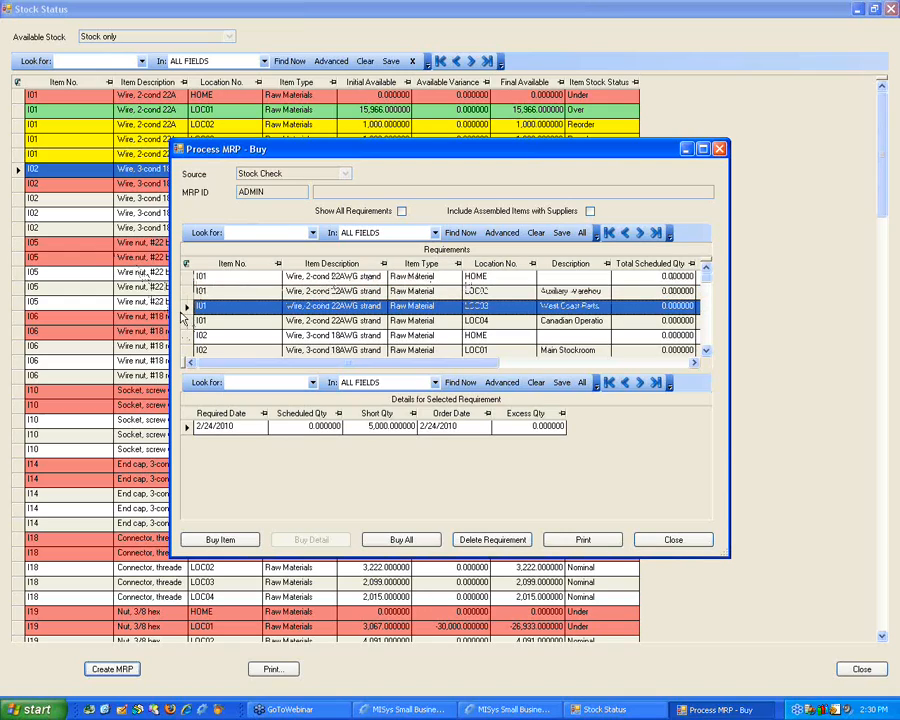
pyautogui.click(218, 540)
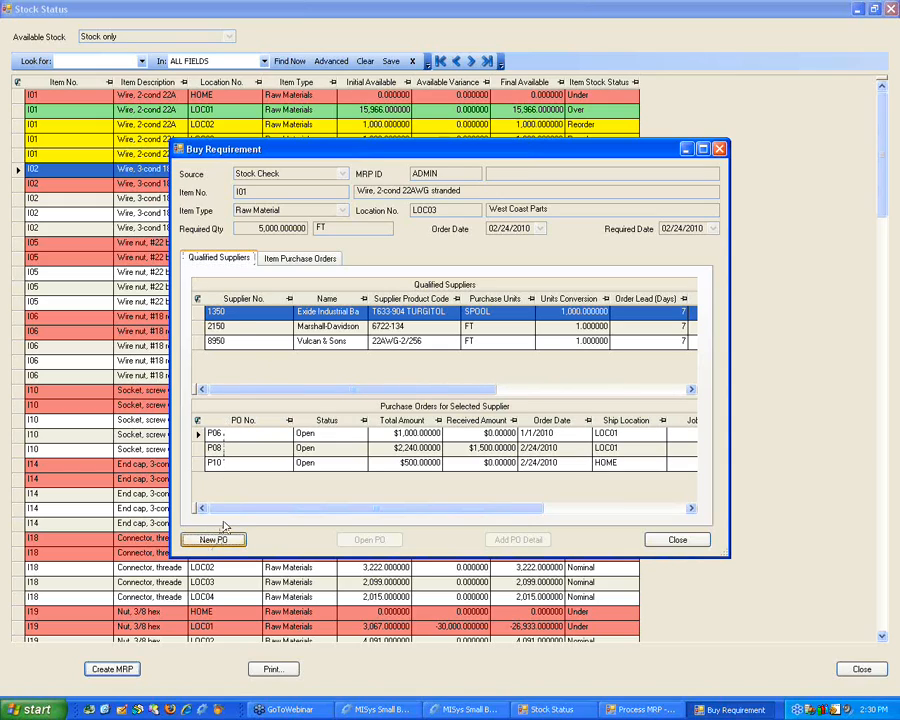
pyautogui.click(226, 540)
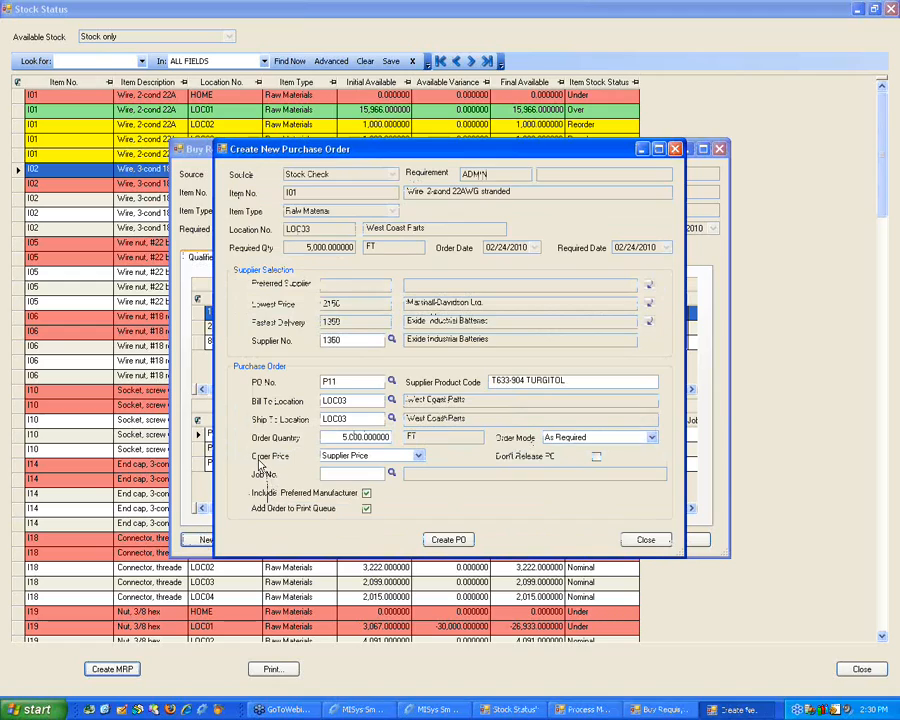
pyautogui.click(385, 437)
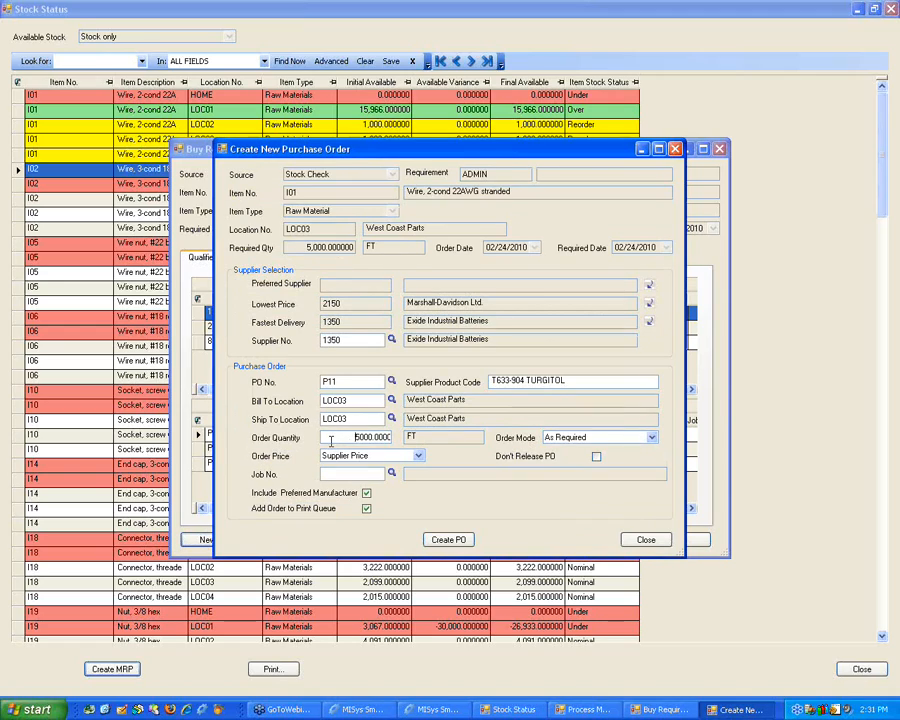
pyautogui.click(352, 341)
pyautogui.click(437, 538)
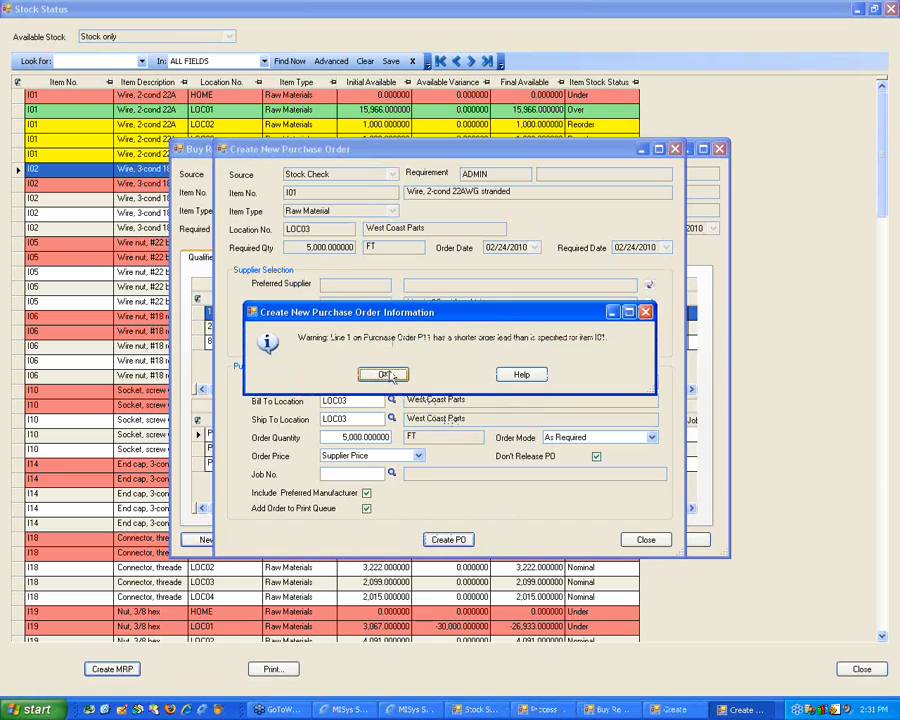
pyautogui.click(396, 374)
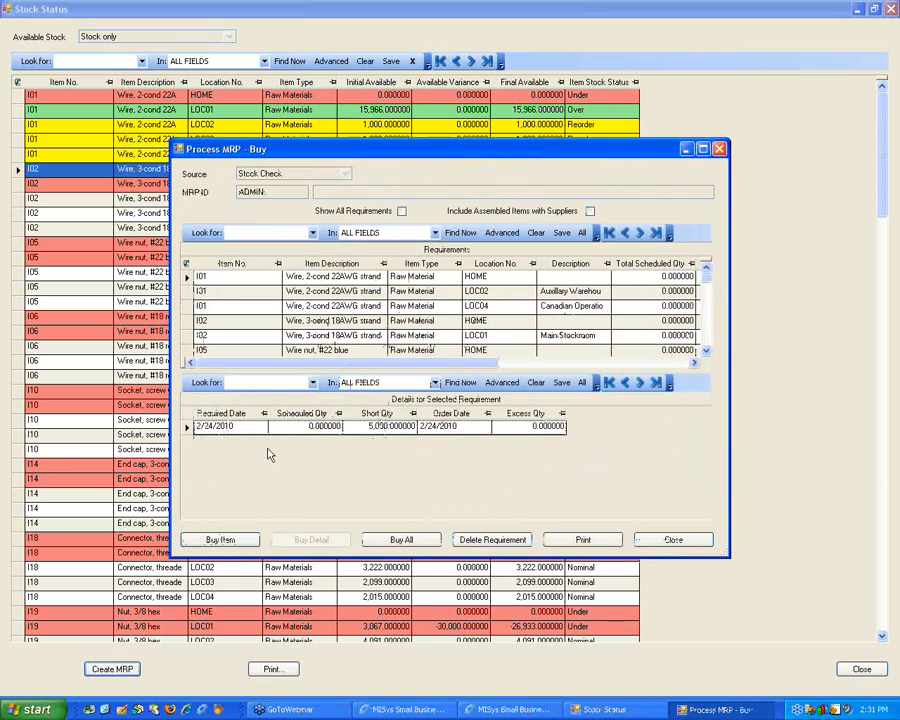
# Step: Review adding the I01 requirement at HOME as a detail to purchase order P10, then close the MRP and decline production orders
pyautogui.click(186, 279)
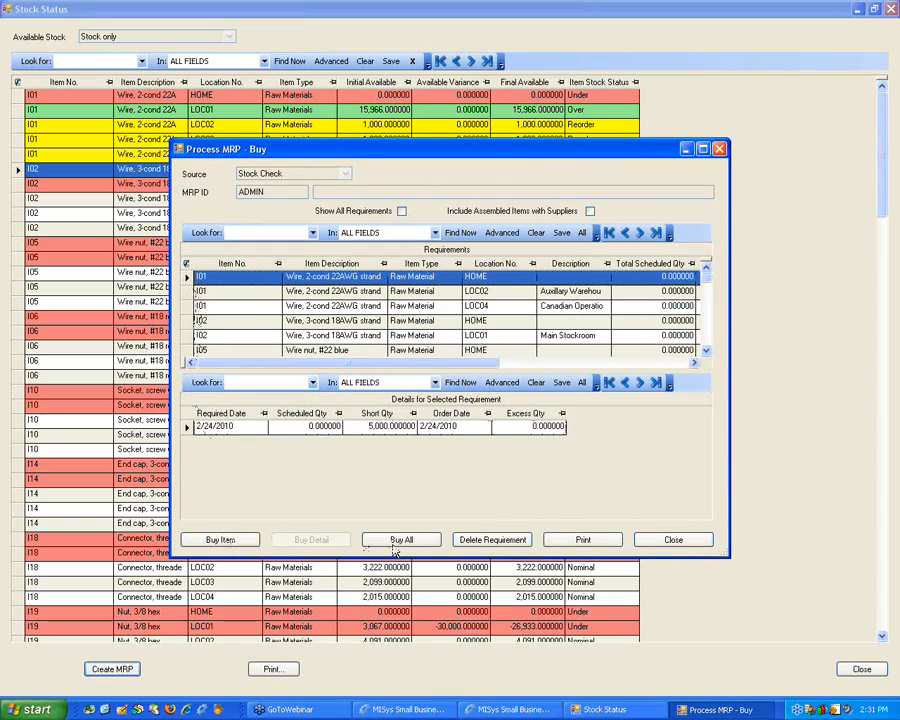
pyautogui.click(240, 541)
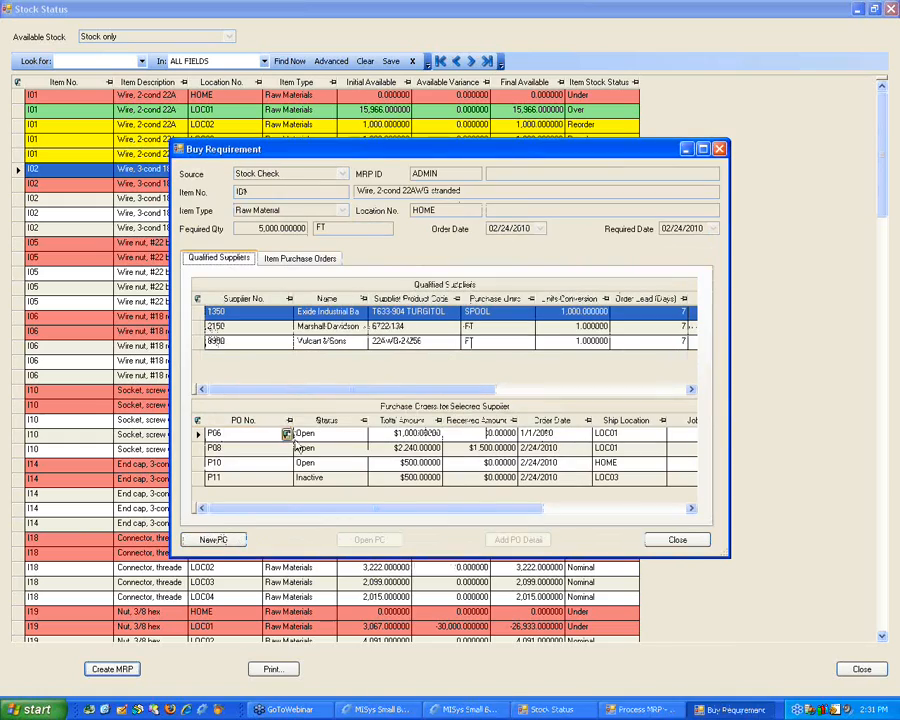
pyautogui.click(296, 261)
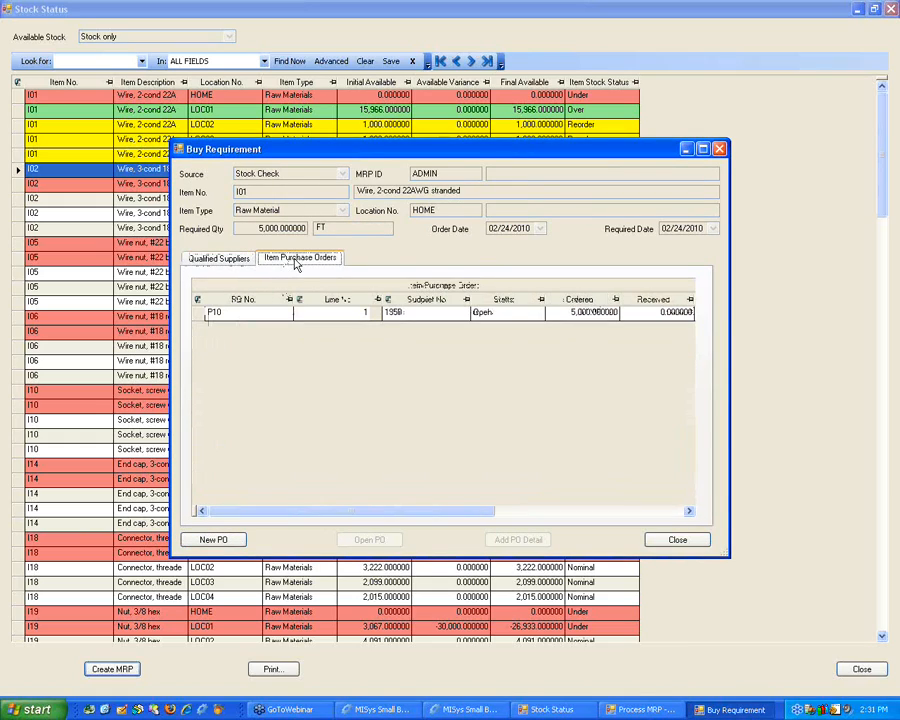
pyautogui.click(203, 314)
pyautogui.click(500, 539)
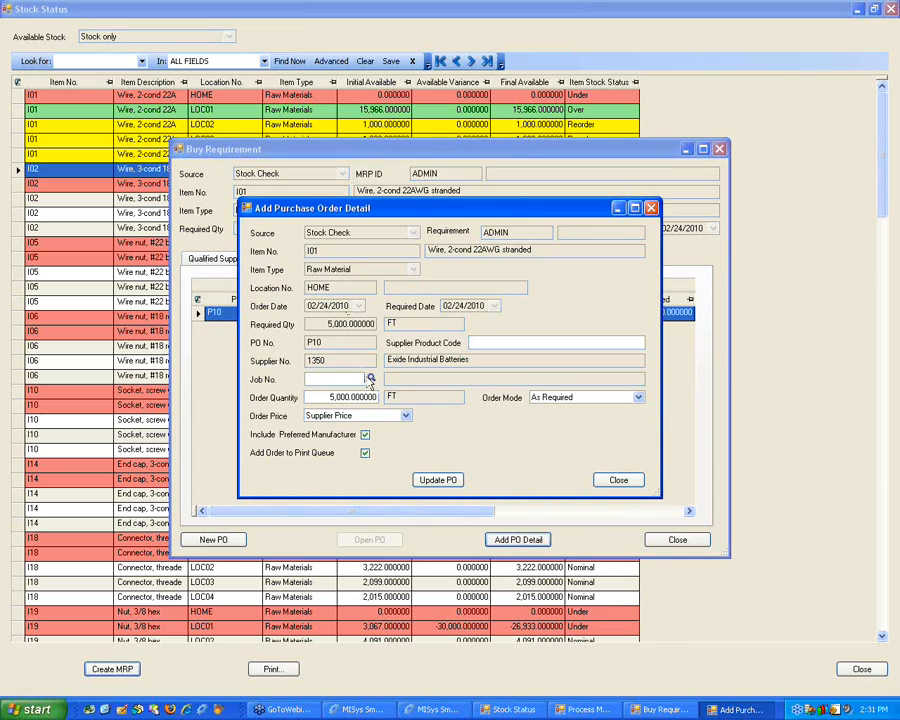
pyautogui.click(614, 480)
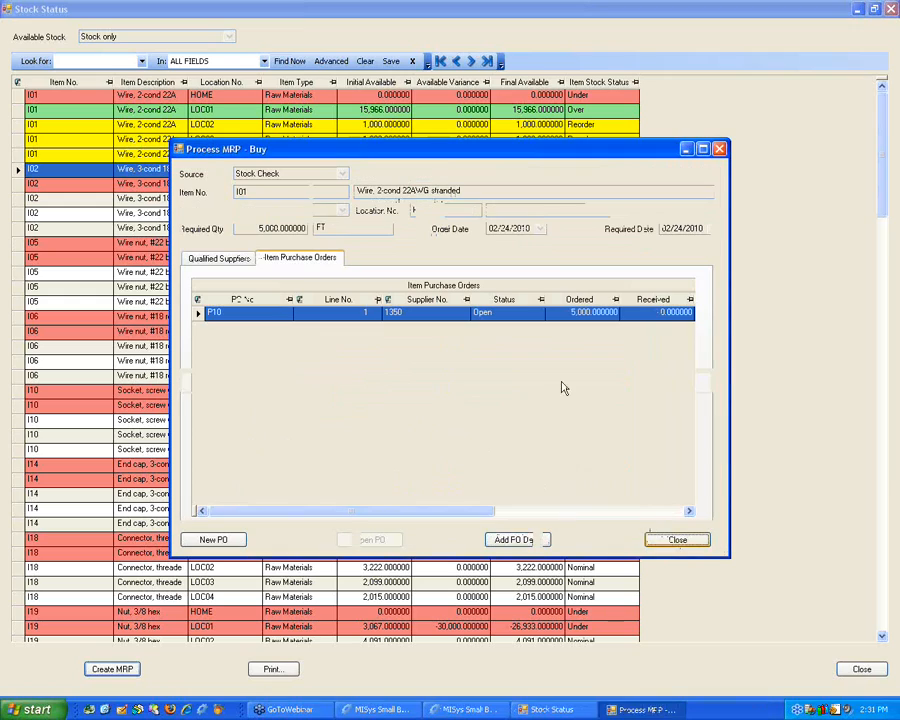
pyautogui.click(655, 542)
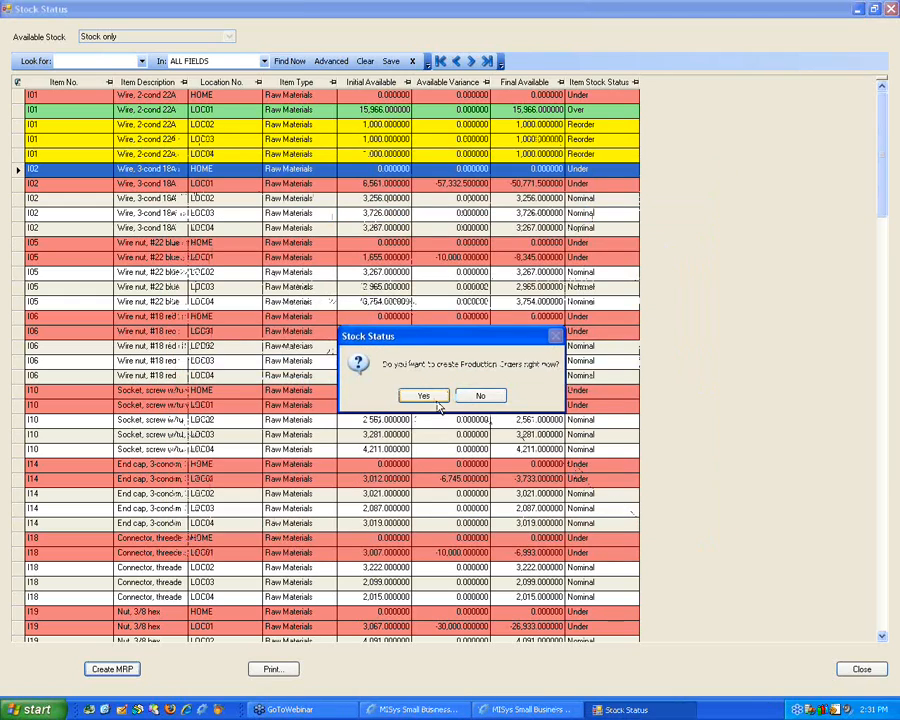
pyautogui.click(470, 396)
# Step: Minimize the stock status and open purchase order P10 from the list of purchase orders in Purchasing
pyautogui.click(857, 10)
pyautogui.click(58, 568)
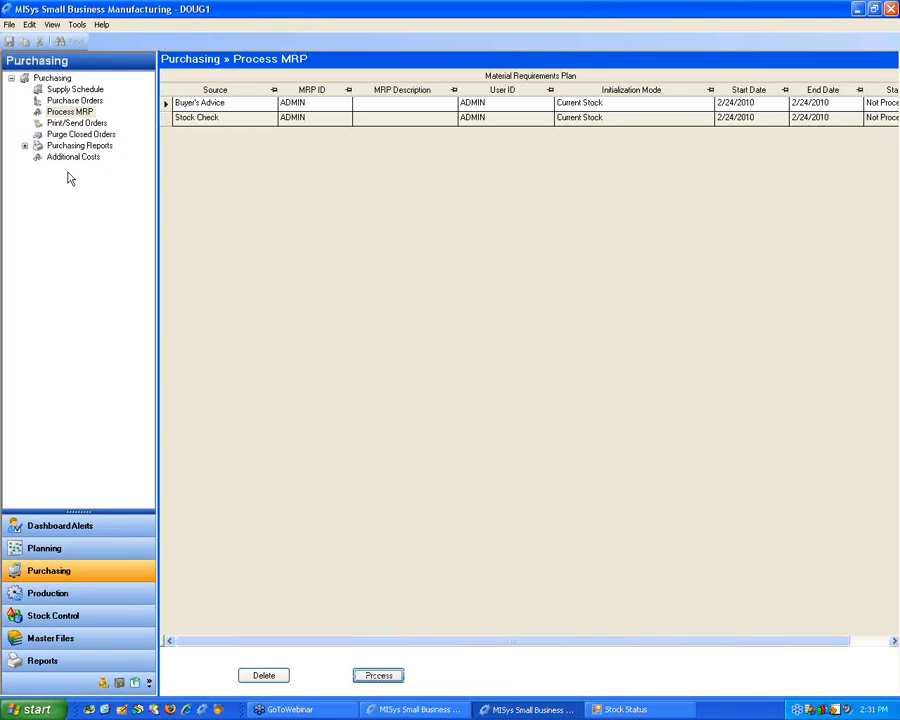
pyautogui.click(70, 101)
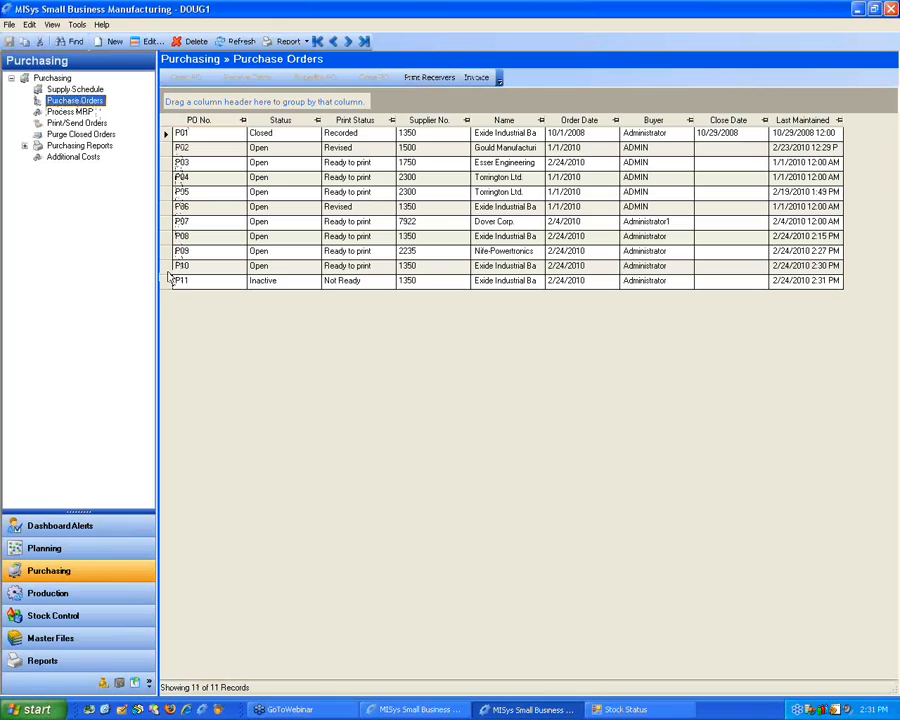
pyautogui.click(167, 266)
pyautogui.doubleClick(168, 269)
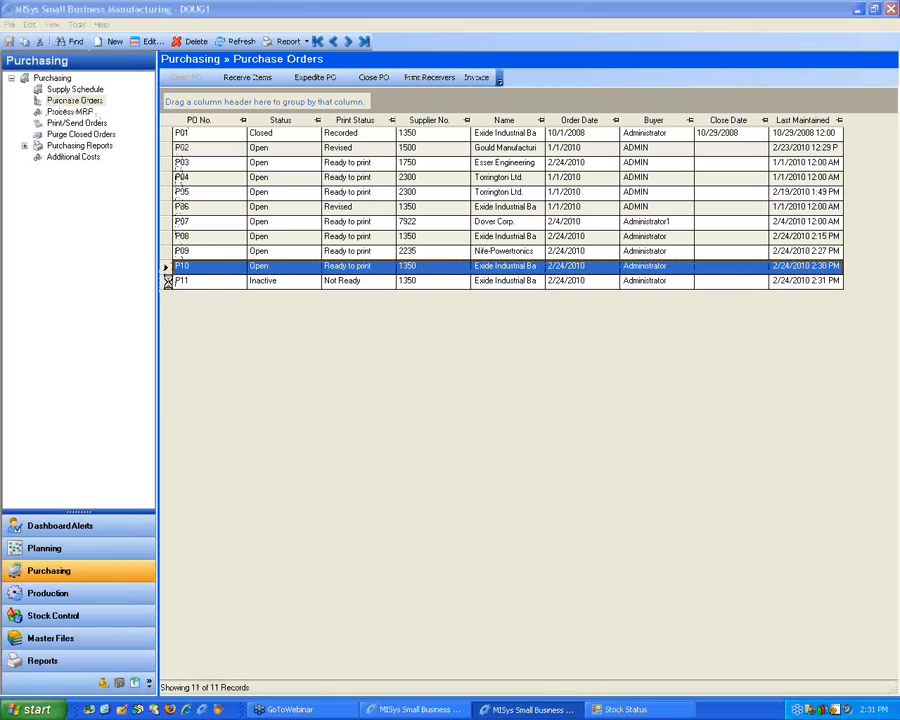
# Step: Add a Comment detail line with the text 123456 to purchase order P10 and enable automatic creation of new lines
pyautogui.rightClick(234, 426)
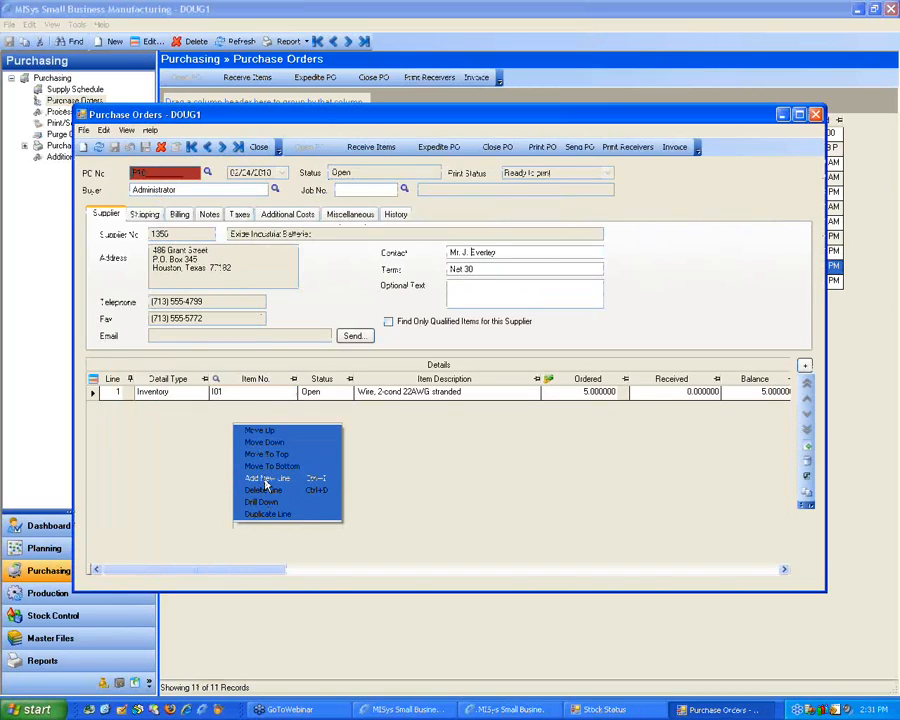
pyautogui.click(265, 480)
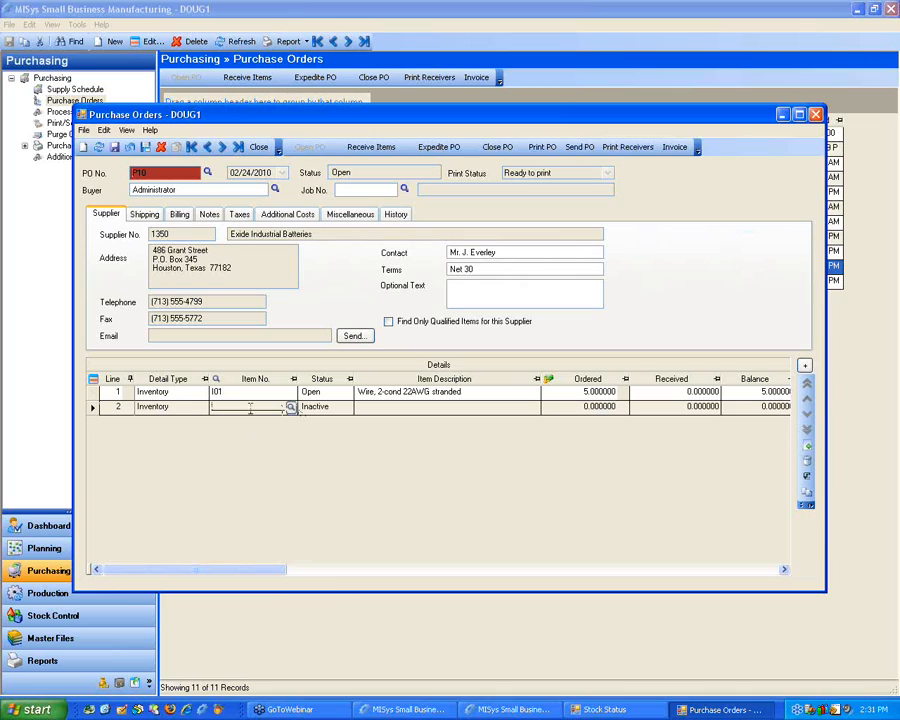
pyautogui.click(201, 408)
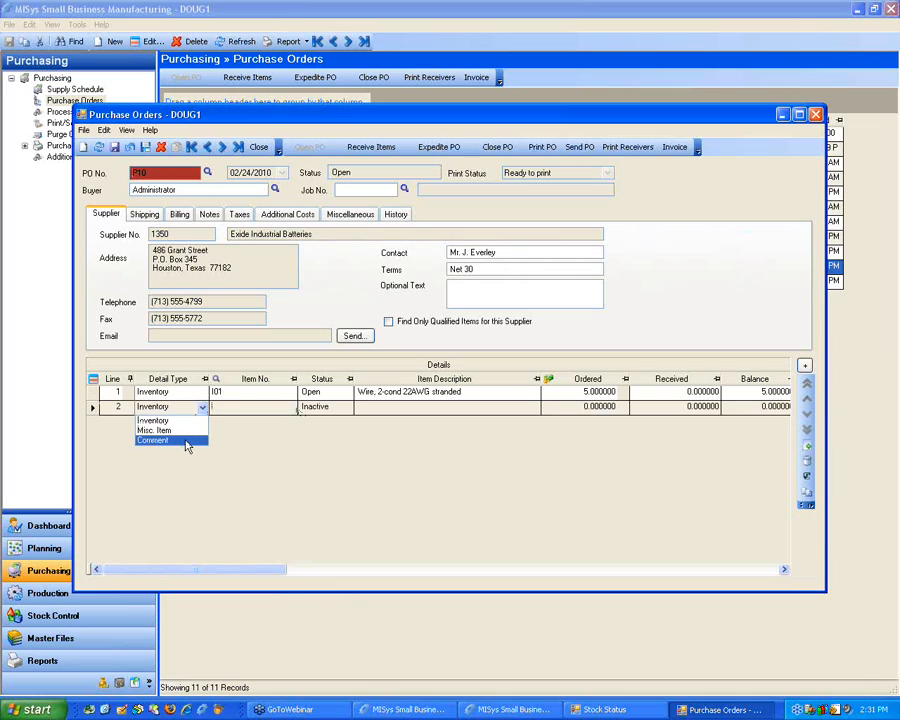
pyautogui.click(186, 442)
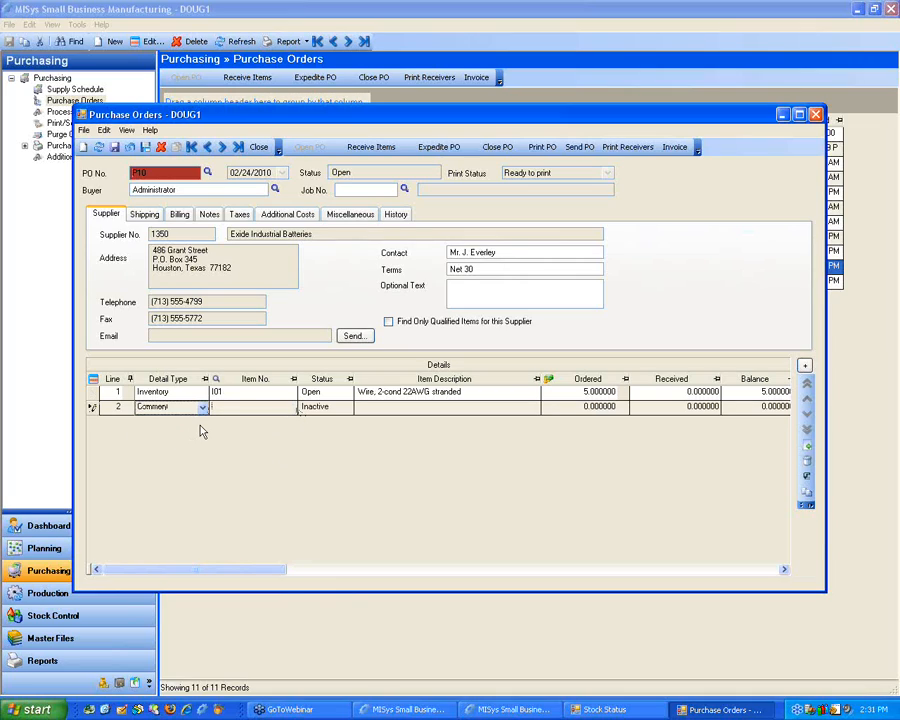
pyautogui.press('Tab')
pyautogui.press('Tab')
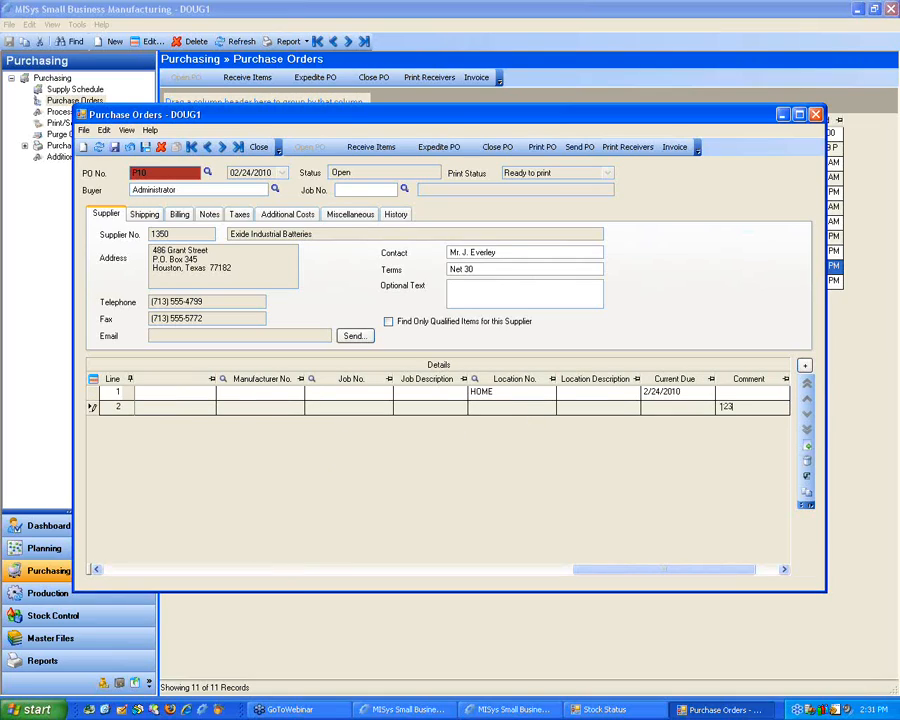
pyautogui.press('Tab')
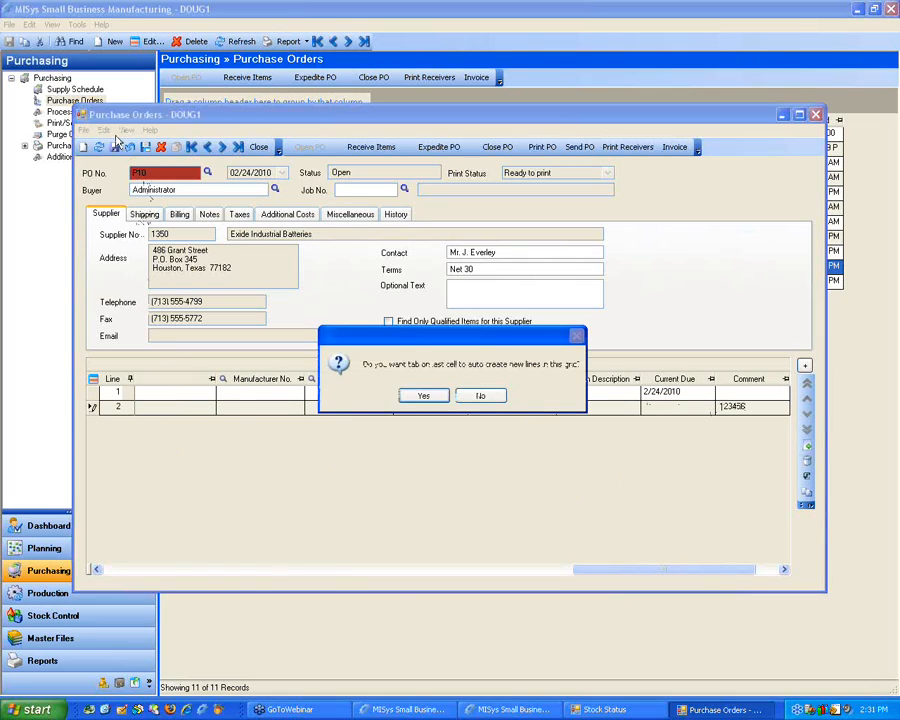
pyautogui.click(422, 394)
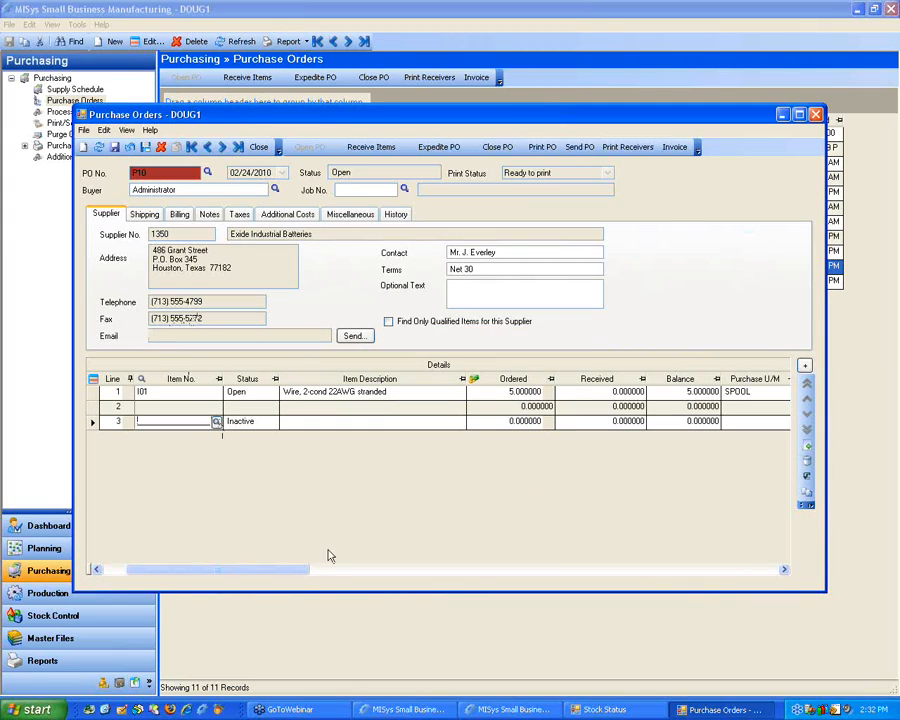
# Step: Try to save purchase order P10 on closing, then select the blank third detail line and close the order without saving
pyautogui.click(816, 115)
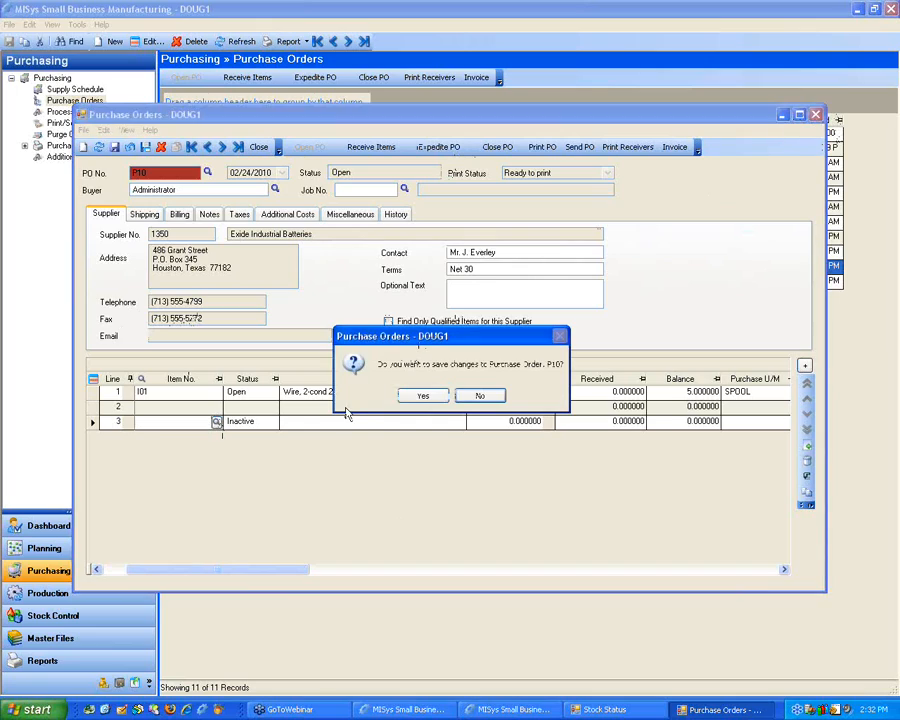
pyautogui.click(423, 397)
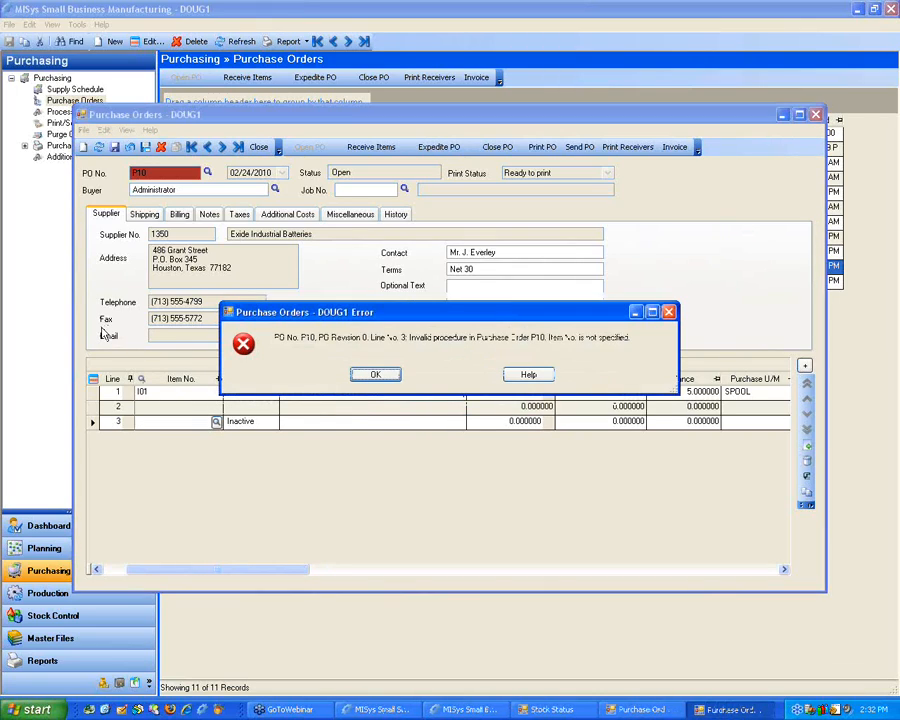
pyautogui.click(375, 375)
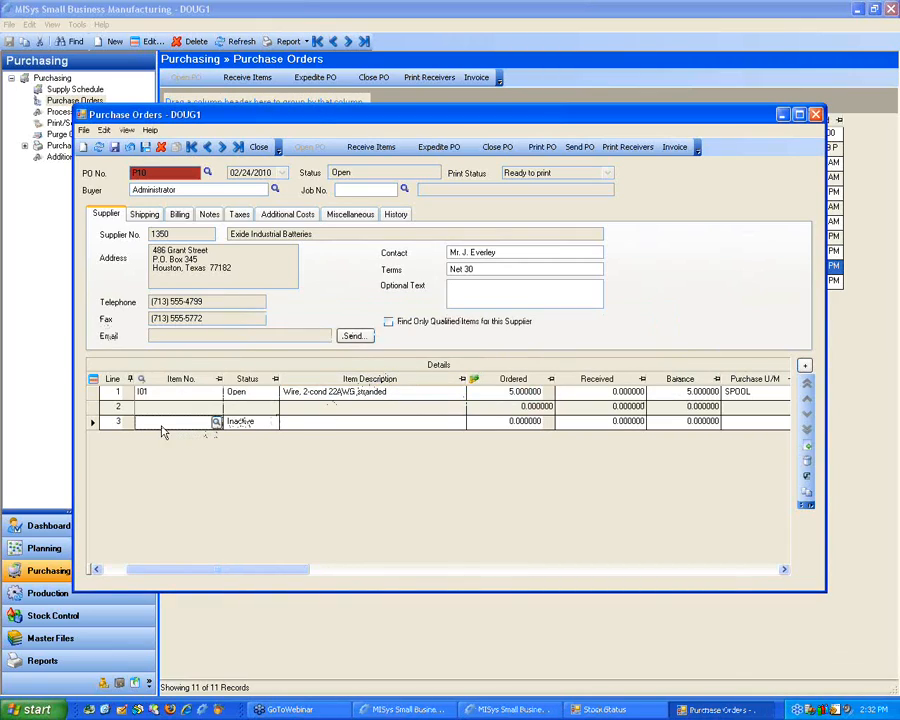
pyautogui.click(92, 421)
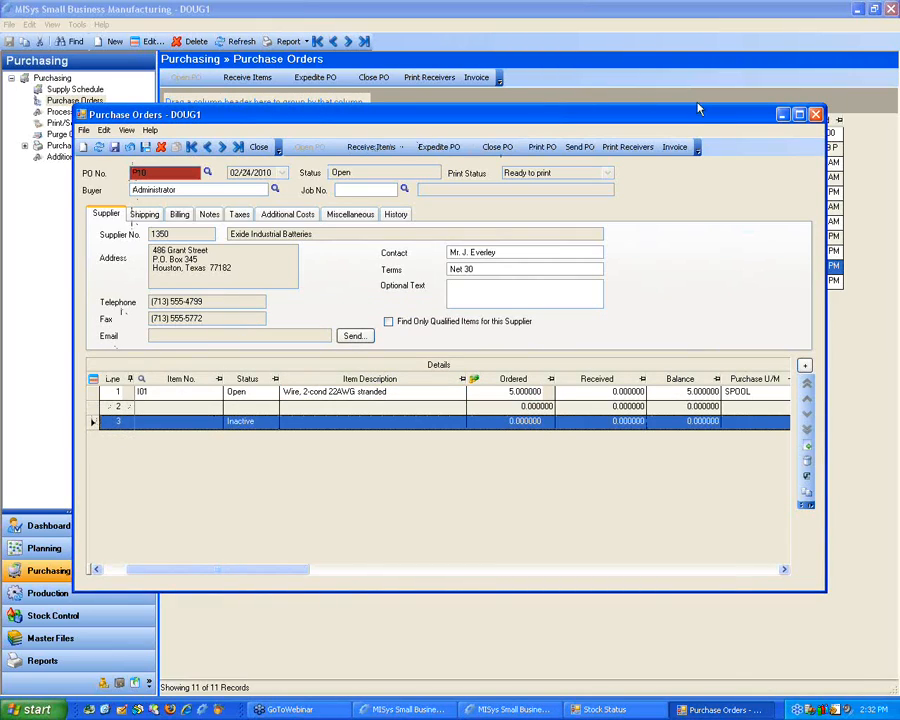
pyautogui.click(814, 115)
pyautogui.click(460, 400)
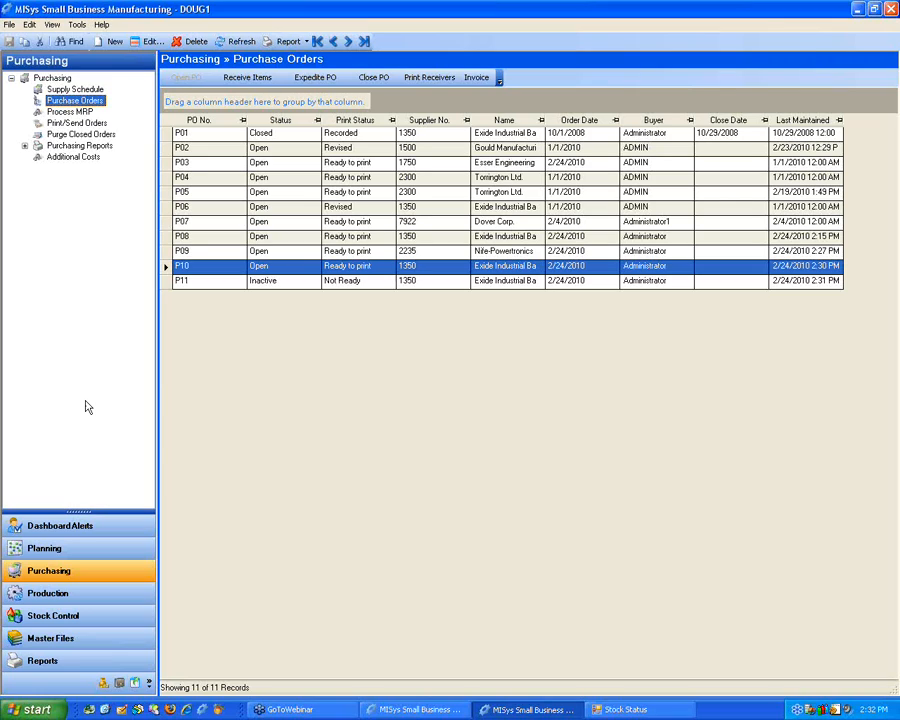
# Step: Open the Current POs dashboard alert and review its configuration, proceeding past the data source and allowed actions
pyautogui.click(70, 525)
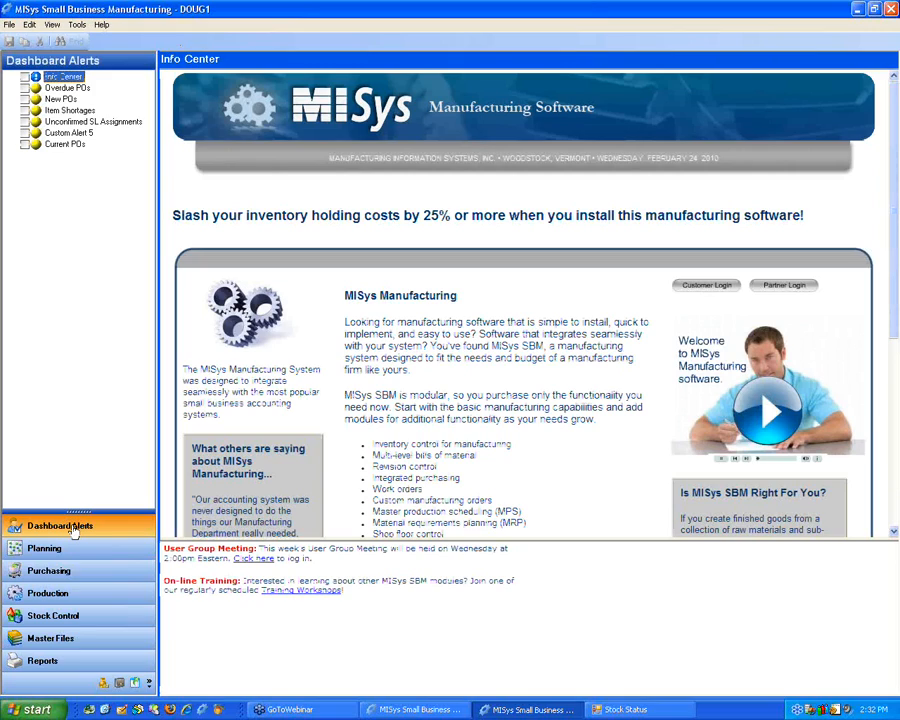
pyautogui.click(64, 145)
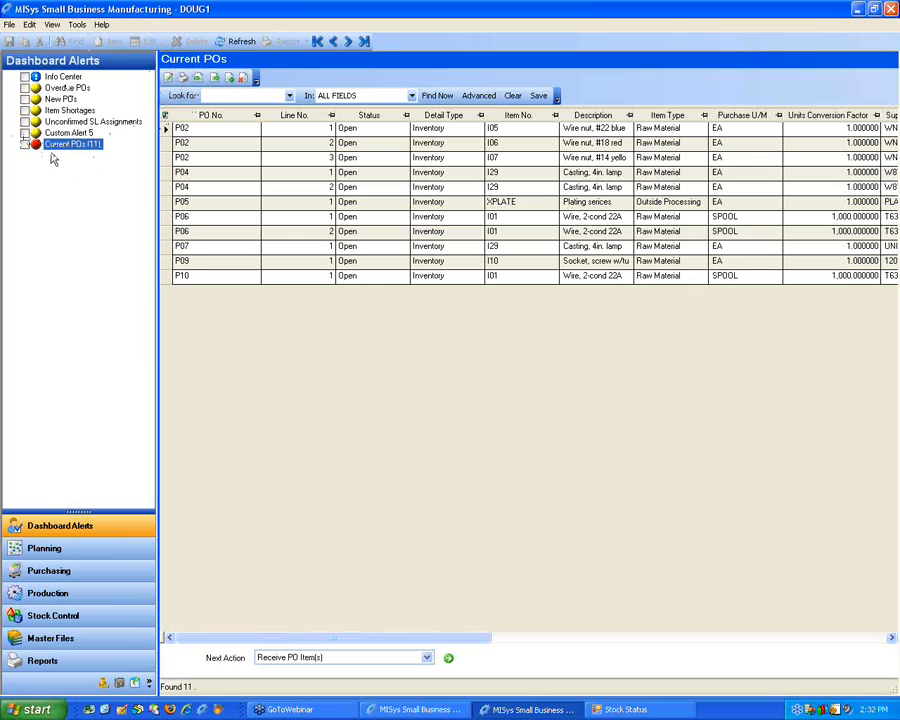
pyautogui.click(169, 79)
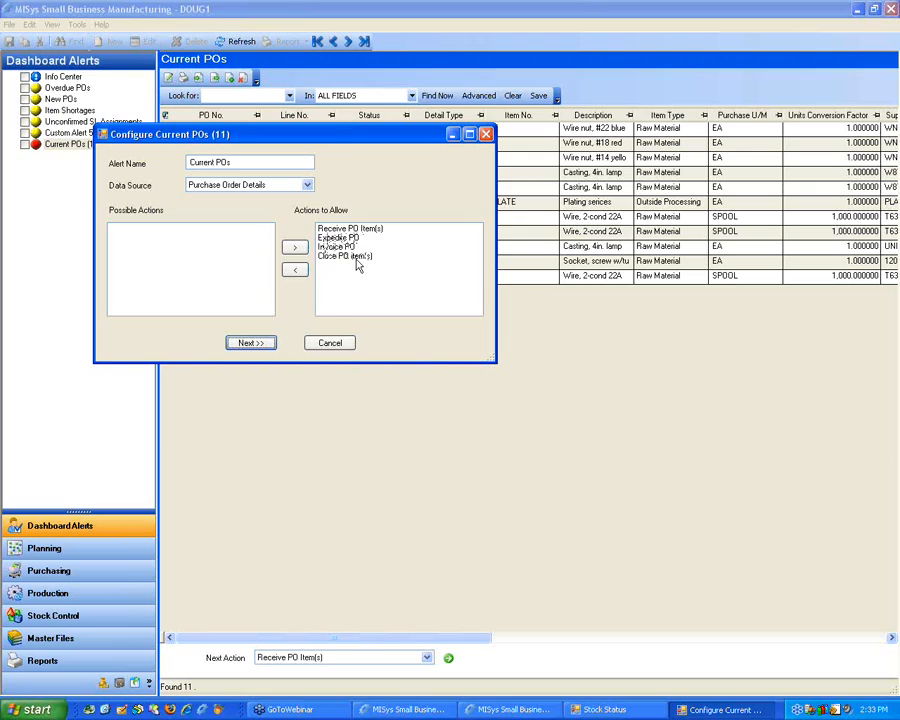
pyautogui.click(248, 345)
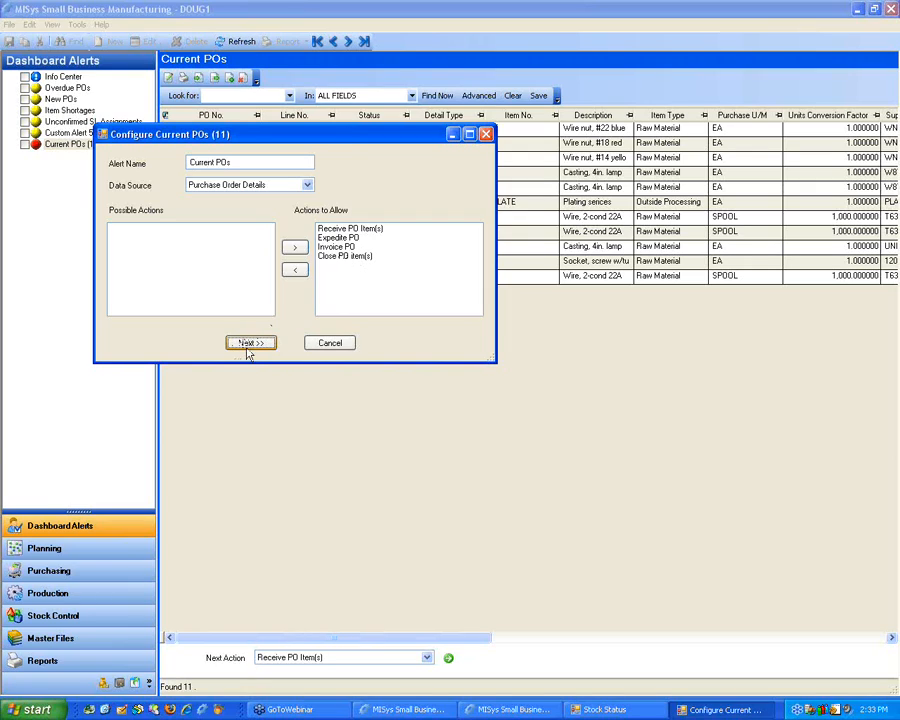
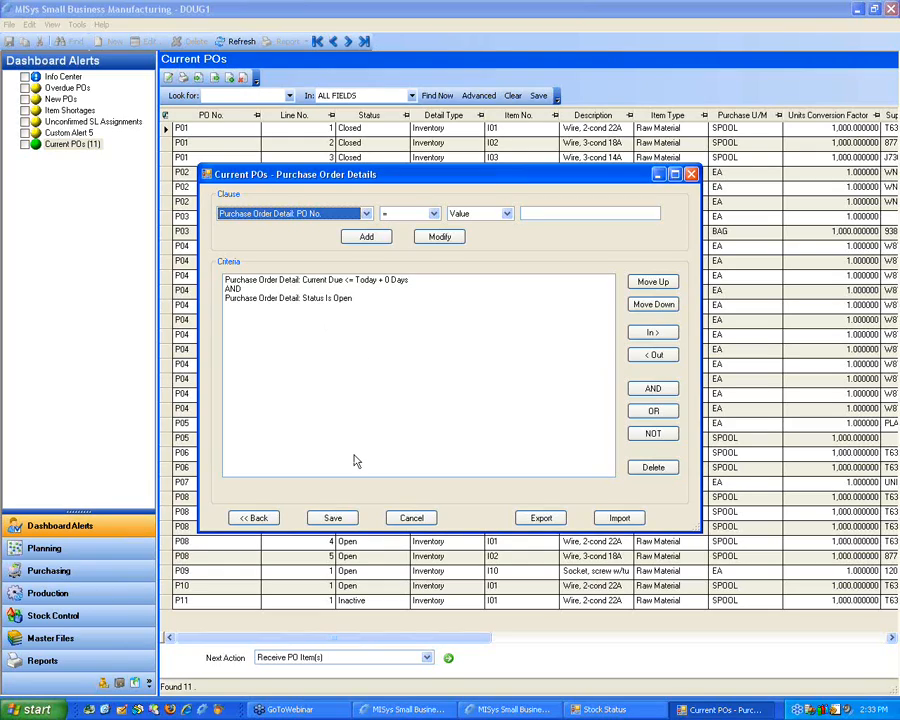
# Step: Save the Current POs alert with its criteria and start receiving items for line 1 of purchase order P02 from the alert list
pyautogui.click(338, 518)
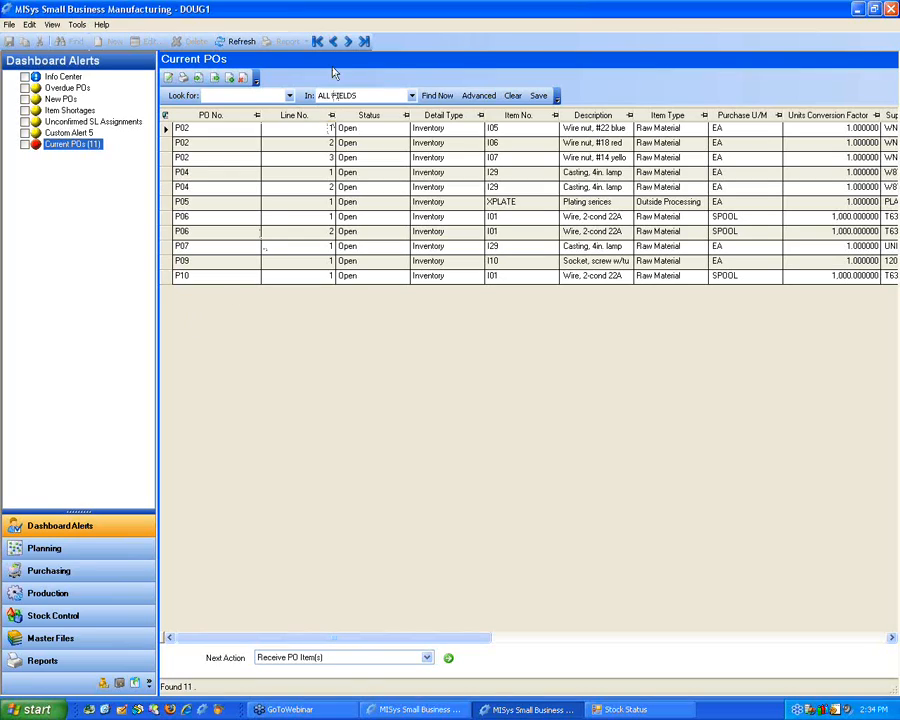
pyautogui.click(168, 130)
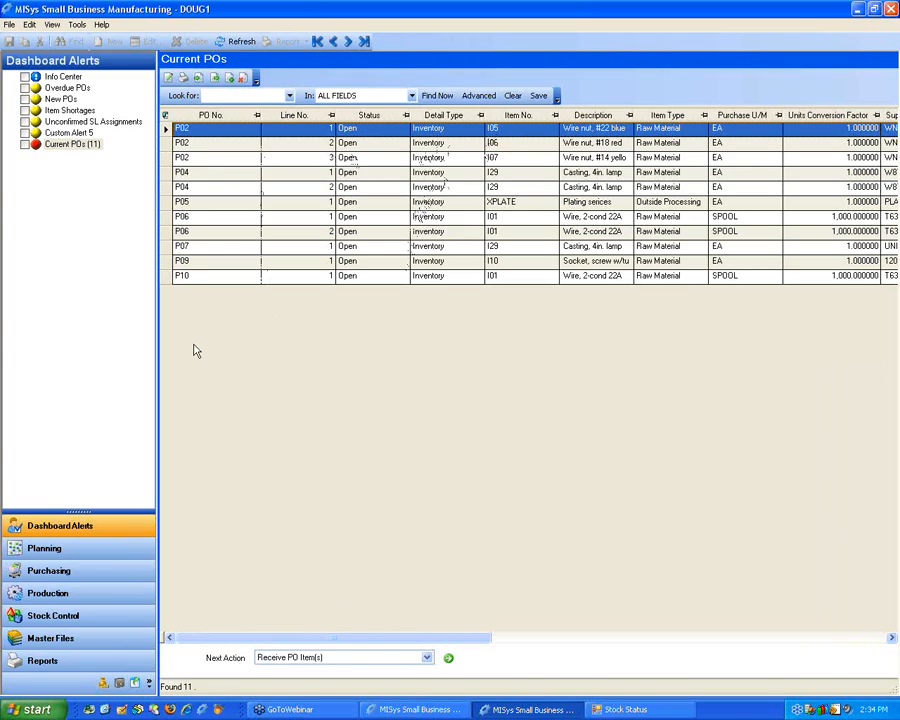
pyautogui.click(428, 660)
pyautogui.click(428, 660)
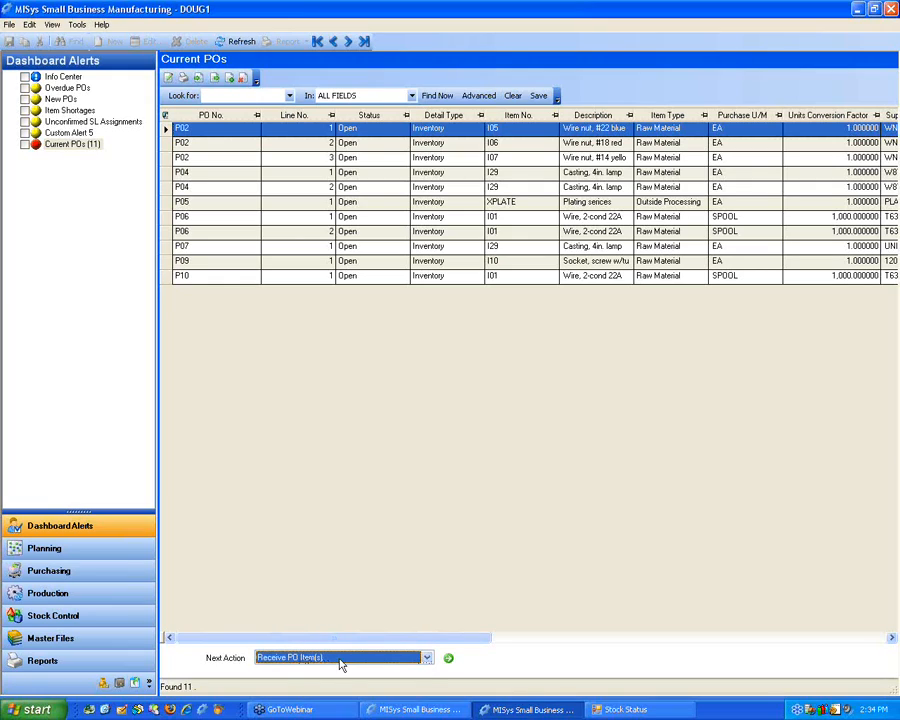
pyautogui.click(449, 661)
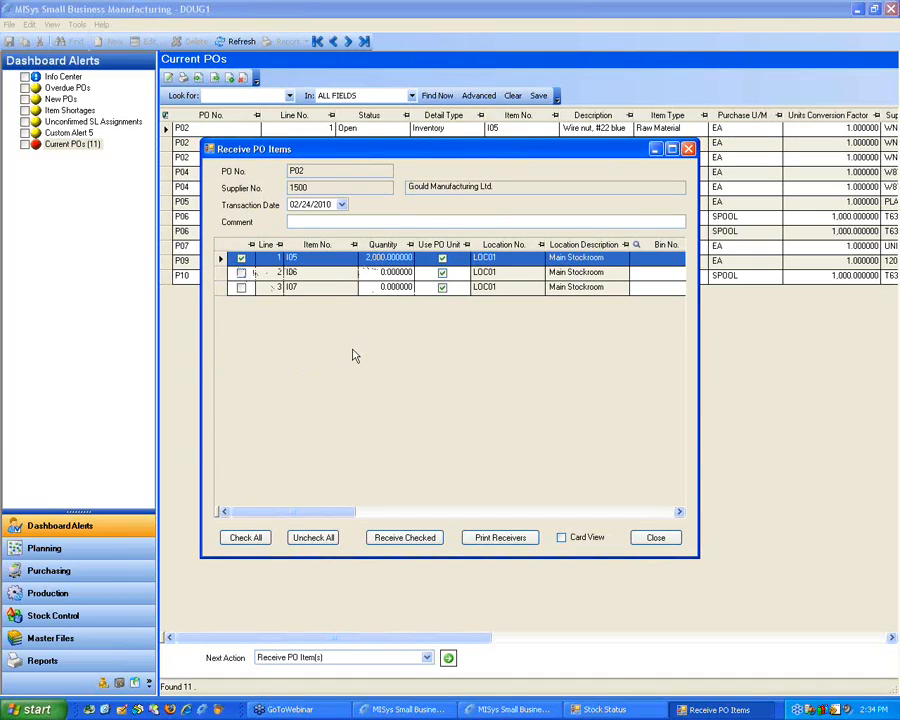
# Step: Receive the checked 2,000 units of item I05 on purchase order P02 and close the receiving window and receiver report
pyautogui.click(397, 538)
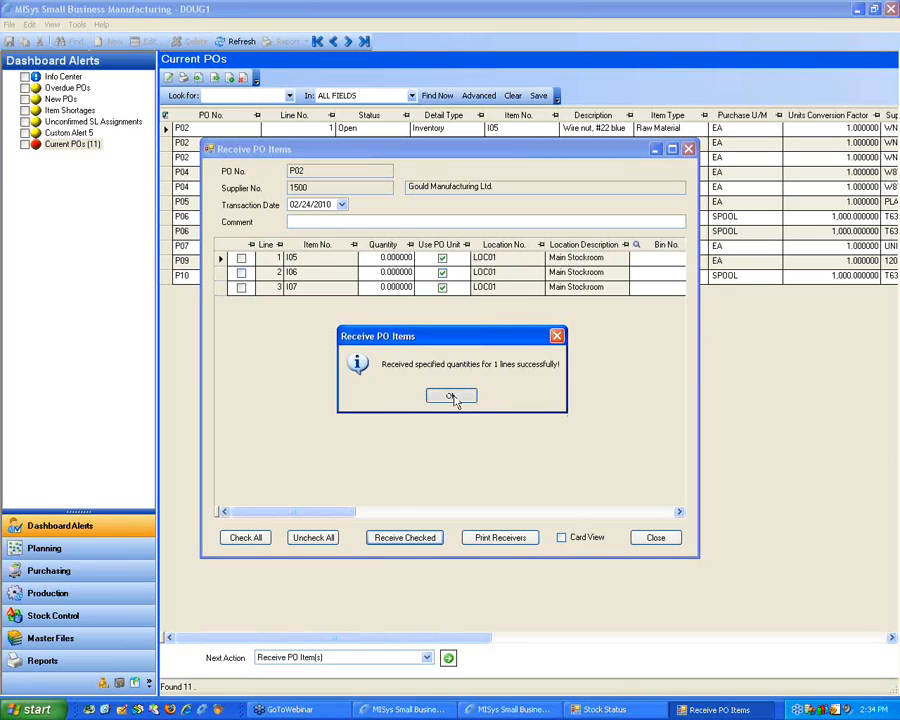
pyautogui.click(452, 397)
pyautogui.click(647, 542)
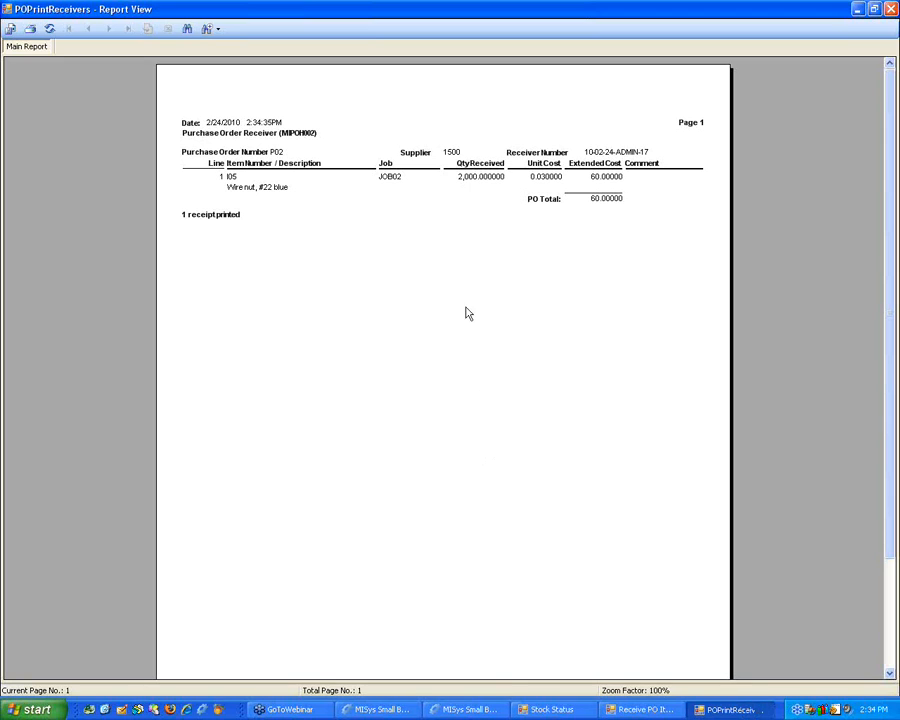
pyautogui.click(890, 9)
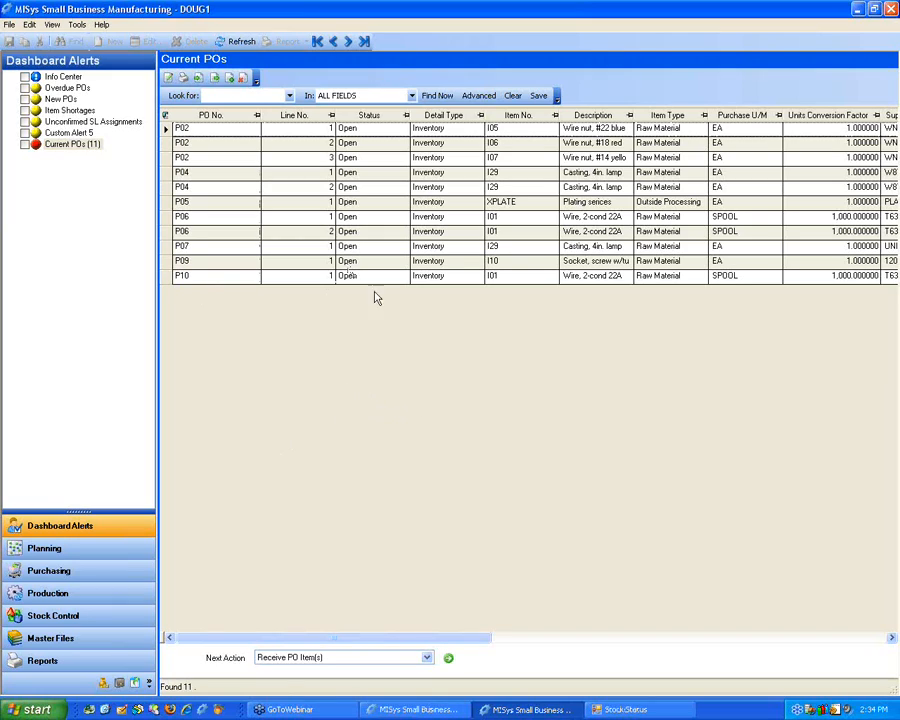
# Step: Select line 1 of purchase order P04 in the Current POs list and set its next action to Expedite PO
pyautogui.moveTo(342, 638); pyautogui.dragTo(308, 642)
pyautogui.click(166, 174)
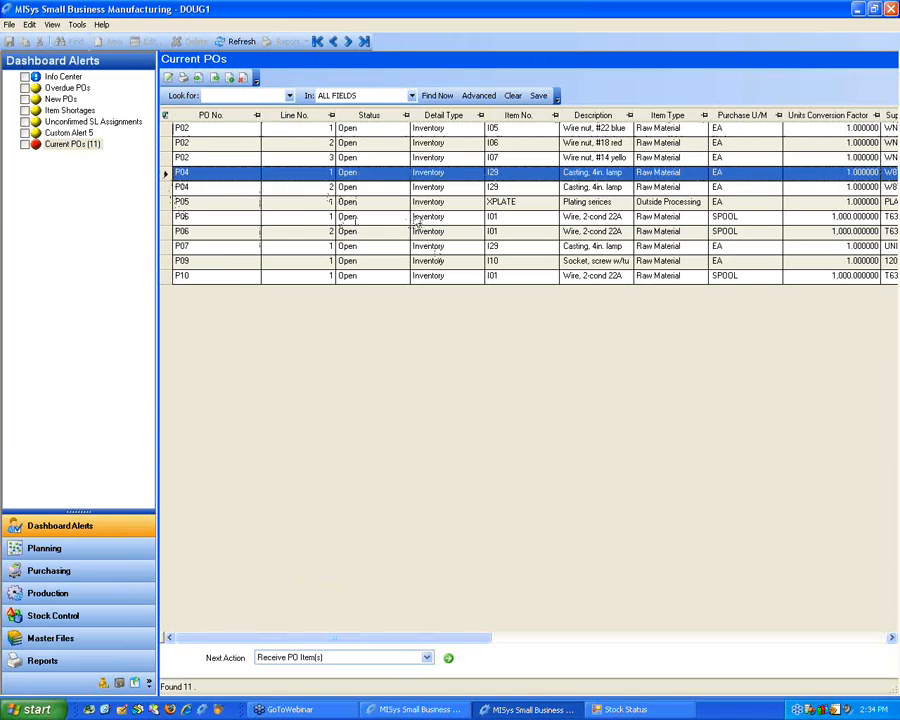
pyautogui.click(426, 657)
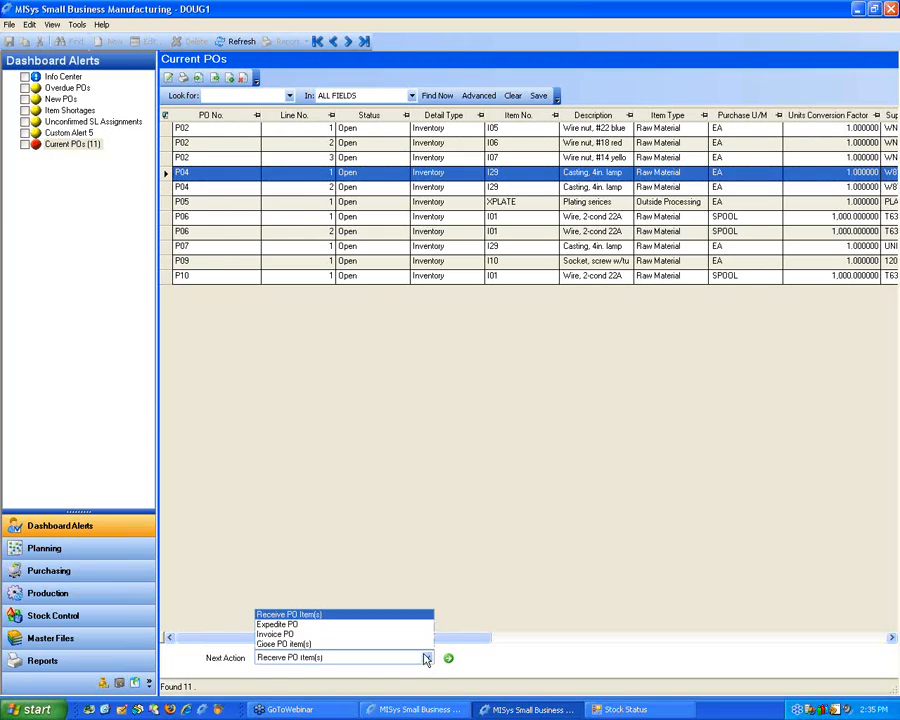
pyautogui.click(322, 624)
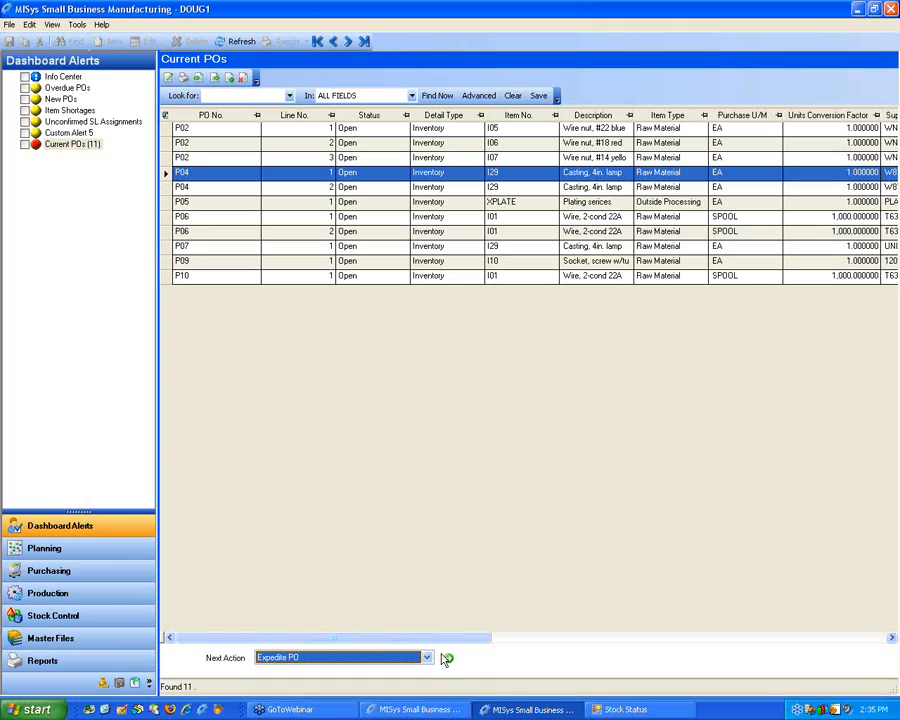
pyautogui.click(471, 559)
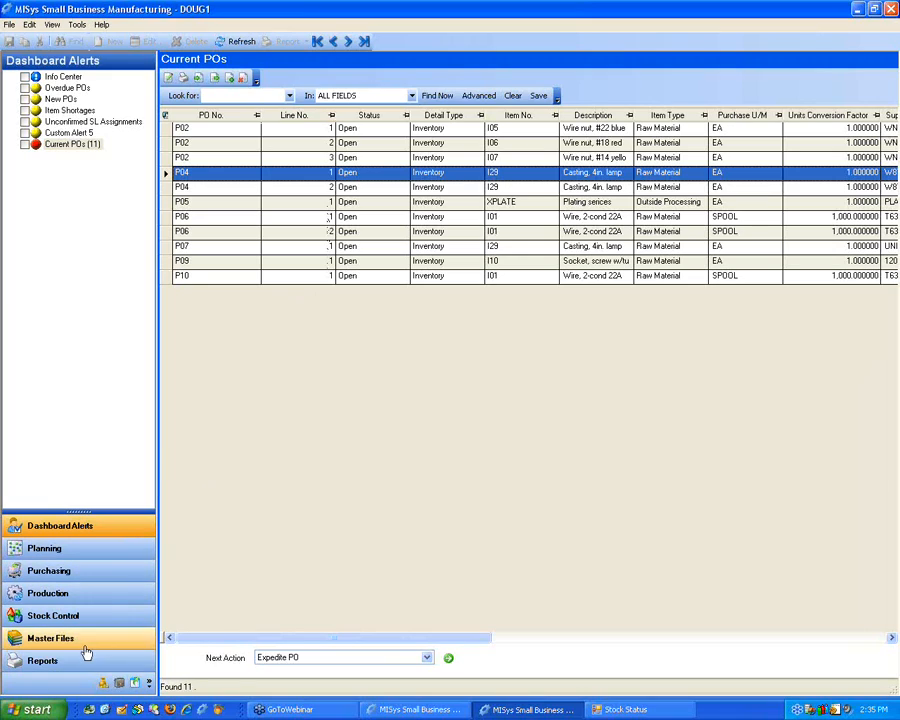
# Step: Open the Supply Schedule in Purchasing, reveal the Gantt view options and show the schedule by items
pyautogui.click(66, 568)
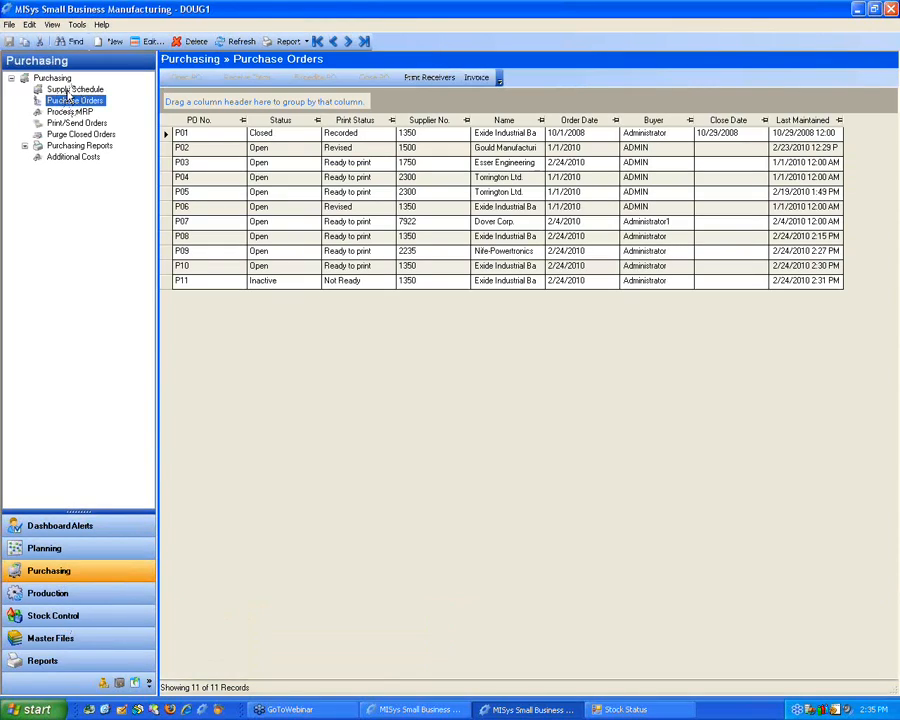
pyautogui.click(69, 90)
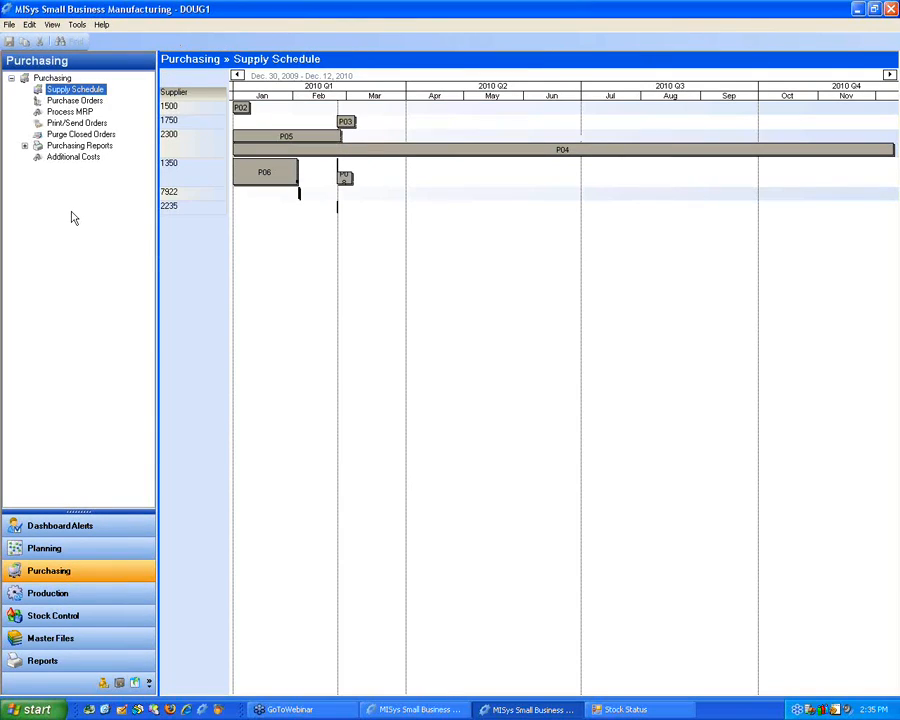
pyautogui.moveTo(82, 509); pyautogui.dragTo(82, 478)
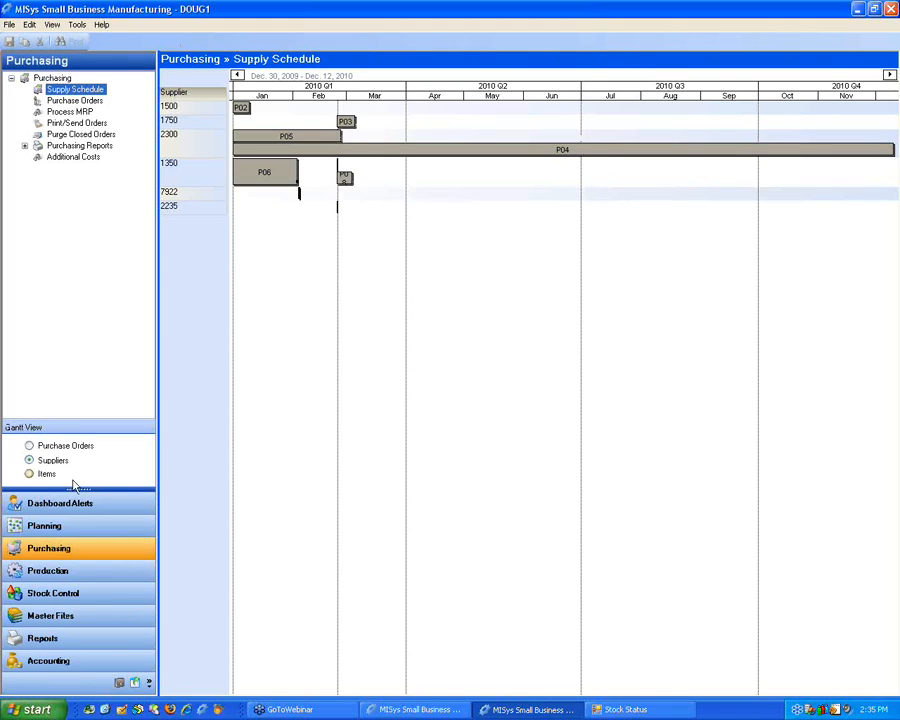
pyautogui.click(30, 474)
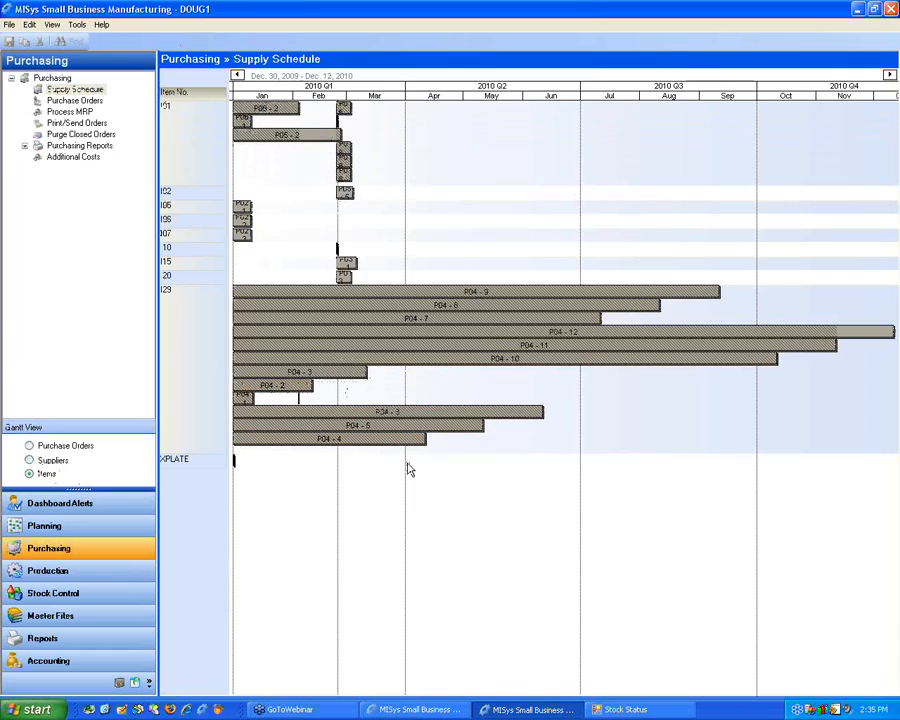
# Step: Extend line 7 of purchase order P04 under item I29 to 8/3/2010 as a supplier-initiated date change, and save the schedule
pyautogui.moveTo(324, 98); pyautogui.dragTo(251, 99)
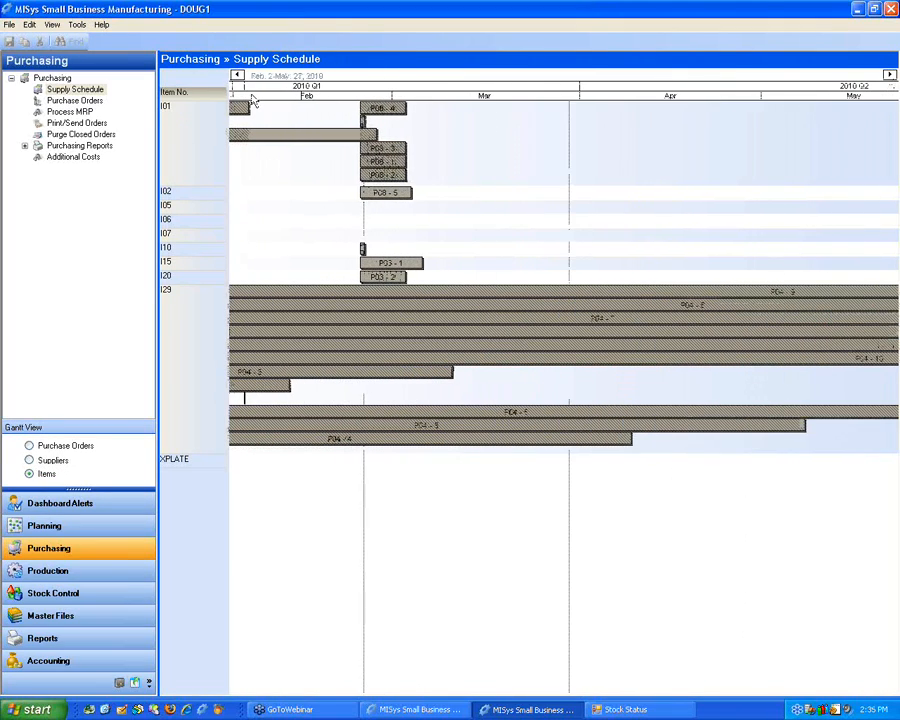
pyautogui.moveTo(460, 100); pyautogui.dragTo(380, 100)
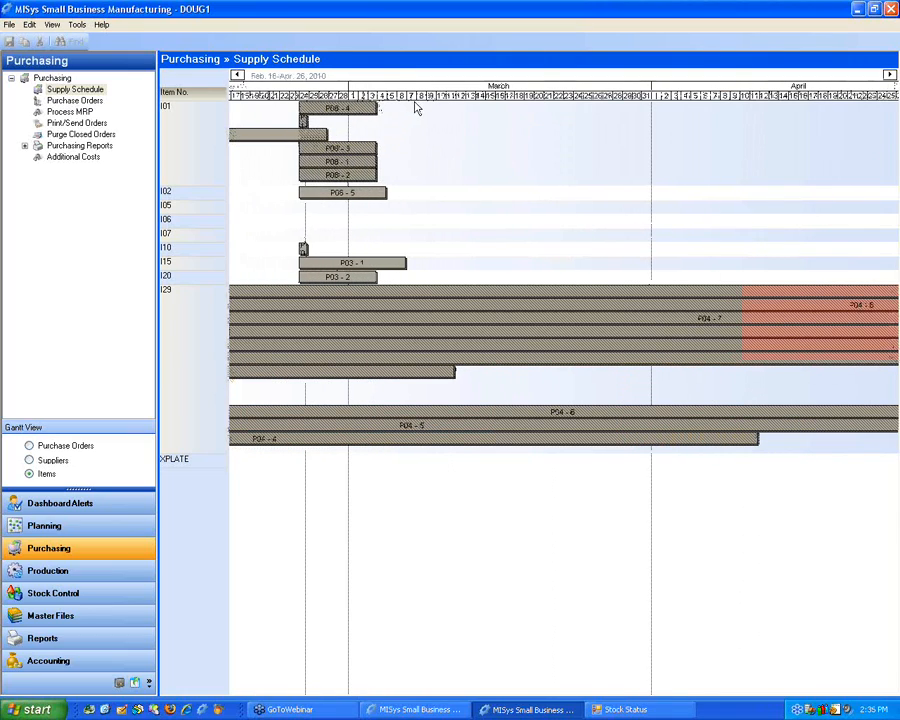
pyautogui.moveTo(377, 107)
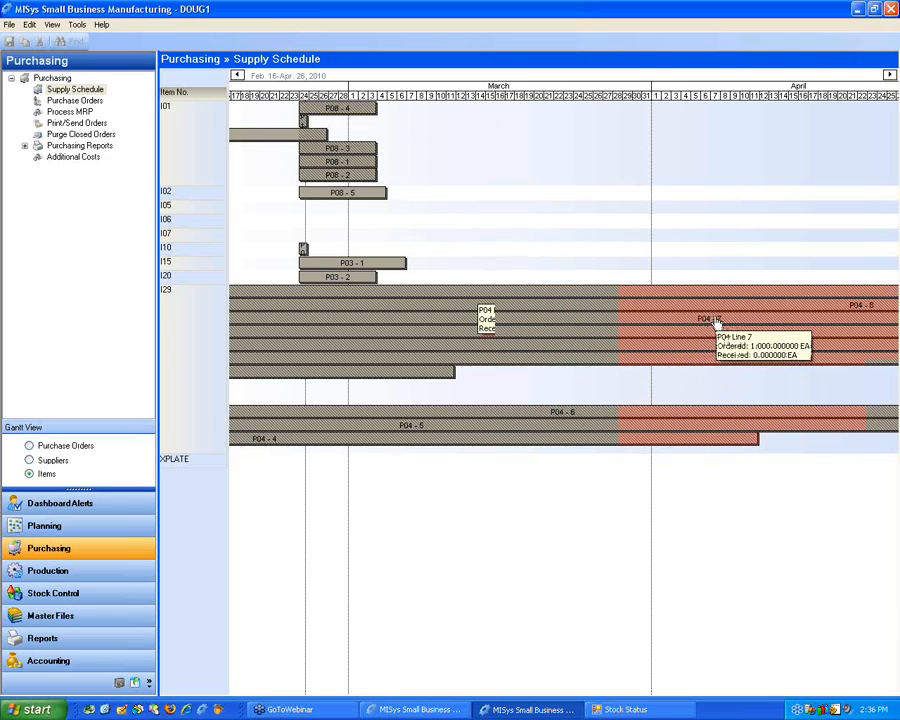
pyautogui.click(889, 75)
pyautogui.click(889, 75)
pyautogui.click(889, 75)
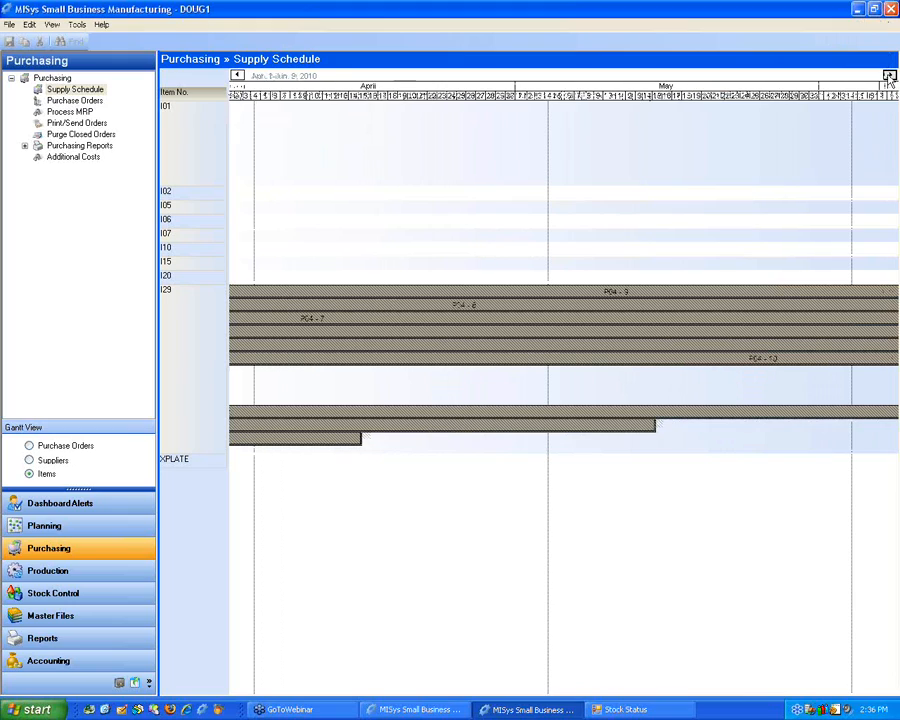
pyautogui.click(889, 75)
pyautogui.click(889, 75)
pyautogui.click(889, 75)
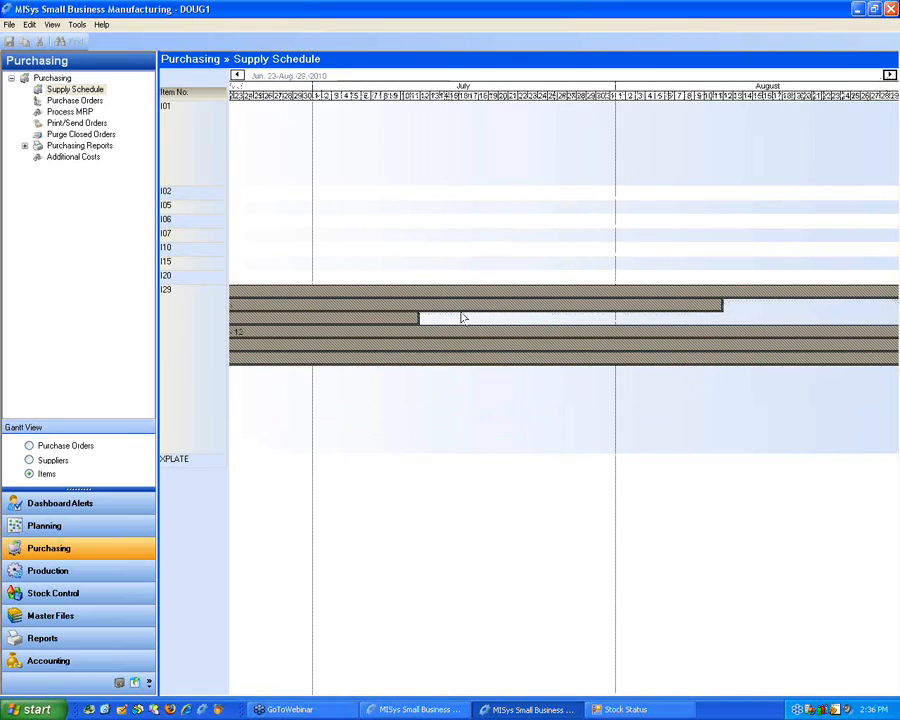
pyautogui.moveTo(418, 318)
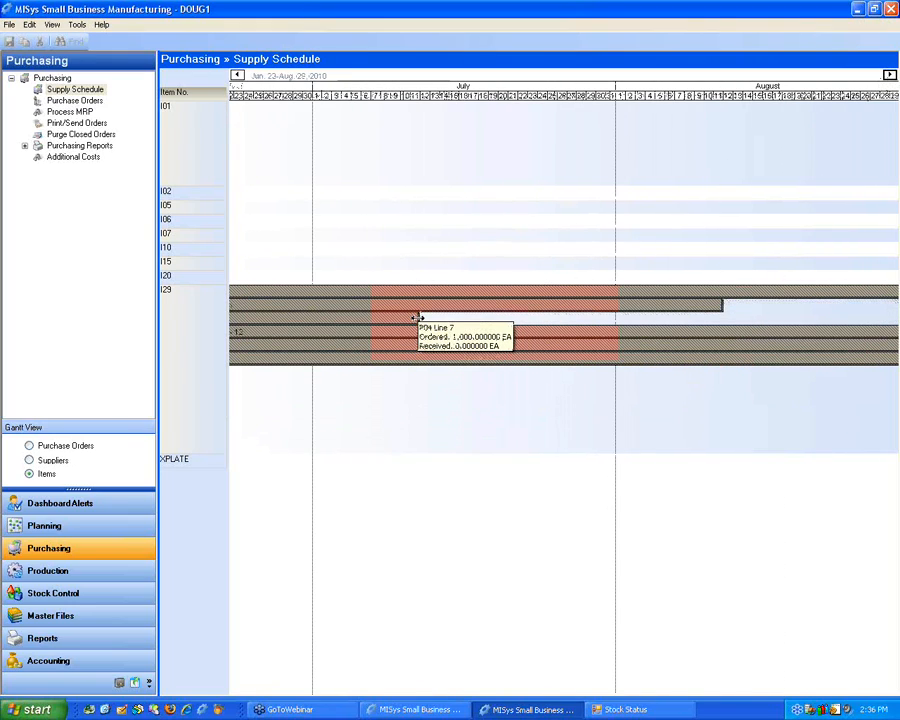
pyautogui.moveTo(418, 318); pyautogui.dragTo(646, 320)
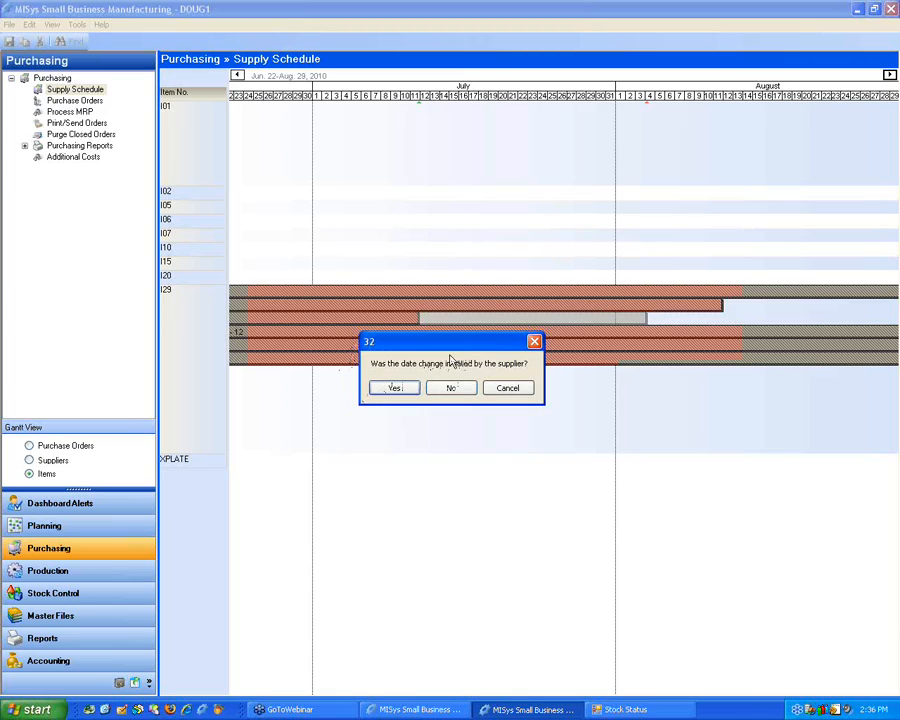
pyautogui.click(399, 389)
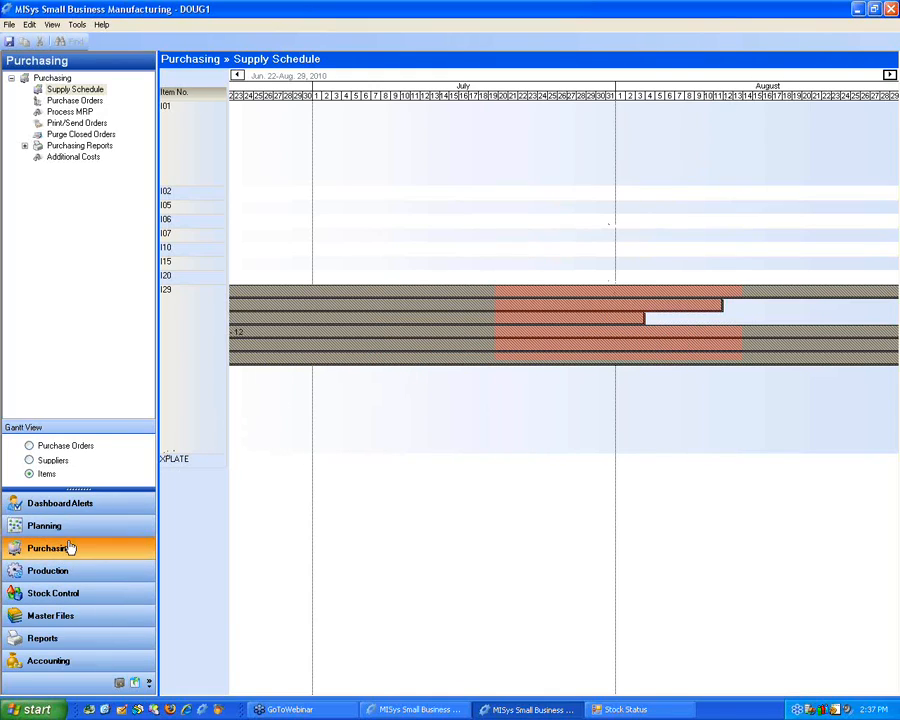
pyautogui.click(74, 101)
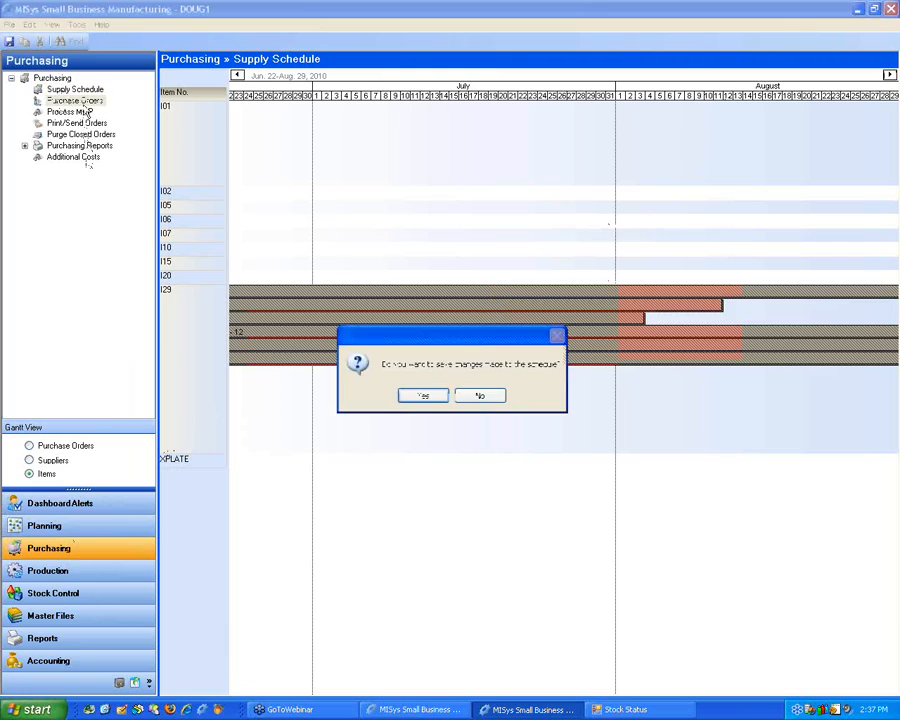
pyautogui.click(425, 397)
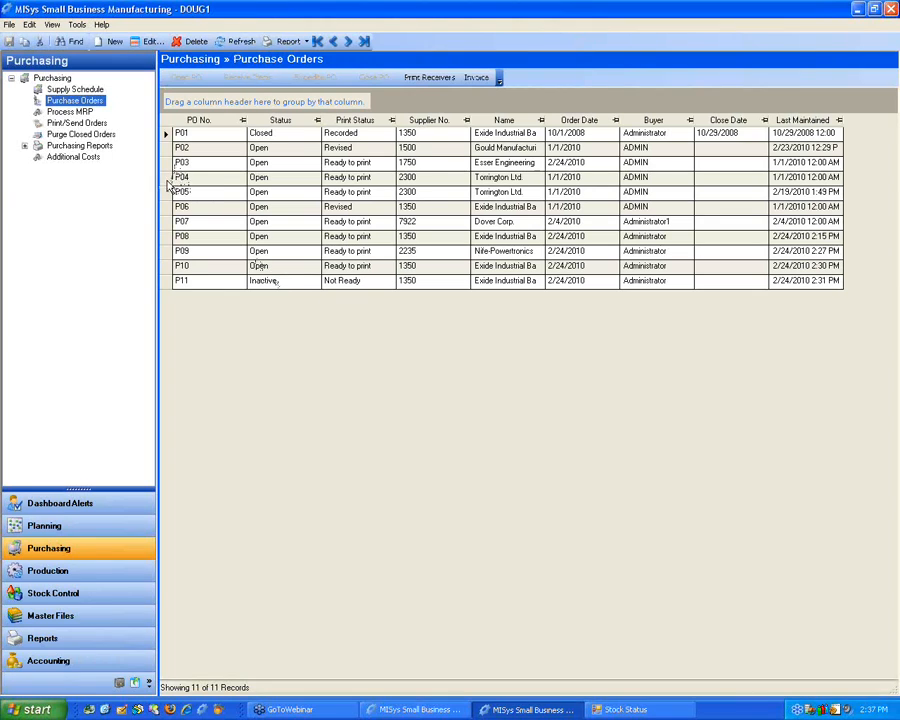
# Step: Open purchase order P04, review line 7's current, promised and initial due dates under Expedite PO, and close the order without changes
pyautogui.click(170, 178)
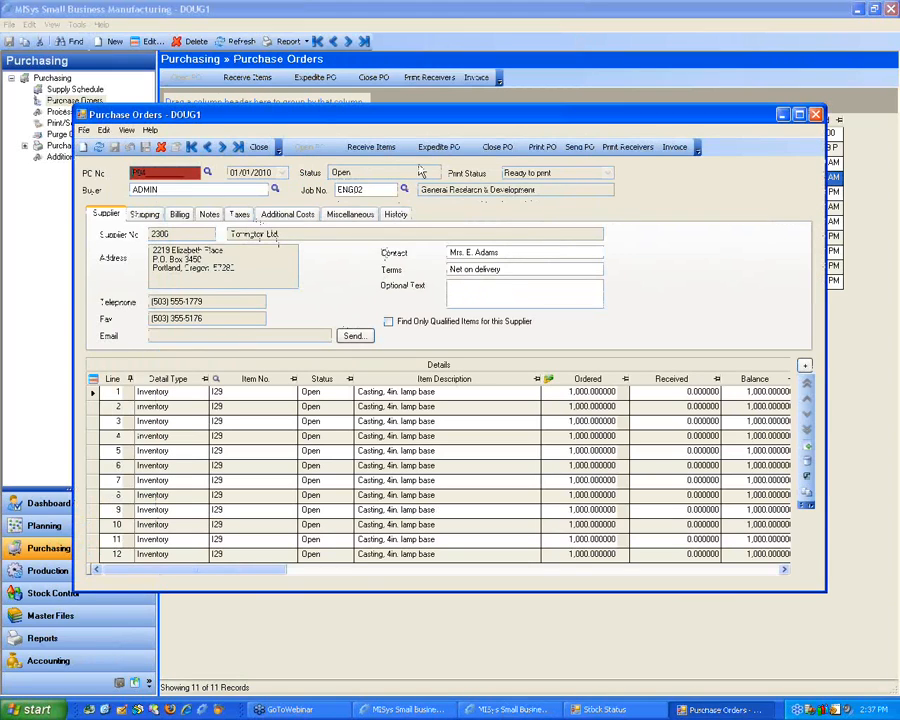
pyautogui.click(451, 150)
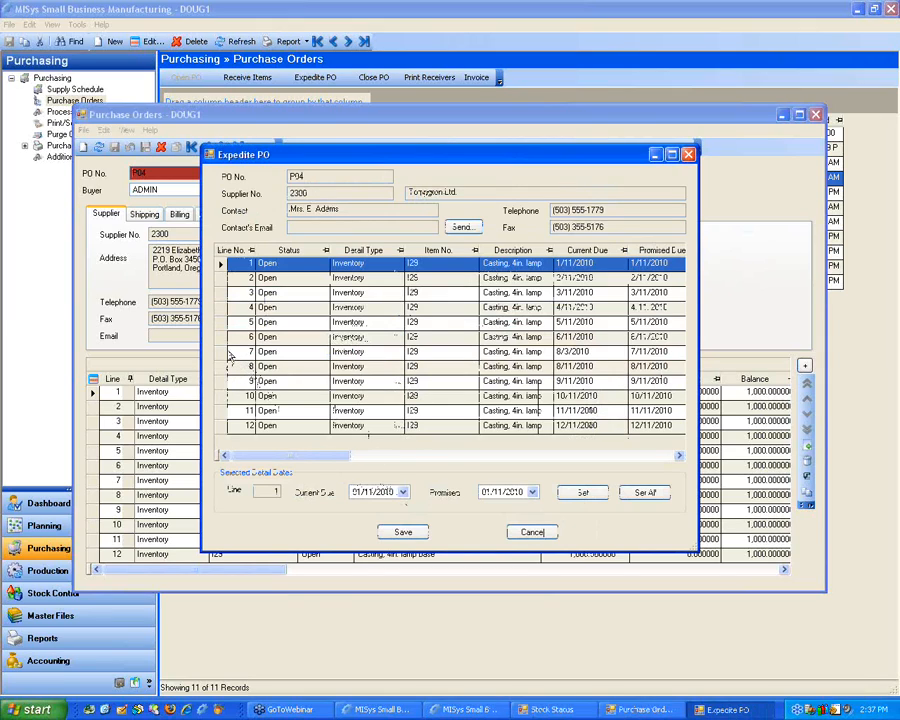
pyautogui.click(237, 355)
pyautogui.moveTo(306, 458); pyautogui.dragTo(341, 460)
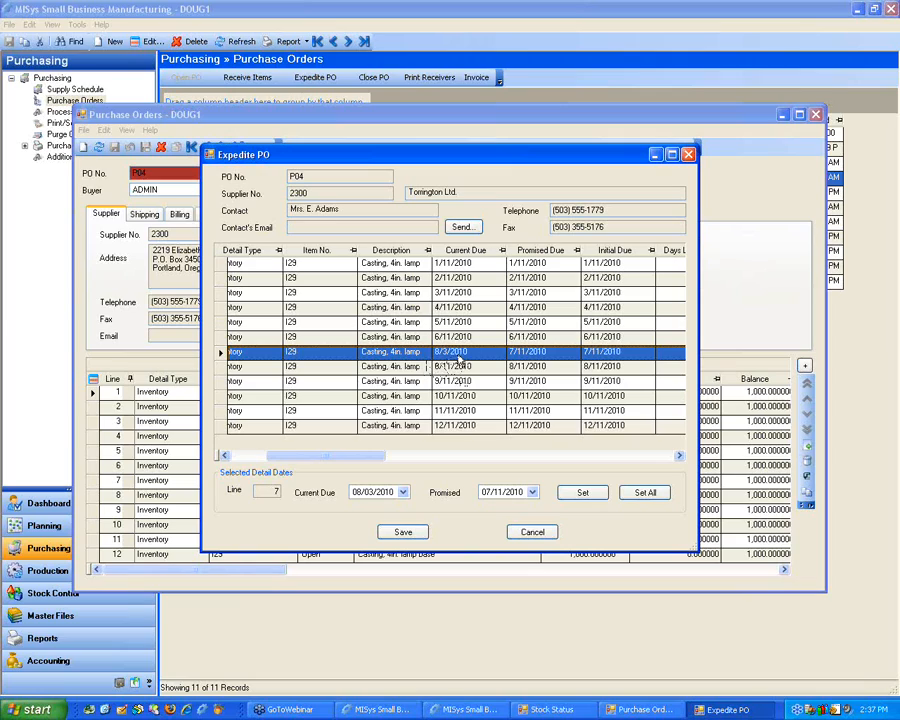
pyautogui.click(532, 532)
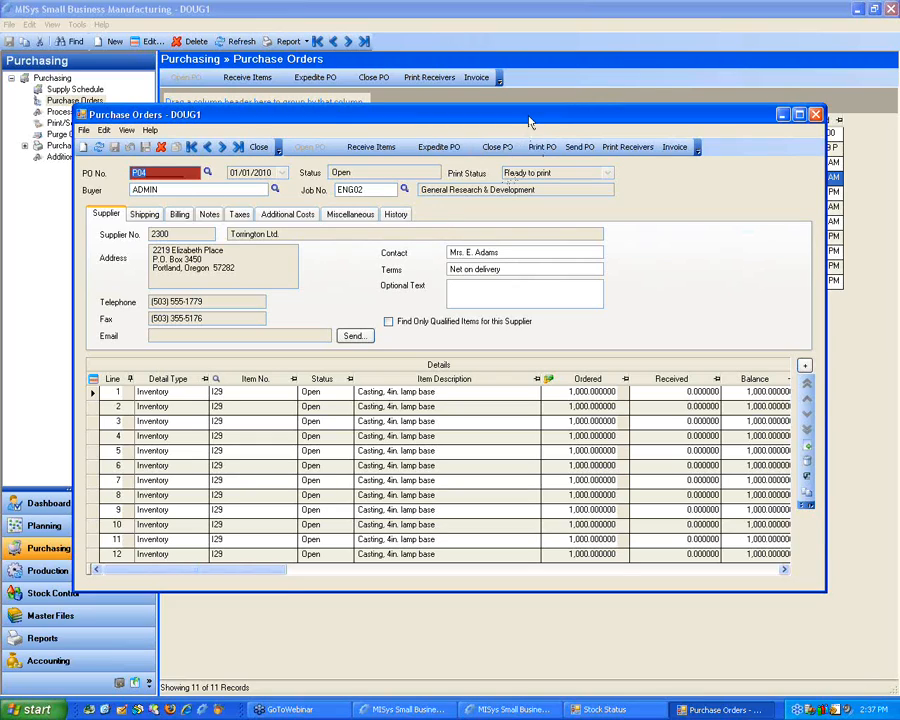
pyautogui.click(816, 114)
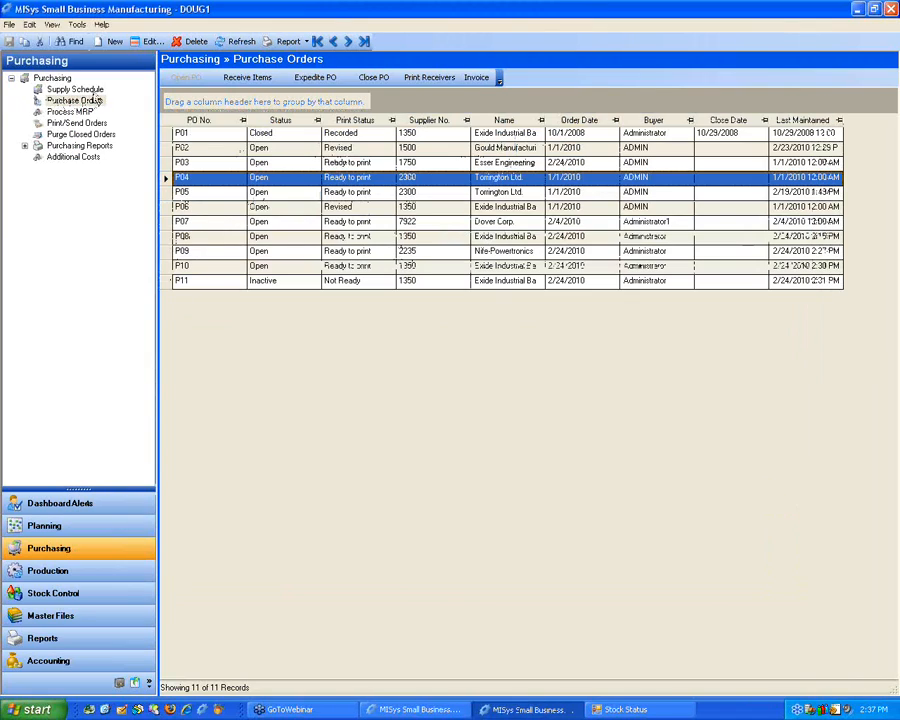
# Step: View the Supply Schedule by purchase orders, suppliers and items, and expand the list of purchasing reports
pyautogui.click(88, 90)
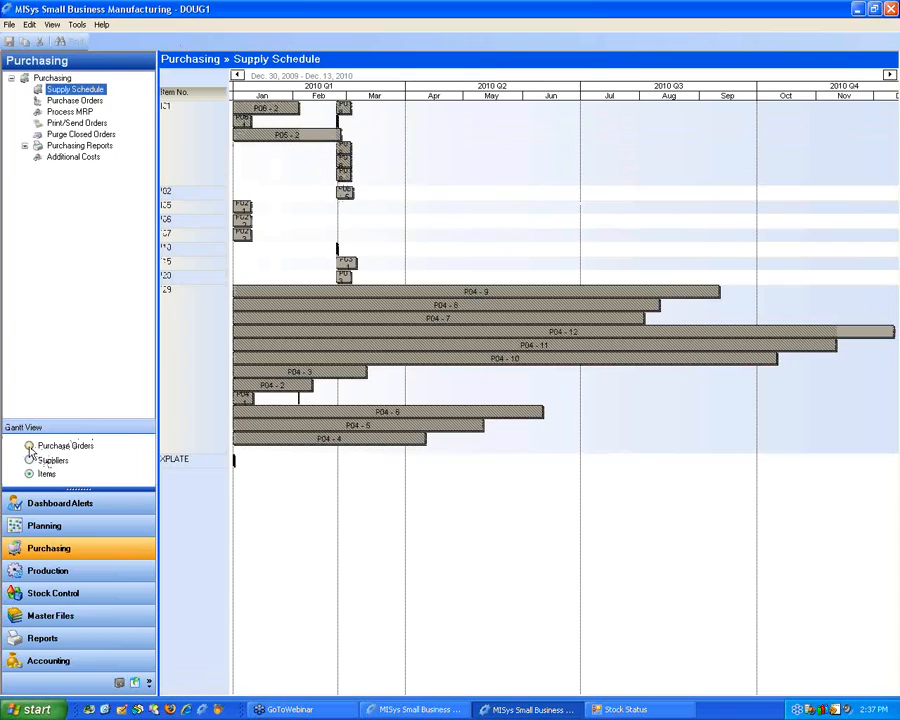
pyautogui.click(29, 446)
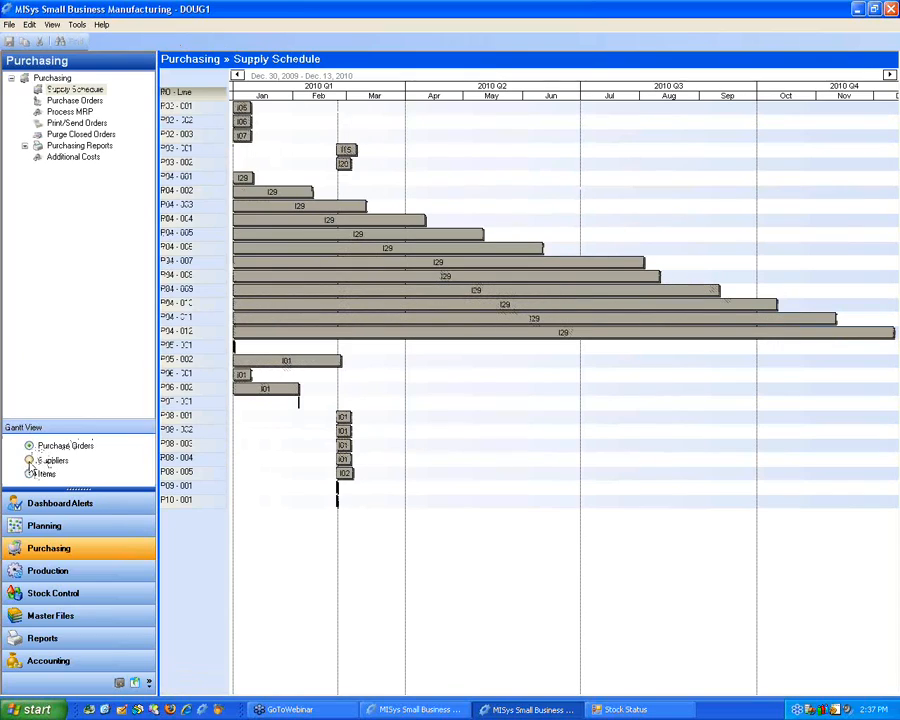
pyautogui.click(29, 460)
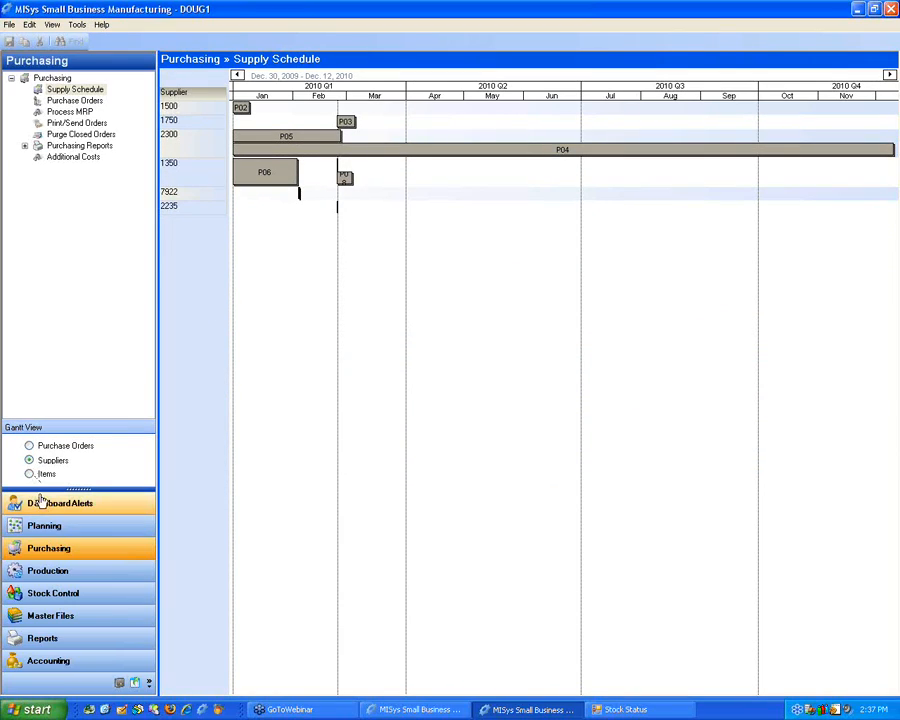
pyautogui.click(40, 474)
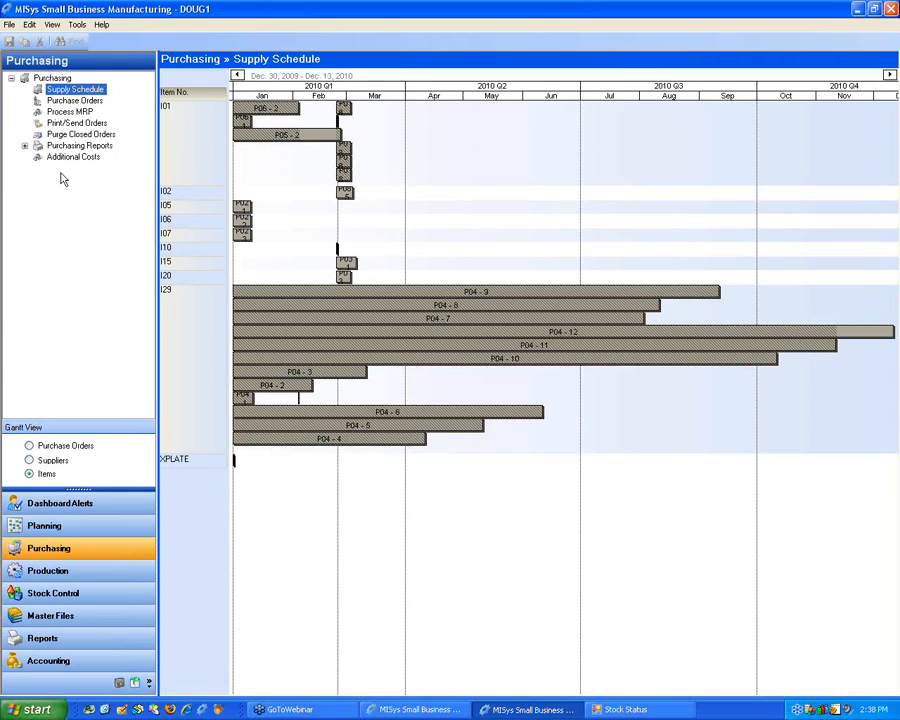
pyautogui.click(24, 146)
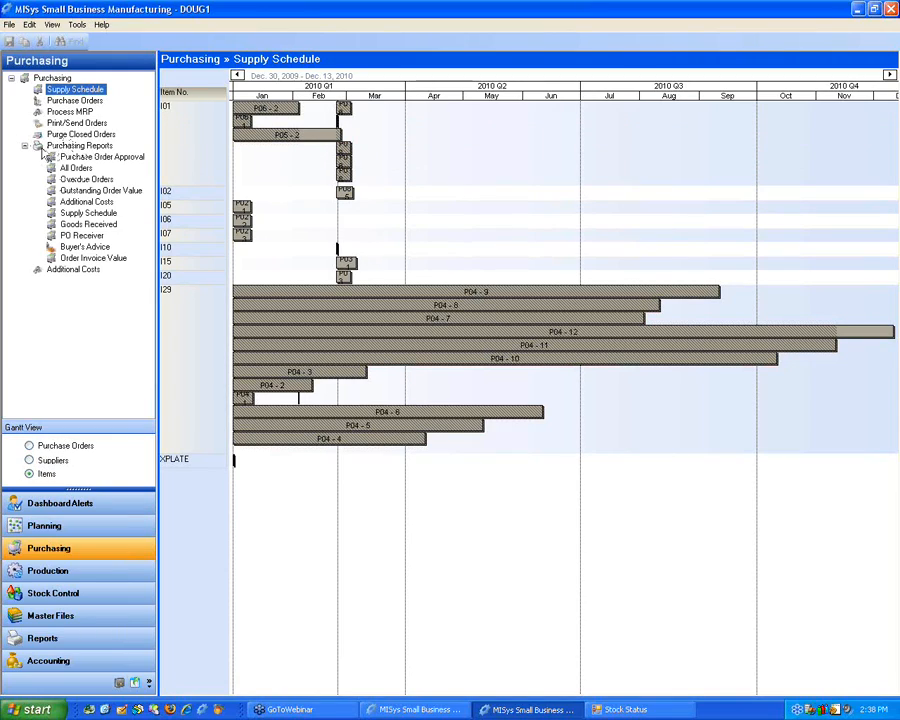
# Step: Open the Reports section and look through the Accounting, Bins and Bills of Material report categories, collapsing them again
pyautogui.click(24, 146)
pyautogui.click(50, 637)
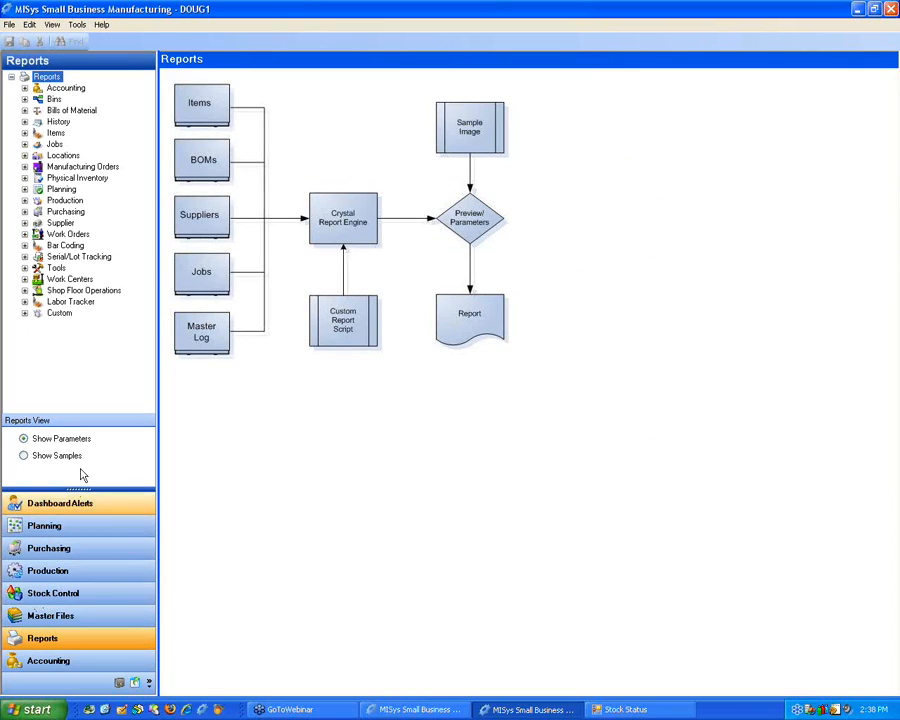
pyautogui.click(24, 88)
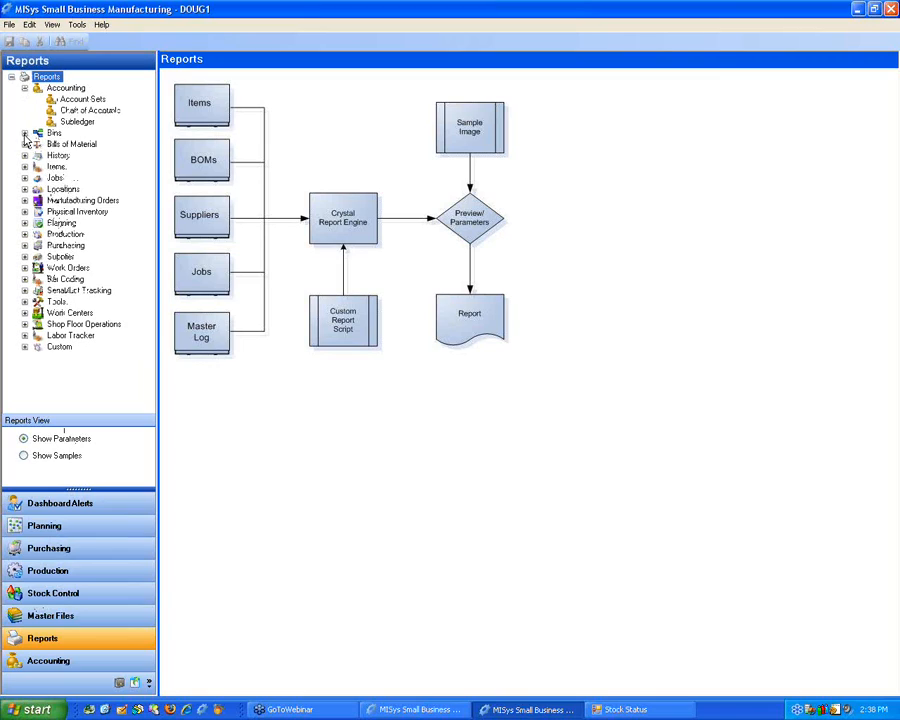
pyautogui.click(24, 133)
pyautogui.click(24, 190)
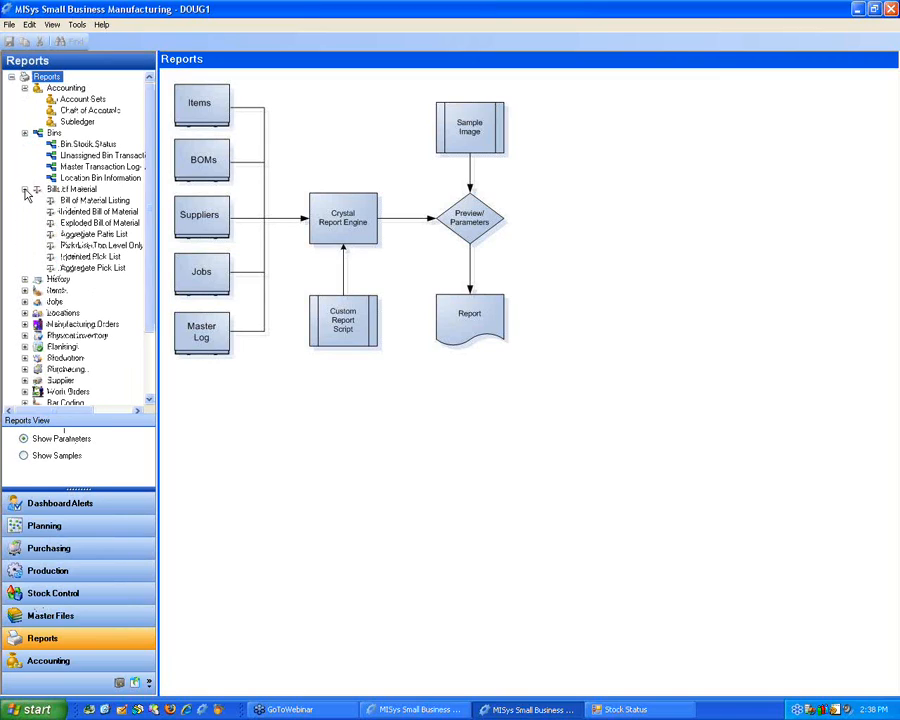
pyautogui.click(24, 190)
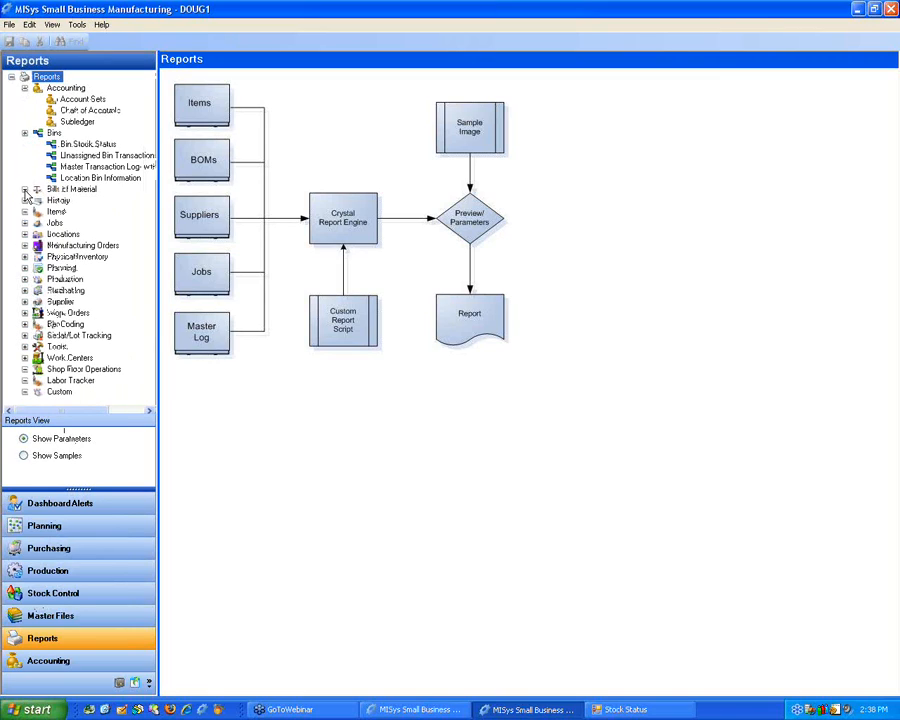
pyautogui.click(24, 189)
pyautogui.click(24, 133)
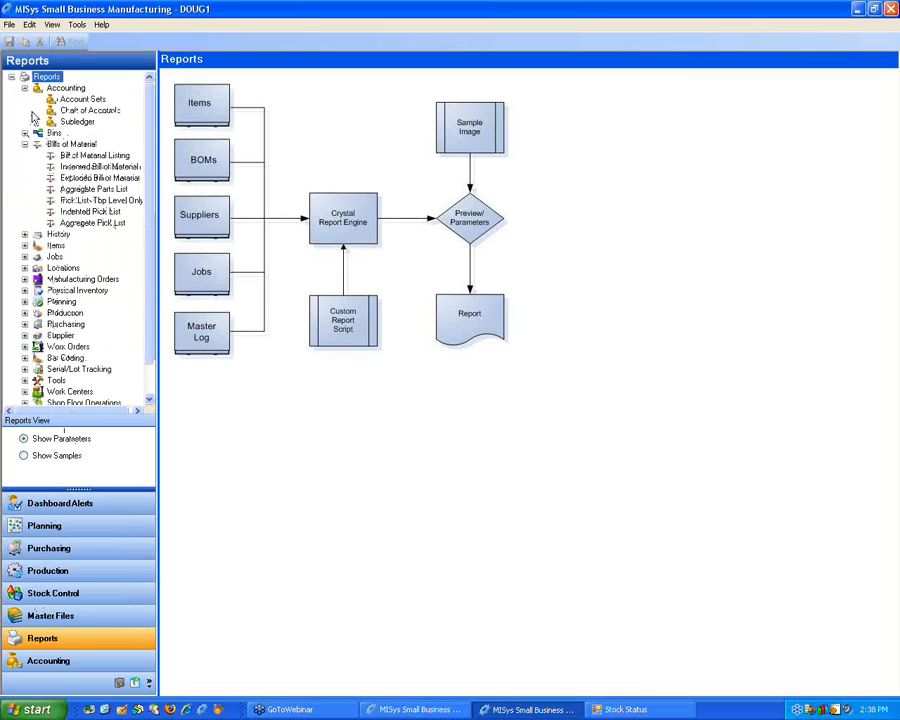
pyautogui.click(24, 88)
pyautogui.click(24, 110)
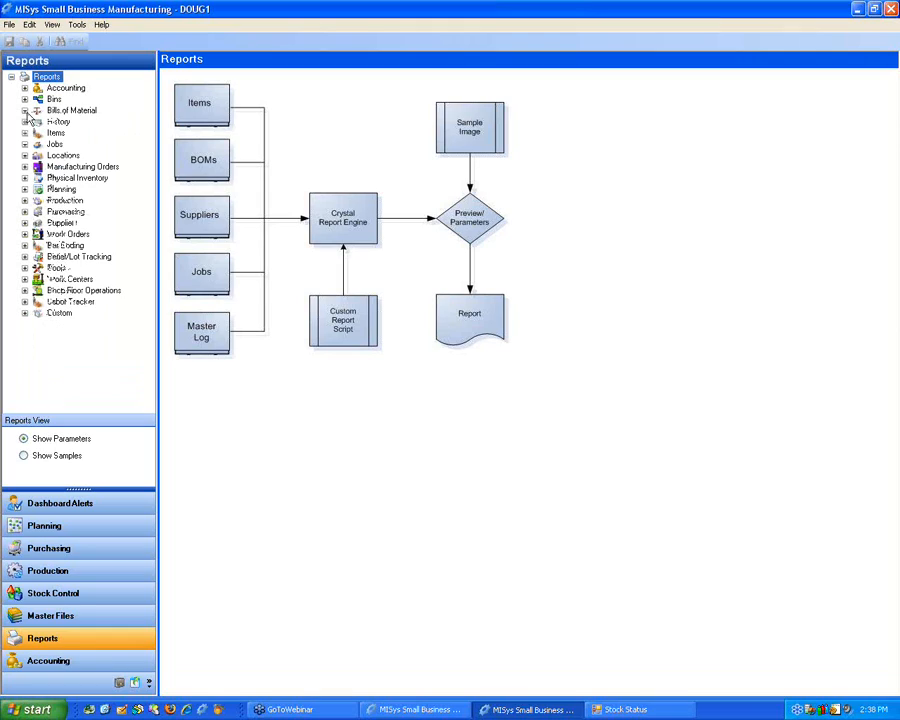
# Step: Open the Buyer's Advice report under Purchasing and review its Shortage Basis, Order Quantity and Supplier Info. options
pyautogui.click(24, 212)
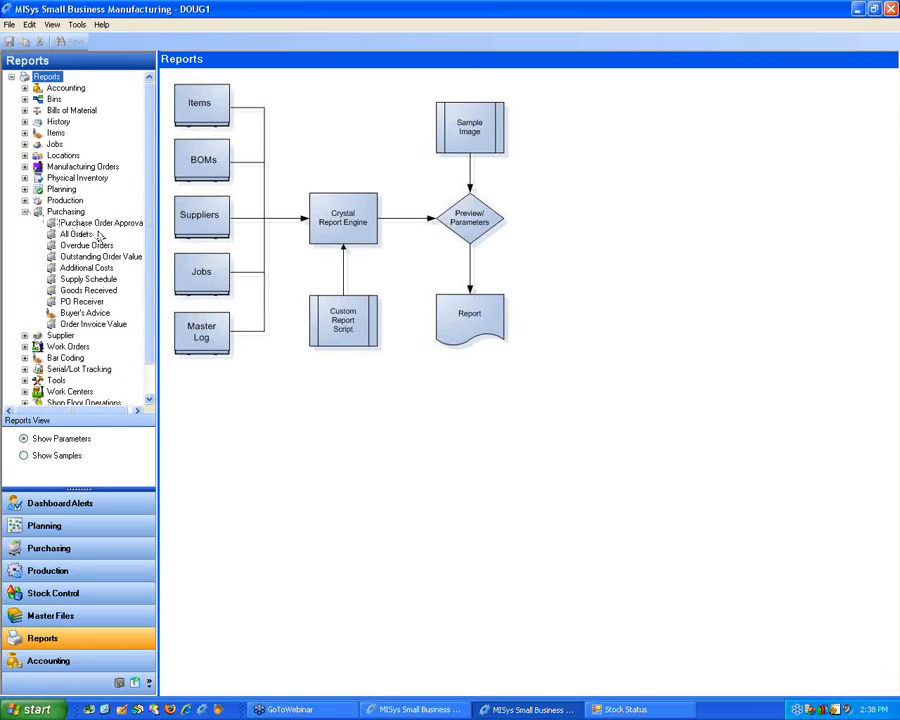
pyautogui.click(88, 313)
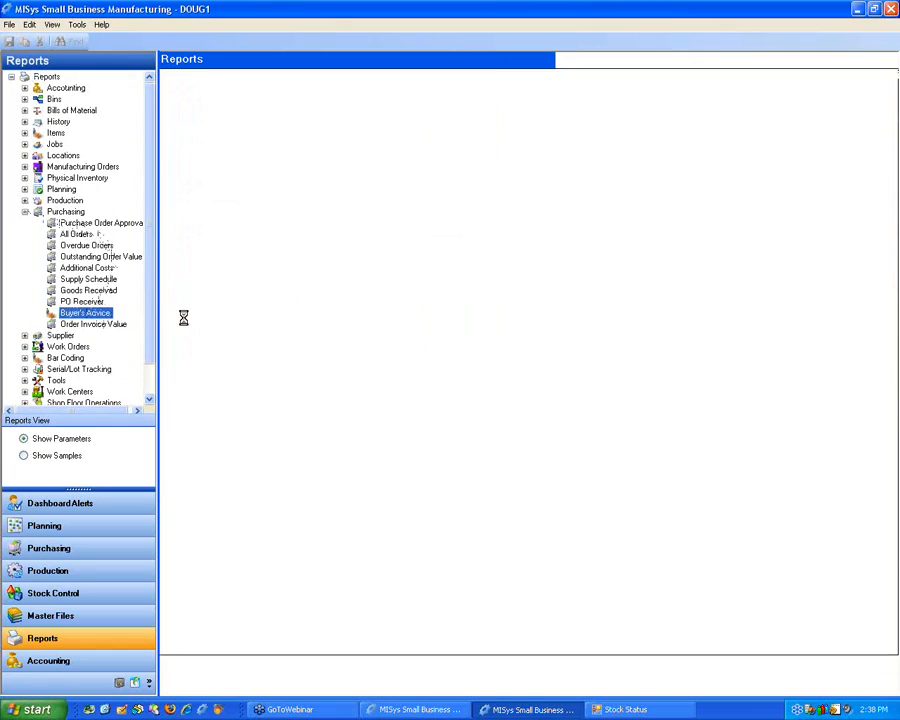
pyautogui.click(345, 230)
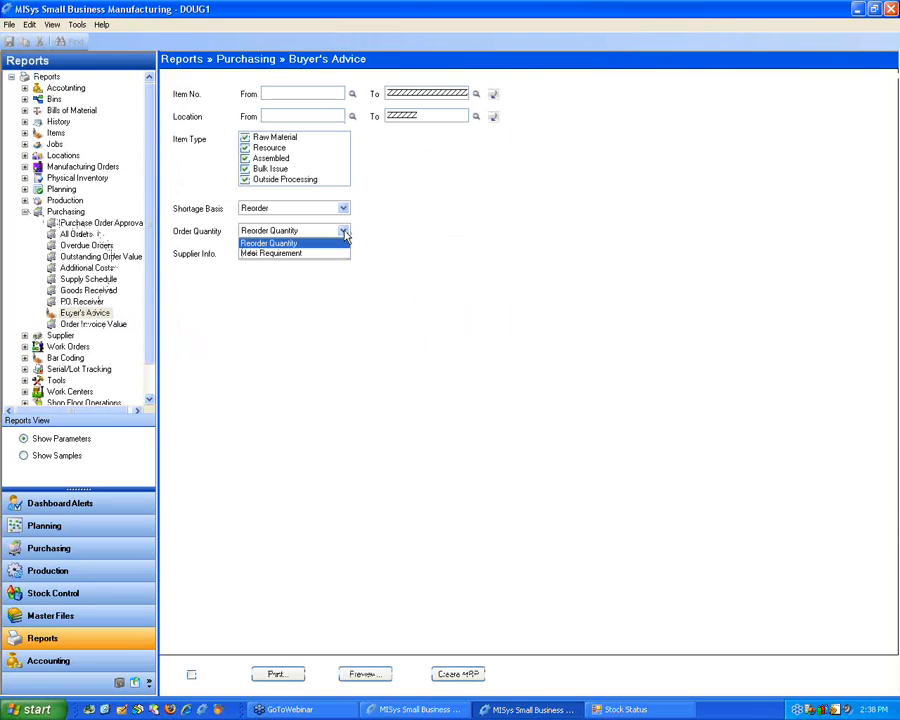
pyautogui.click(345, 230)
pyautogui.click(343, 210)
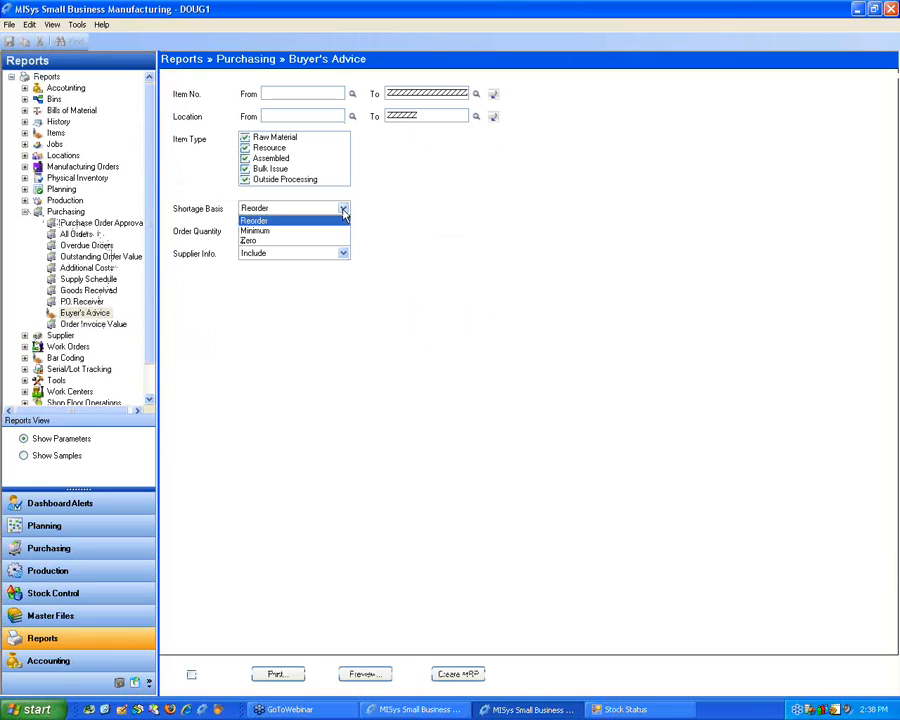
pyautogui.click(336, 220)
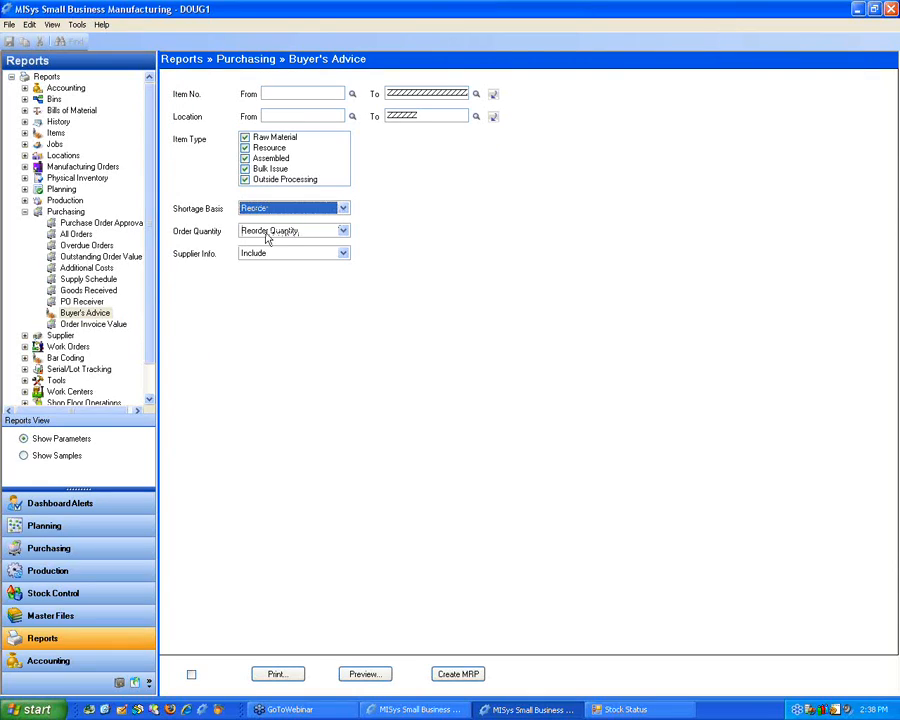
pyautogui.click(268, 237)
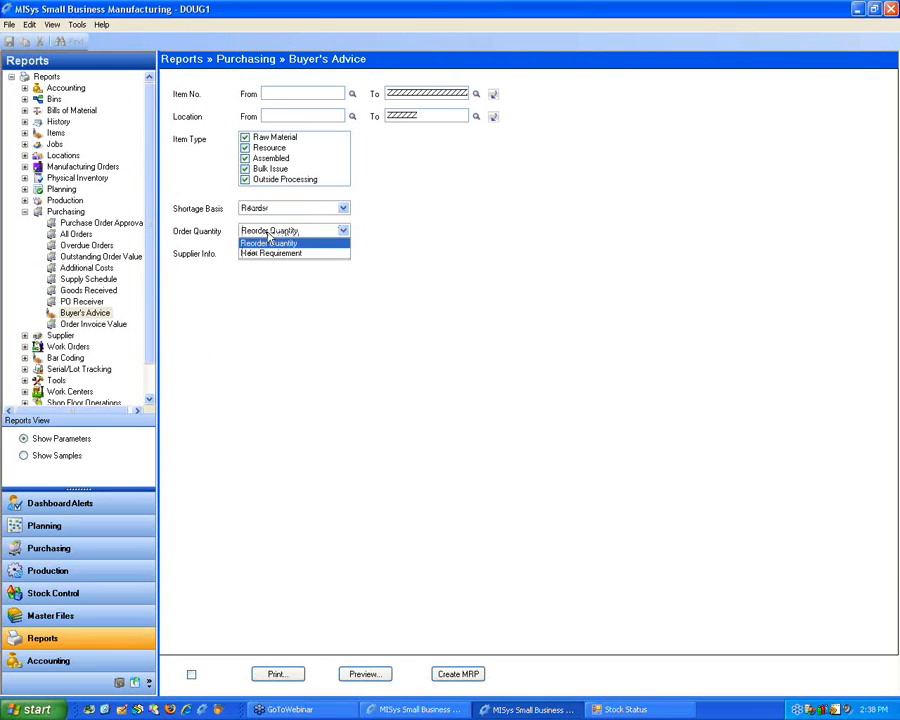
pyautogui.click(216, 237)
pyautogui.click(331, 254)
pyautogui.click(290, 253)
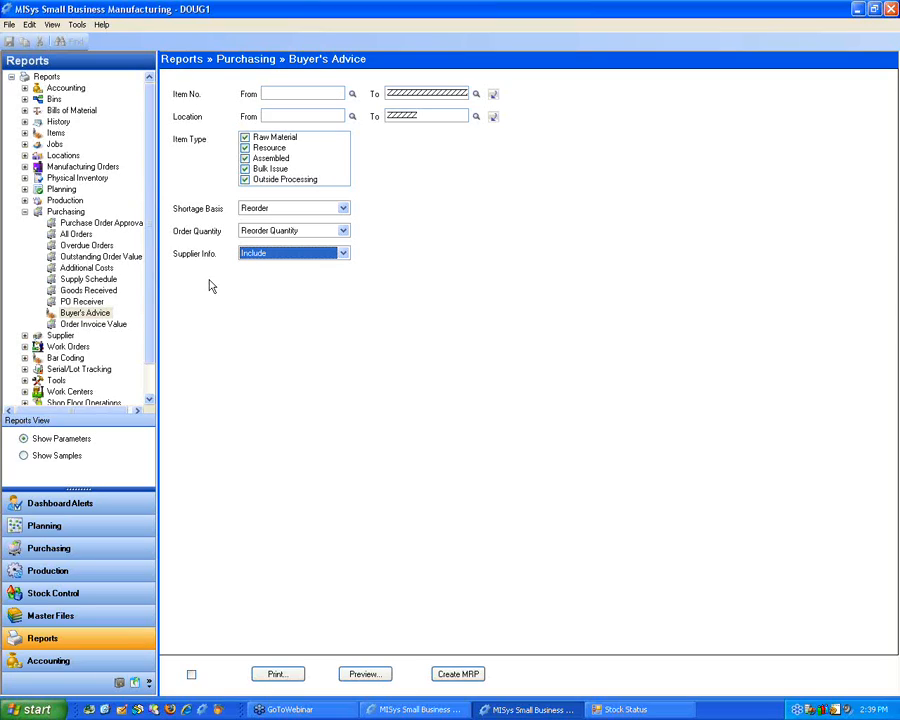
# Step: Switch the Purchasing reports to sample view and examine the Purchase Order Approval and All Orders samples
pyautogui.click(100, 223)
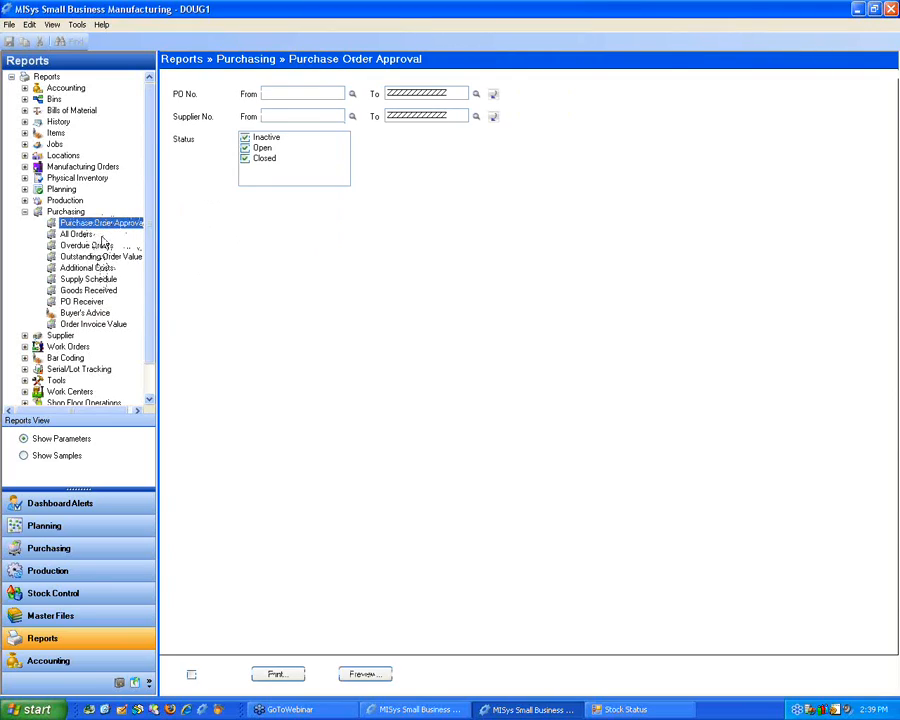
pyautogui.click(29, 459)
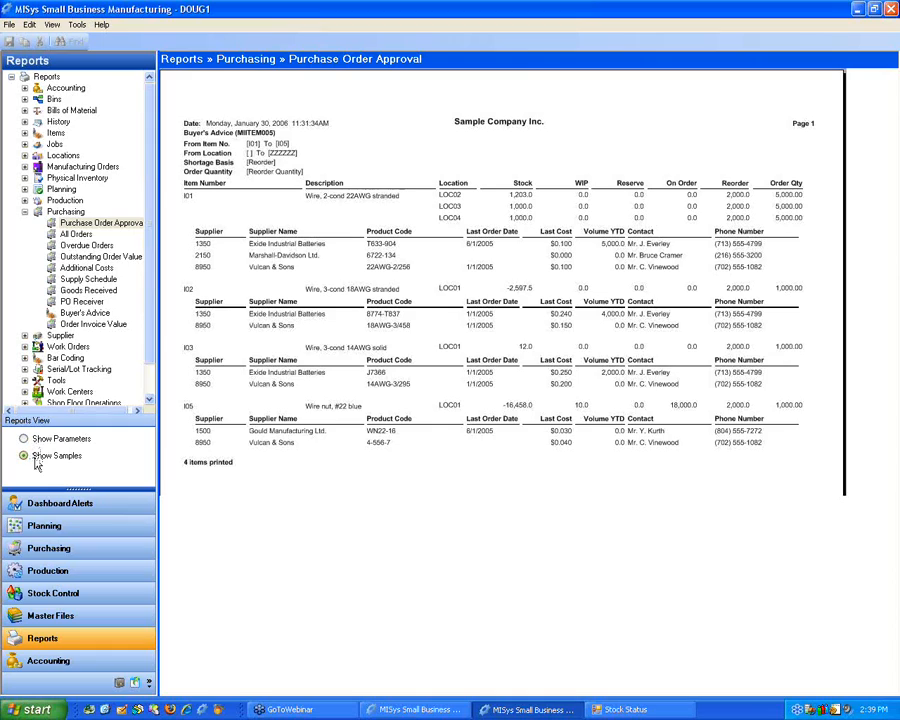
pyautogui.click(80, 234)
pyautogui.click(89, 223)
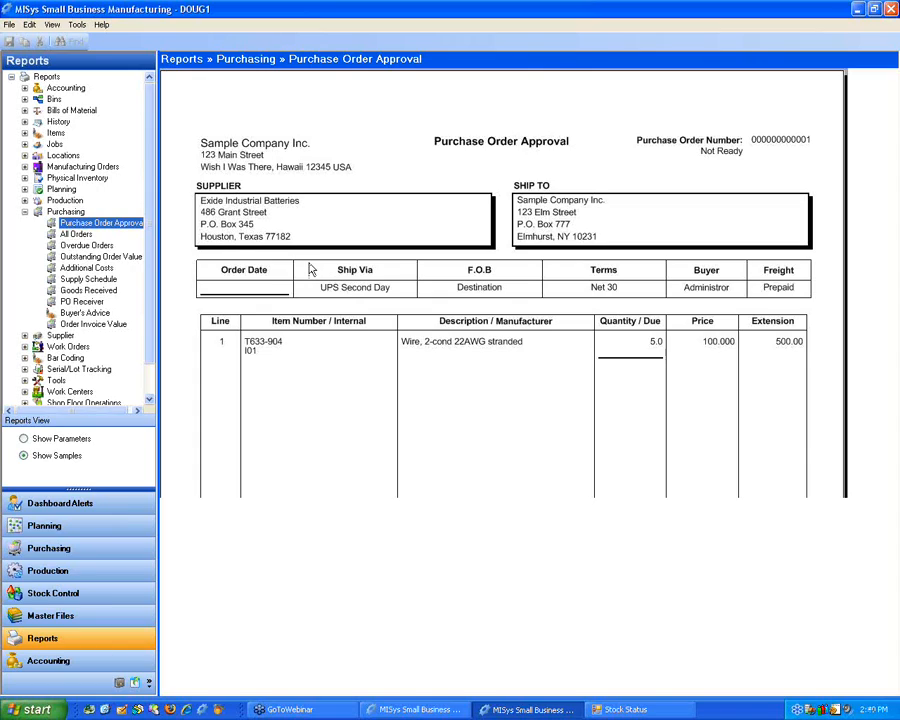
pyautogui.click(78, 234)
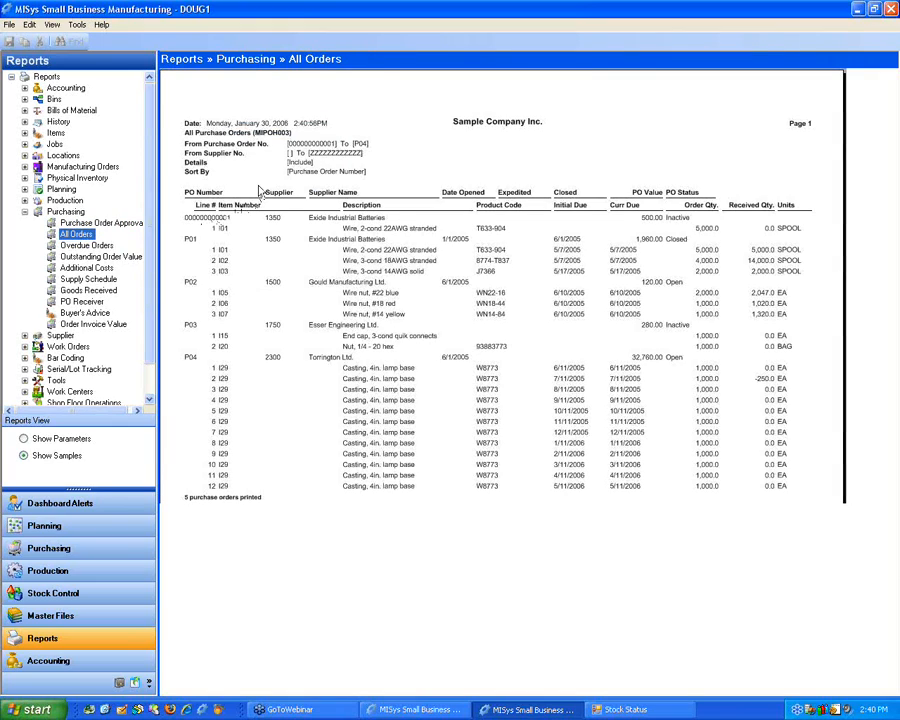
# Step: Go through the samples from Overdue Orders and Outstanding Order Value down to PO Receiver and Buyer's Advice
pyautogui.click(78, 246)
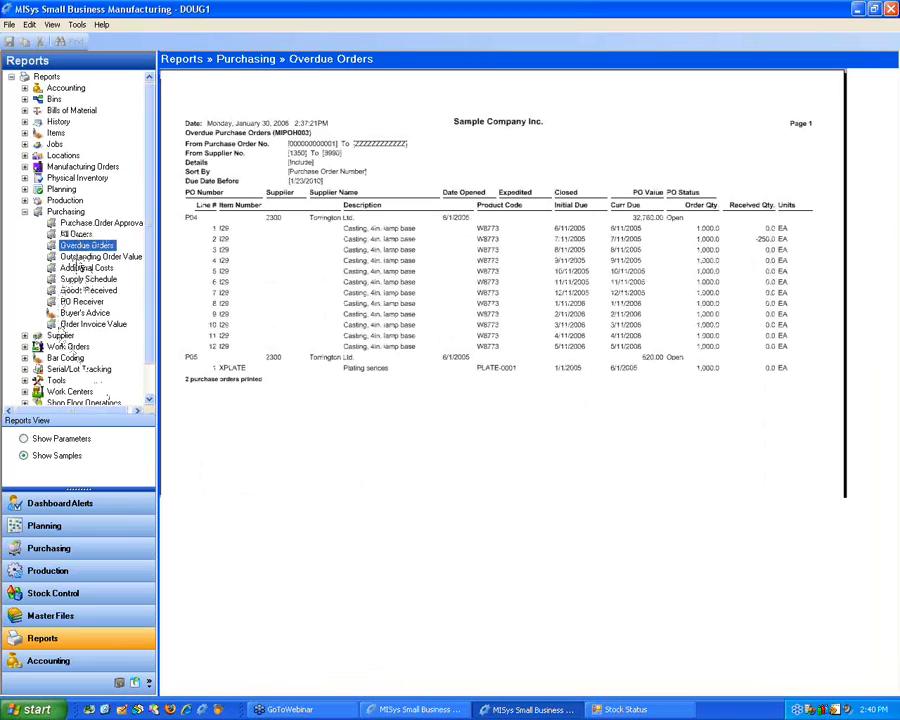
pyautogui.click(78, 257)
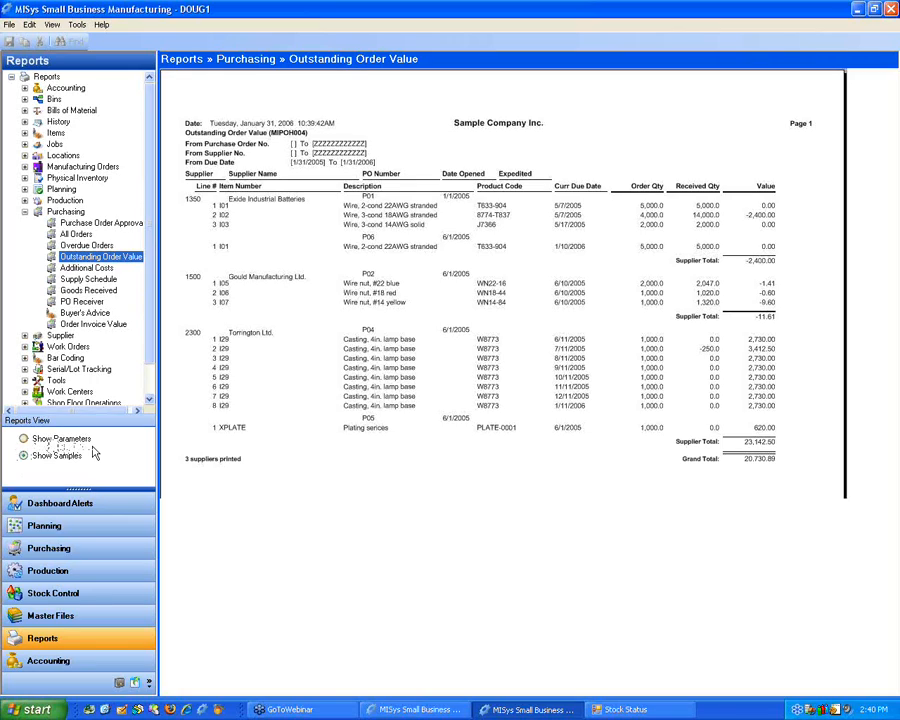
pyautogui.click(86, 268)
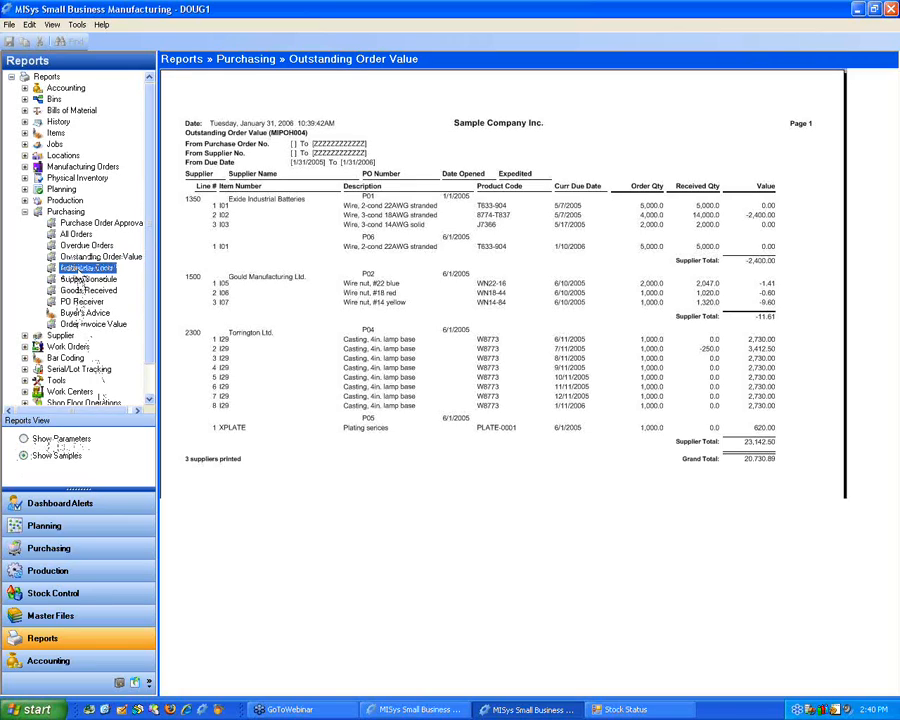
pyautogui.click(82, 280)
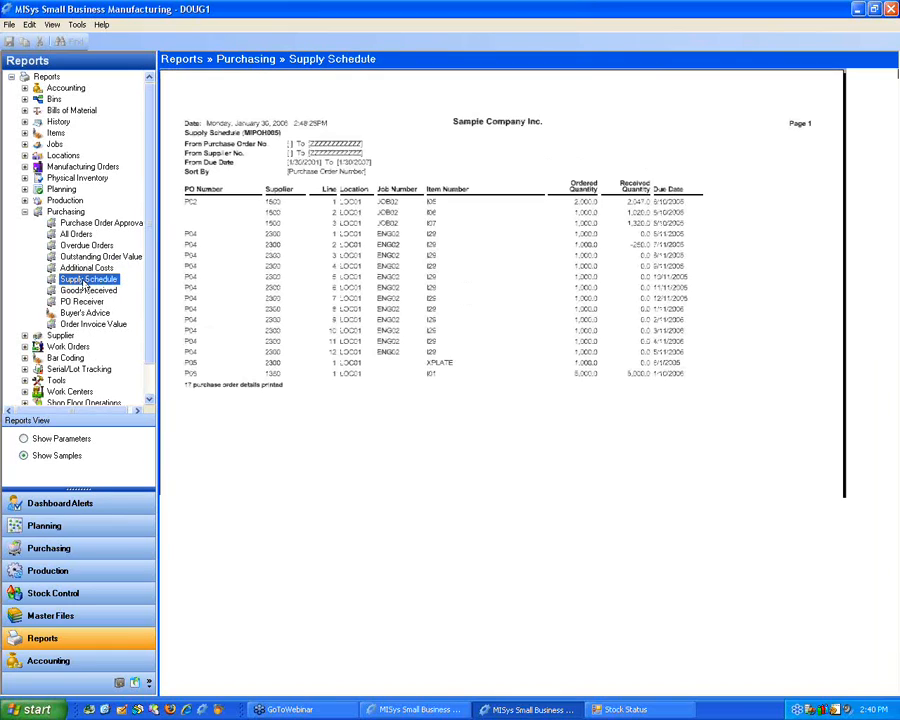
pyautogui.click(80, 291)
pyautogui.click(73, 302)
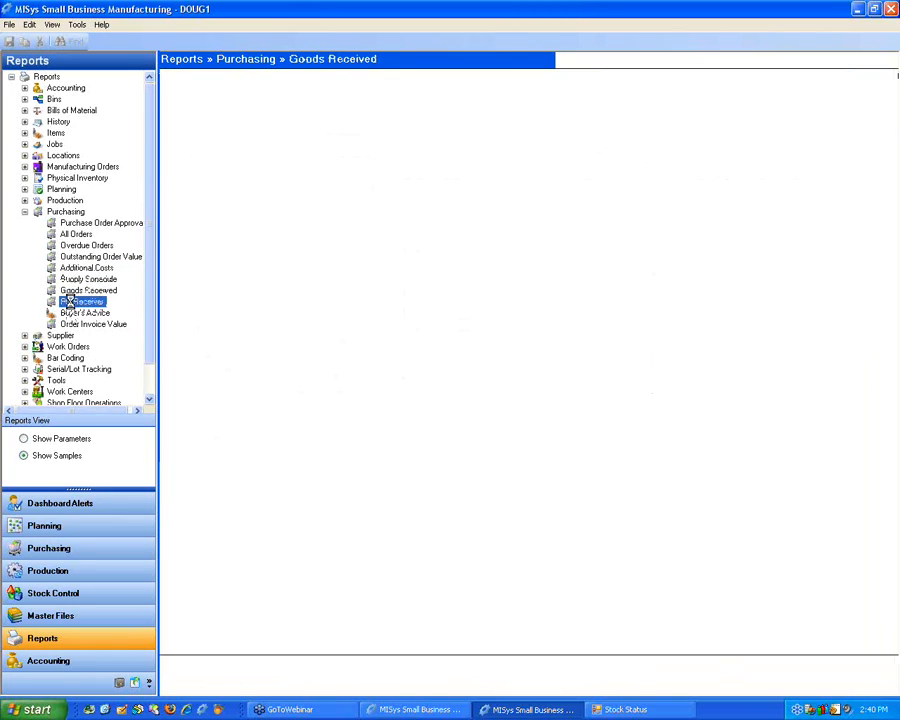
pyautogui.click(84, 313)
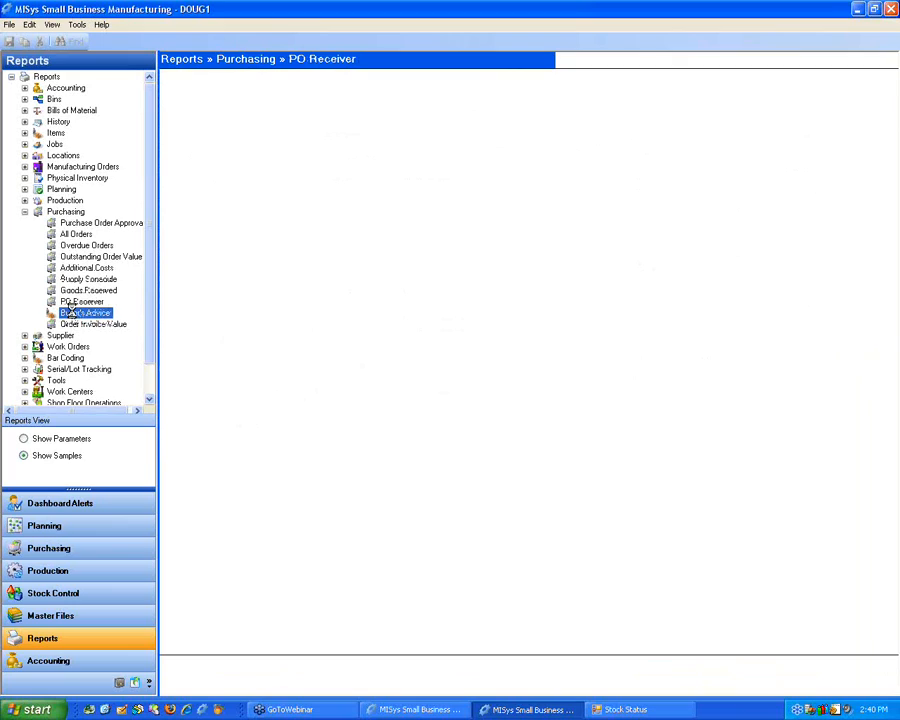
# Step: Return to report parameters, view those of Purchase Order Approval, and review the All Orders options for Details, Sort By and Currency
pyautogui.click(45, 439)
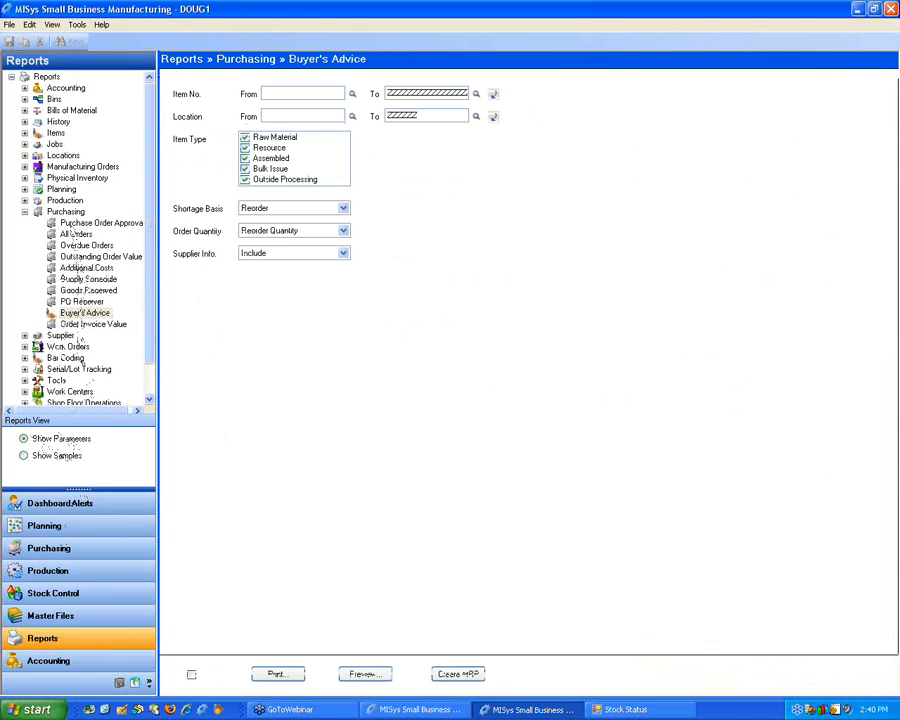
pyautogui.click(80, 224)
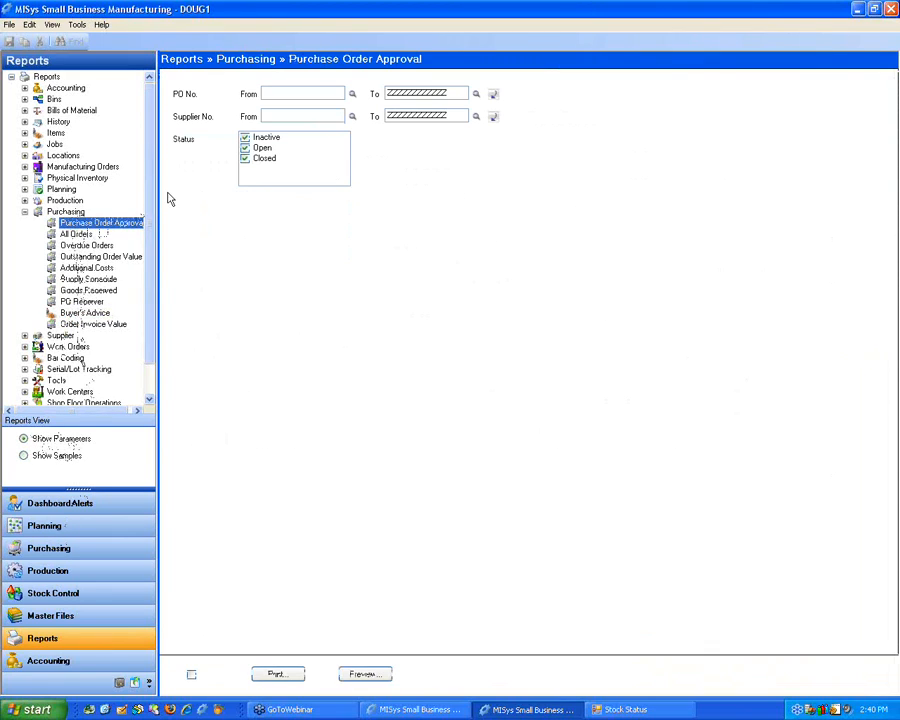
pyautogui.click(76, 235)
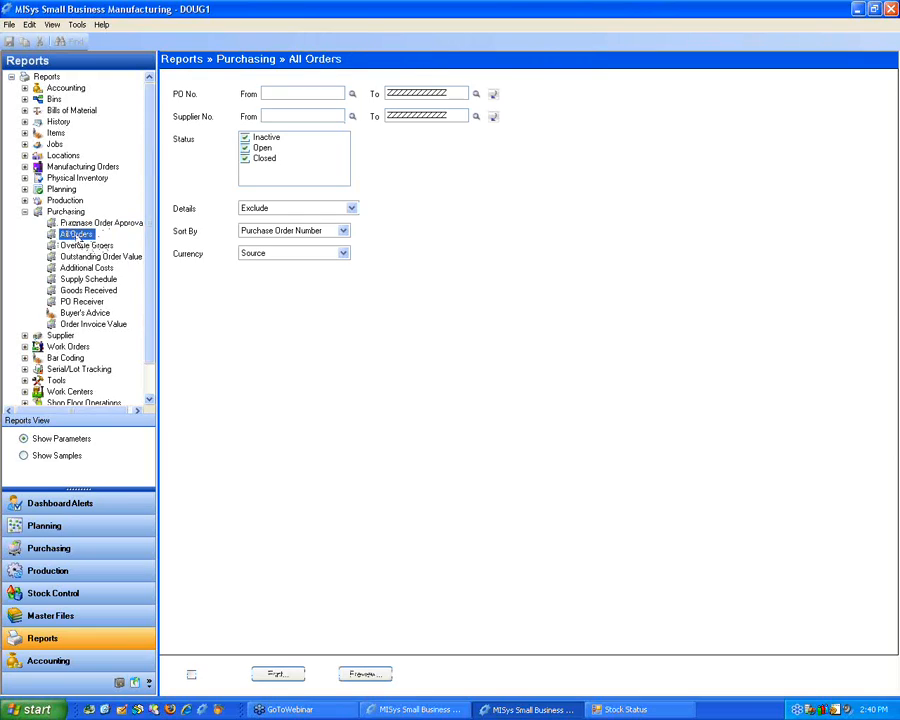
pyautogui.click(352, 209)
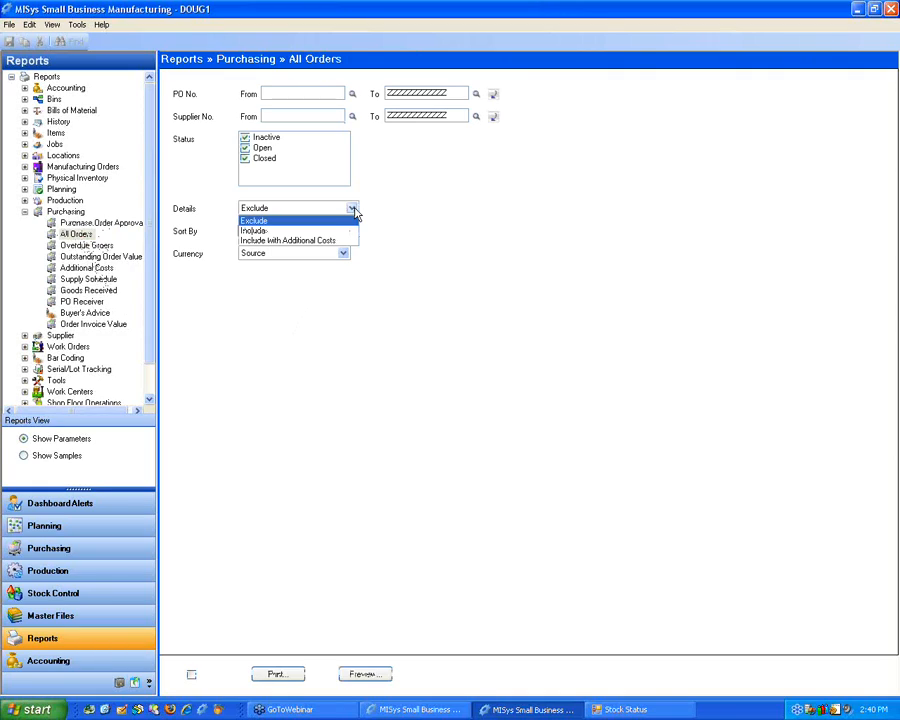
pyautogui.click(352, 208)
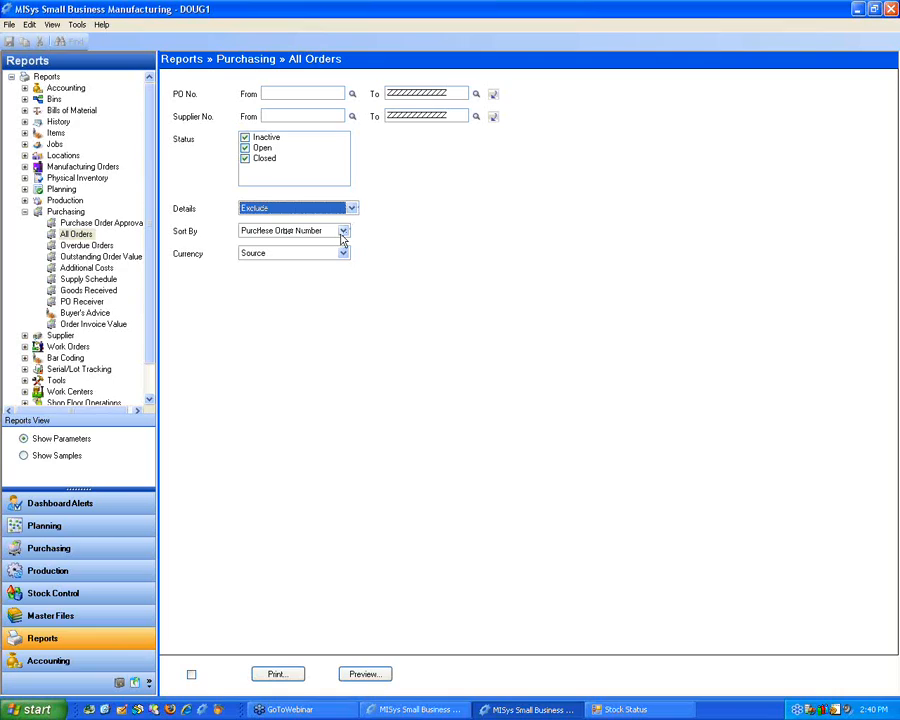
pyautogui.click(341, 234)
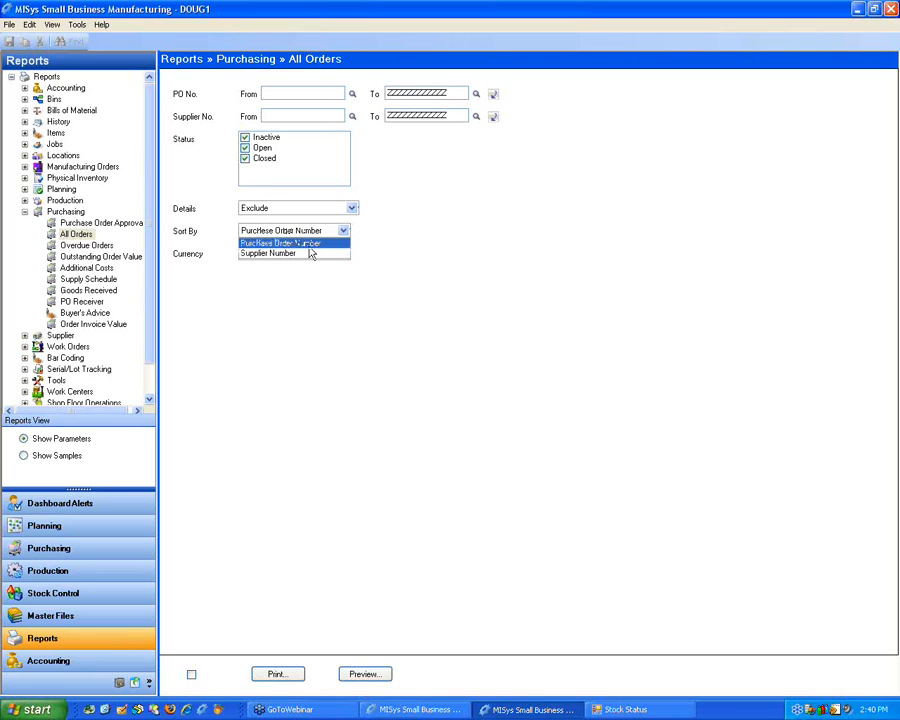
pyautogui.click(370, 235)
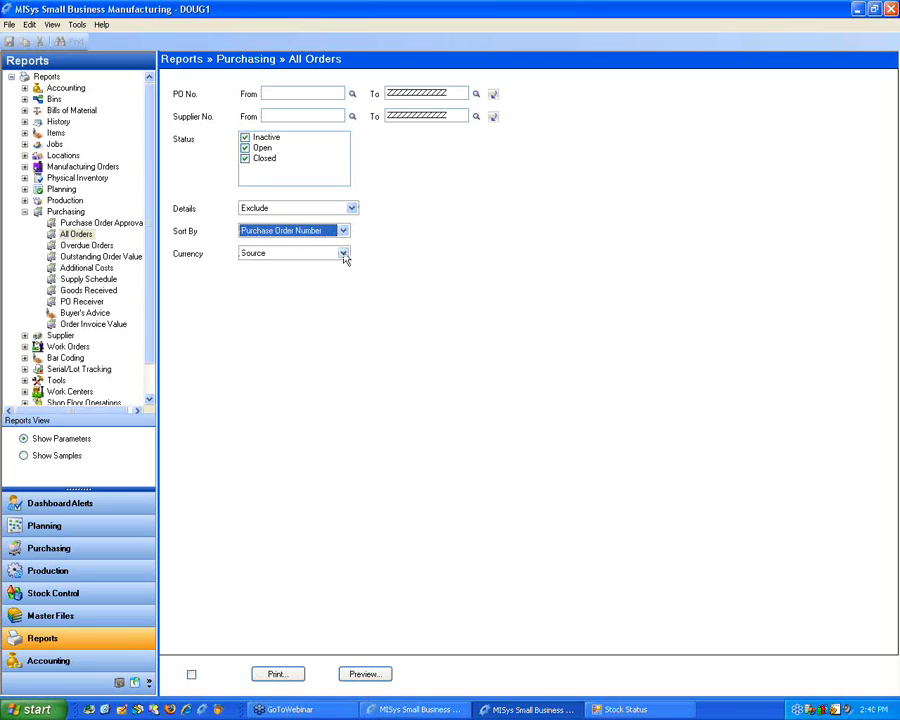
pyautogui.click(343, 254)
pyautogui.click(343, 256)
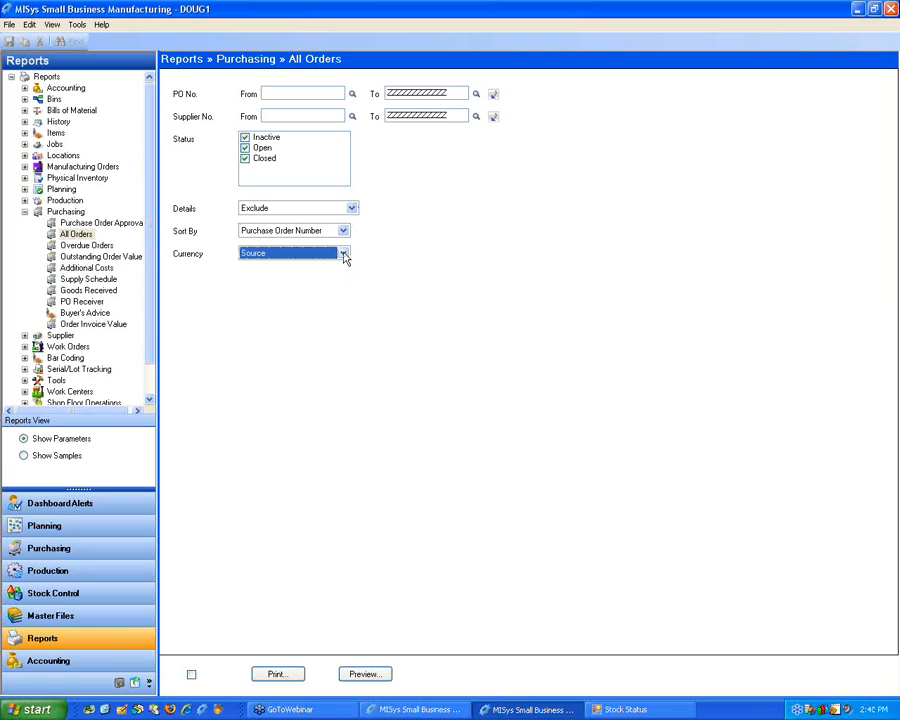
# Step: Open the Overdue Orders report parameters and review the Details, Sort By and Due Date Before options
pyautogui.click(87, 246)
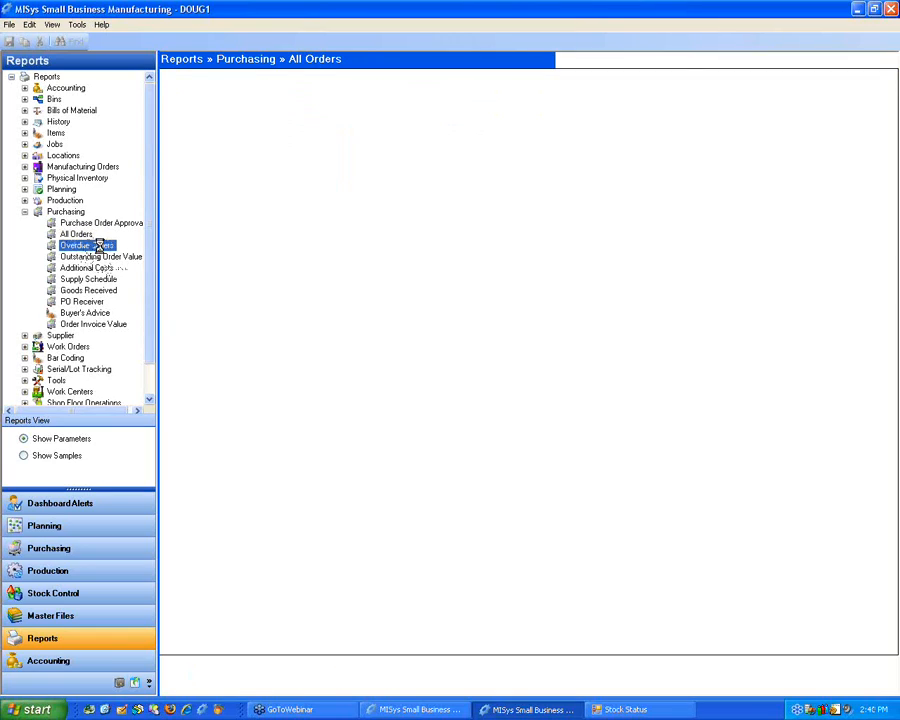
pyautogui.click(341, 139)
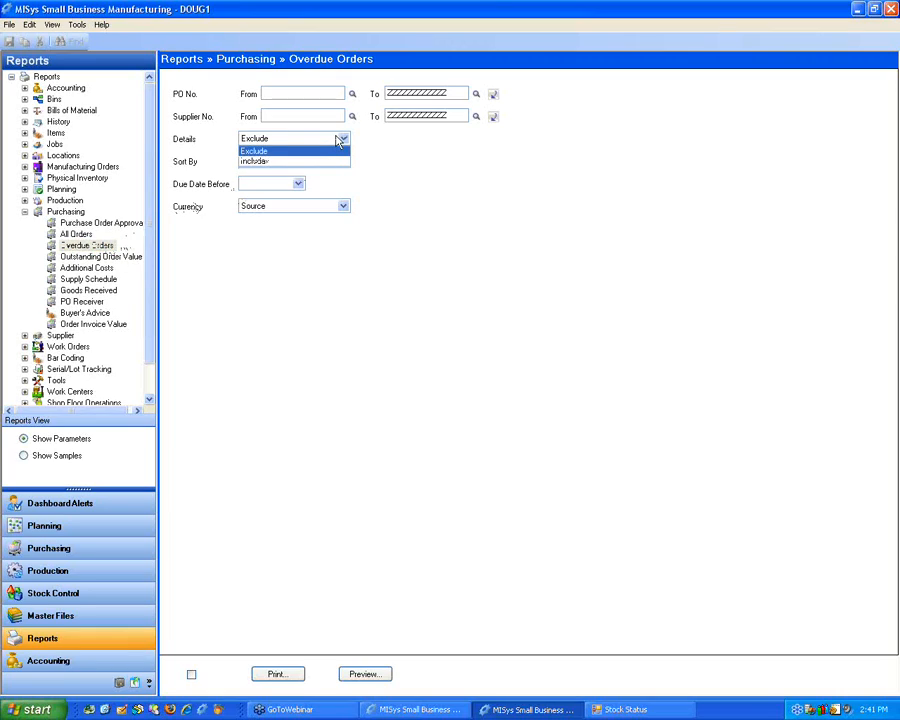
pyautogui.click(340, 140)
pyautogui.click(331, 162)
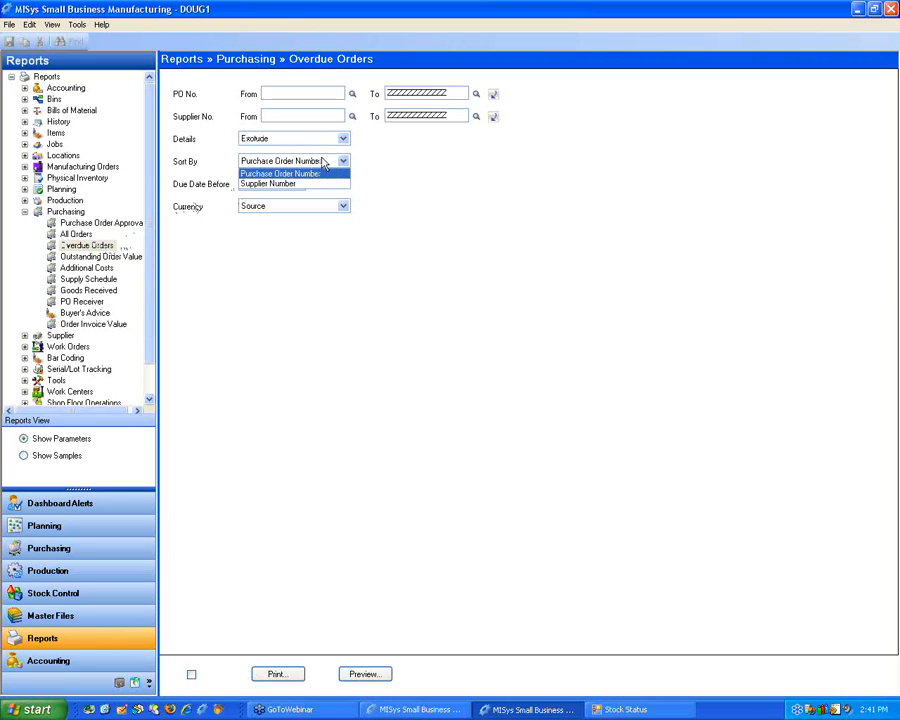
pyautogui.click(324, 165)
pyautogui.click(297, 184)
pyautogui.click(297, 184)
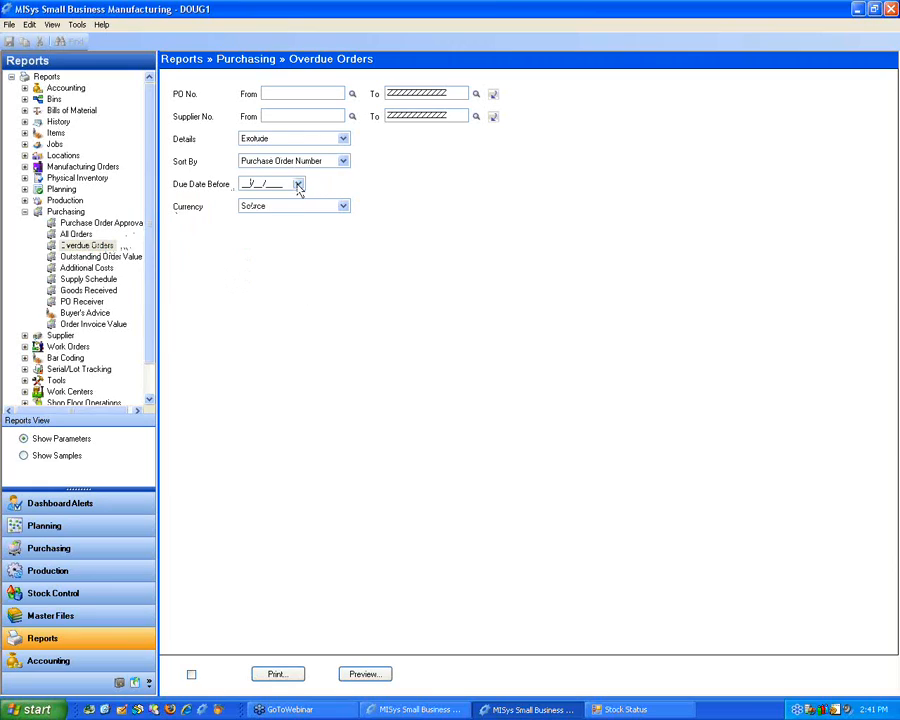
# Step: Go through the parameters of the remaining Purchasing reports from Outstanding Order Value to Order Invoice Value, and collapse the Purchasing report group
pyautogui.click(95, 257)
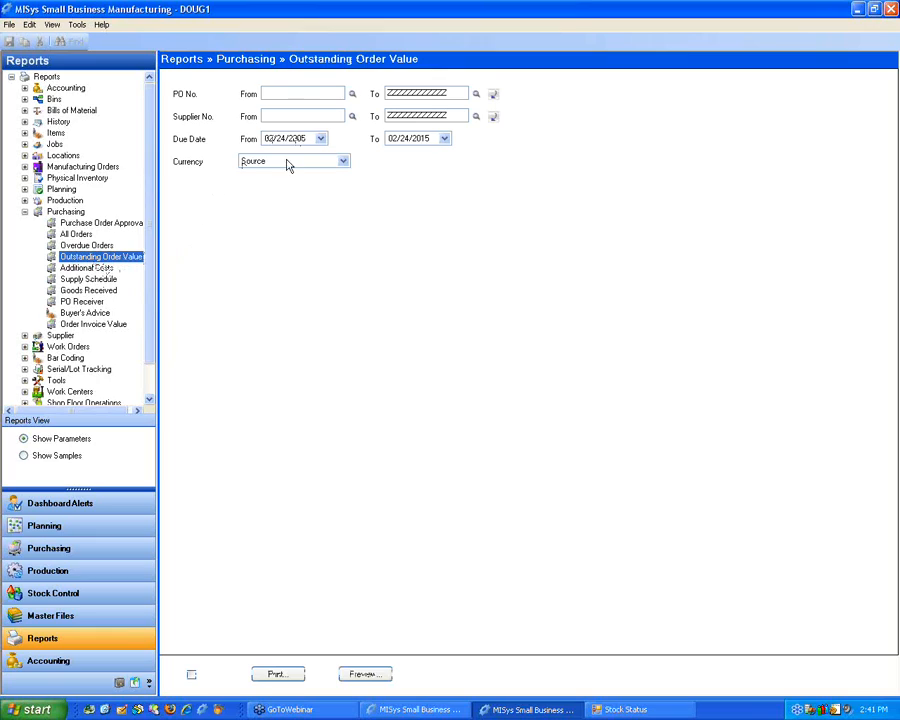
pyautogui.click(90, 268)
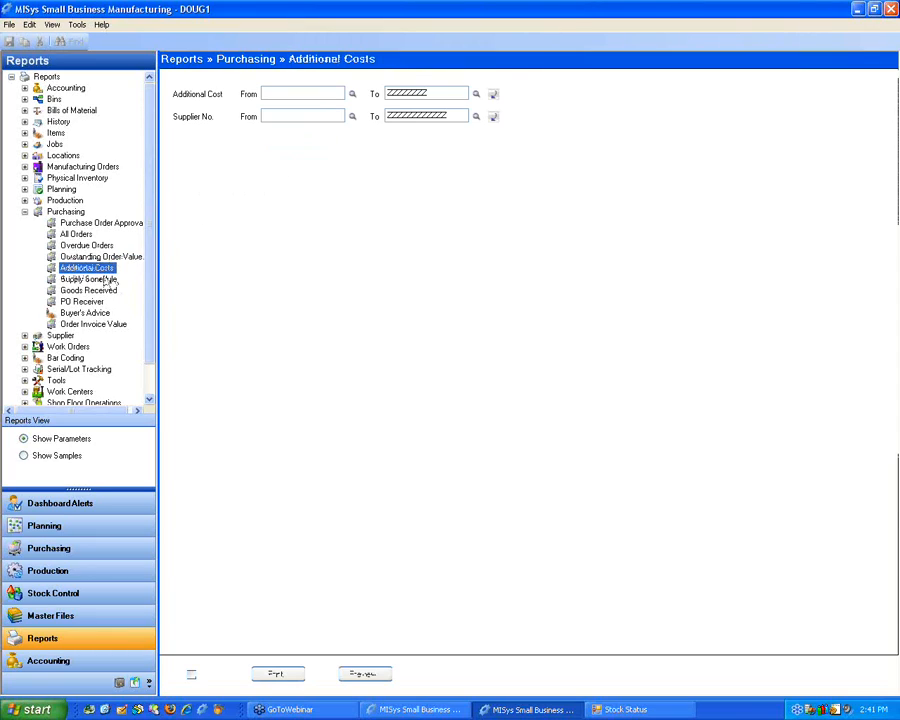
pyautogui.click(104, 279)
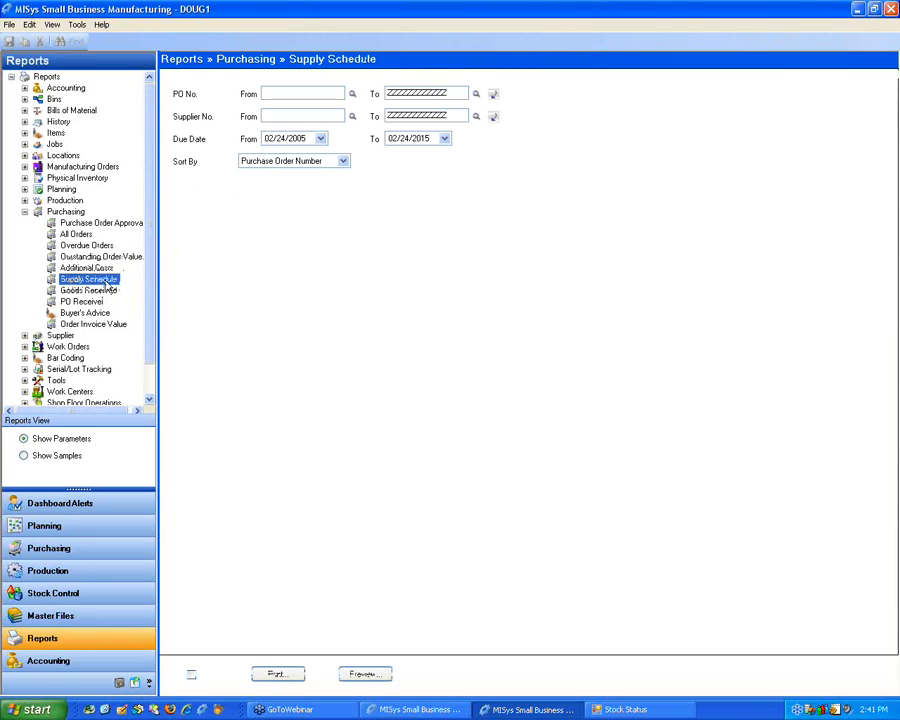
pyautogui.click(100, 290)
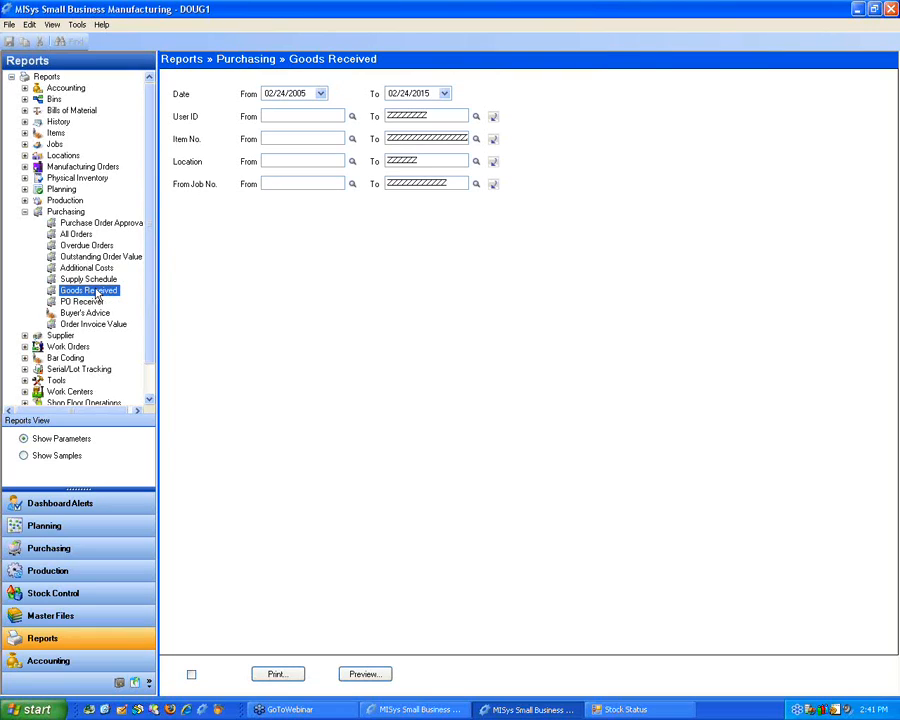
pyautogui.click(88, 301)
pyautogui.click(95, 325)
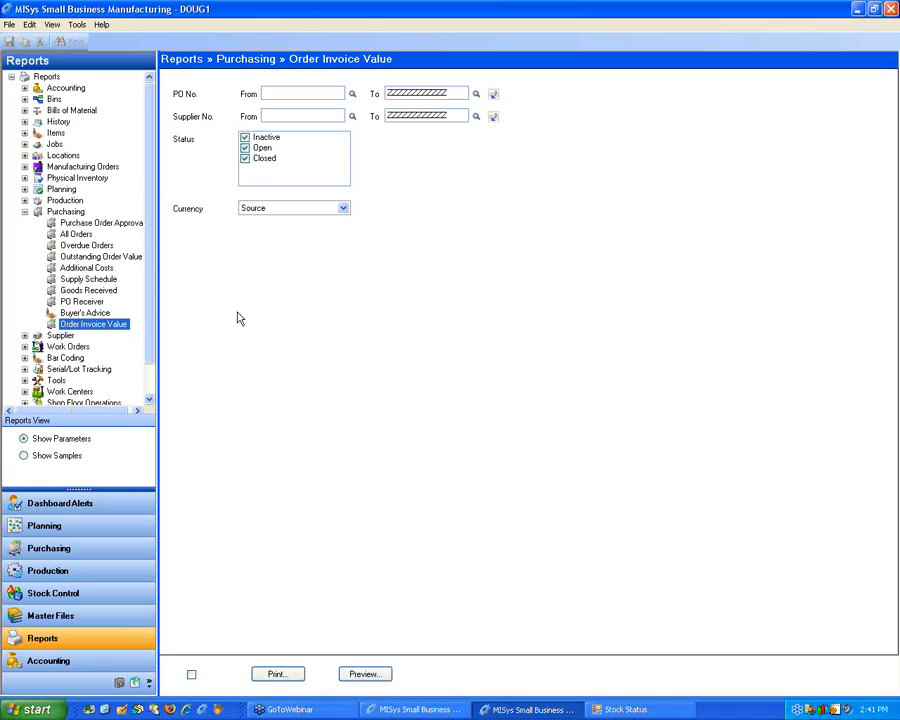
pyautogui.click(25, 213)
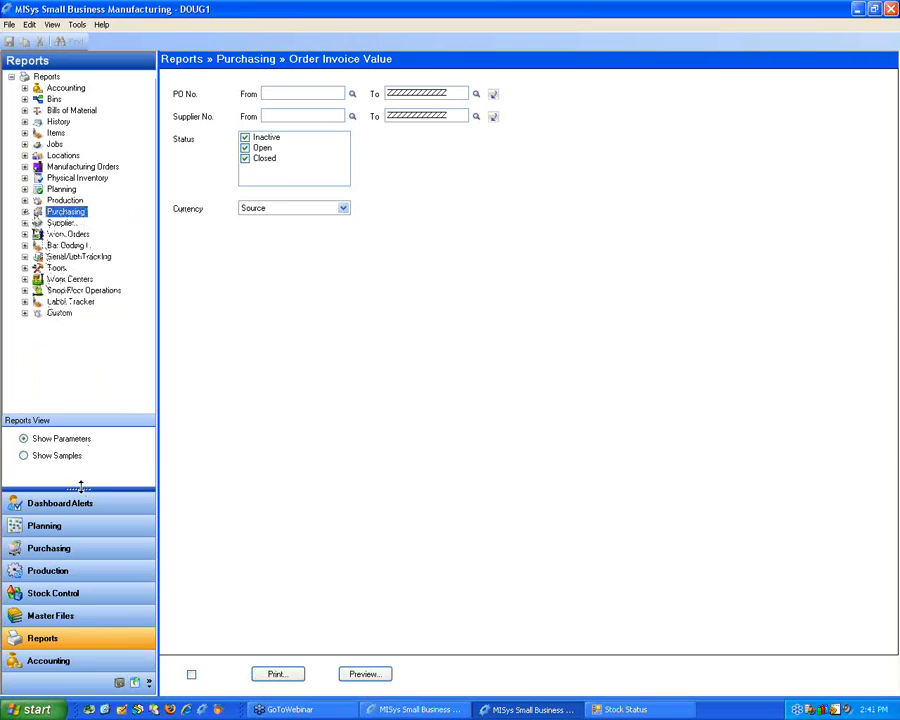
# Step: Open the item receiving window for purchase order P02 and show its lines in card view
pyautogui.click(44, 547)
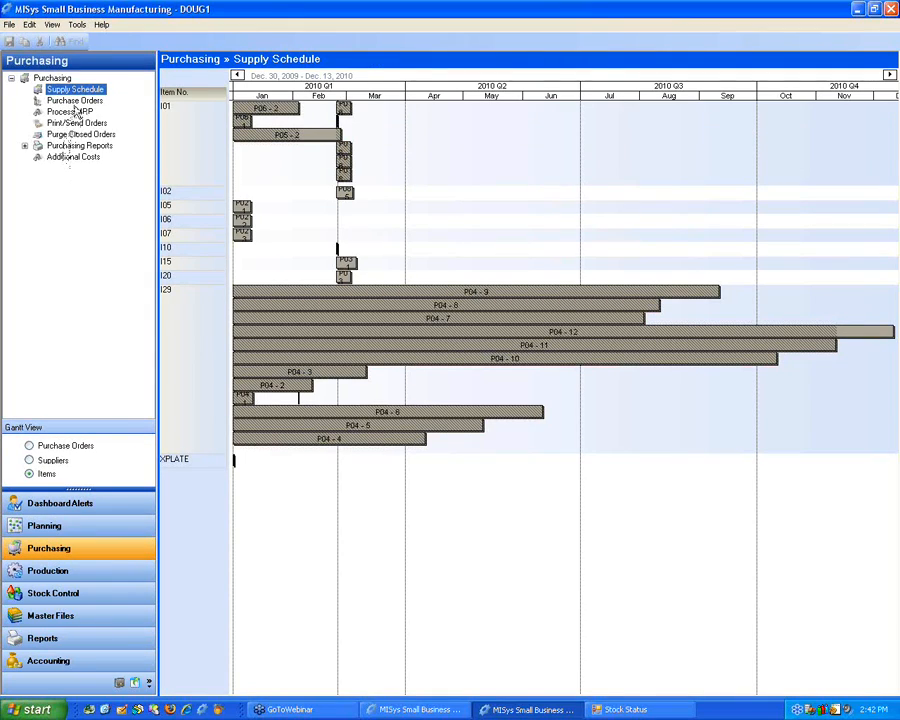
pyautogui.click(60, 101)
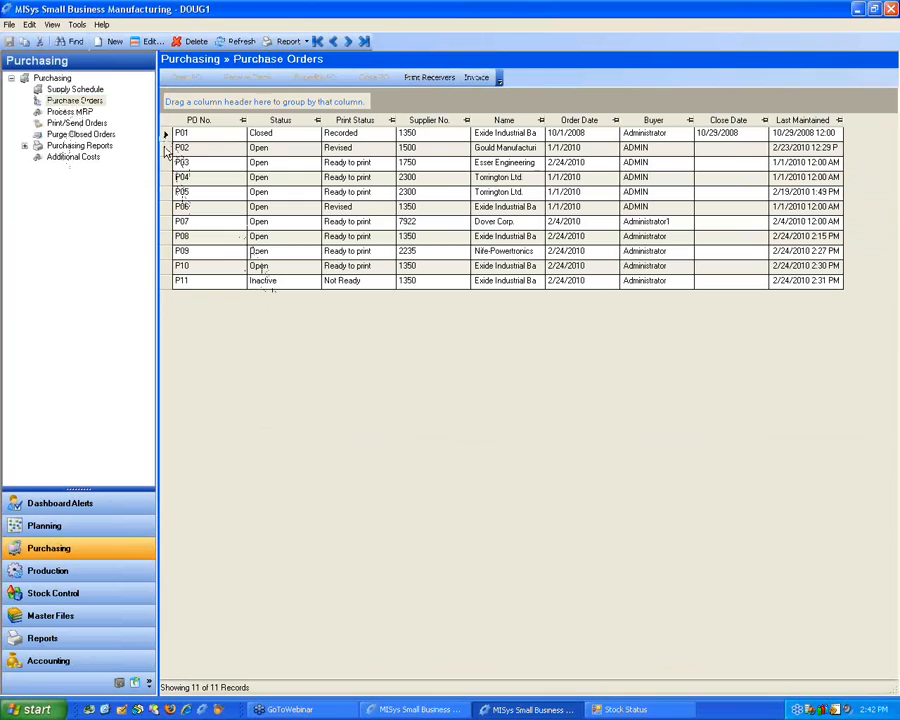
pyautogui.click(165, 148)
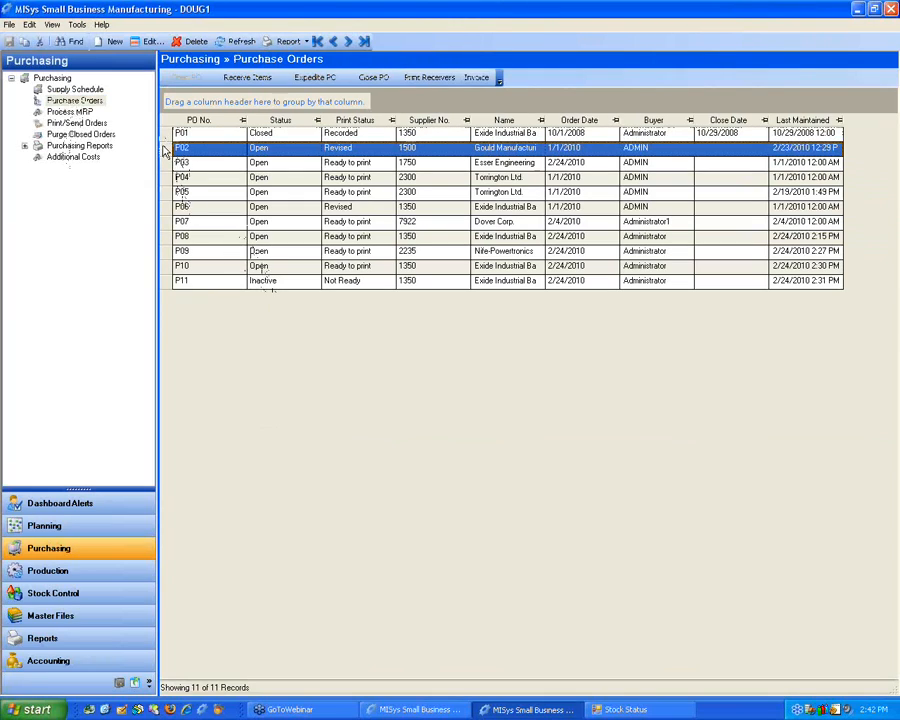
pyautogui.click(240, 79)
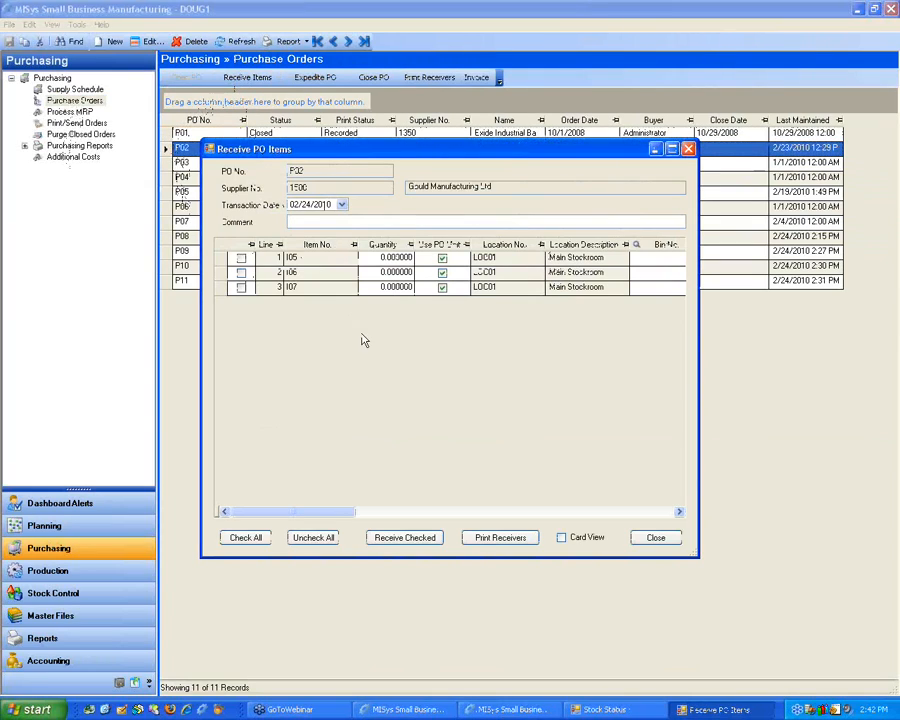
pyautogui.click(561, 538)
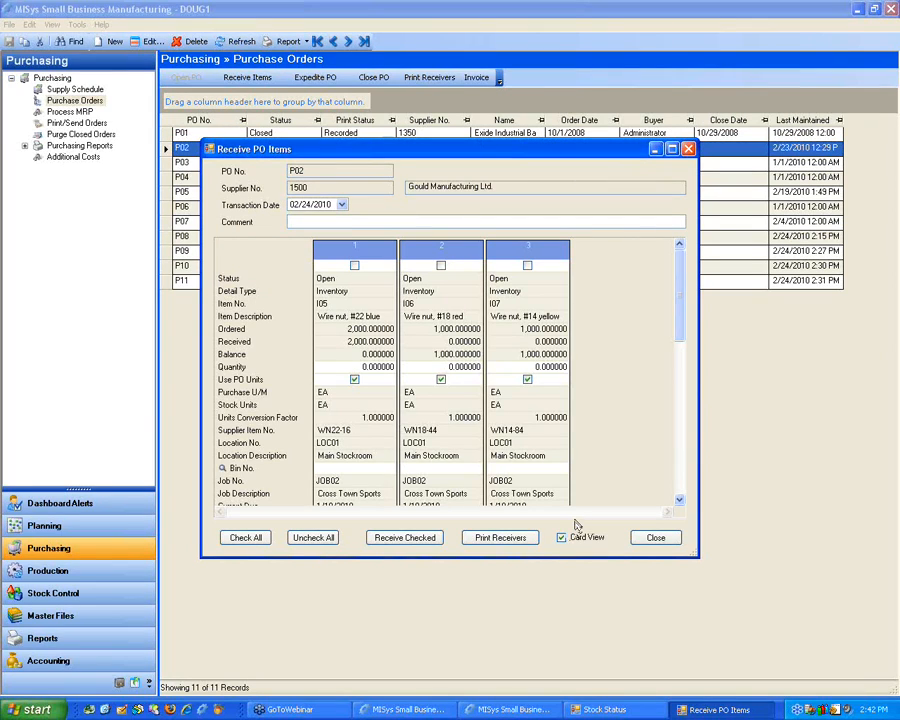
# Step: Review the receiving fields of P02's three lines, including Use PO Units and Bin No., and close the window without receiving anything
pyautogui.moveTo(681, 329); pyautogui.dragTo(681, 338)
pyautogui.scroll(-3, 650, 380)
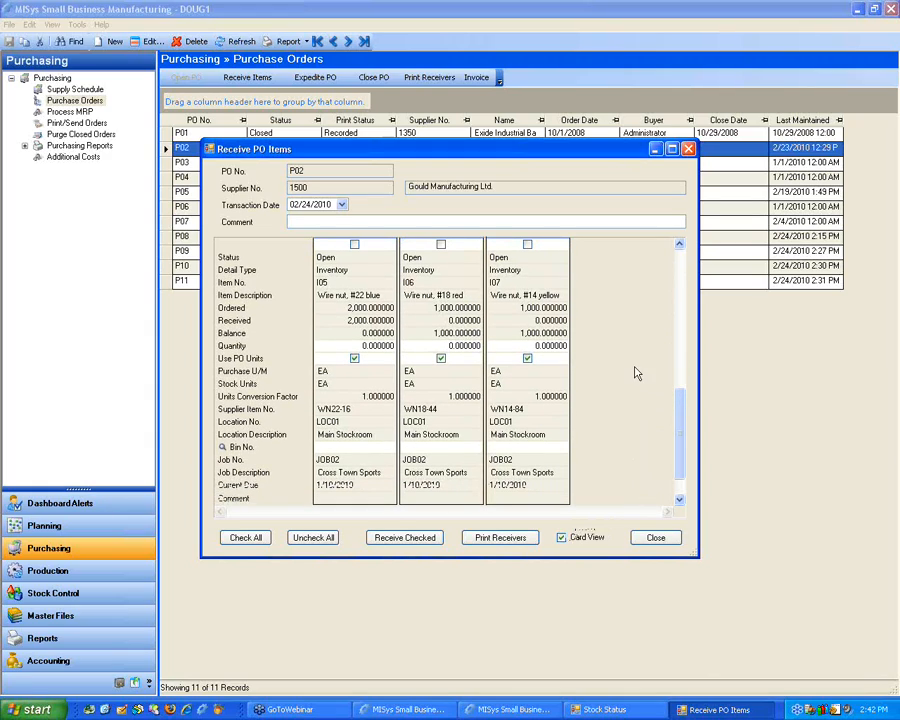
pyautogui.scroll(3, 415, 380)
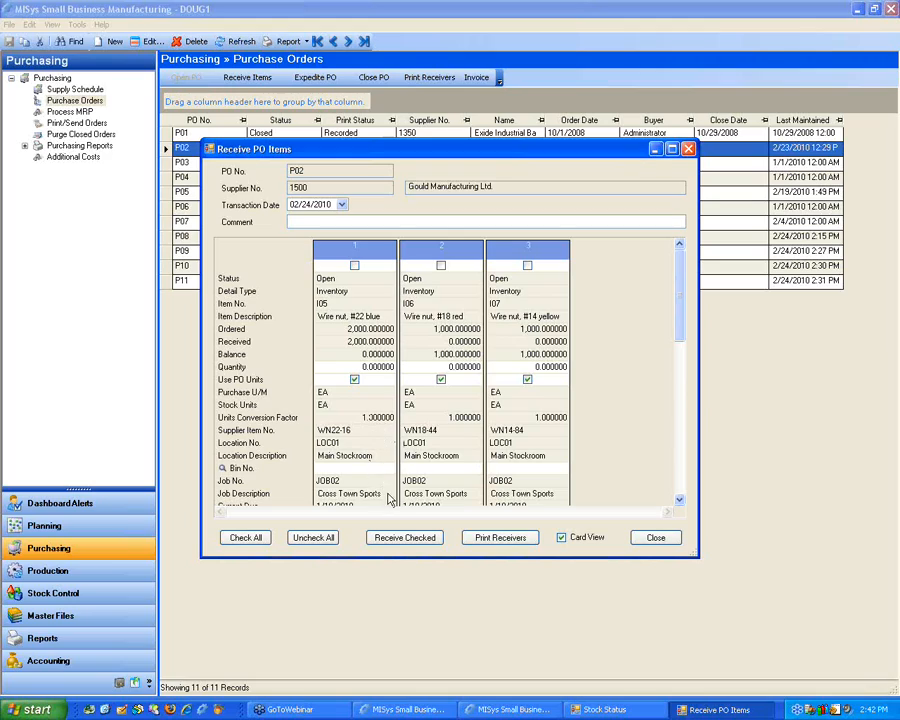
pyautogui.click(384, 380)
pyautogui.click(384, 380)
pyautogui.moveTo(678, 312); pyautogui.dragTo(670, 404)
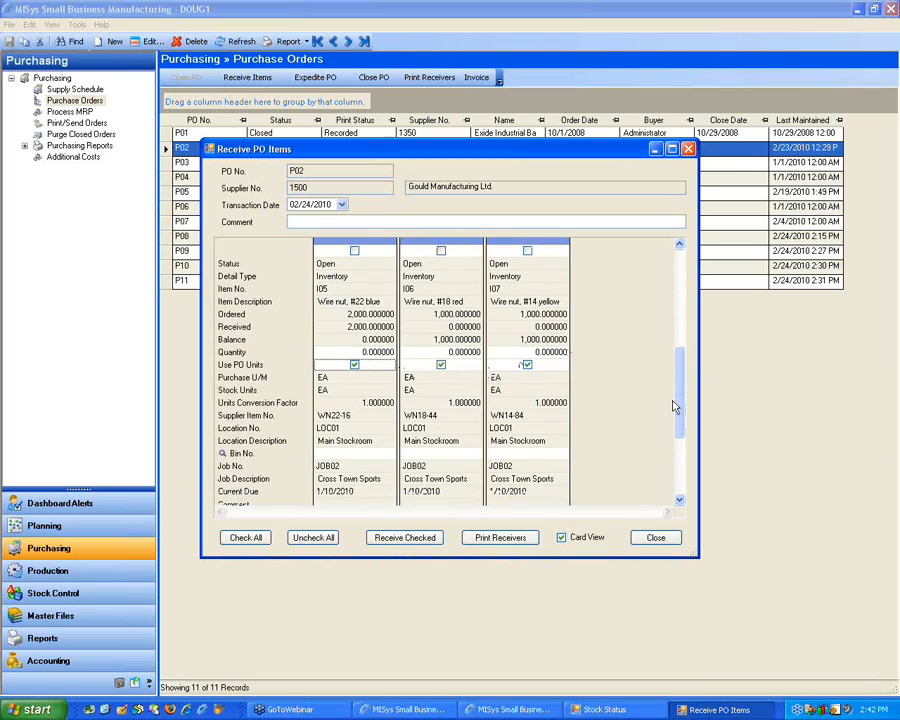
pyautogui.click(654, 539)
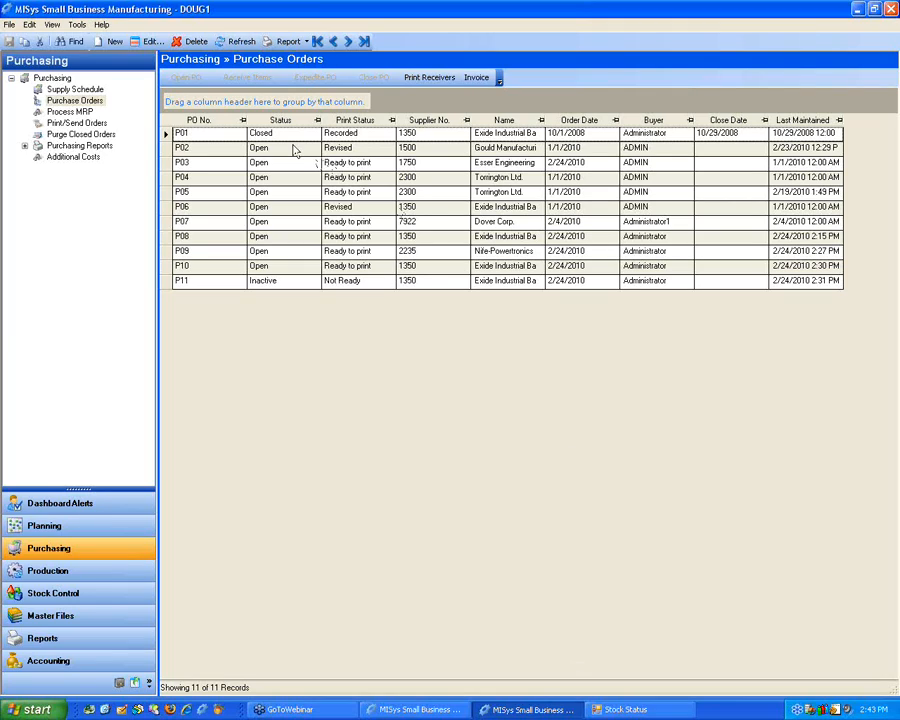
# Step: Open the invoicing window for purchase order P02, mark line 1 (item I05) for invoicing, and widen the window to fit more columns
pyautogui.click(166, 150)
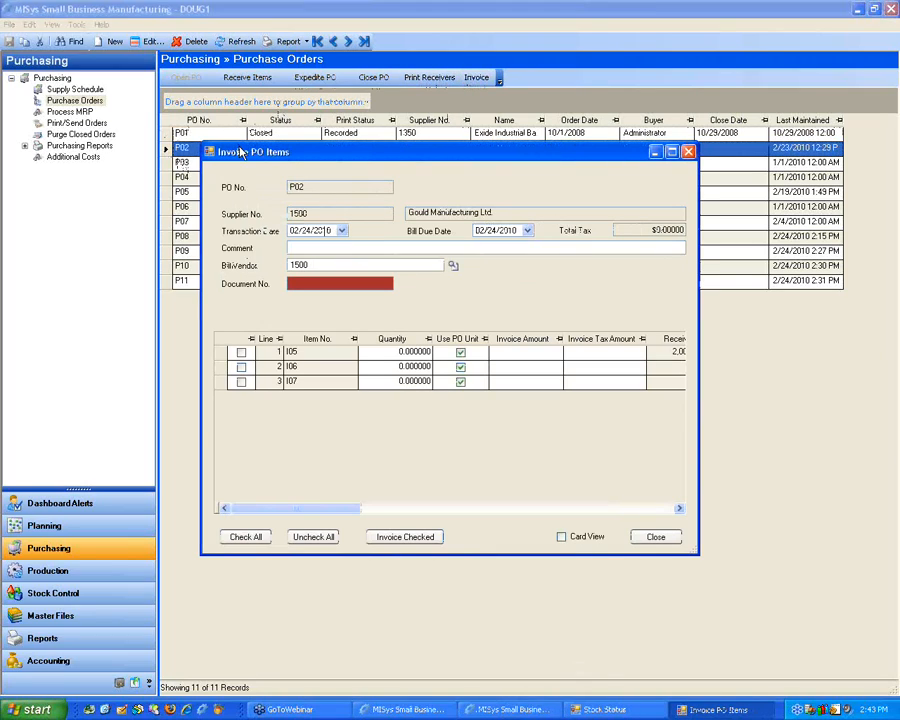
pyautogui.click(229, 334)
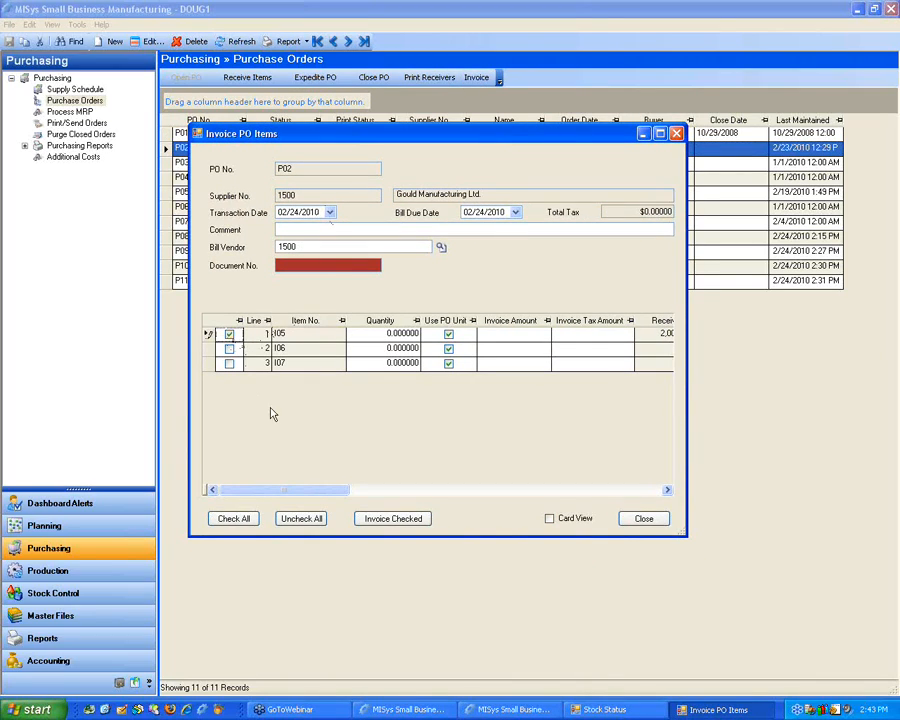
pyautogui.moveTo(277, 491); pyautogui.dragTo(327, 494)
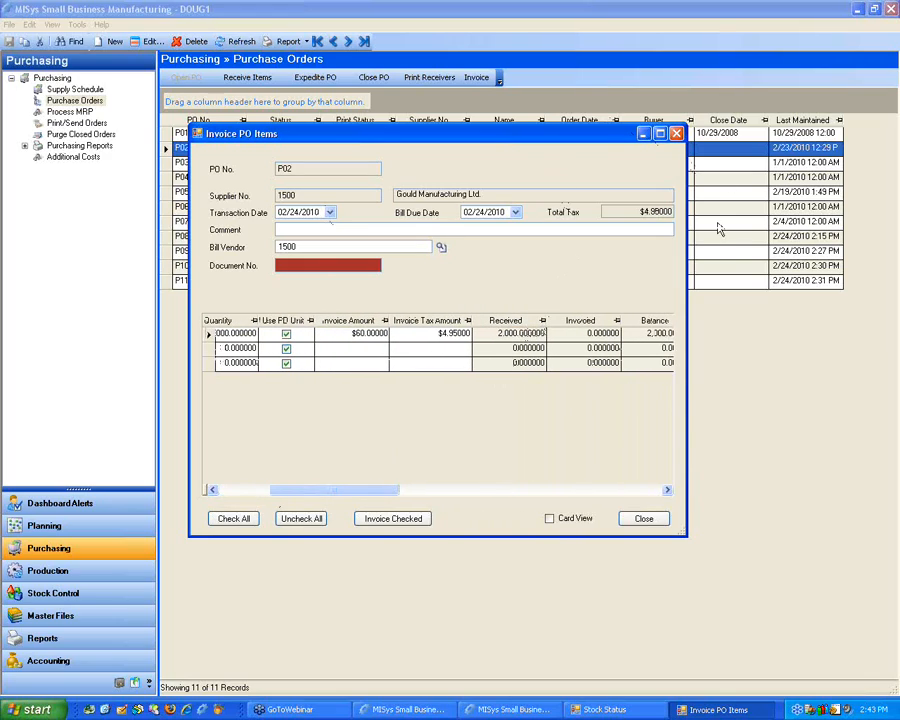
pyautogui.moveTo(686, 248); pyautogui.dragTo(841, 248)
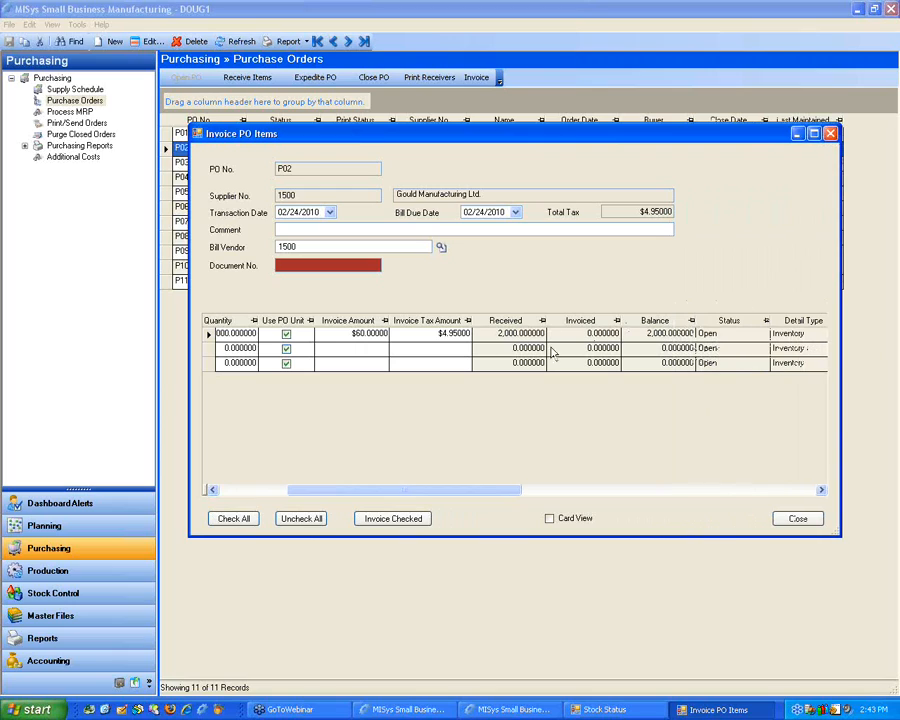
pyautogui.moveTo(188, 372); pyautogui.dragTo(30, 370)
pyautogui.moveTo(197, 490); pyautogui.dragTo(143, 490)
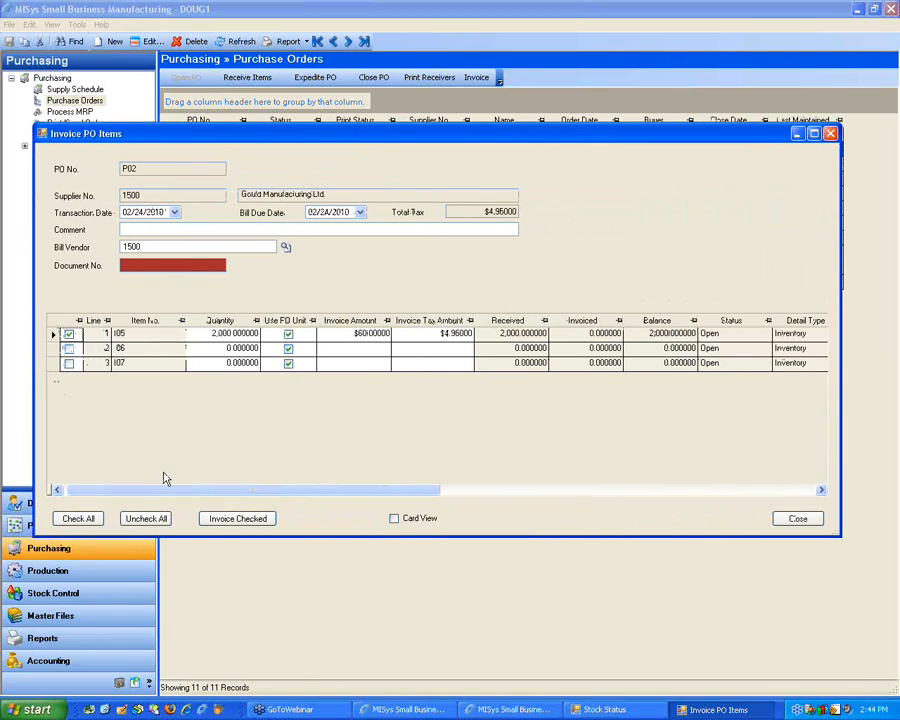
# Step: Examine the received, invoiced, quantity and invoice amount values of line 1 (item I05)
pyautogui.click(592, 336)
pyautogui.click(521, 337)
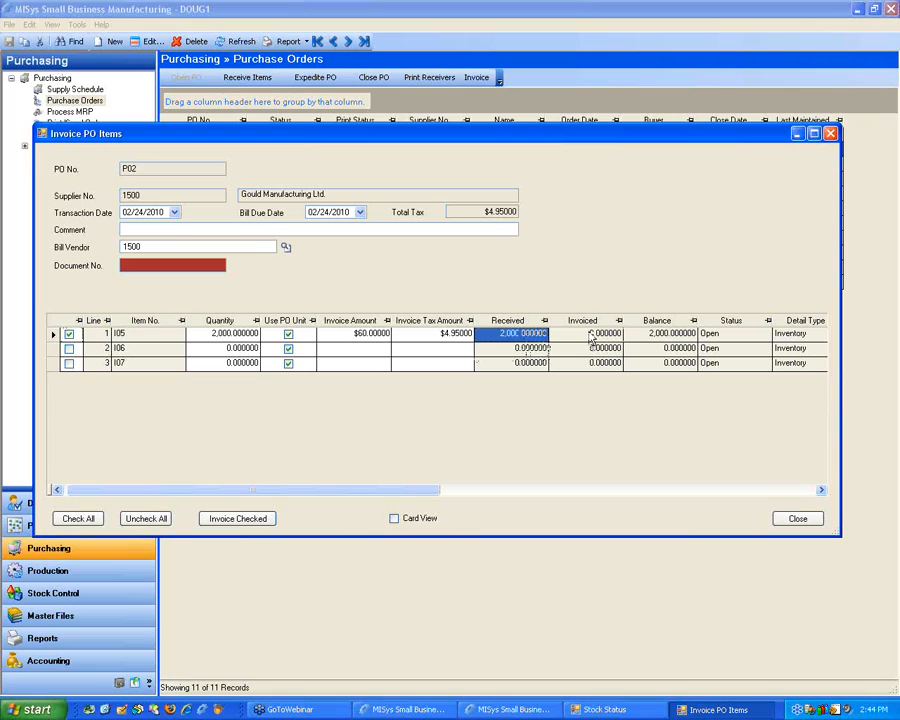
pyautogui.click(210, 335)
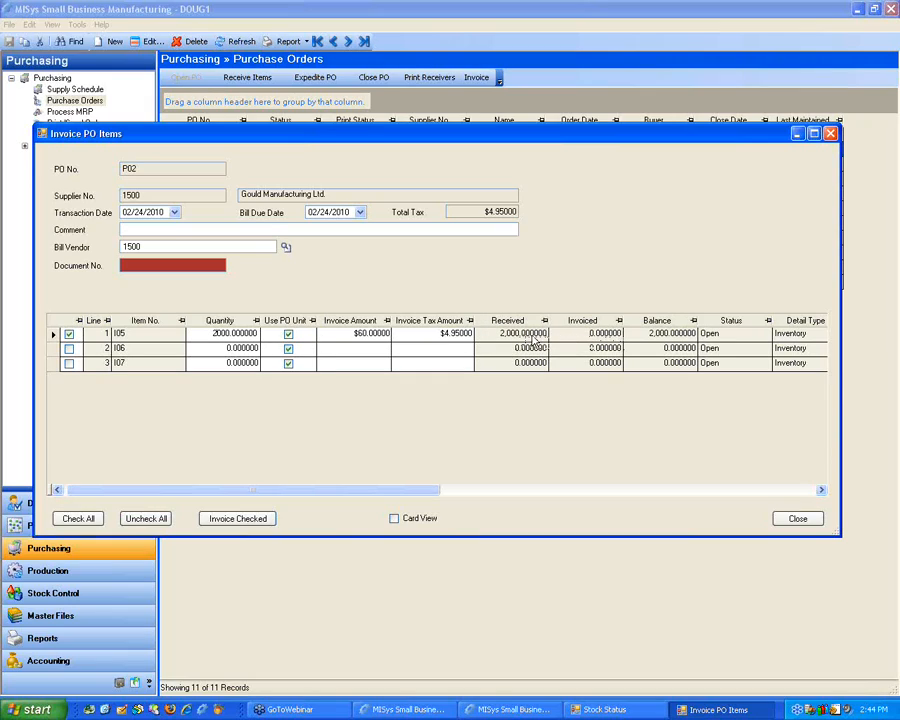
pyautogui.moveTo(205, 333); pyautogui.dragTo(251, 326)
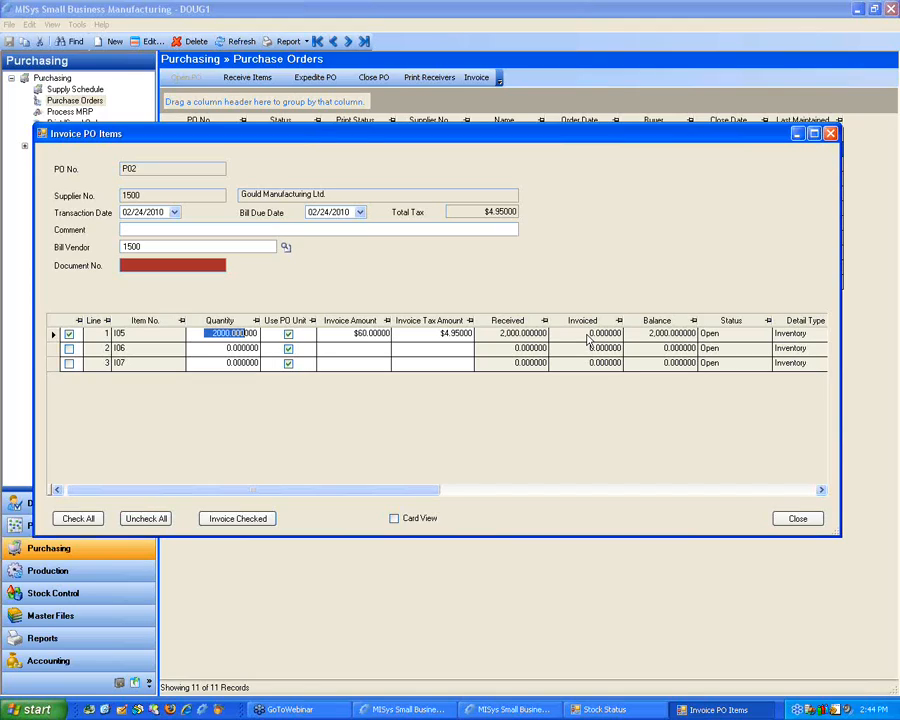
pyautogui.click(361, 336)
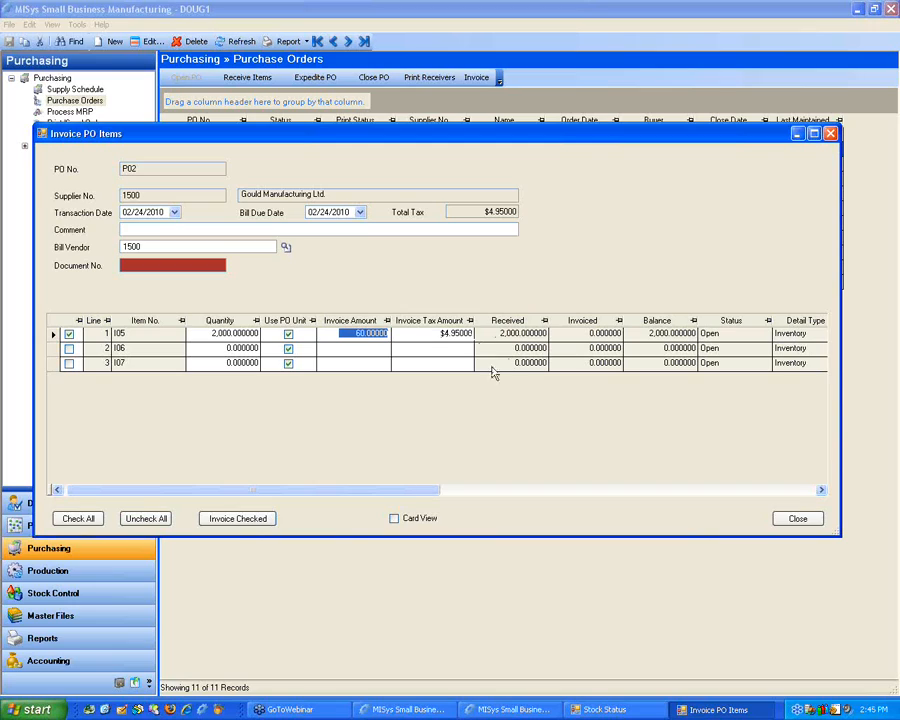
# Step: Move the Invoiced amount column directly after the Balance column and close the invoicing window without invoicing the marked line
pyautogui.moveTo(366, 490); pyautogui.dragTo(699, 484)
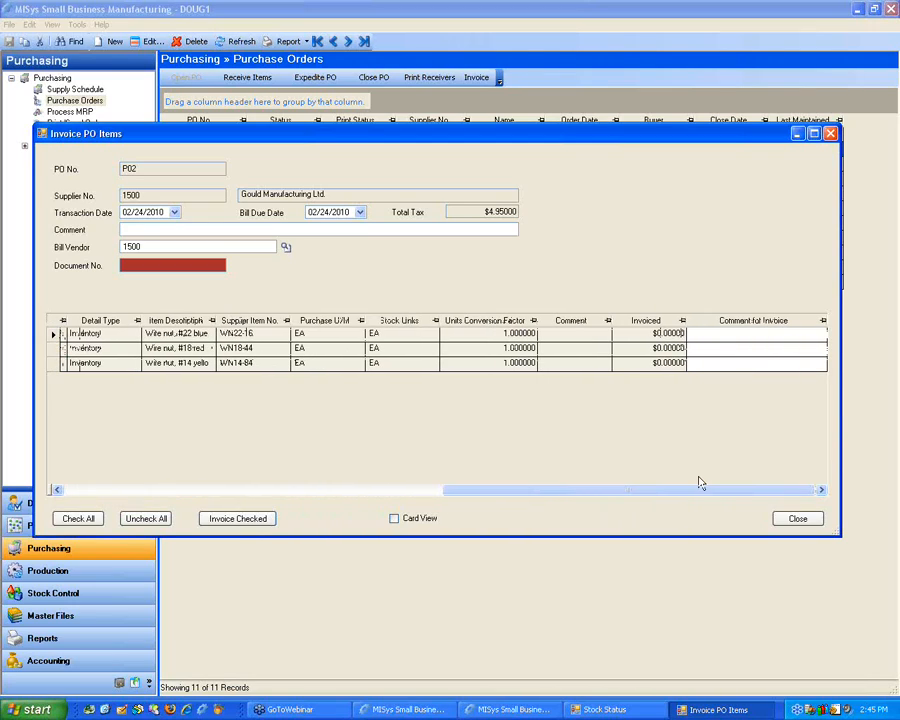
pyautogui.click(660, 333)
pyautogui.moveTo(660, 325); pyautogui.dragTo(125, 322)
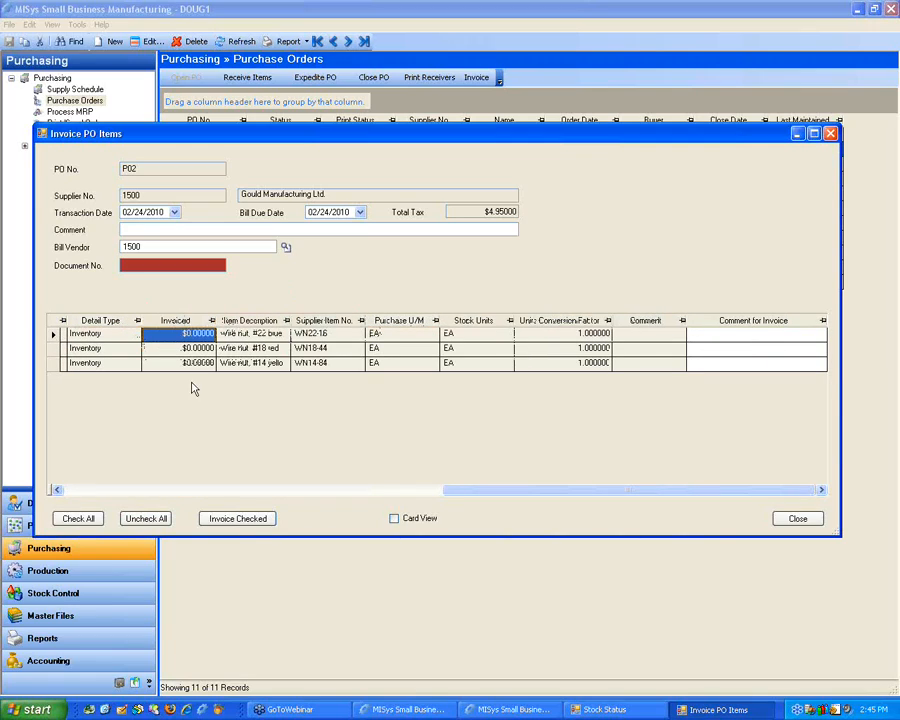
pyautogui.moveTo(490, 490); pyautogui.dragTo(303, 500)
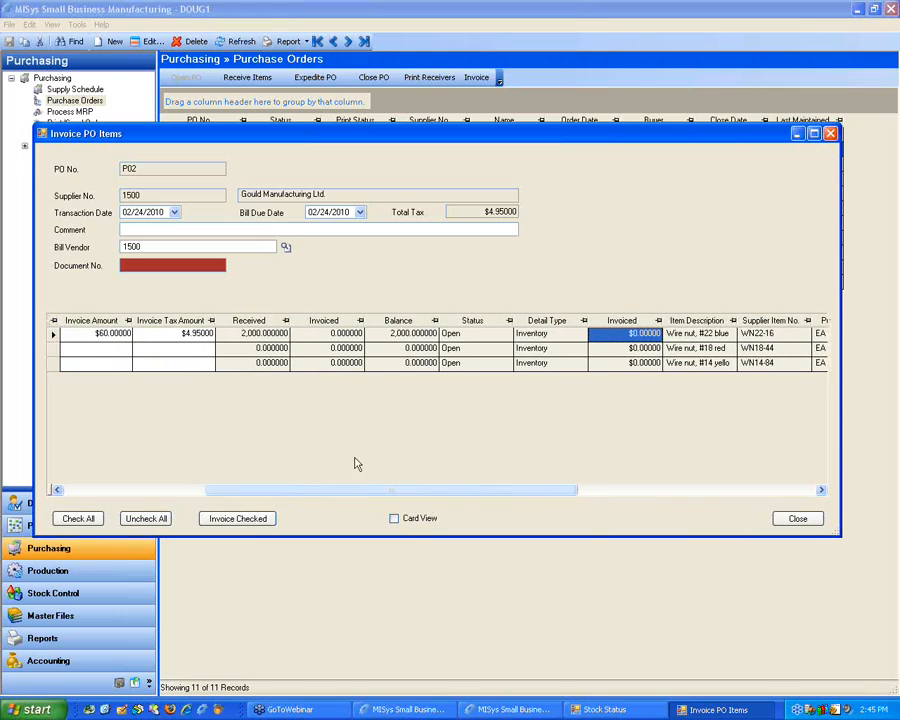
pyautogui.moveTo(615, 321); pyautogui.dragTo(480, 330)
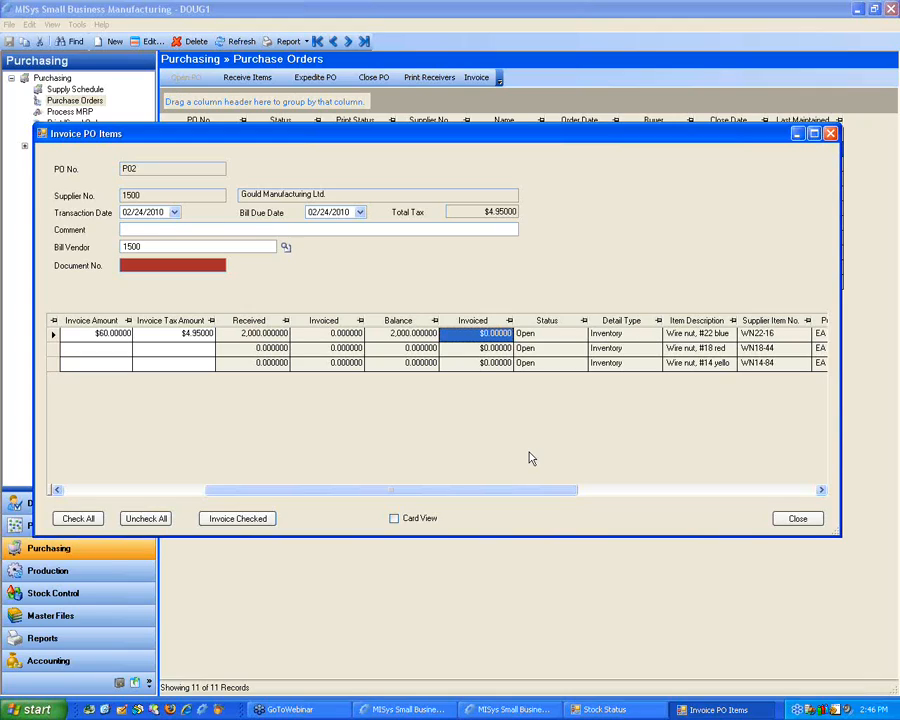
pyautogui.moveTo(418, 490); pyautogui.dragTo(255, 497)
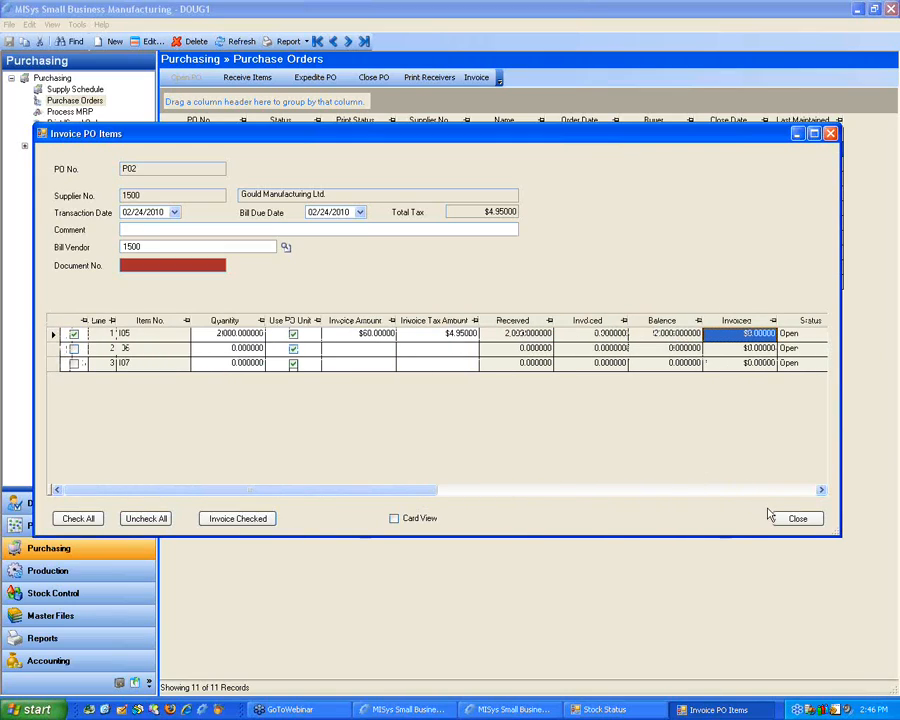
pyautogui.click(797, 519)
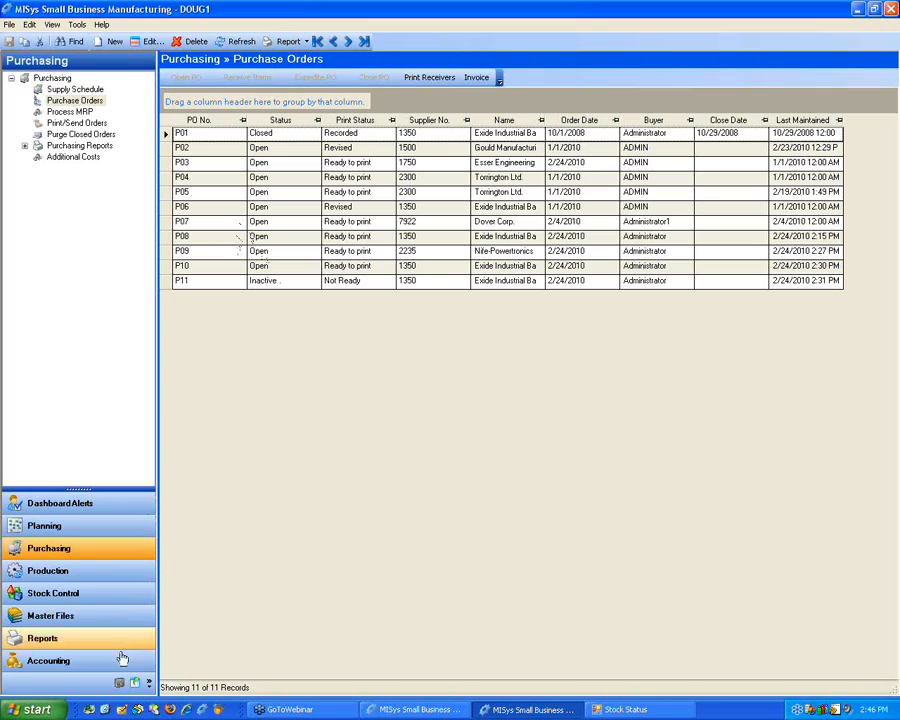
# Step: Open the custom field management for the Purchase Order Details table from the administration housekeeping functions
pyautogui.click(120, 686)
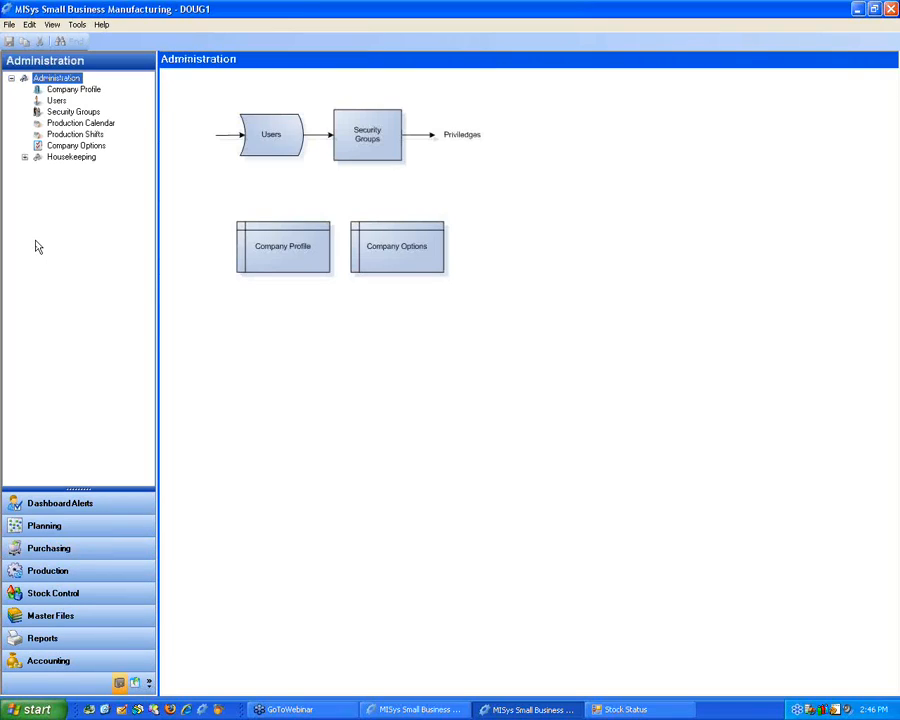
pyautogui.click(68, 158)
pyautogui.click(25, 157)
pyautogui.click(88, 314)
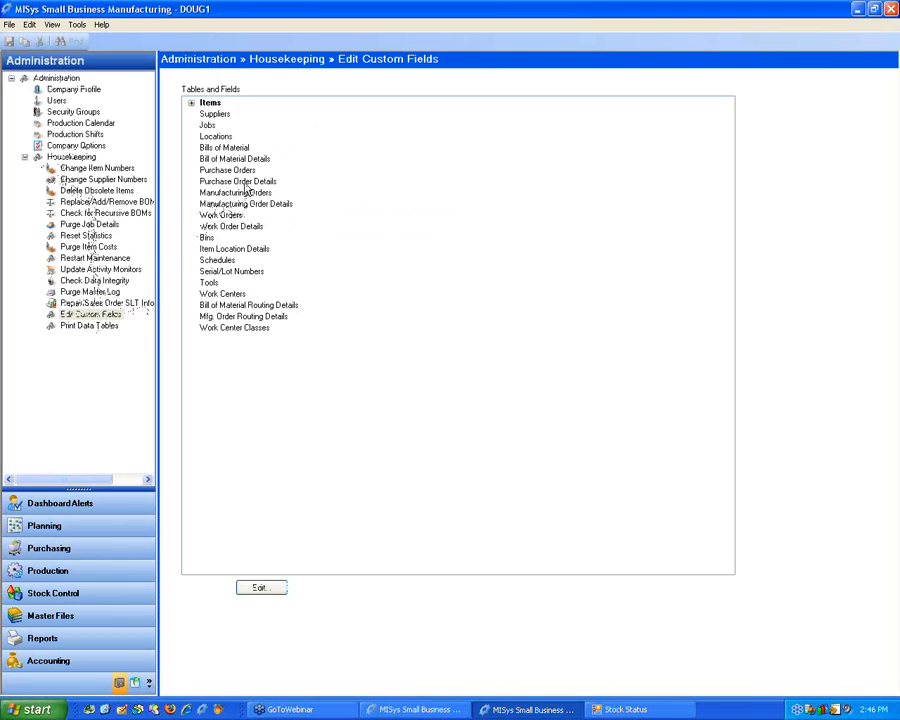
pyautogui.click(243, 183)
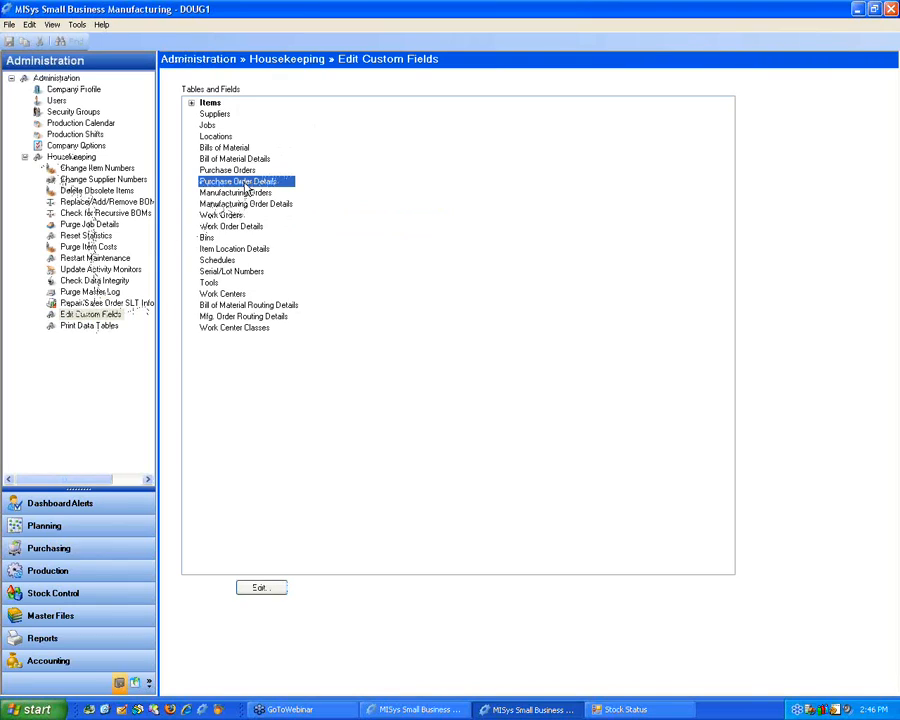
pyautogui.click(264, 588)
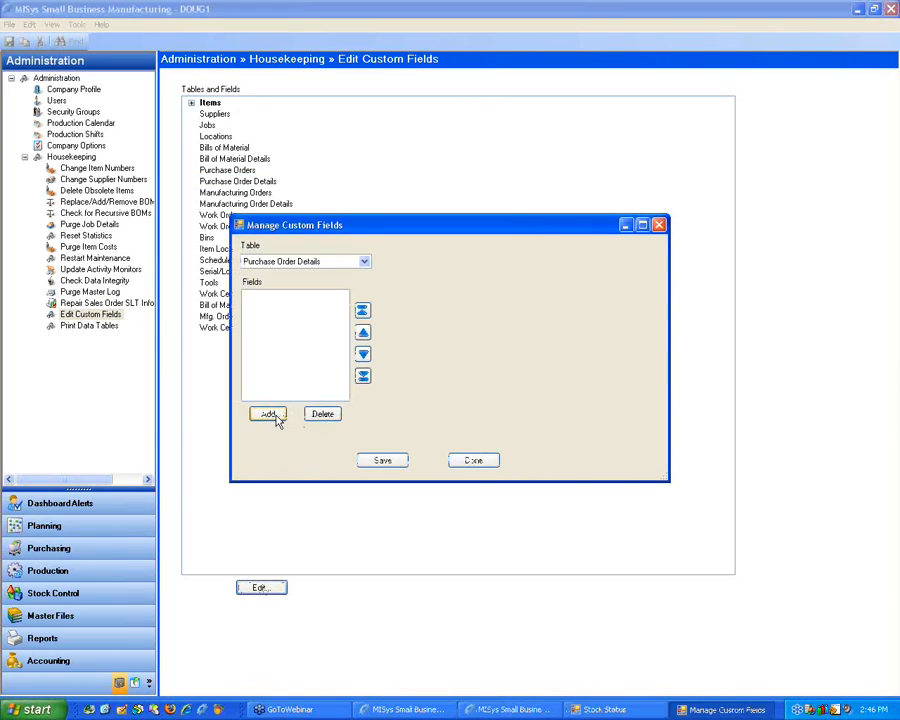
# Step: Add a custom field labelled QC with the field type Single-line Text to Purchase Order Details and save it
pyautogui.click(269, 418)
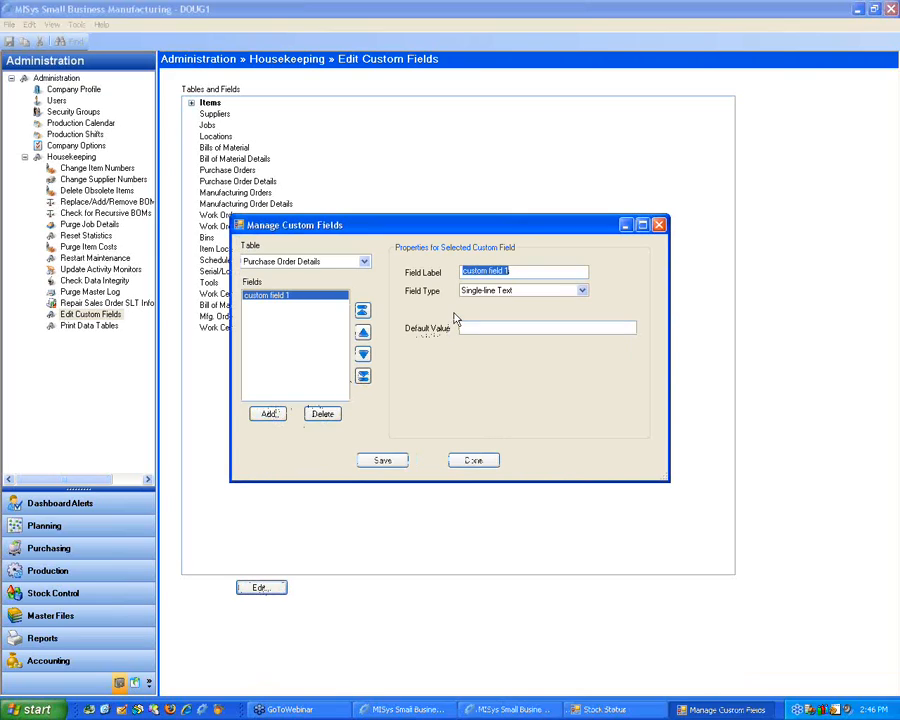
pyautogui.write('QC')
pyautogui.press('Tab')
pyautogui.moveTo(482, 271); pyautogui.dragTo(403, 269)
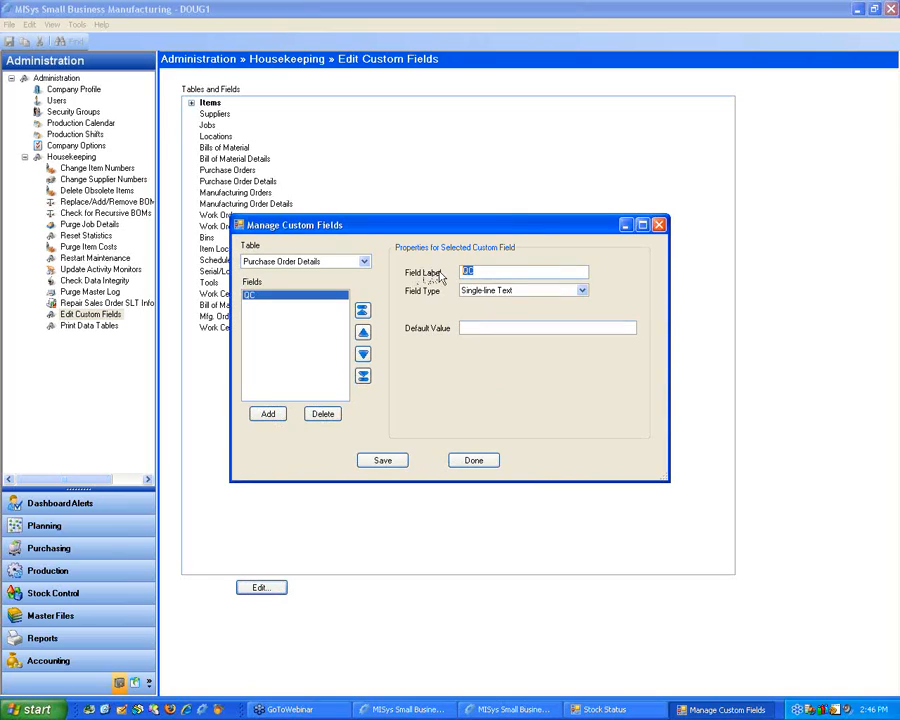
pyautogui.click(508, 291)
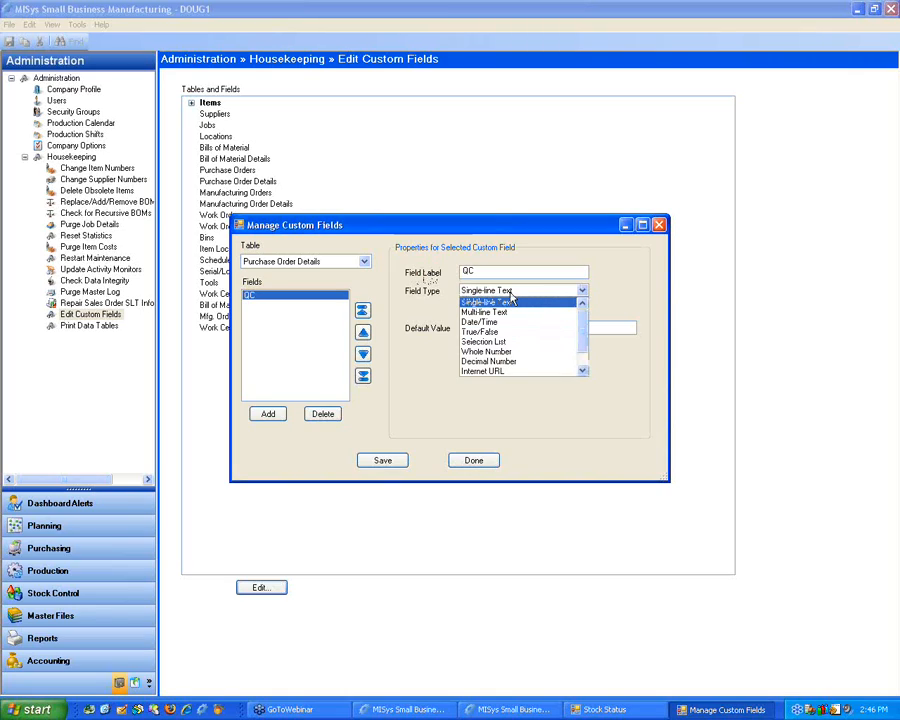
pyautogui.click(516, 300)
pyautogui.click(518, 328)
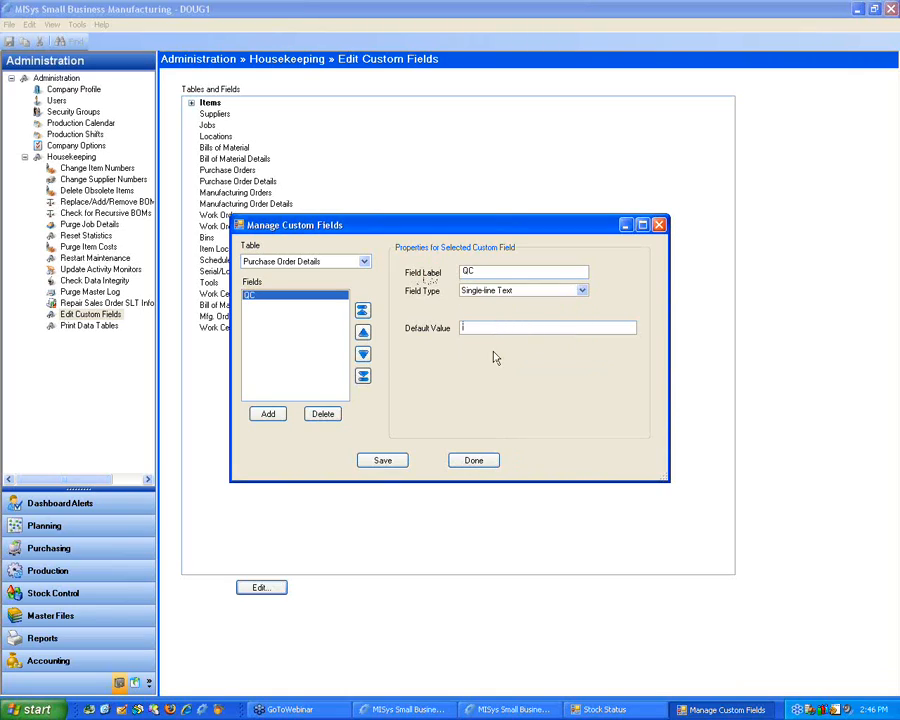
pyautogui.click(380, 462)
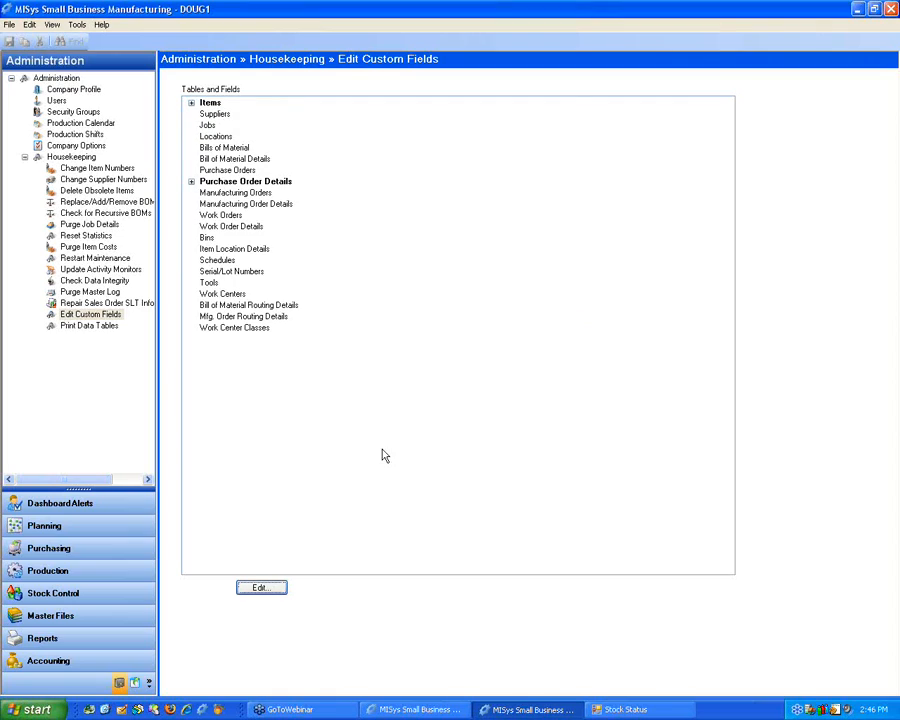
# Step: Open purchase order P02, examine the QC column of its detail lines, and close the order
pyautogui.click(70, 546)
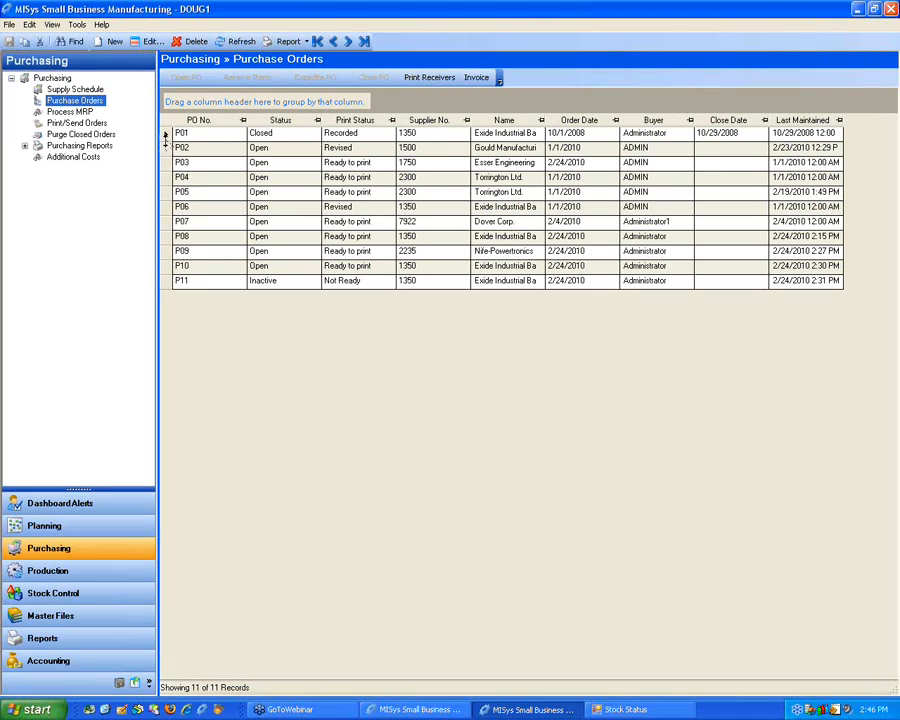
pyautogui.click(166, 148)
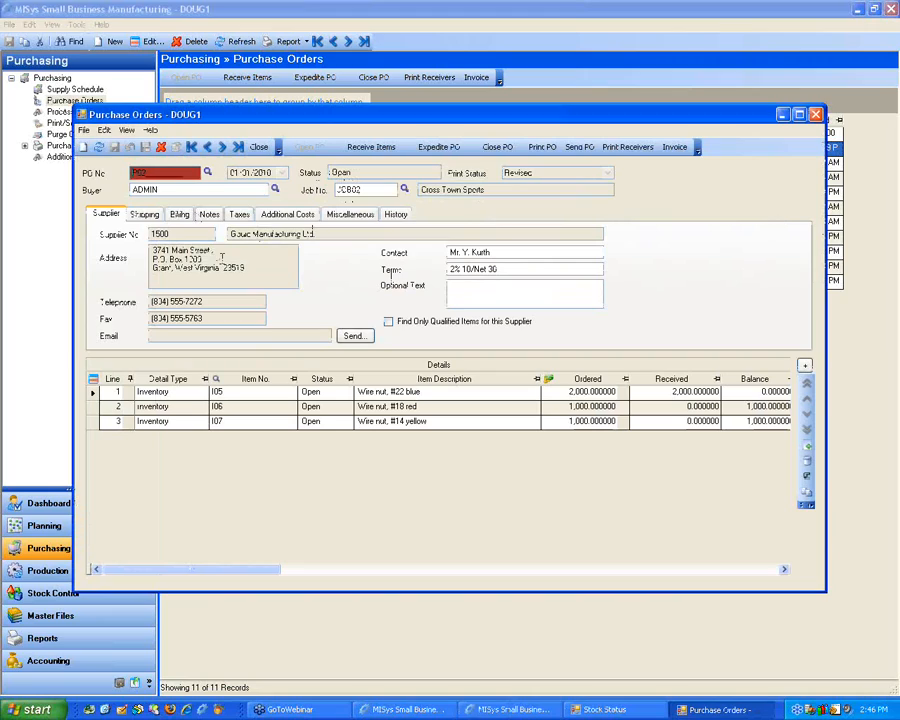
pyautogui.moveTo(233, 577); pyautogui.dragTo(709, 569)
pyautogui.moveTo(622, 576); pyautogui.dragTo(653, 571)
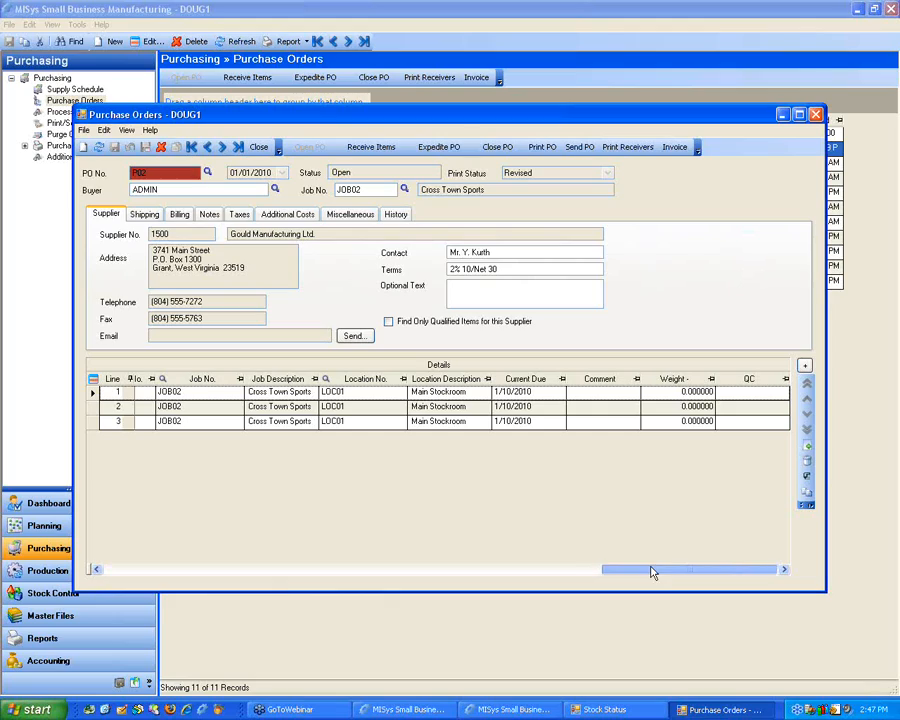
pyautogui.click(738, 392)
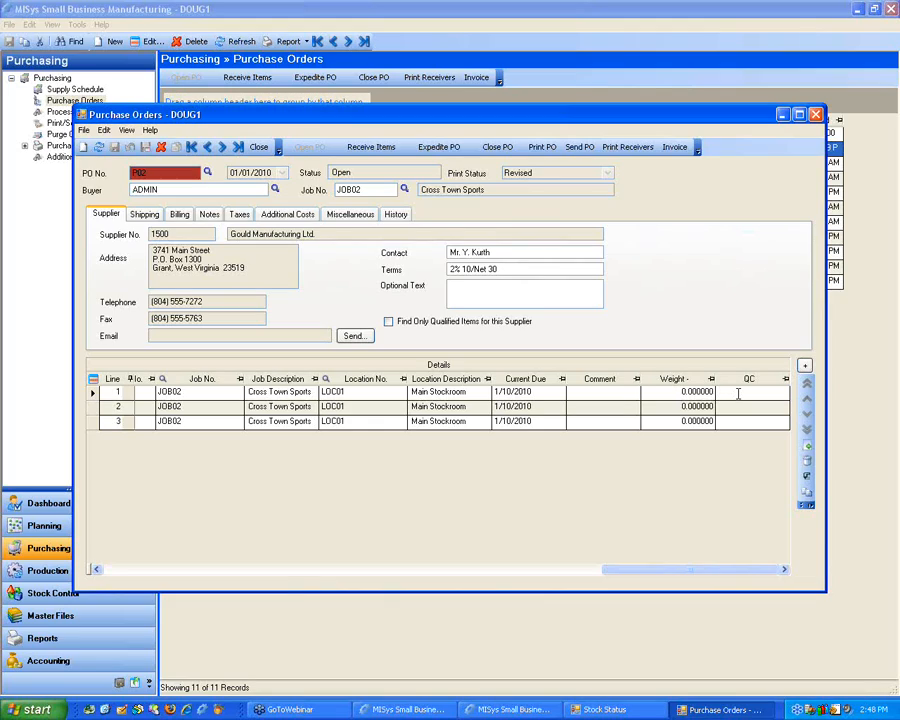
pyautogui.click(816, 115)
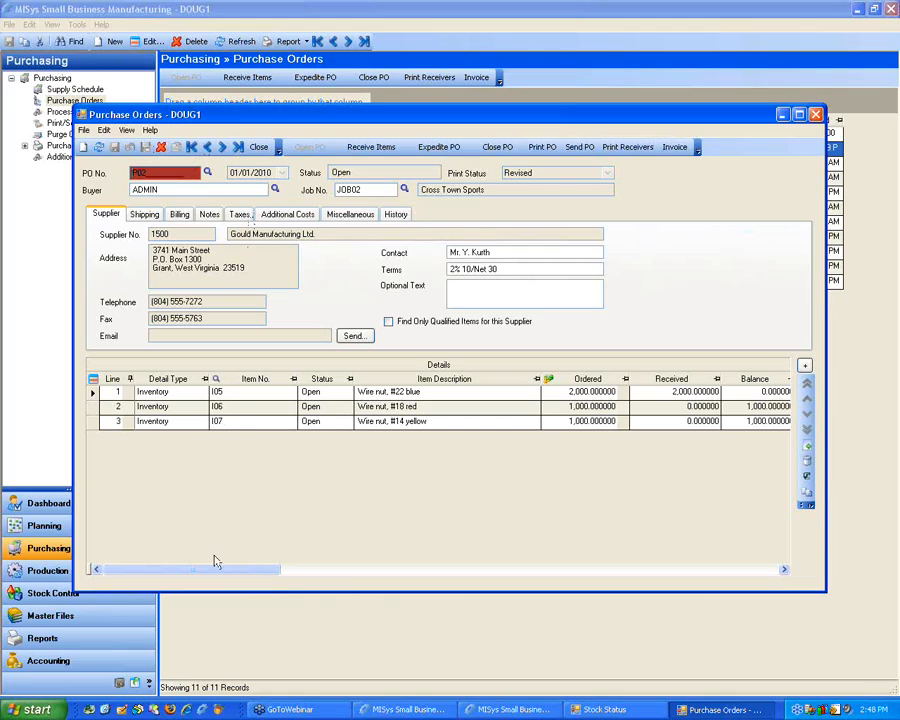
# Step: Fill the QC field of P02's line 1 (item I05) with a long string of arbitrary characters, save the order, and close it
pyautogui.moveTo(195, 576); pyautogui.dragTo(704, 577)
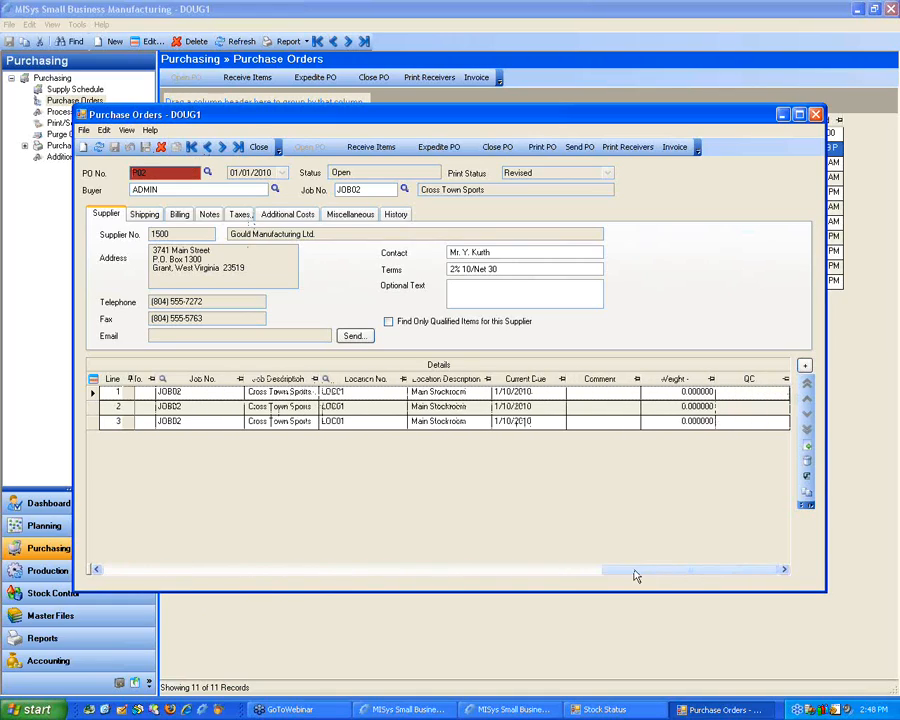
pyautogui.click(723, 393)
pyautogui.write('12536666')
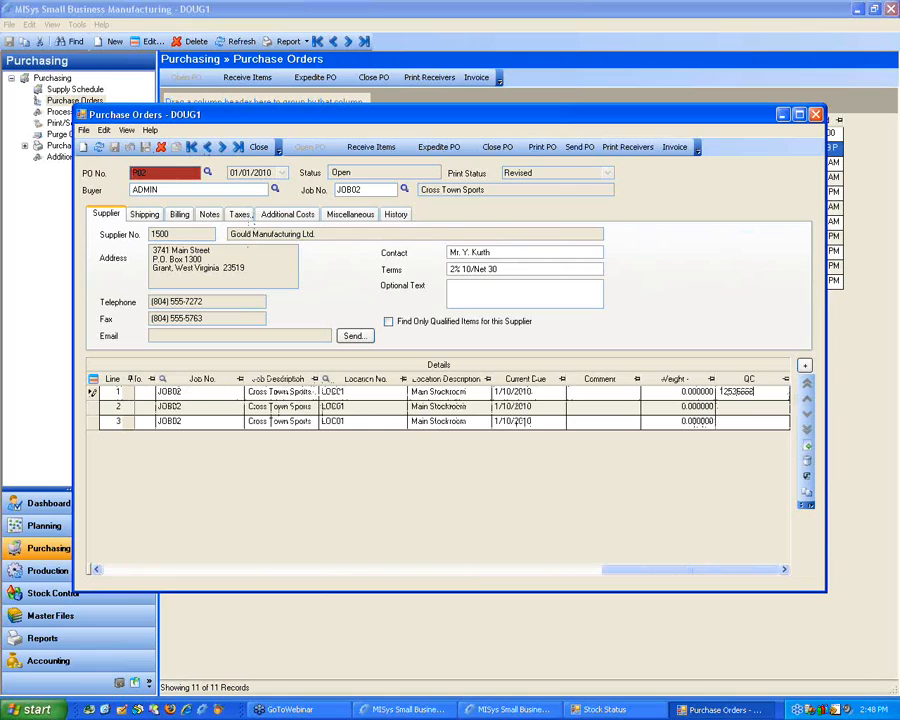
pyautogui.write('akjdhfkafdkjsahfjaisdkfjaisdkdjglksakdjaskdjfglaskdjaksdmfkjsdkfjsk akfjaksdjfsknasdfaj;sjdflau;jthdfkjdf')
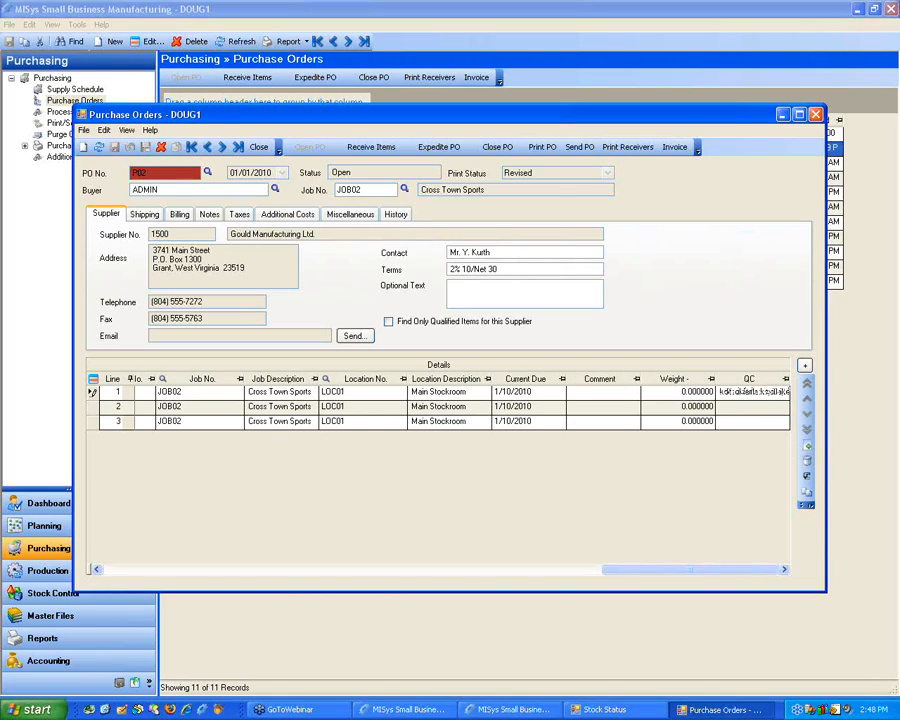
pyautogui.write('flskdfj')
pyautogui.press('BackSpace')
pyautogui.press('BackSpace')
pyautogui.press('BackSpace')
pyautogui.press('BackSpace')
pyautogui.press('BackSpace')
pyautogui.press('BackSpace')
pyautogui.press('BackSpace')
pyautogui.press('BackSpace')
pyautogui.press('BackSpace')
pyautogui.press('BackSpace')
pyautogui.press('BackSpace')
pyautogui.press('BackSpace')
pyautogui.press('BackSpace')
pyautogui.press('BackSpace')
pyautogui.press('BackSpace')
pyautogui.press('BackSpace')
pyautogui.press('BackSpace')
pyautogui.press('BackSpace')
pyautogui.press('BackSpace')
pyautogui.press('BackSpace')
pyautogui.click(115, 148)
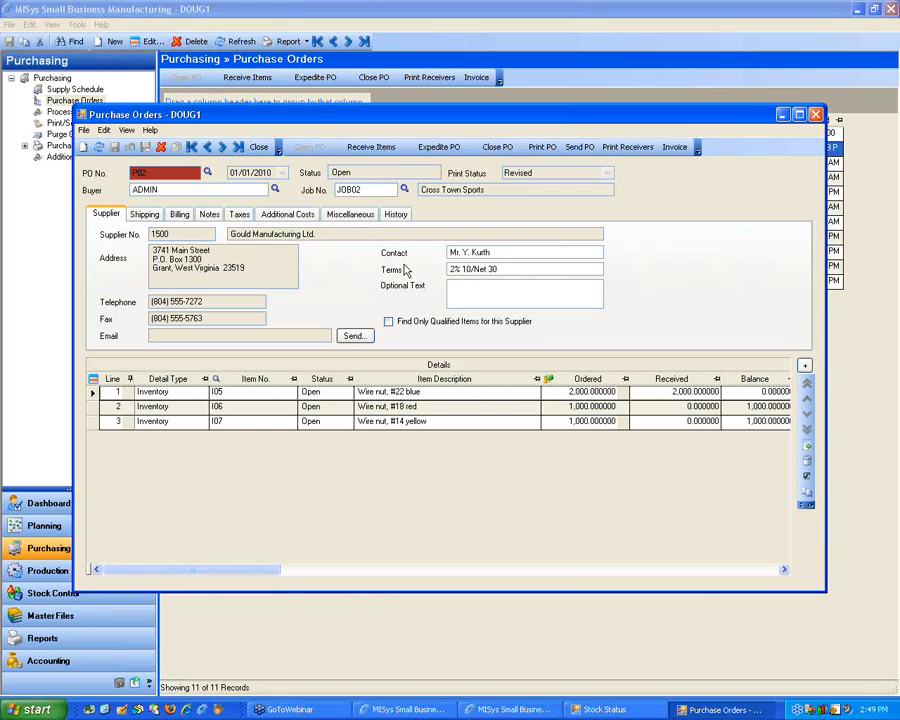
pyautogui.click(815, 114)
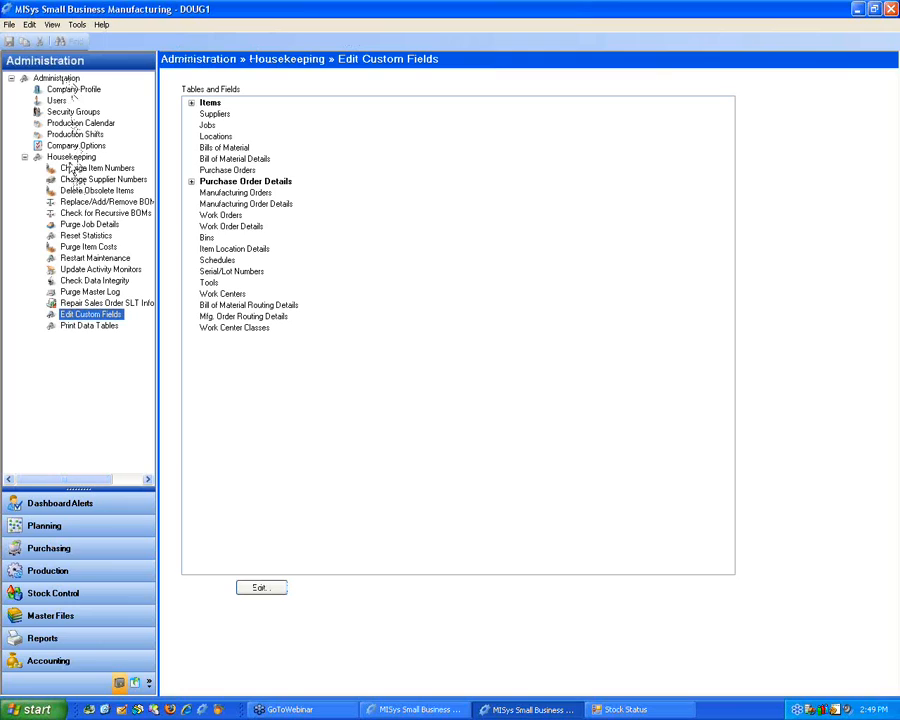
# Step: Examine the accounting settings in Company Options, including PO Invoicing, and return to the purchase orders list
pyautogui.click(70, 146)
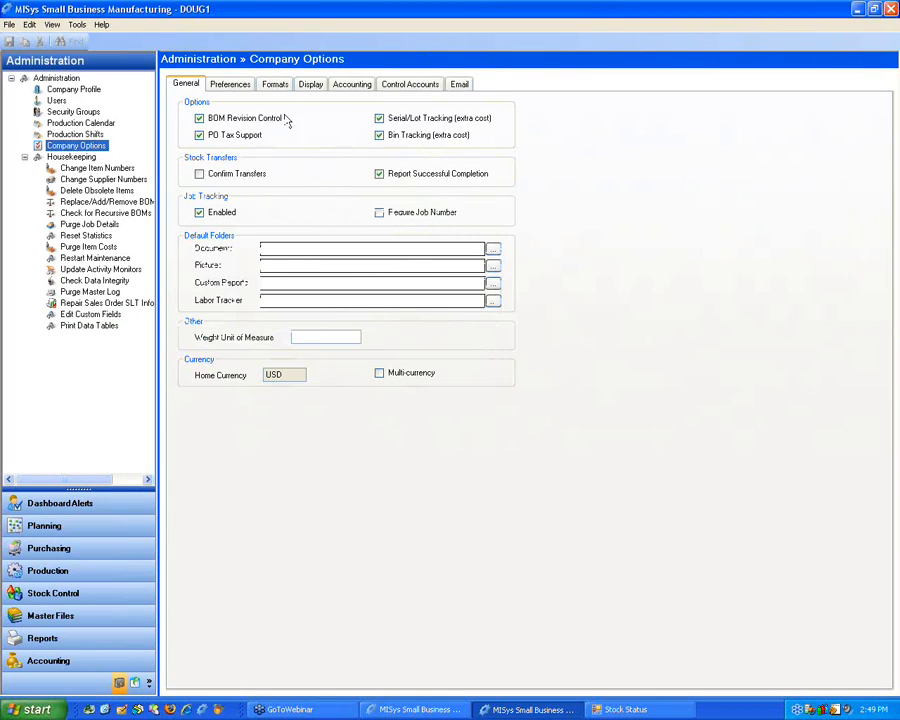
pyautogui.click(350, 87)
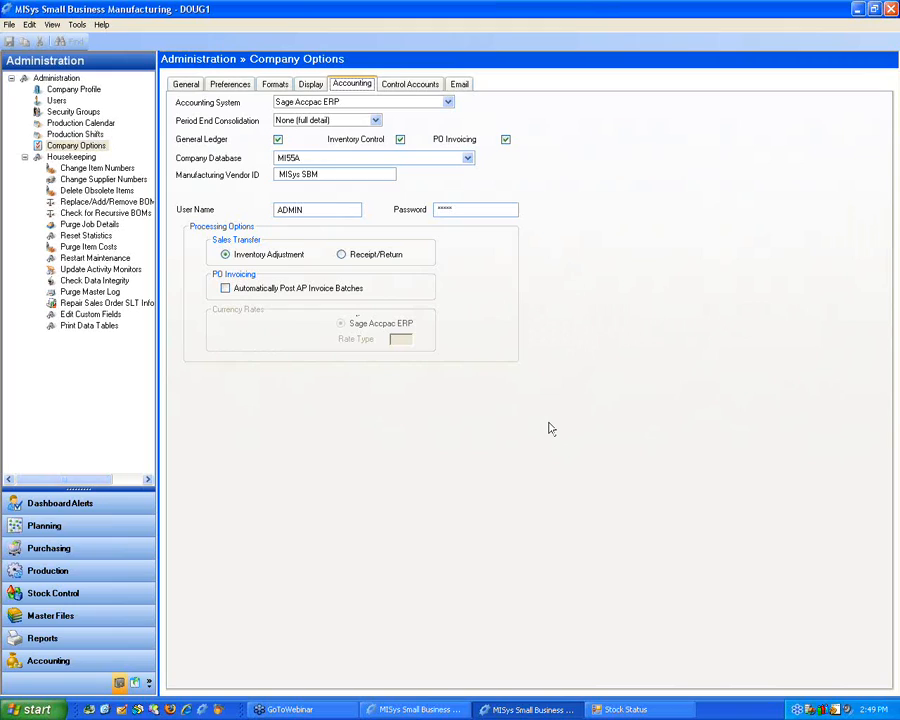
pyautogui.click(92, 613)
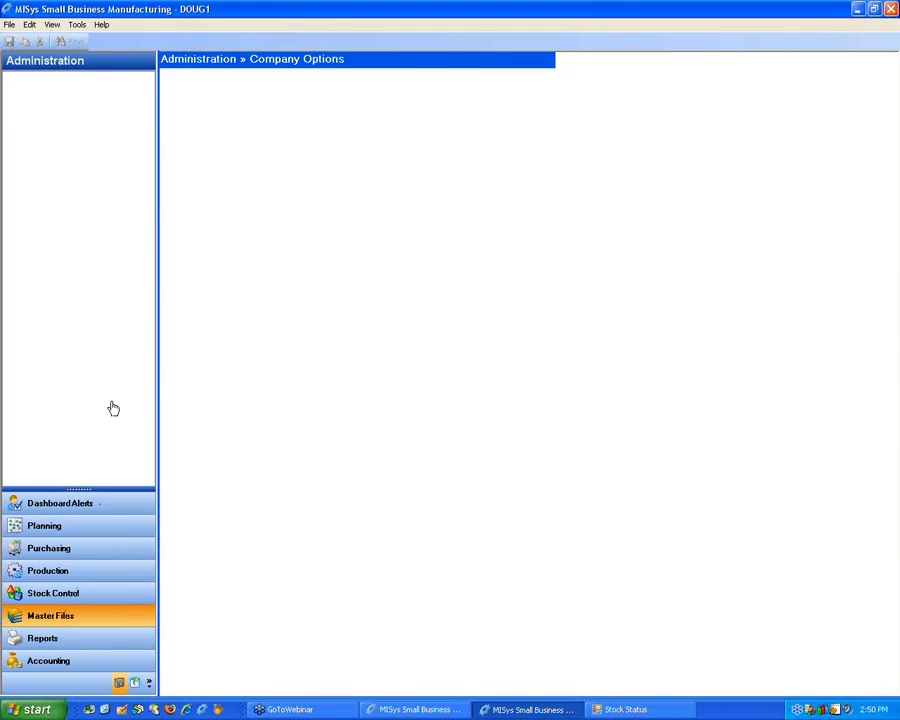
pyautogui.click(60, 548)
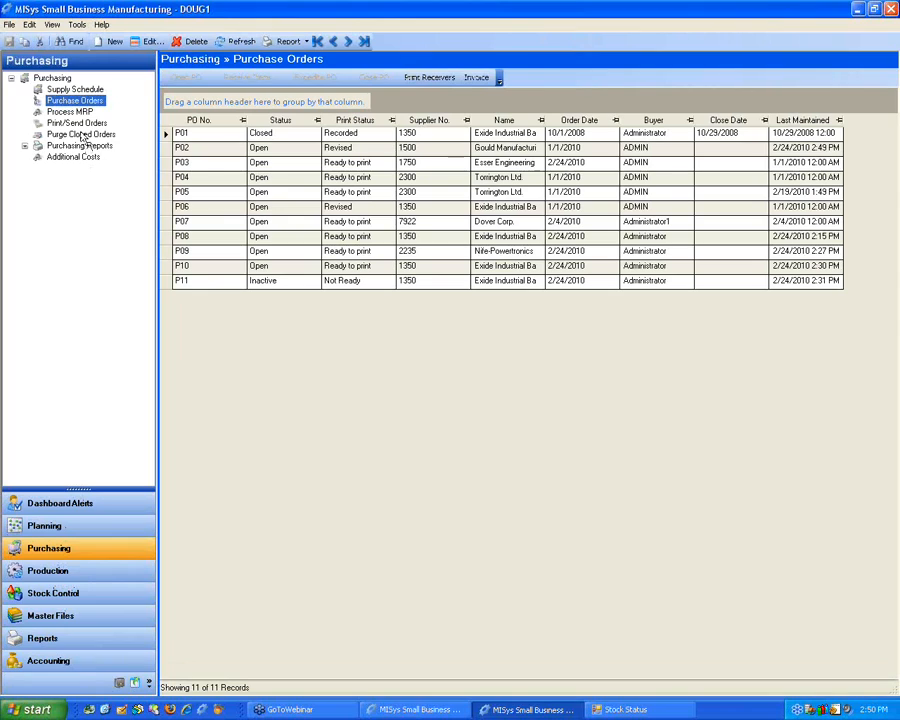
# Step: Open purchase order P03 and review its shipping, billing and supplier details
pyautogui.click(176, 163)
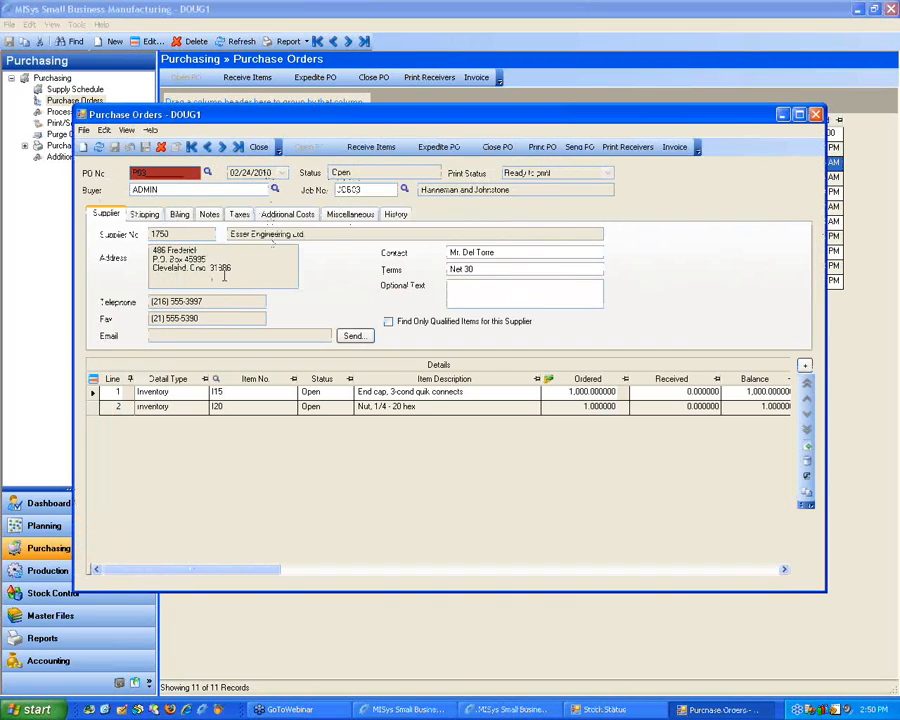
pyautogui.click(144, 214)
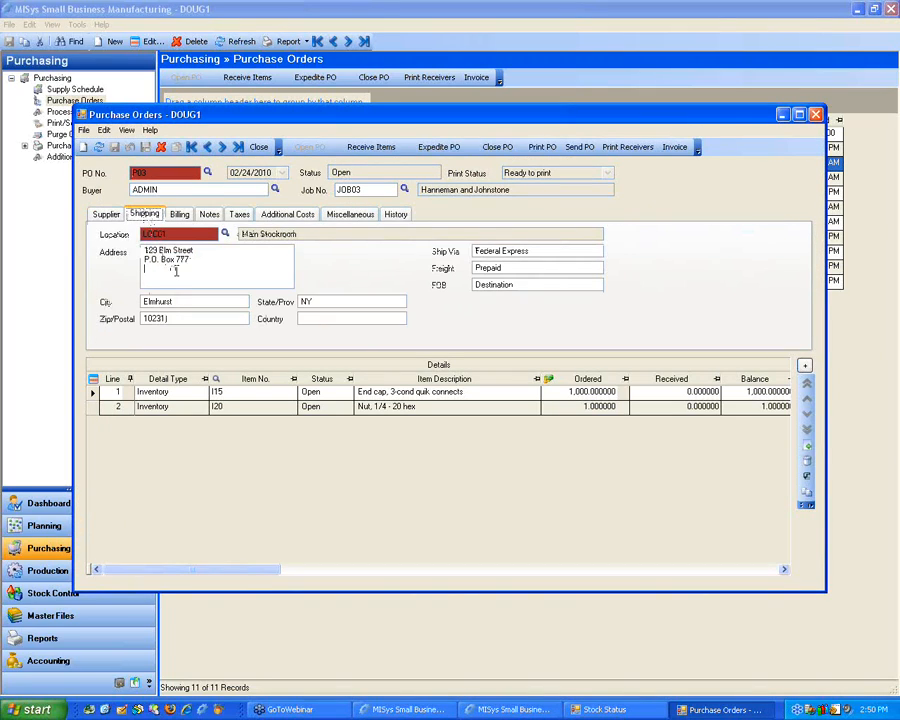
pyautogui.click(179, 214)
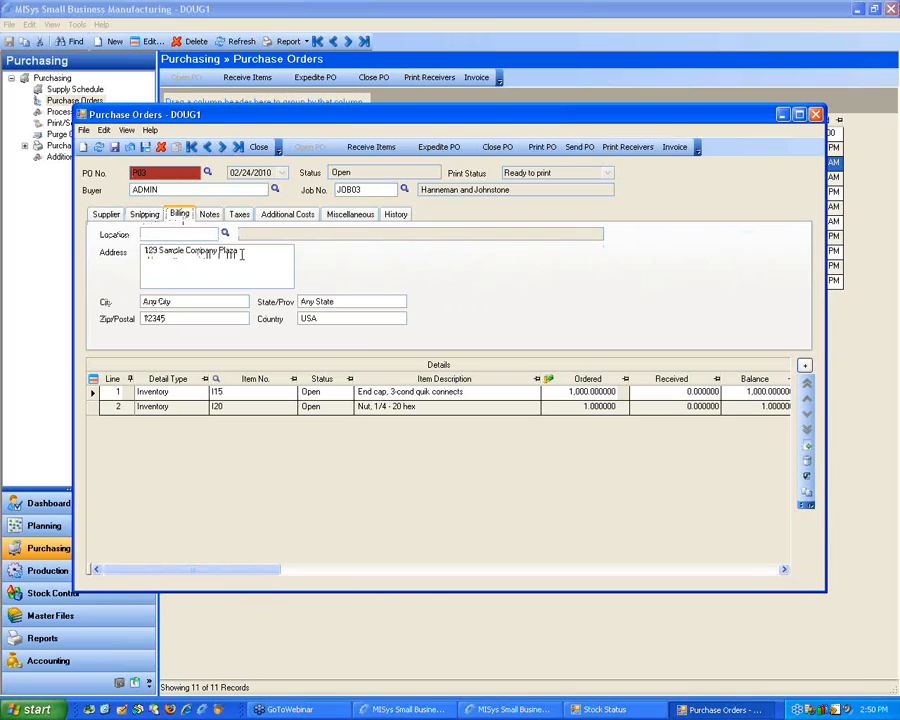
pyautogui.click(144, 214)
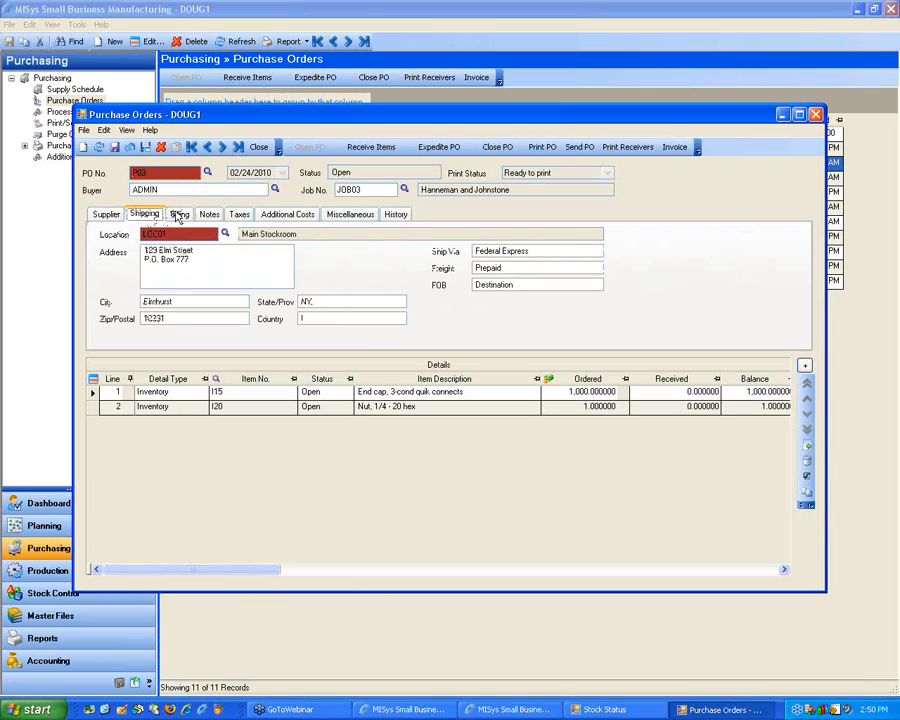
pyautogui.click(112, 214)
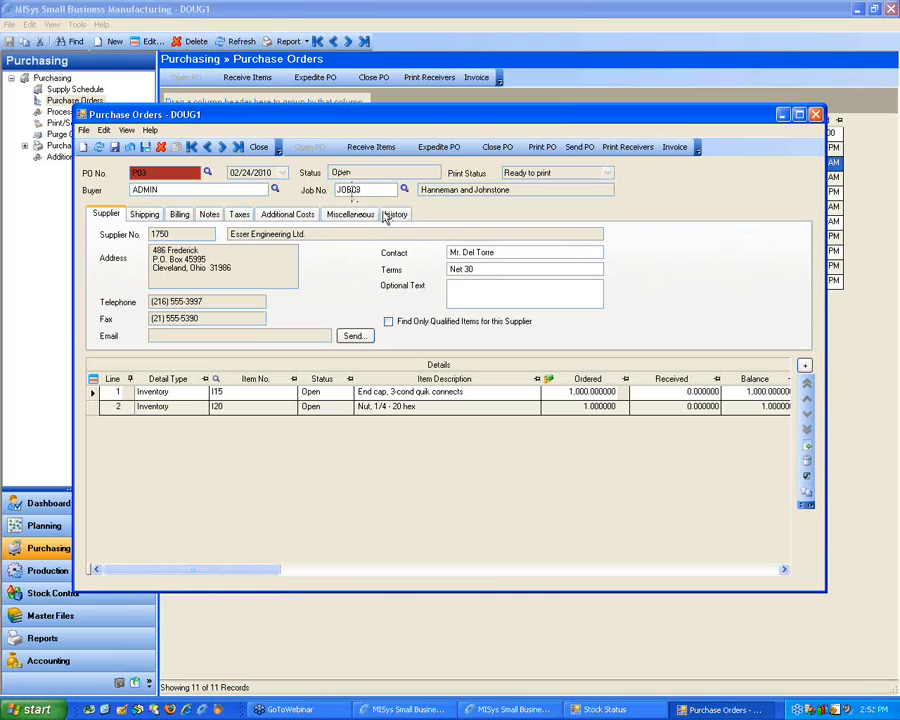
# Step: Add a custom field labelled Test to the Purchase Orders table from within P03 and save it
pyautogui.moveTo(194, 576); pyautogui.dragTo(631, 583)
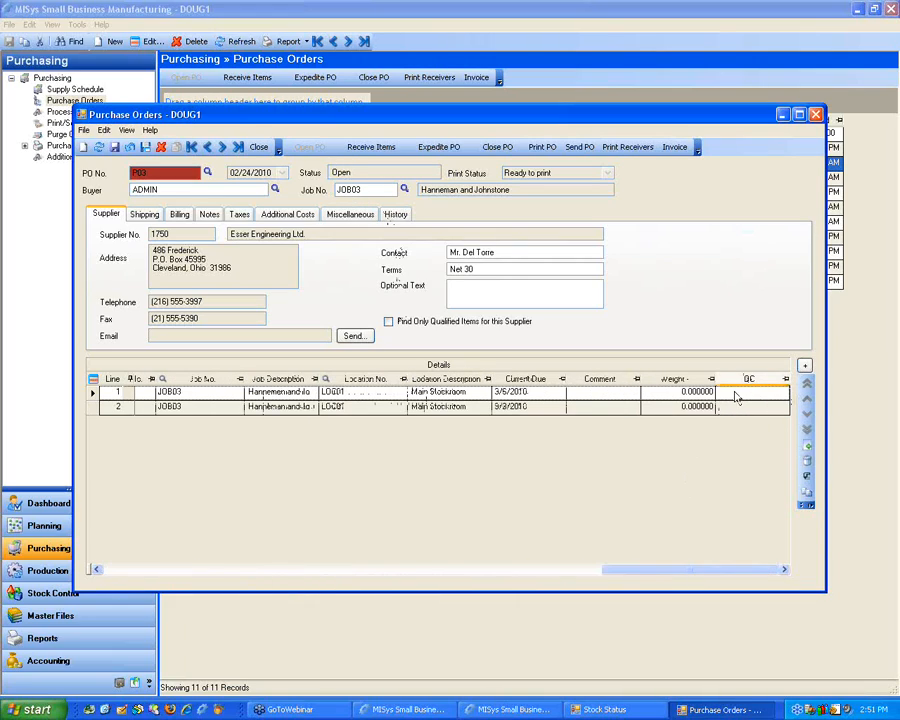
pyautogui.click(103, 130)
pyautogui.click(125, 181)
pyautogui.click(394, 395)
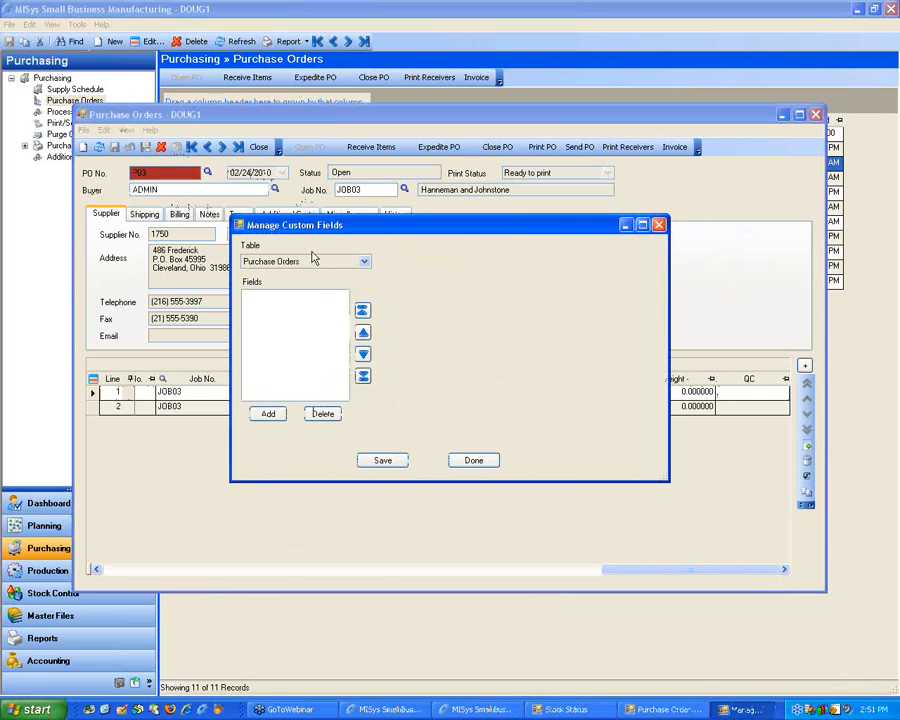
pyautogui.click(268, 413)
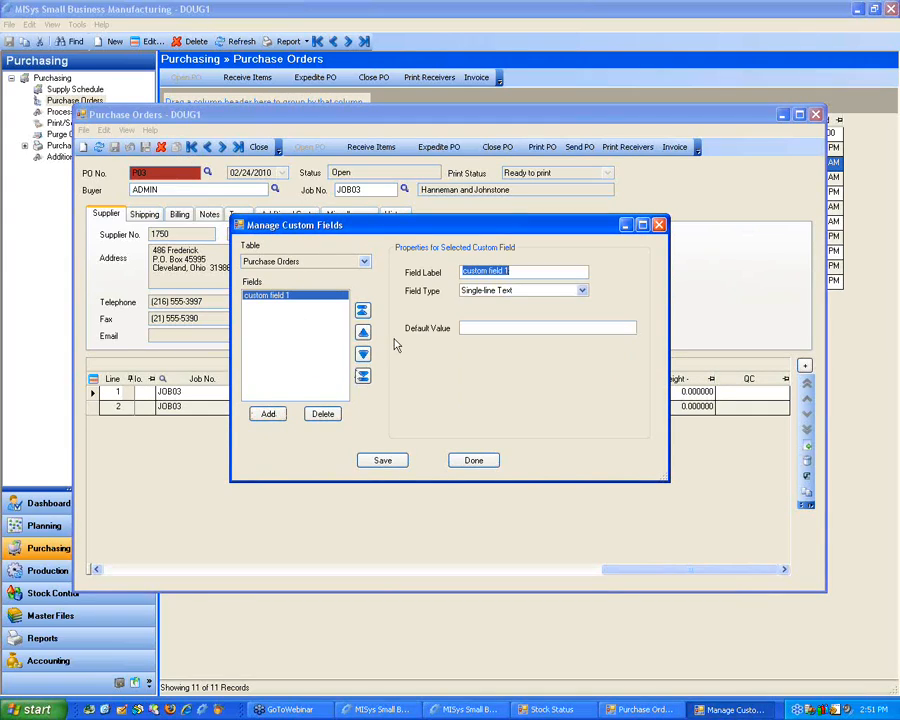
pyautogui.write('Test')
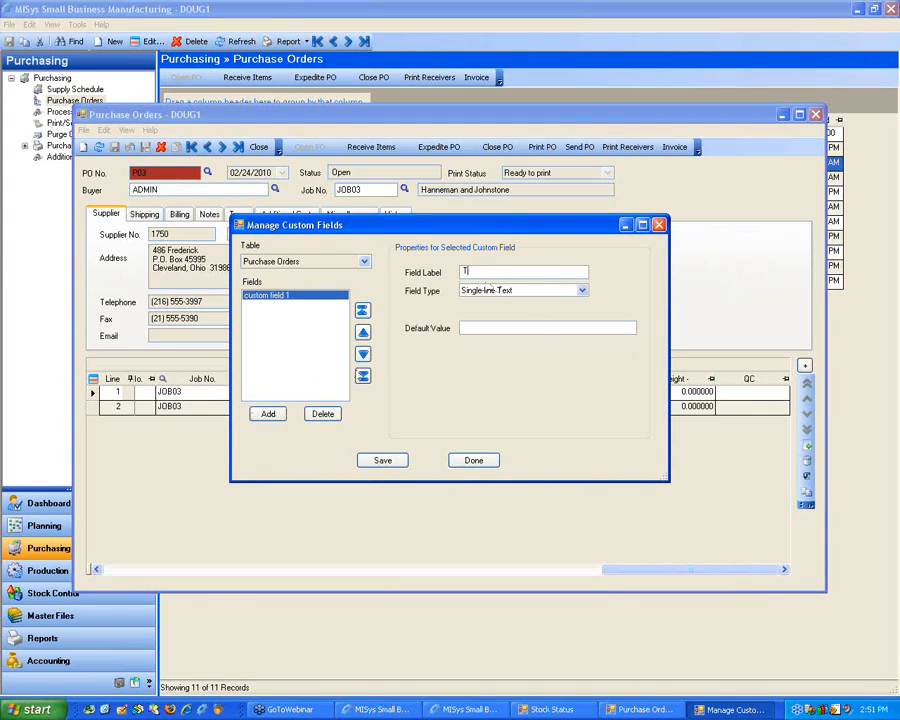
pyautogui.press('Tab')
pyautogui.click(404, 458)
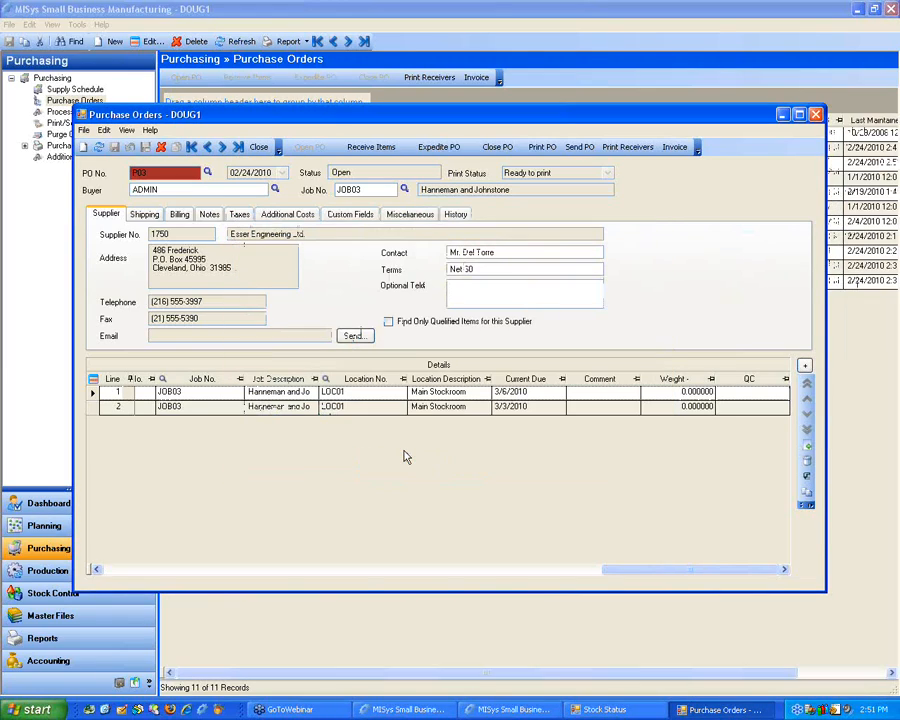
# Step: Close and reopen purchase order P03 and display its custom fields to check the Test field
pyautogui.click(815, 114)
pyautogui.doubleClick(166, 164)
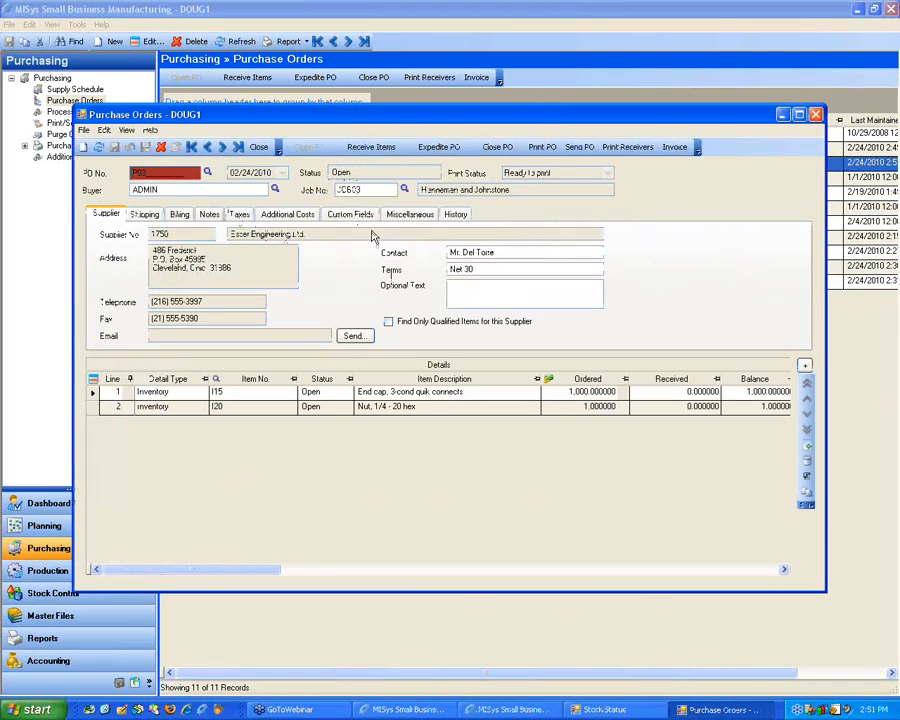
pyautogui.click(360, 214)
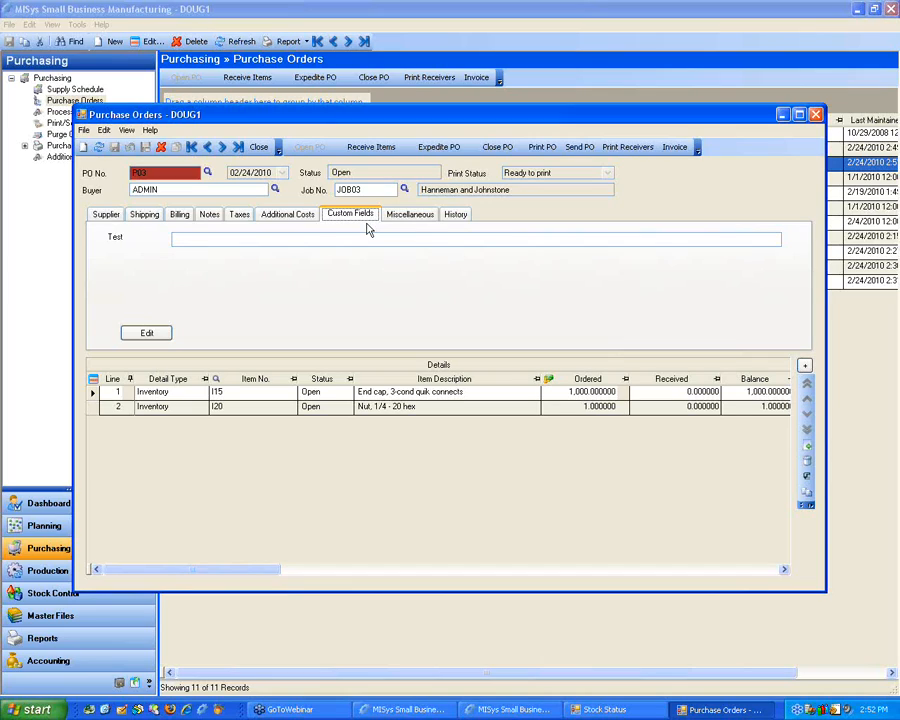
# Step: Close purchase order P03 and check the purchase orders list for the custom Test column
pyautogui.click(815, 115)
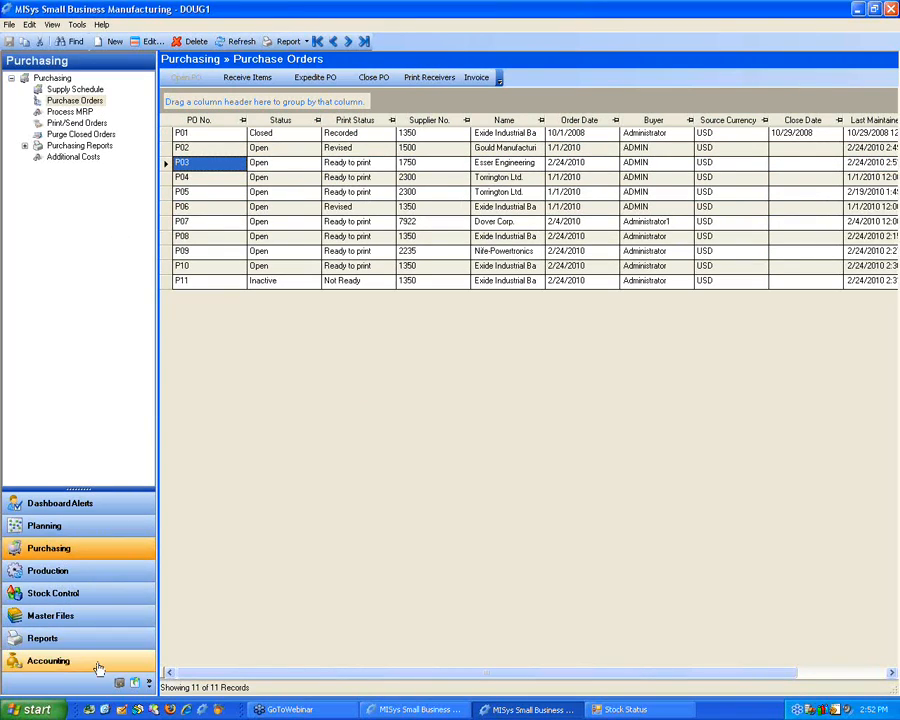
pyautogui.click(166, 164)
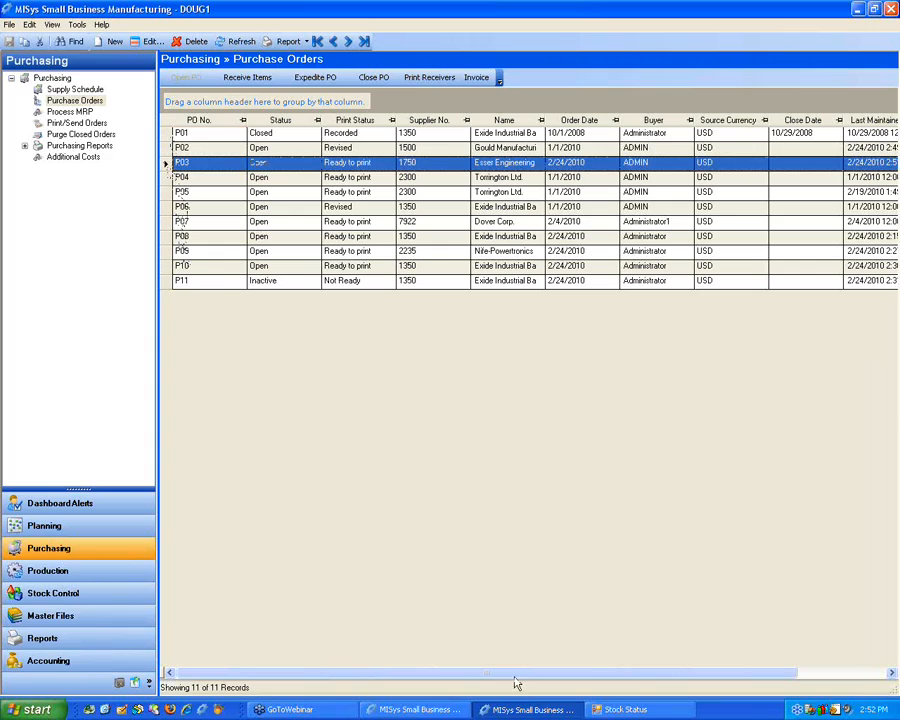
pyautogui.moveTo(500, 679); pyautogui.dragTo(761, 677)
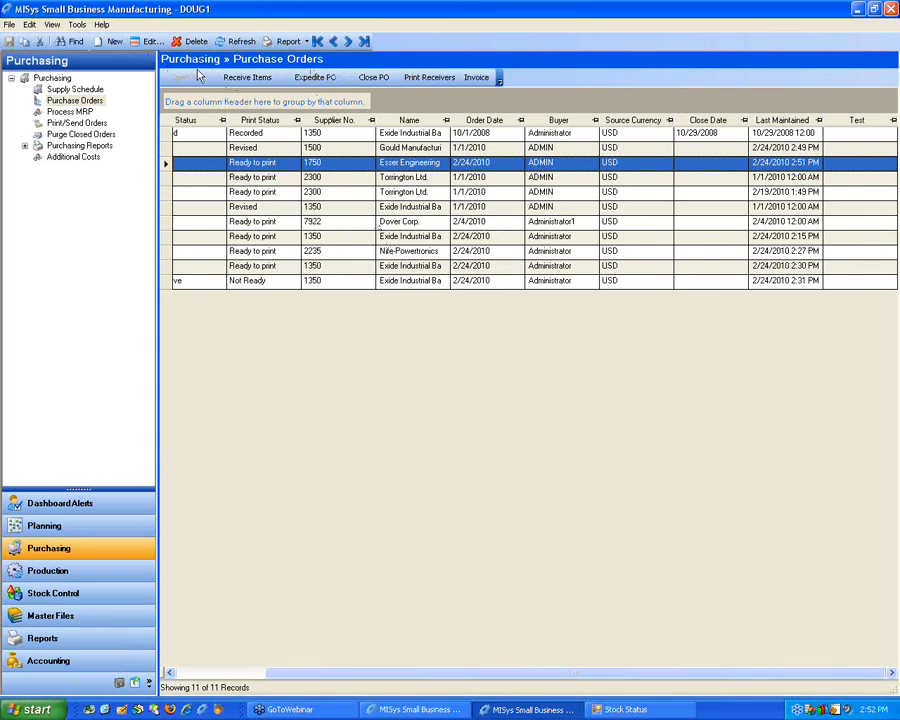
pyautogui.click(175, 133)
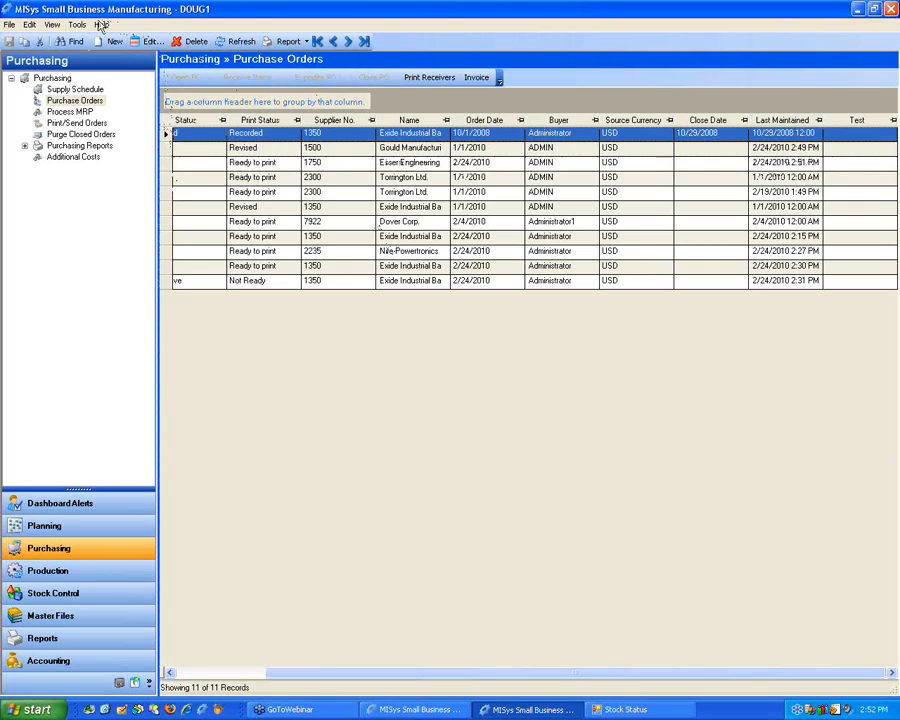
# Step: Display the Find options for the purchase orders list and look through the searchable fields for the Test field
pyautogui.click(76, 41)
pyautogui.click(411, 77)
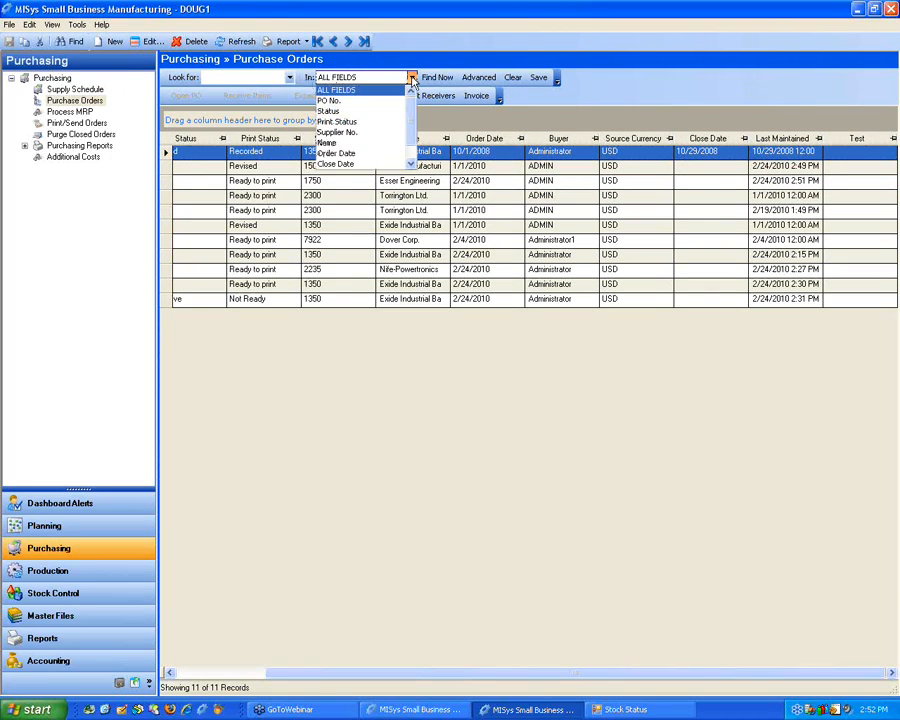
pyautogui.moveTo(409, 113); pyautogui.dragTo(411, 137)
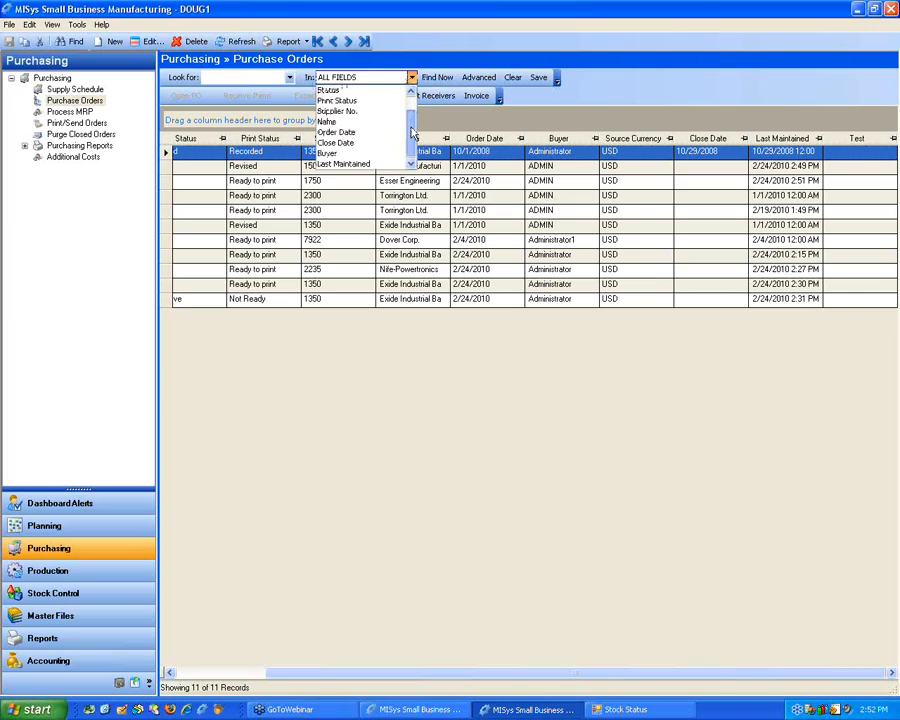
pyautogui.click(276, 99)
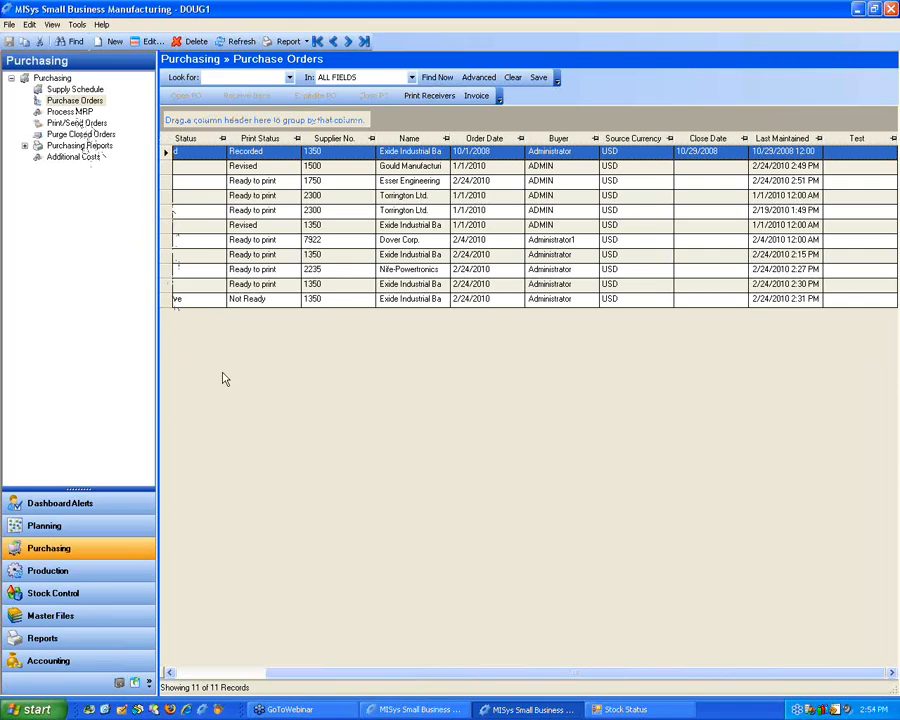
# Step: Reopen purchase order P03 and review all columns of its detail lines, including the custom Weight and QC fields
pyautogui.moveTo(407, 673); pyautogui.dragTo(275, 640)
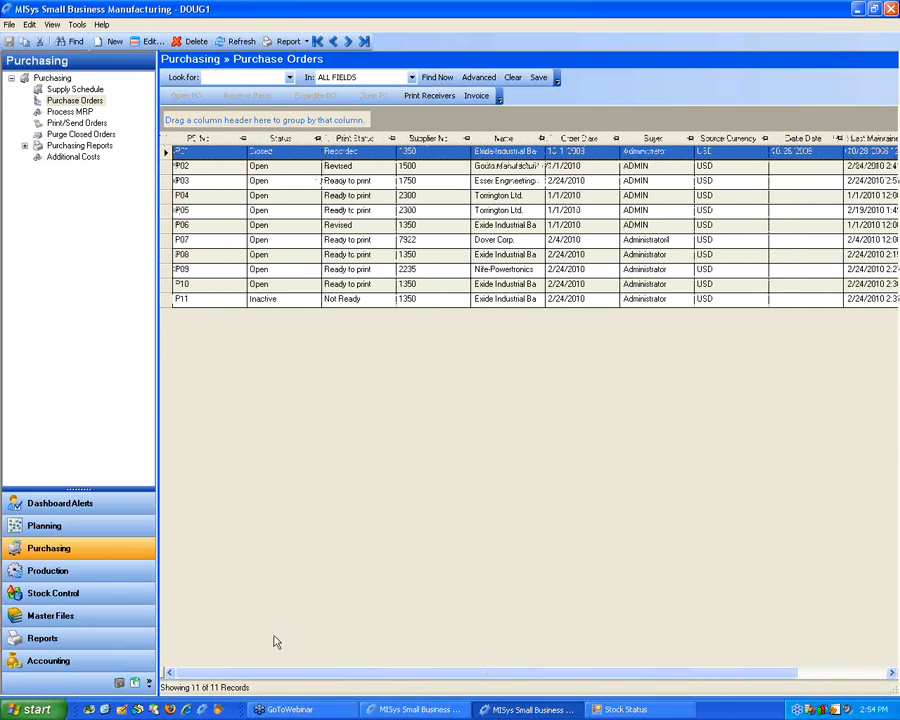
pyautogui.click(166, 182)
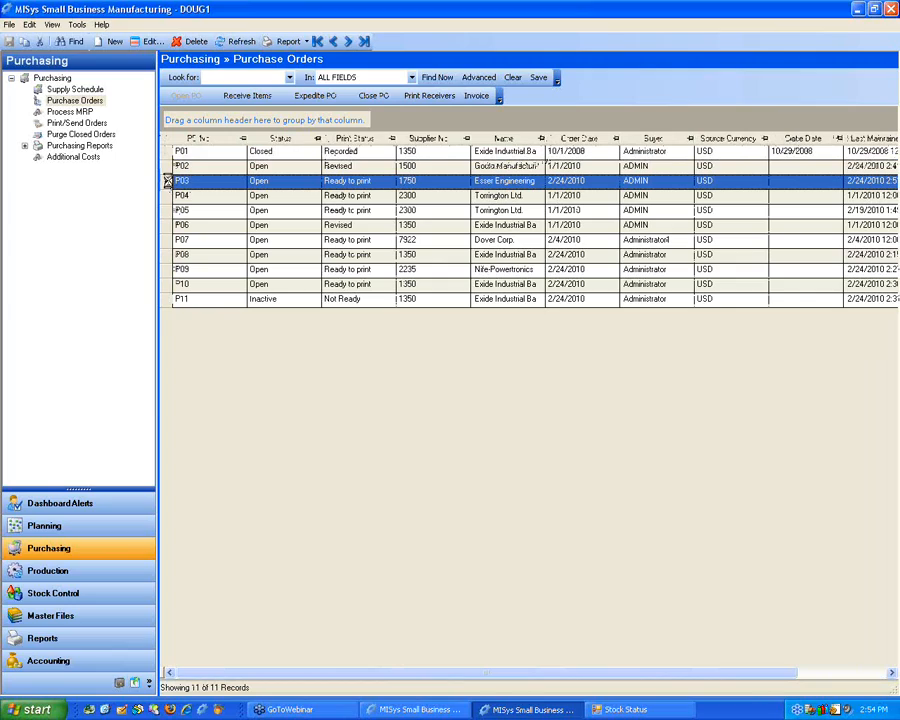
pyautogui.doubleClick(169, 182)
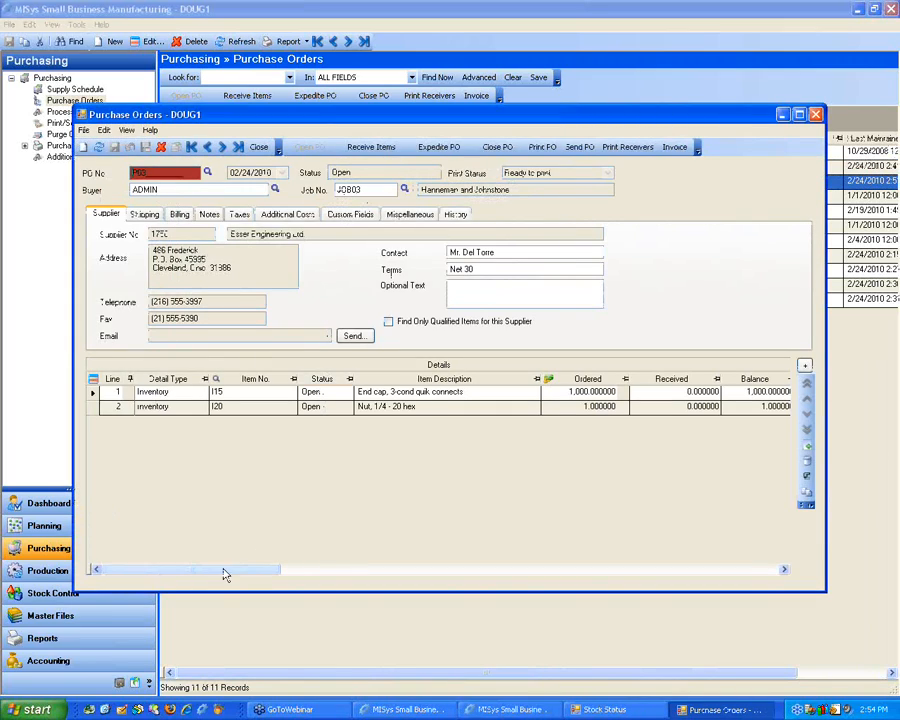
pyautogui.moveTo(220, 578); pyautogui.dragTo(719, 575)
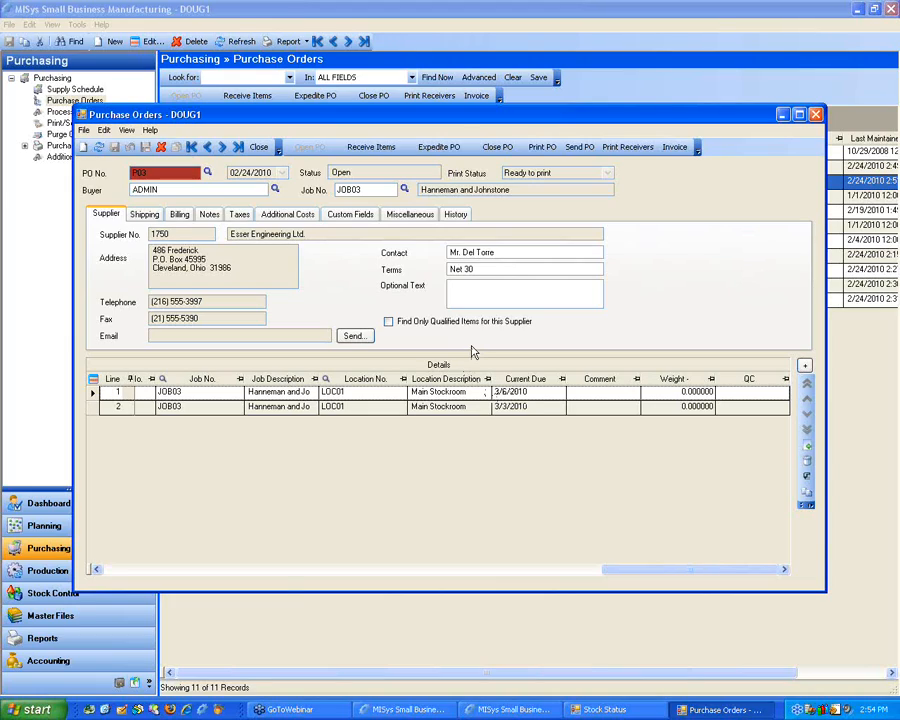
pyautogui.moveTo(608, 570); pyautogui.dragTo(106, 566)
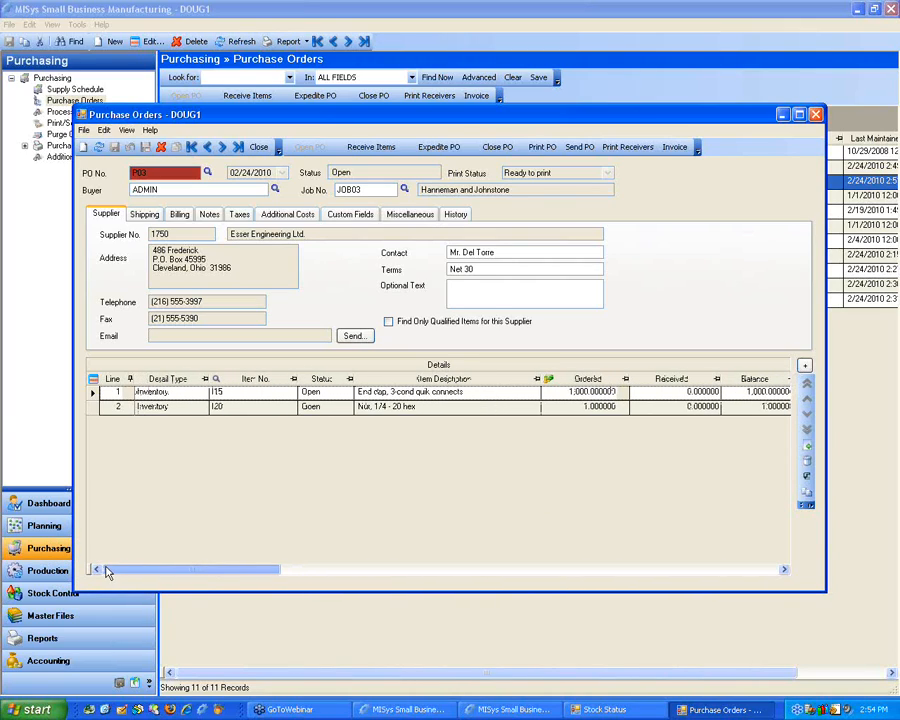
pyautogui.rightClick(193, 438)
pyautogui.click(164, 476)
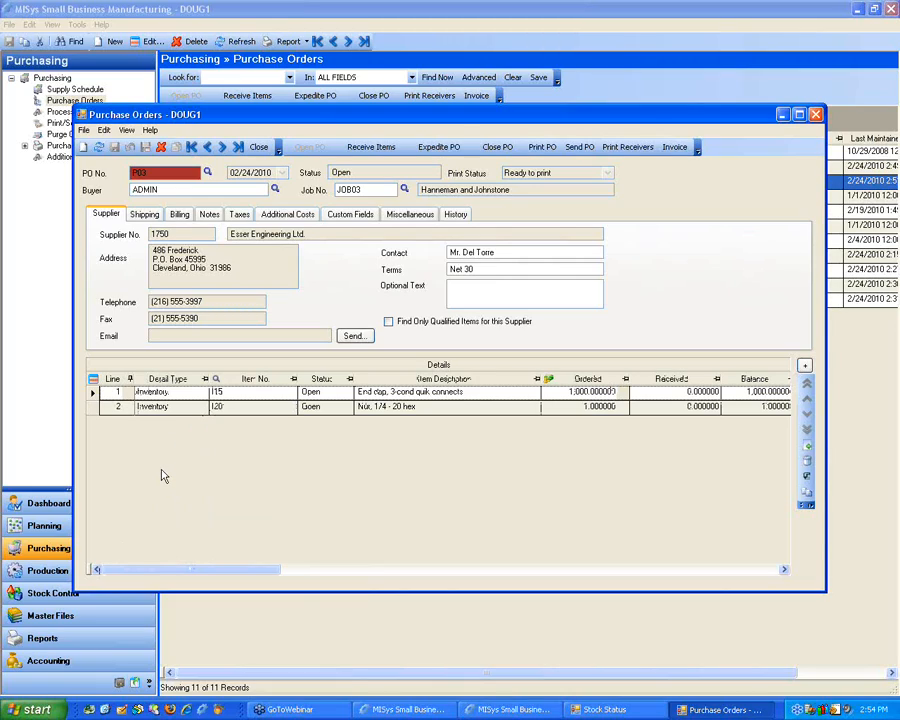